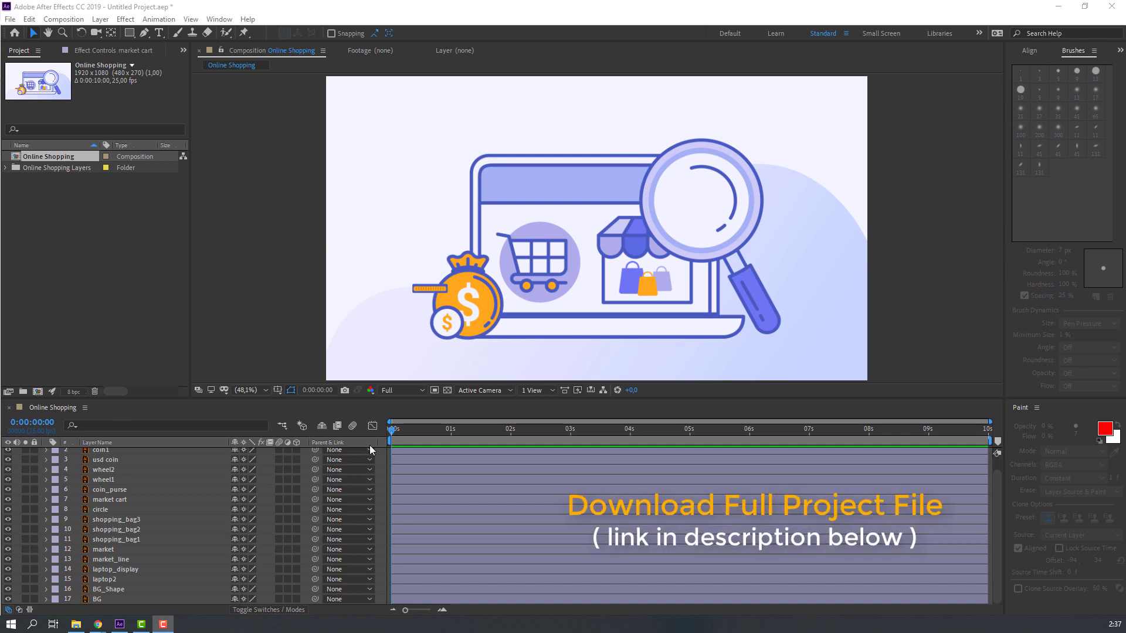
Step: Select and solo the laptop2 layer in the Online Shopping composition
scroll(145, 507, "up", 1)
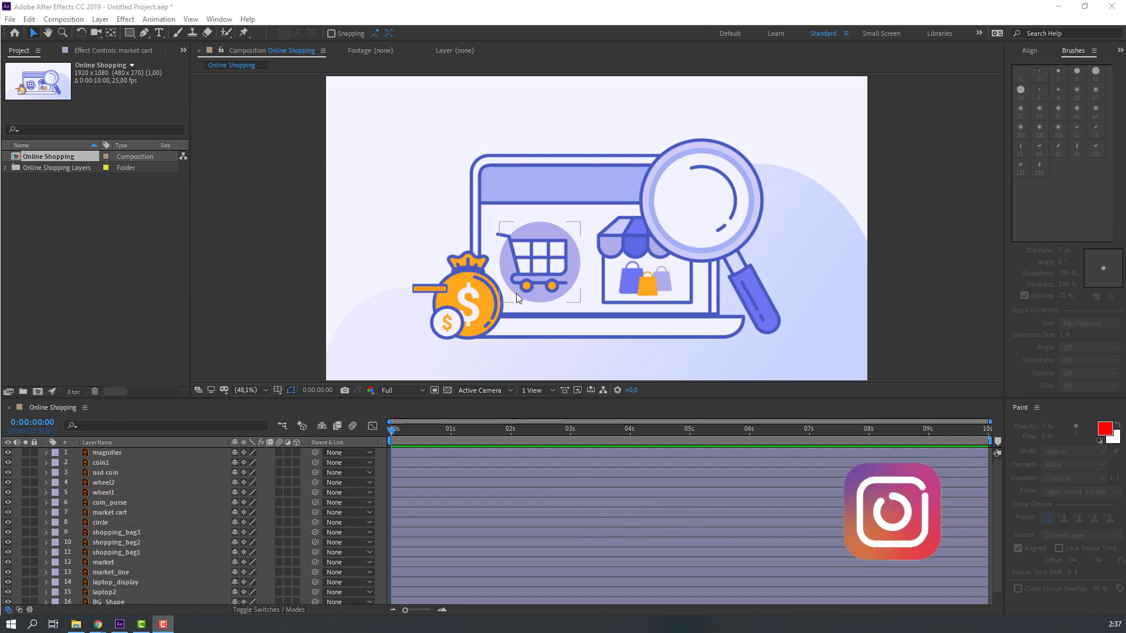
scroll(140, 557, "down", 1)
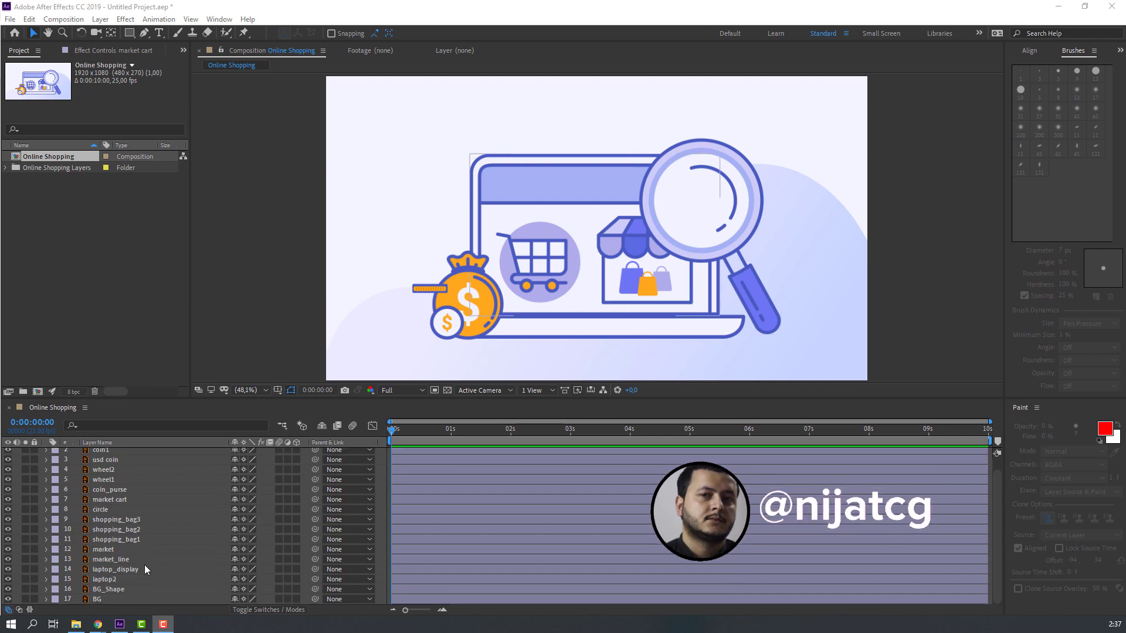
left_click(105, 579)
left_click(25, 579)
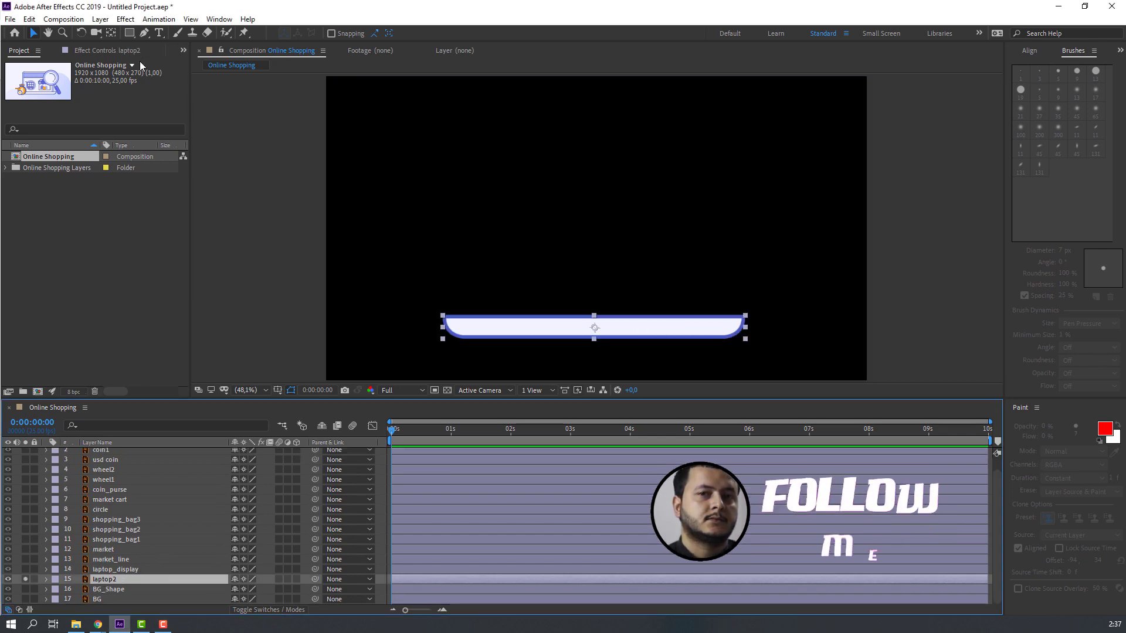
Step: Move laptop2's anchor point to the middle of the laptop base's bottom edge
left_click(110, 33)
left_click_drag(595, 328, 594, 334)
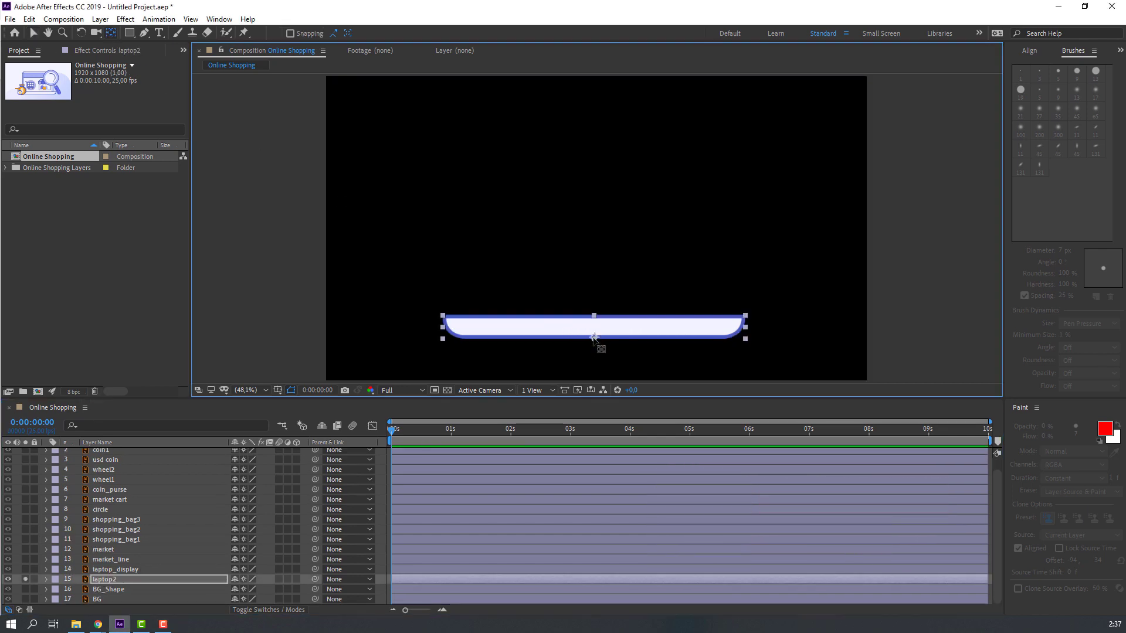
scroll(585, 363, "up", 3)
scroll(551, 291, "up", 2)
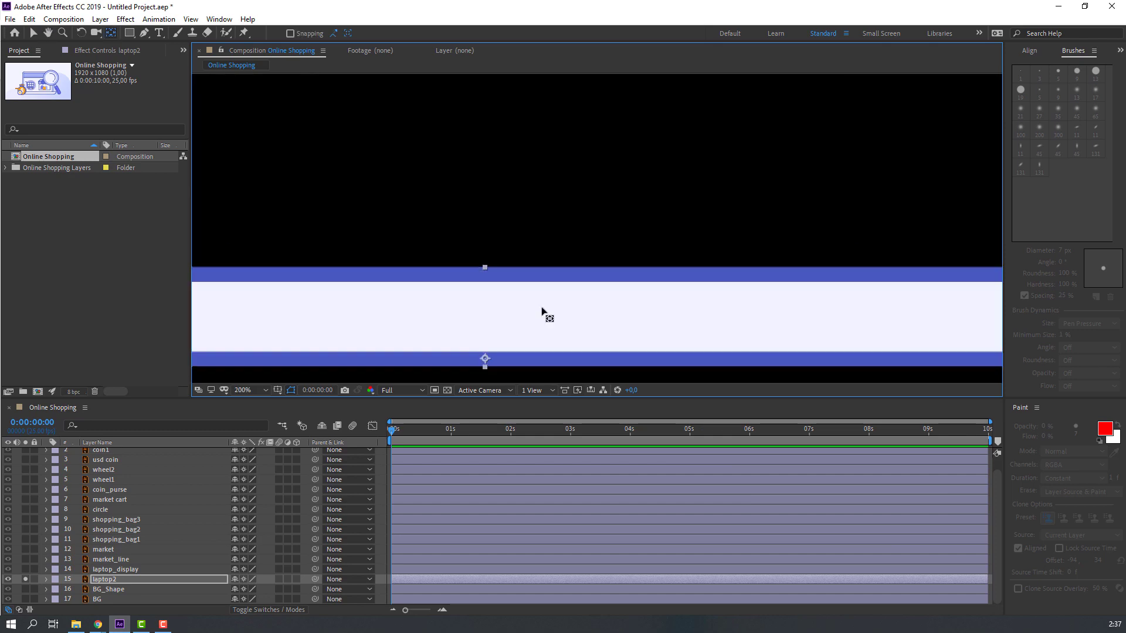
left_click_drag(538, 255, 536, 259)
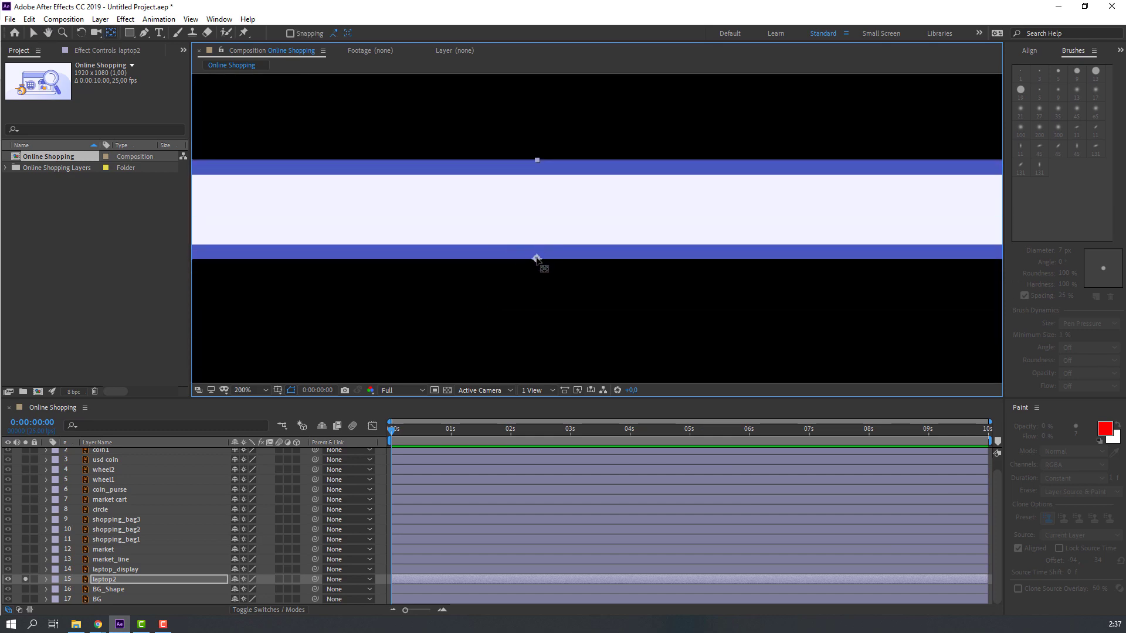
left_click(32, 34)
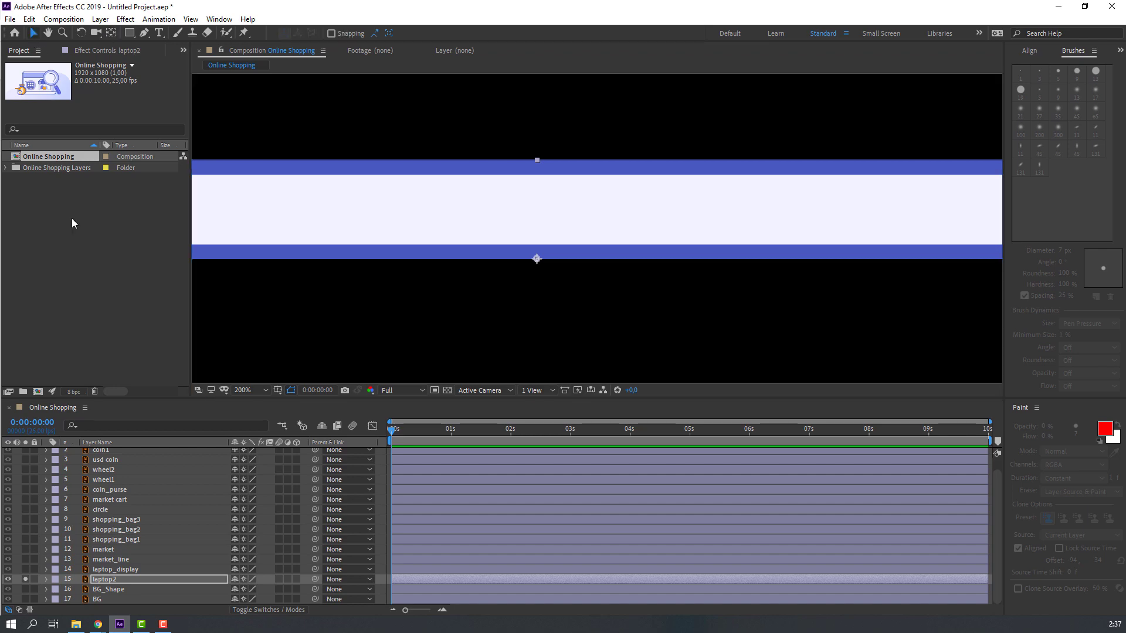
Step: Enable Scale keyframing on laptop2 and place the 100% keyframe at 0:00:01:07
left_click(115, 579)
key("s")
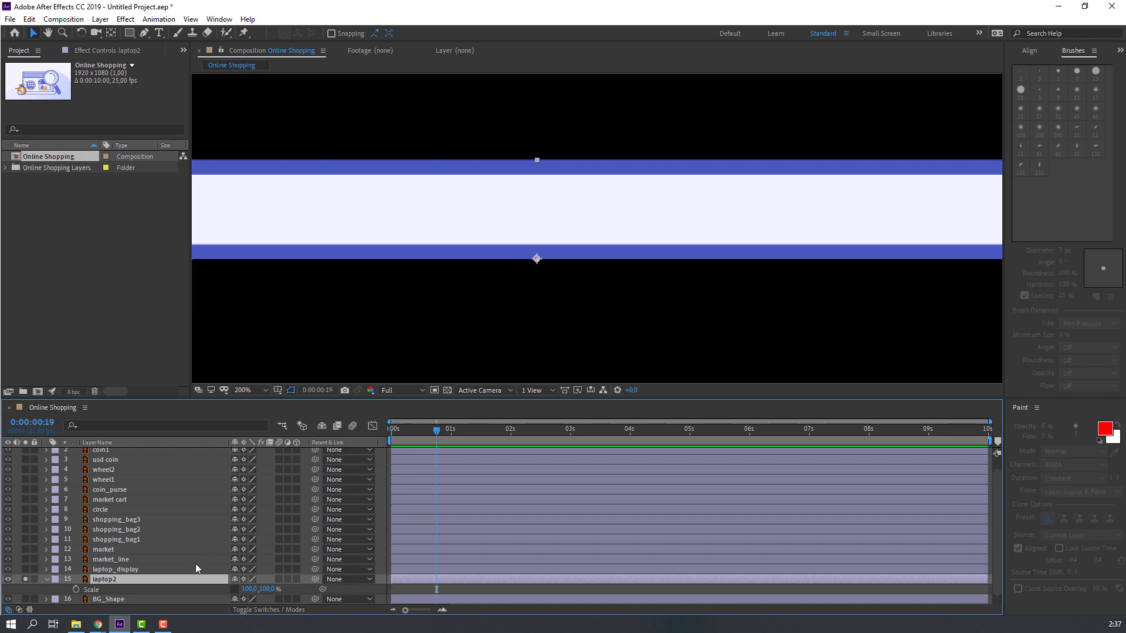
left_click(76, 589)
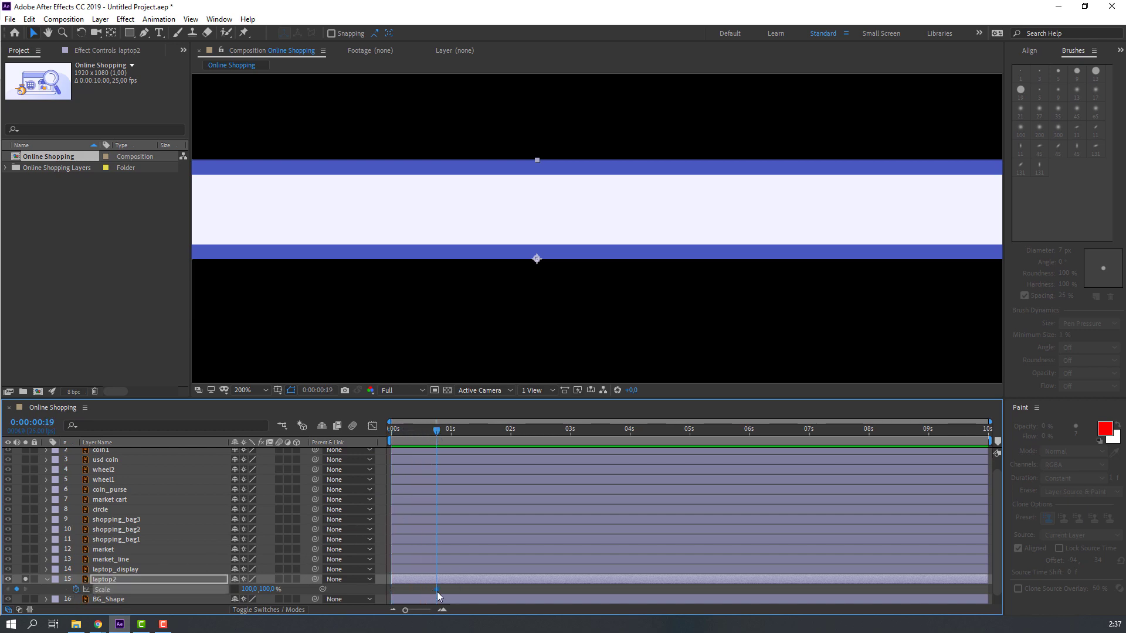
left_click_drag(437, 590, 466, 589)
Step: Keyframe laptop2's vertical scale at 0% at 0:00:00:19, keeping its horizontal scale at 100%
left_click_drag(264, 589, 243, 589)
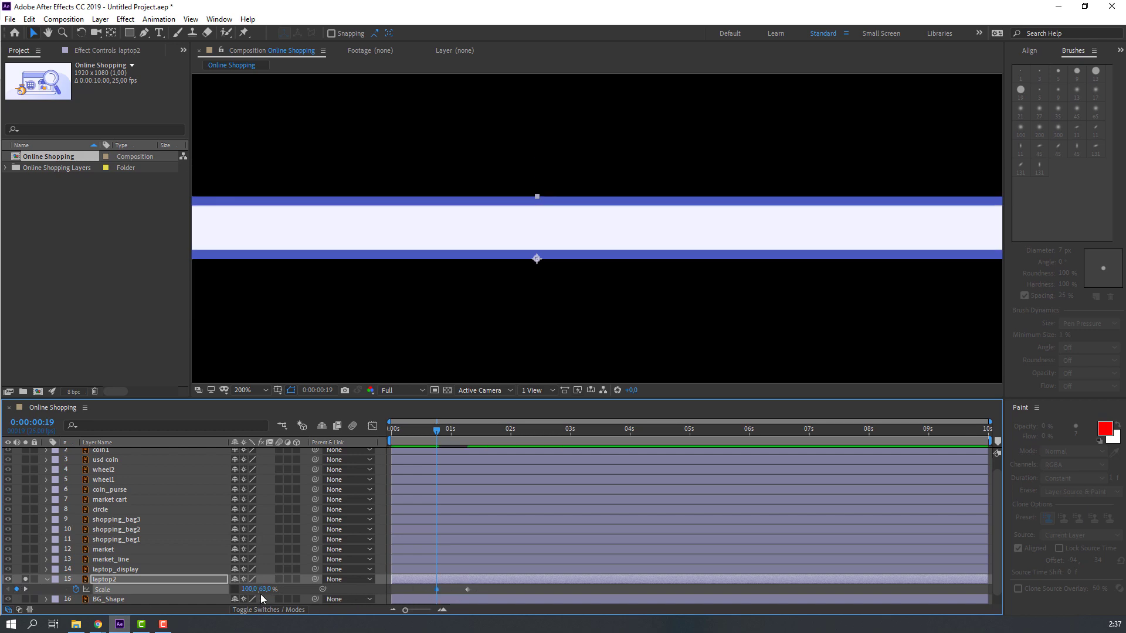
left_click(264, 590)
type("0")
key("Return")
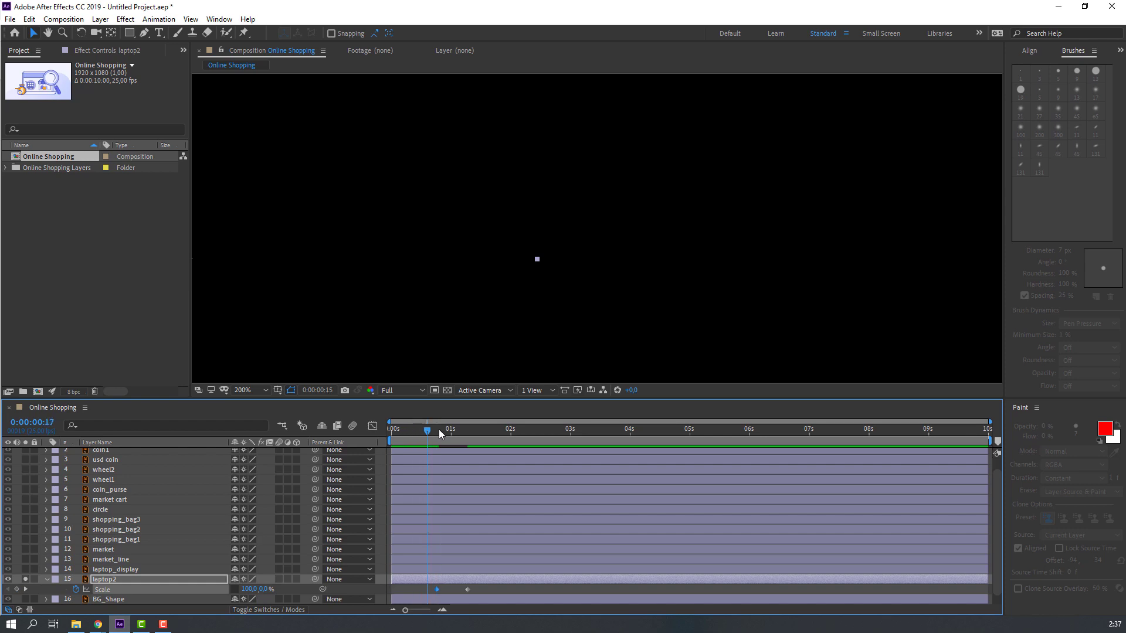
mouse_move(438, 429)
left_mouse_down()
mouse_move(484, 434)
mouse_move(437, 429)
left_mouse_up()
Step: Apply Easy Ease to both laptop2 Scale keyframes and preview the animation
right_click(466, 590)
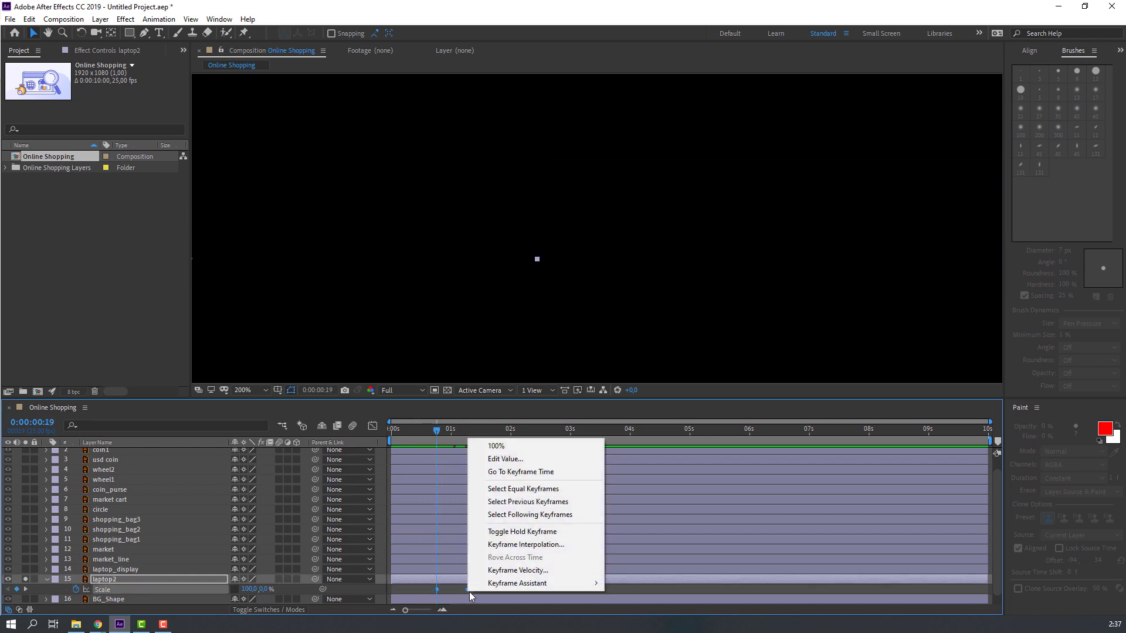
mouse_move(528, 584)
left_click(638, 506)
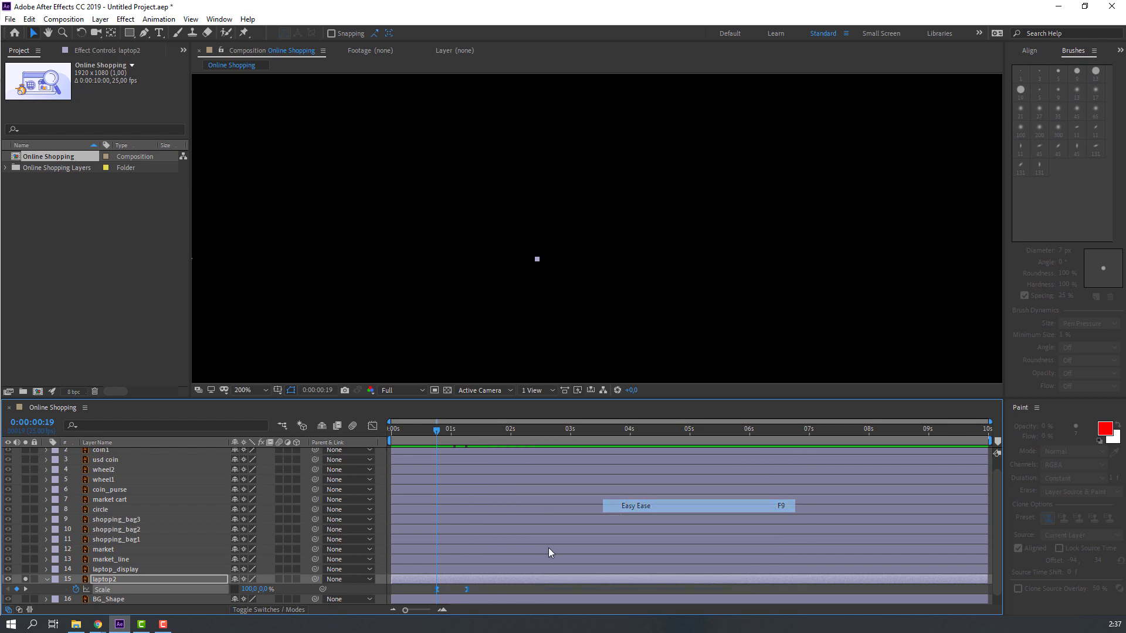
left_click(501, 589)
key("space")
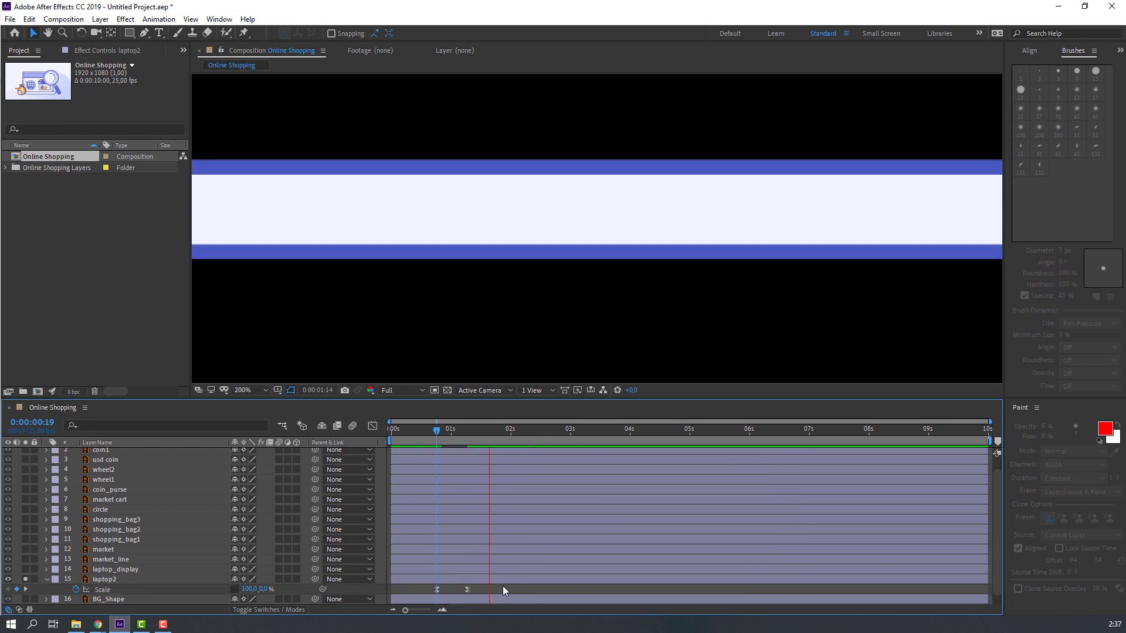
key("space")
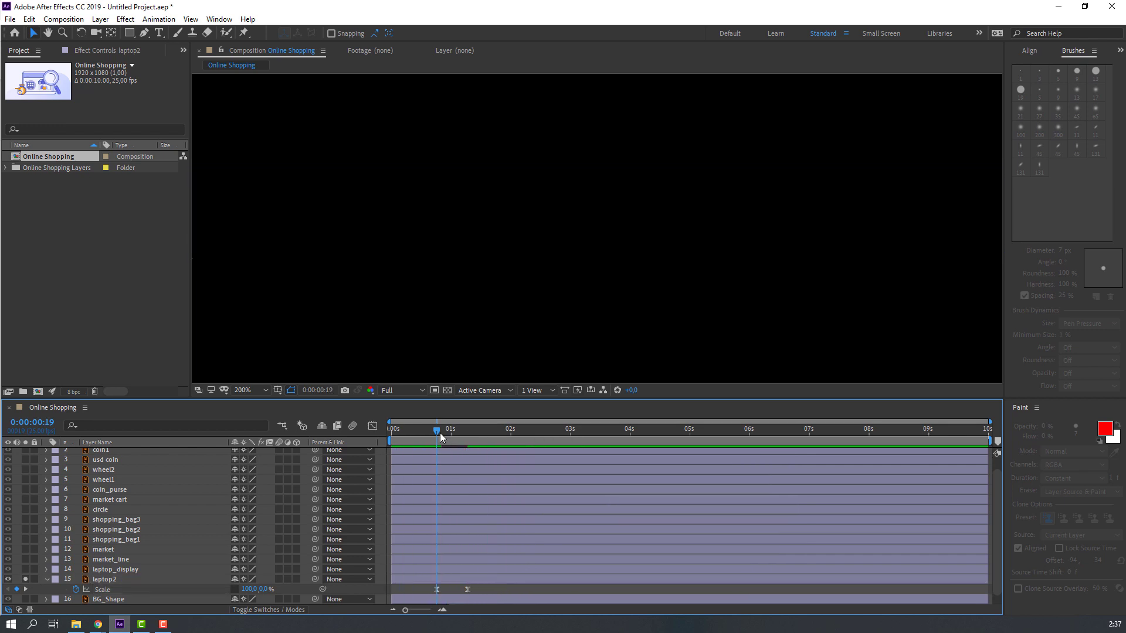
Step: Solo the laptop_display layer and move its anchor point to the middle of the screen's bottom edge
left_click(107, 571)
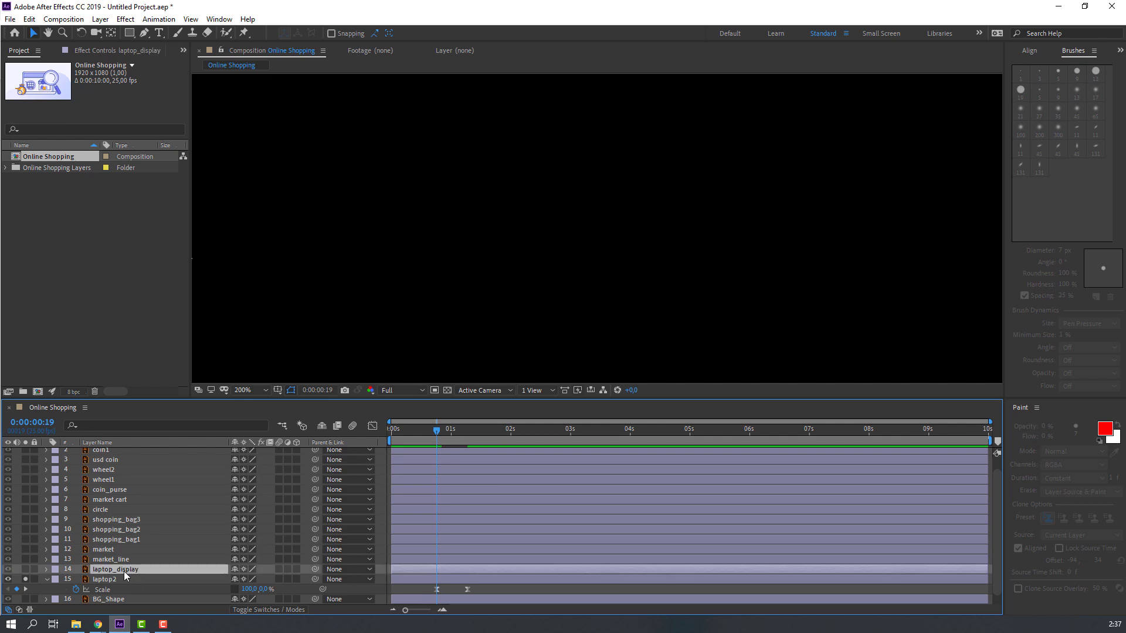
left_click(26, 568)
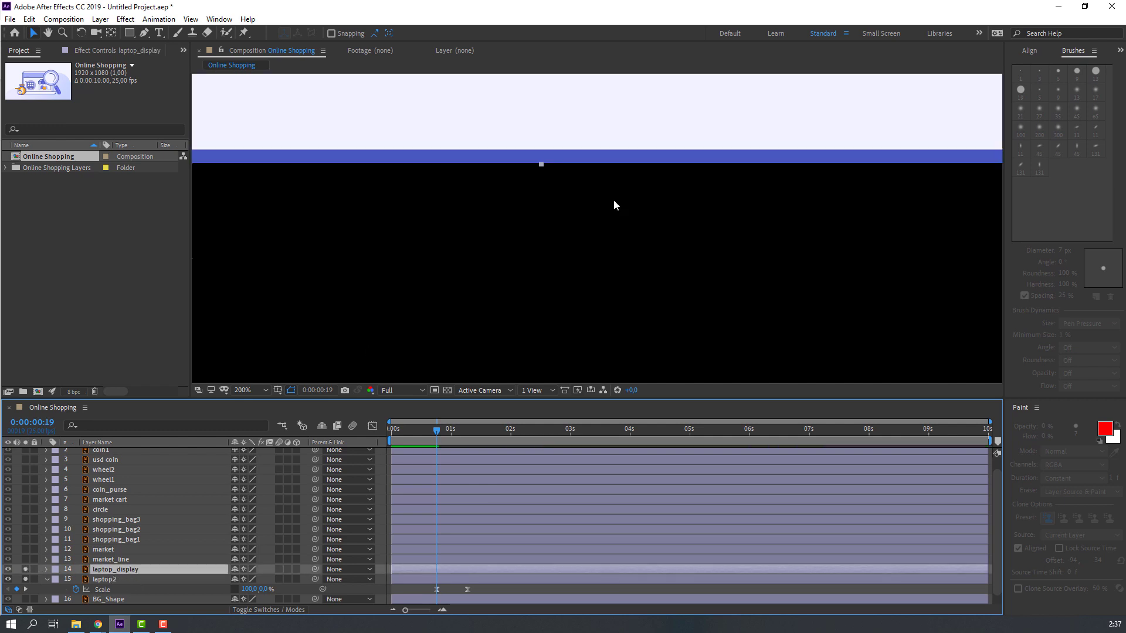
scroll(614, 200, "down", 2)
left_click_drag(687, 169, 569, 273)
key("comma")
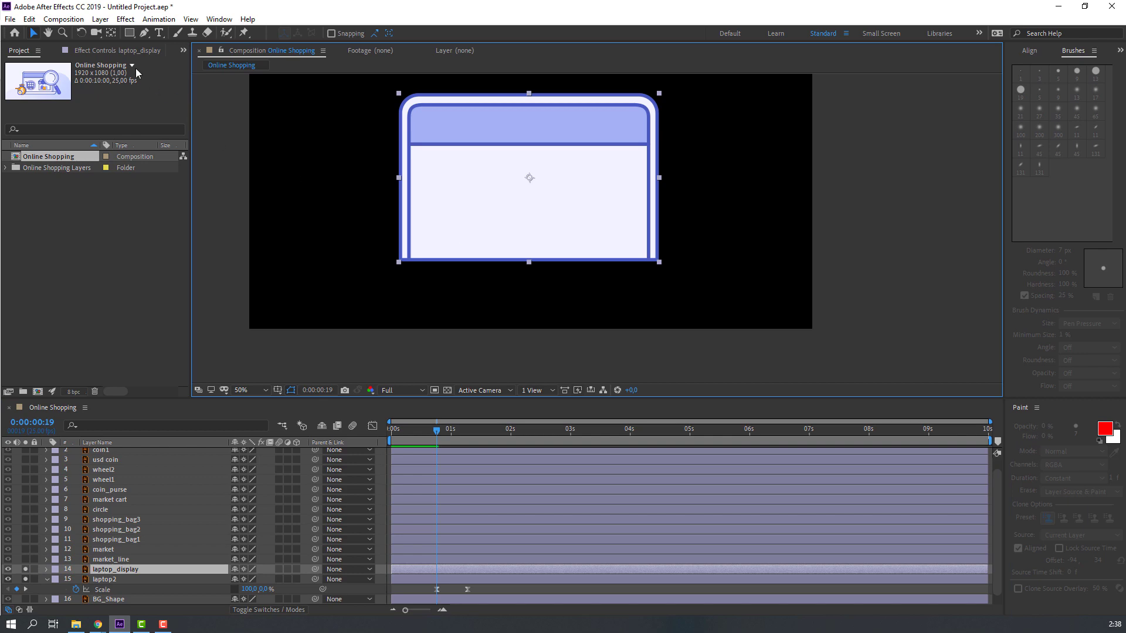
left_click(115, 34)
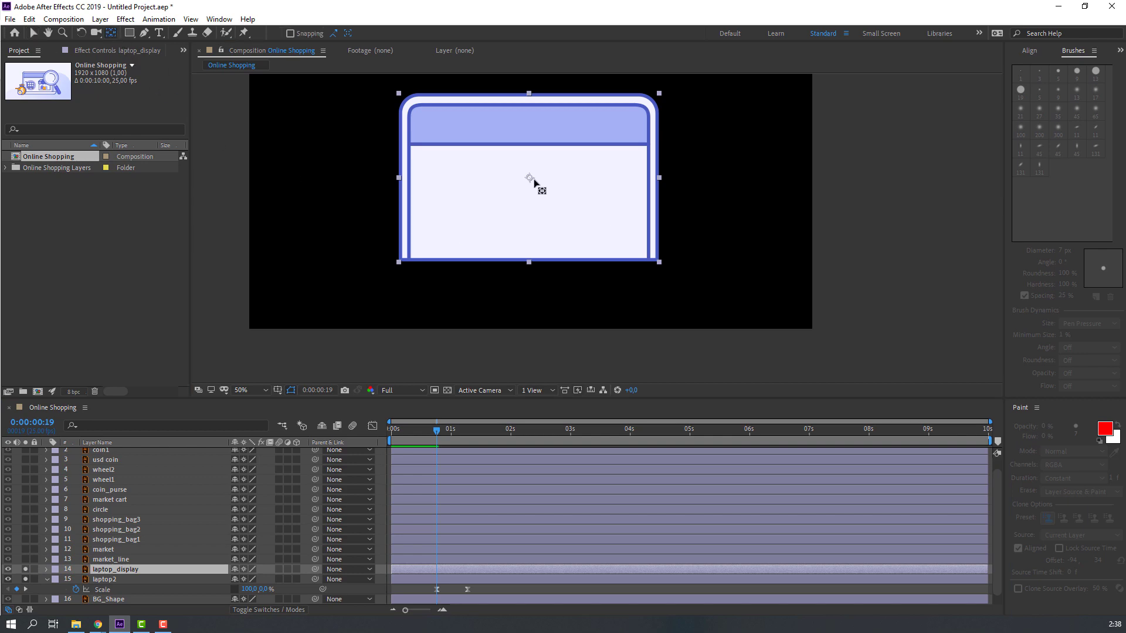
left_click_drag(530, 178, 535, 260)
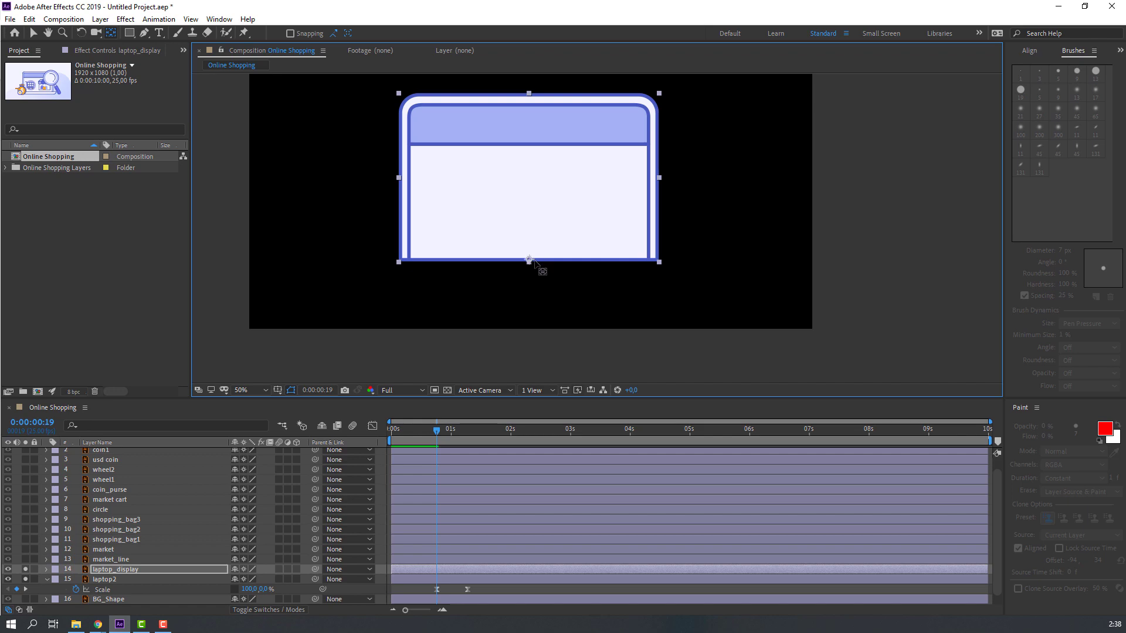
left_click(30, 37)
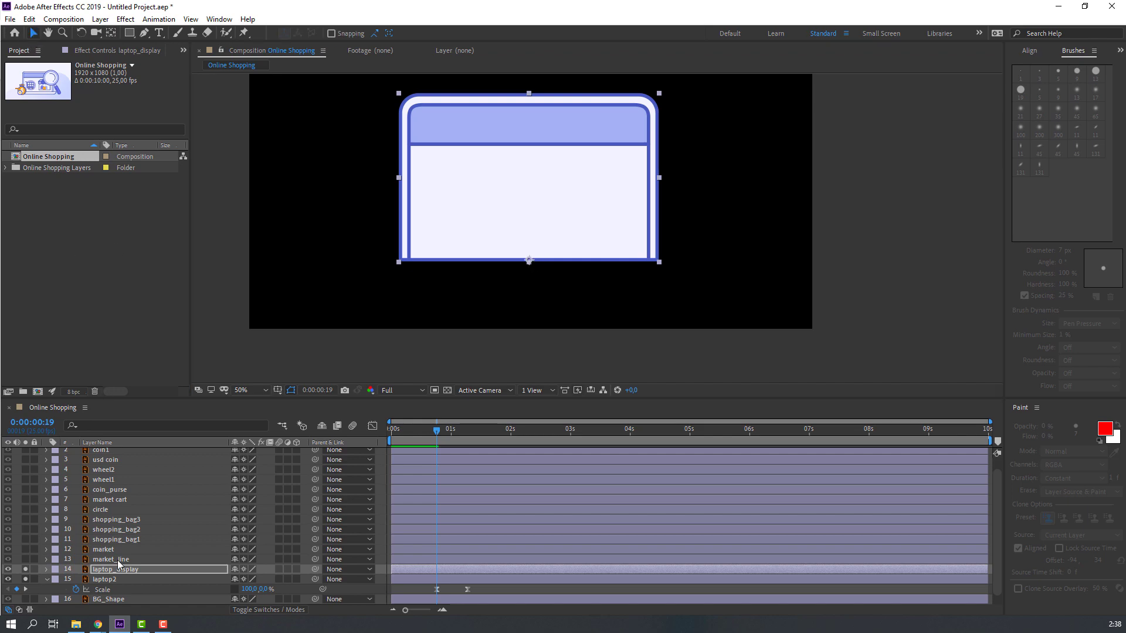
Step: Make laptop_display a 3D layer and keyframe its X Rotation at 80° at 0:00:01:07
left_click(114, 568)
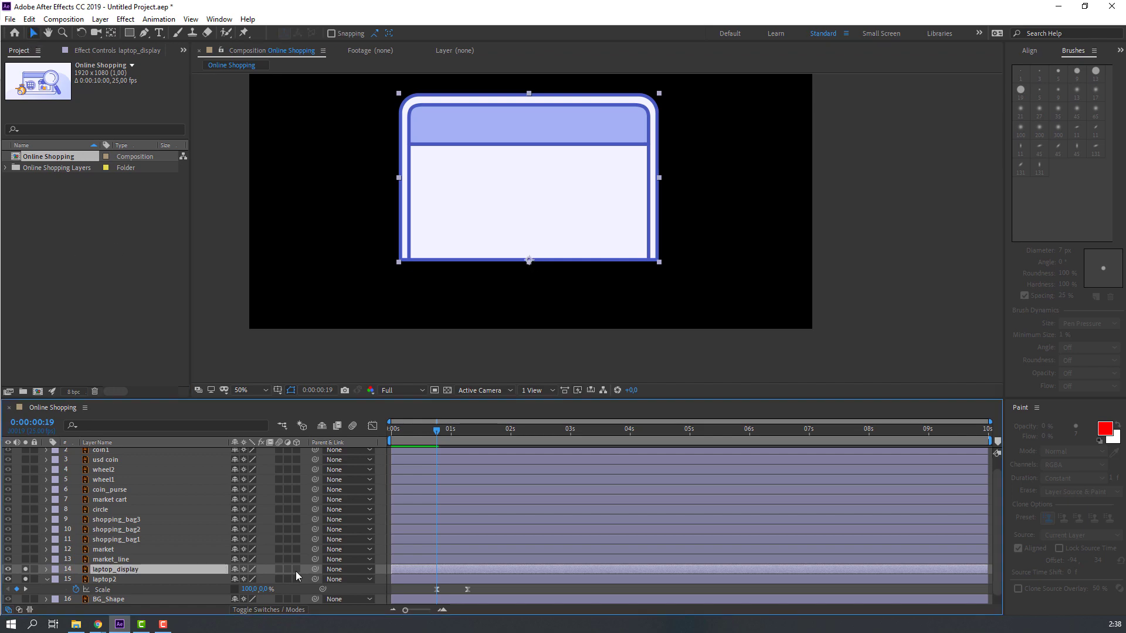
left_click(296, 570)
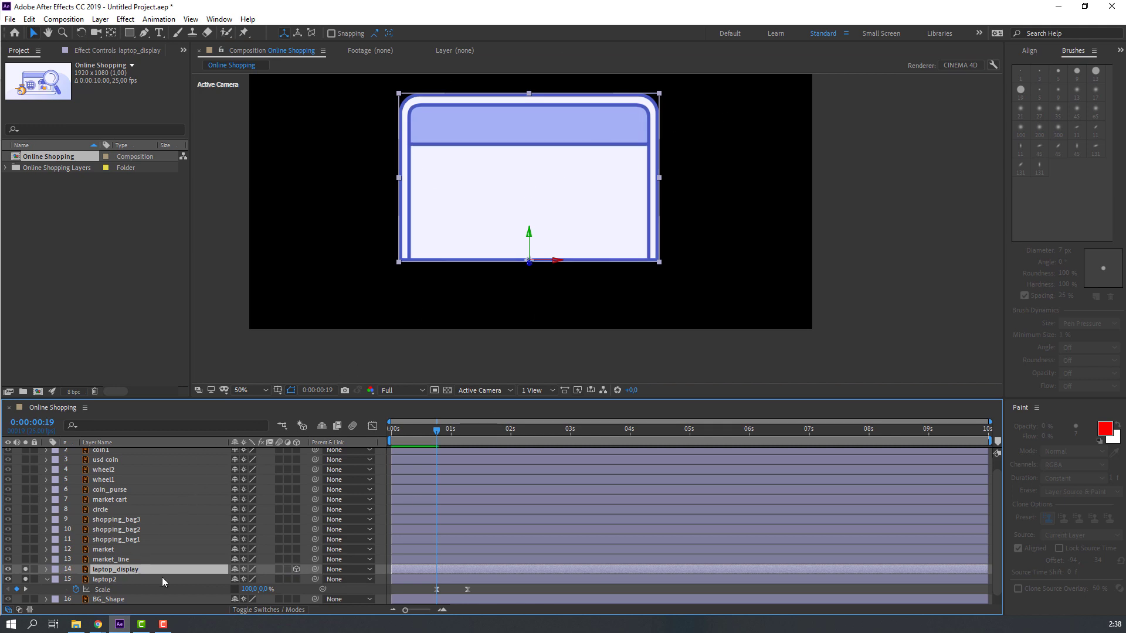
key("r")
scroll(189, 564, "down", 1)
left_click(246, 560)
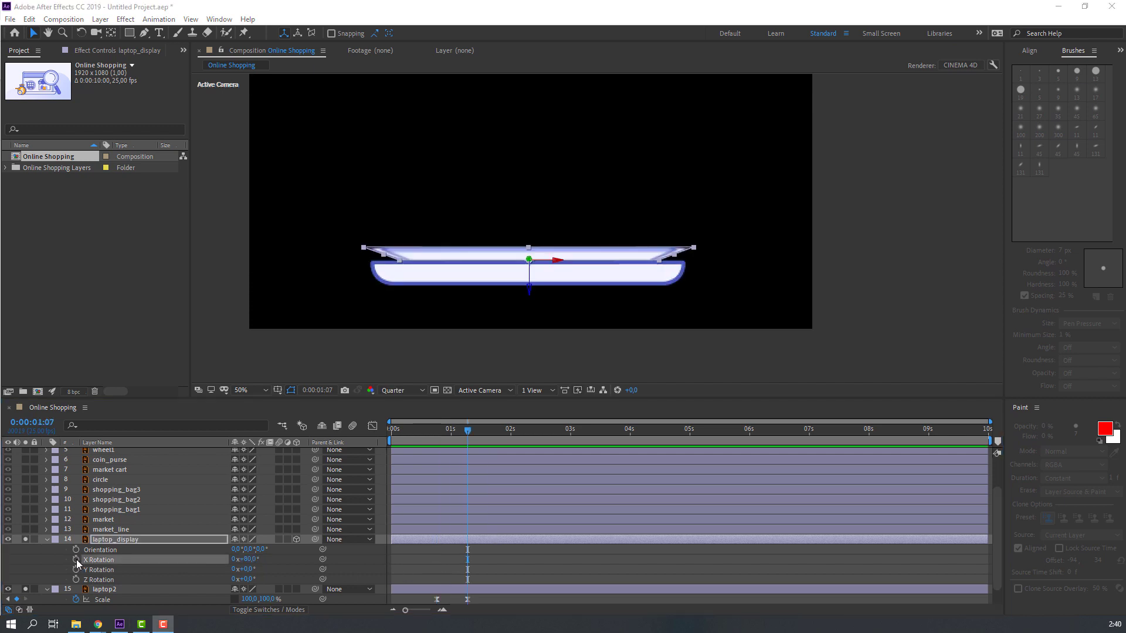
left_click(76, 559)
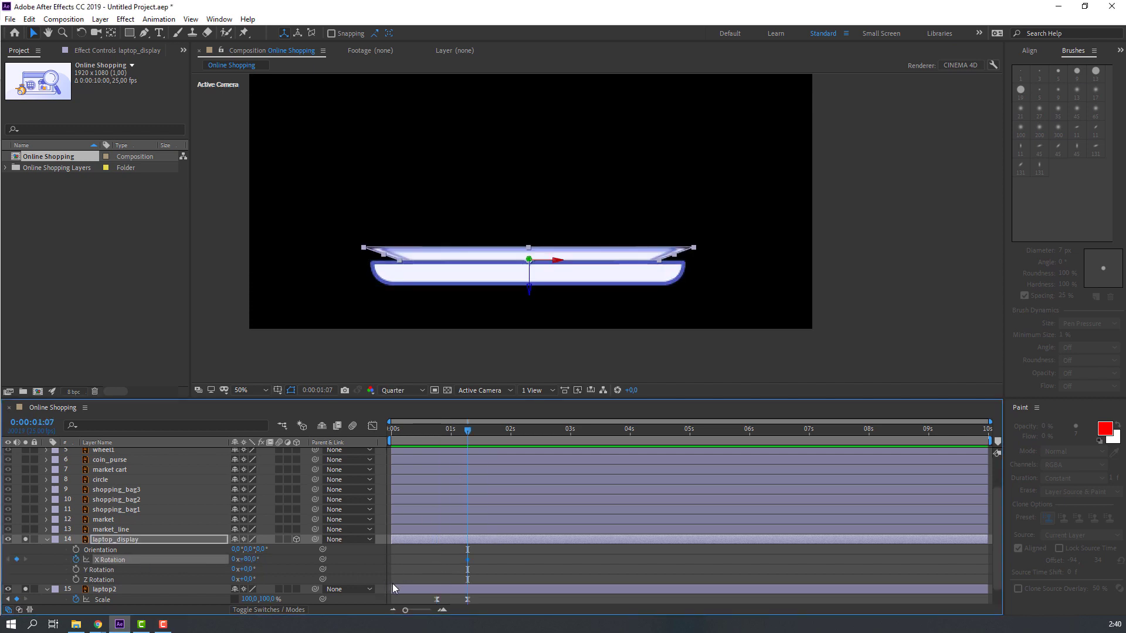
Step: Keyframe laptop_display's X Rotation at -40° at 0:00:01:17 and at 20° at 0:00:02:02
key("shift+Page_Down")
left_click(249, 559)
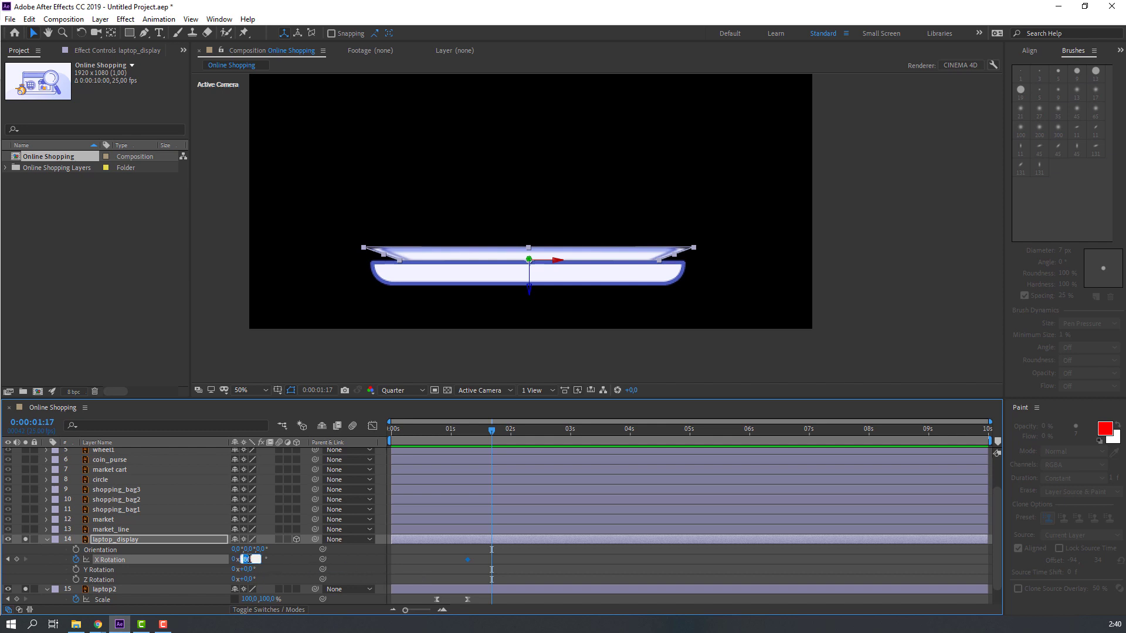
type("-40")
key("Return")
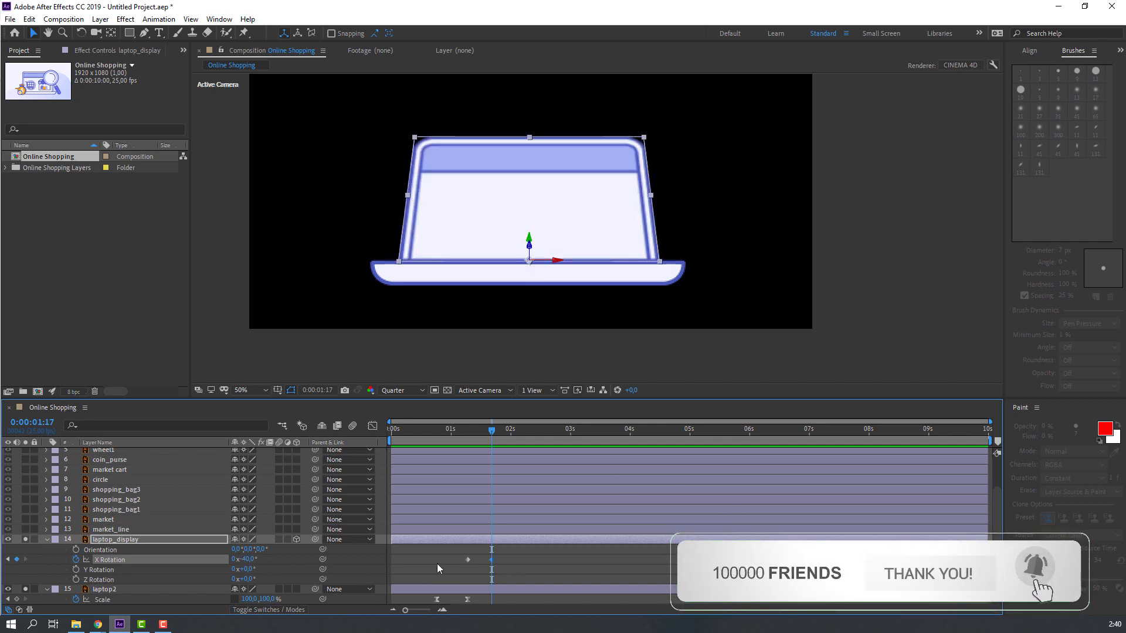
key("shift+Page_Down")
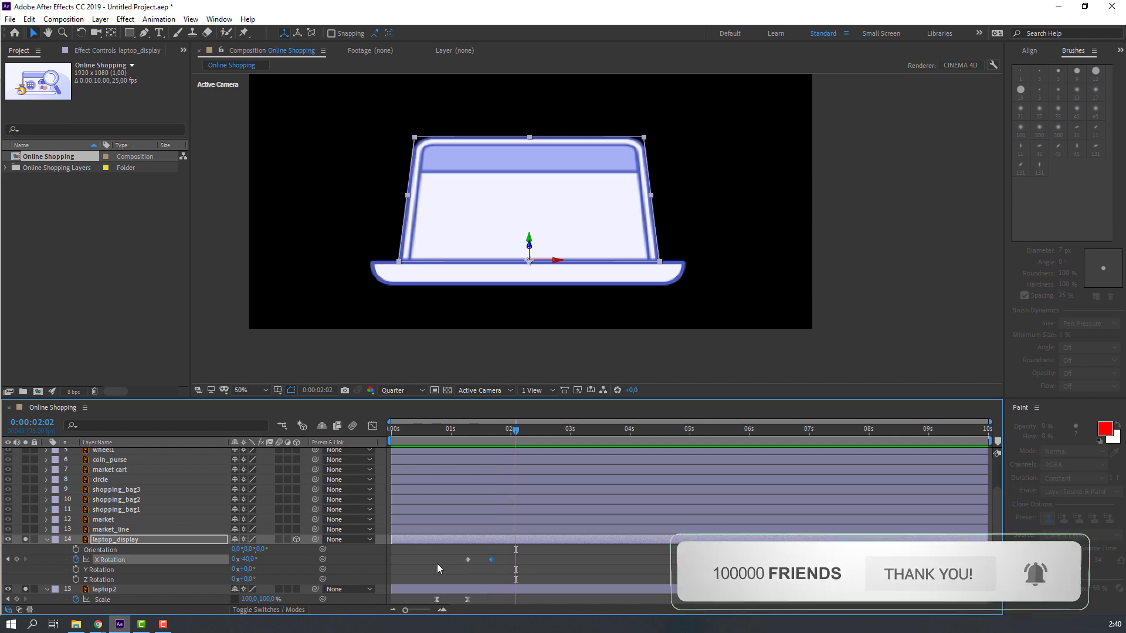
left_click(252, 560)
type("20")
key("Return")
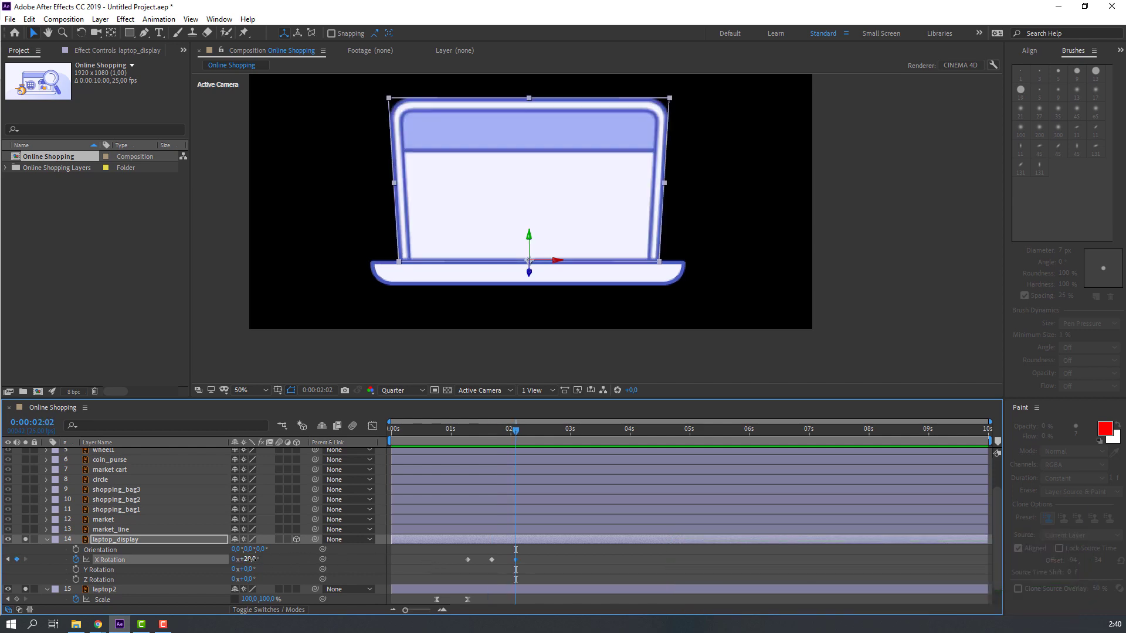
Step: Keyframe laptop_display's X Rotation at -10° ten frames after 0:00:02:02 and at 5° at 0:00:02:22
key("shift+Page_Down")
left_click(247, 559)
type("-10")
key("Return")
key("shift+Page_Down")
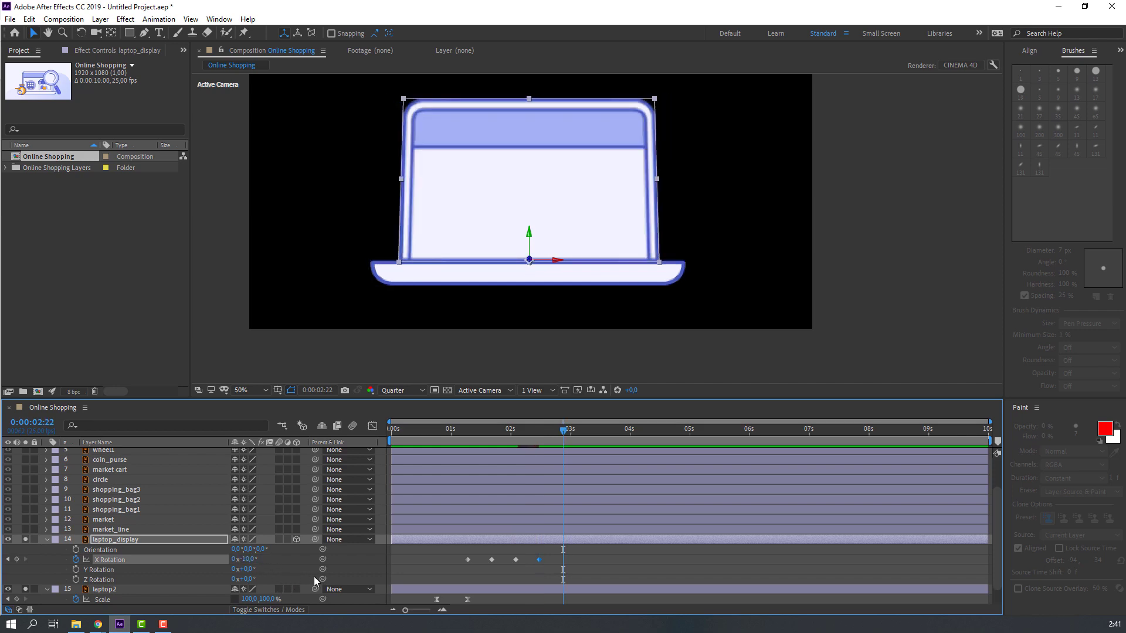
left_click(254, 559)
type("5")
key("Return")
Step: Keyframe laptop_display's X Rotation at -2,5° at 0:00:03:07 and 0° at 0:00:03:17, and preview the swing
key("shift+Page_Down")
left_click(253, 560)
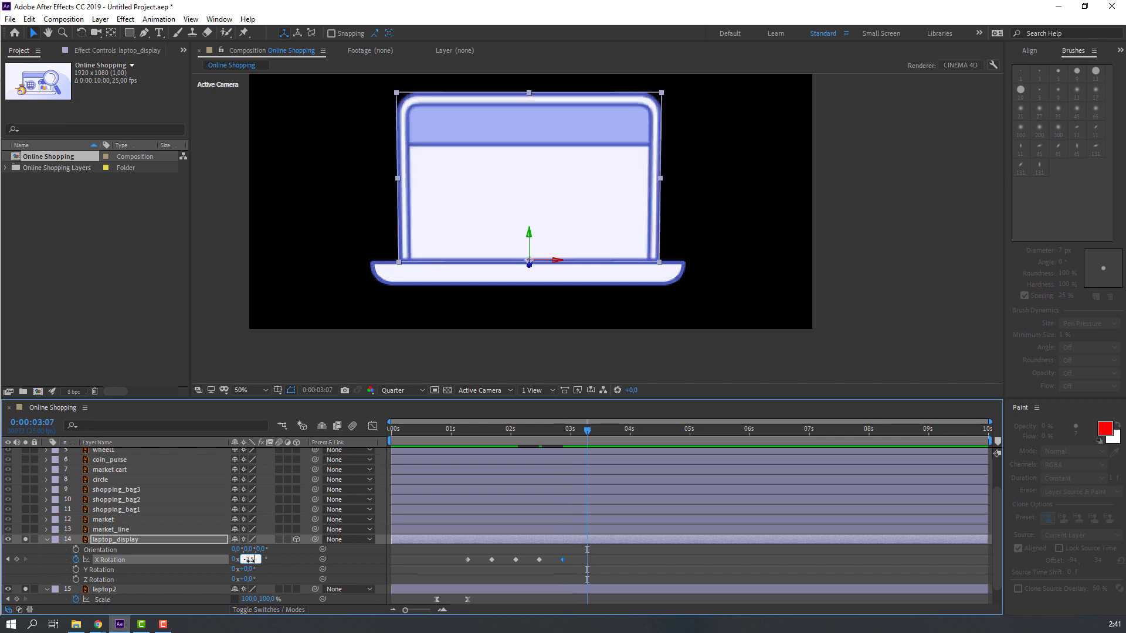
type("-2,5")
key("Return")
key("shift+Page_Down")
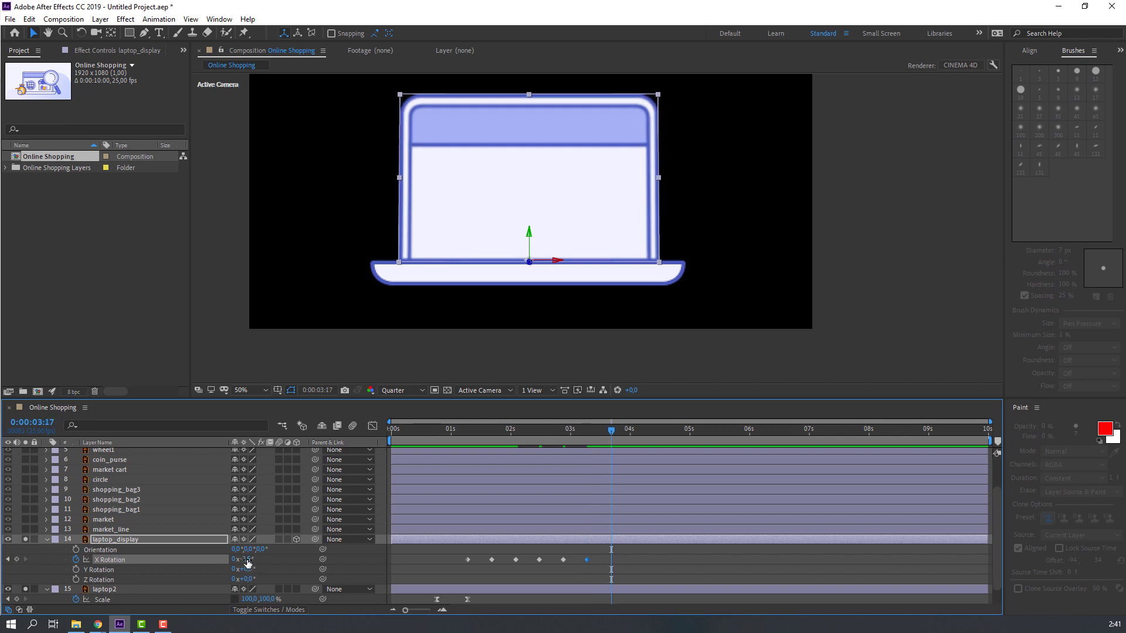
left_click(247, 560)
type("0")
key("Return")
key("space")
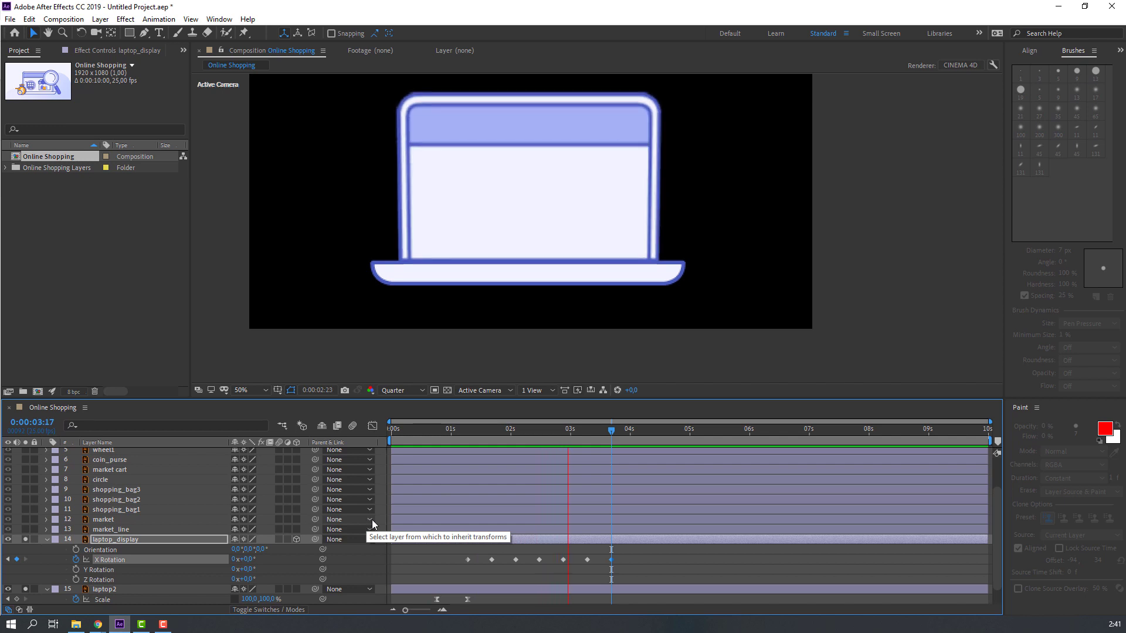
key("space")
Step: Apply Easy Ease to all of laptop_display's X Rotation keyframes
left_click_drag(627, 556, 473, 563)
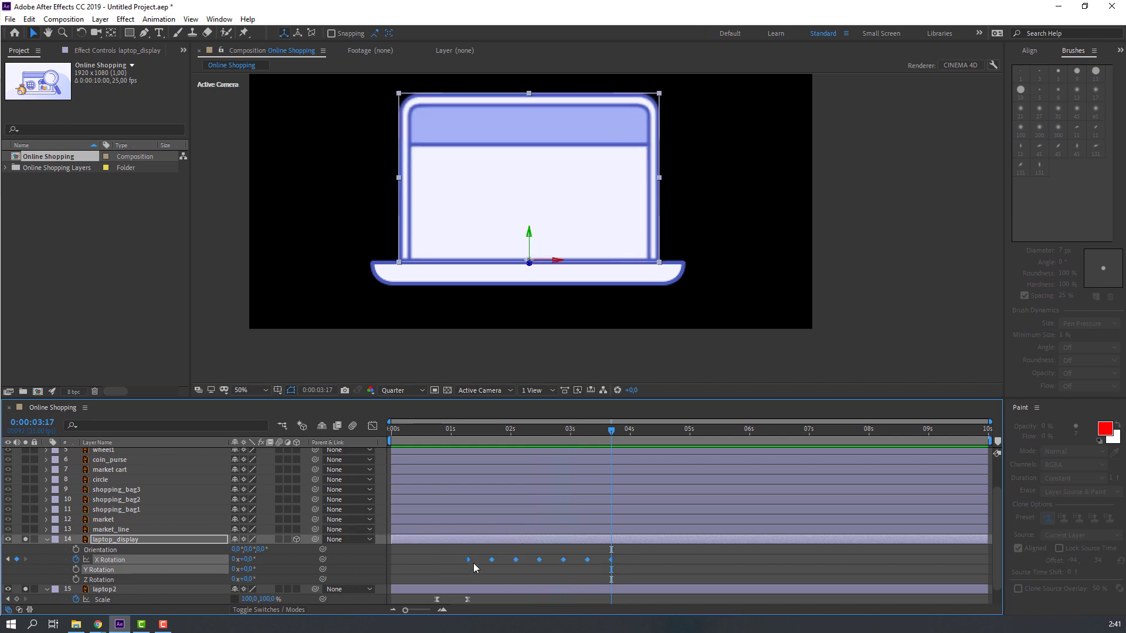
right_click(469, 561)
mouse_move(574, 554)
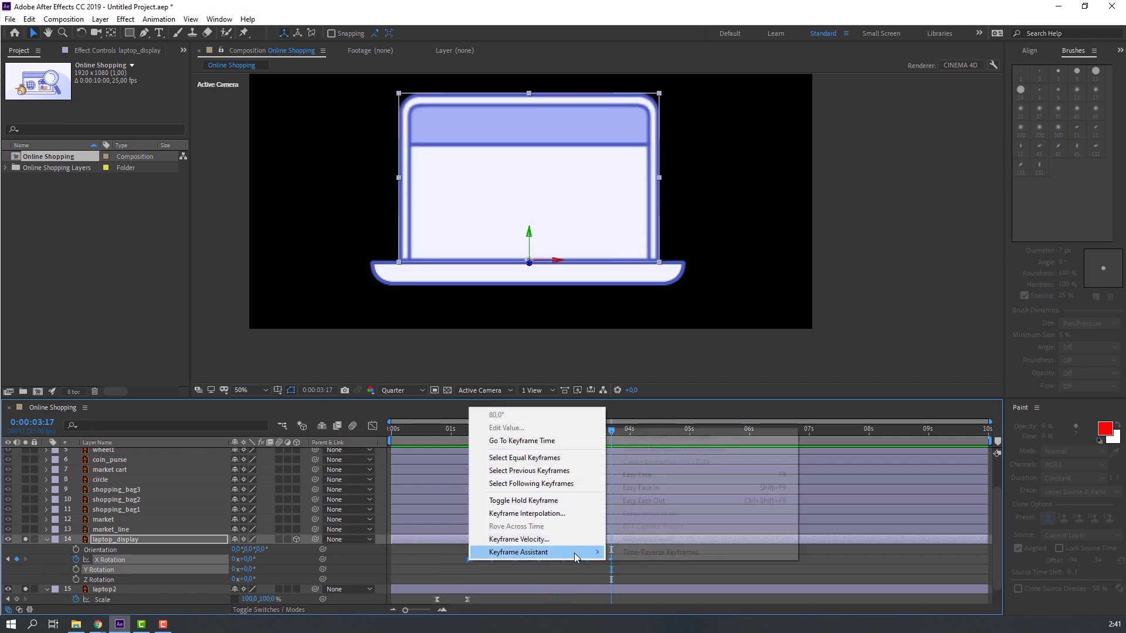
left_click(638, 475)
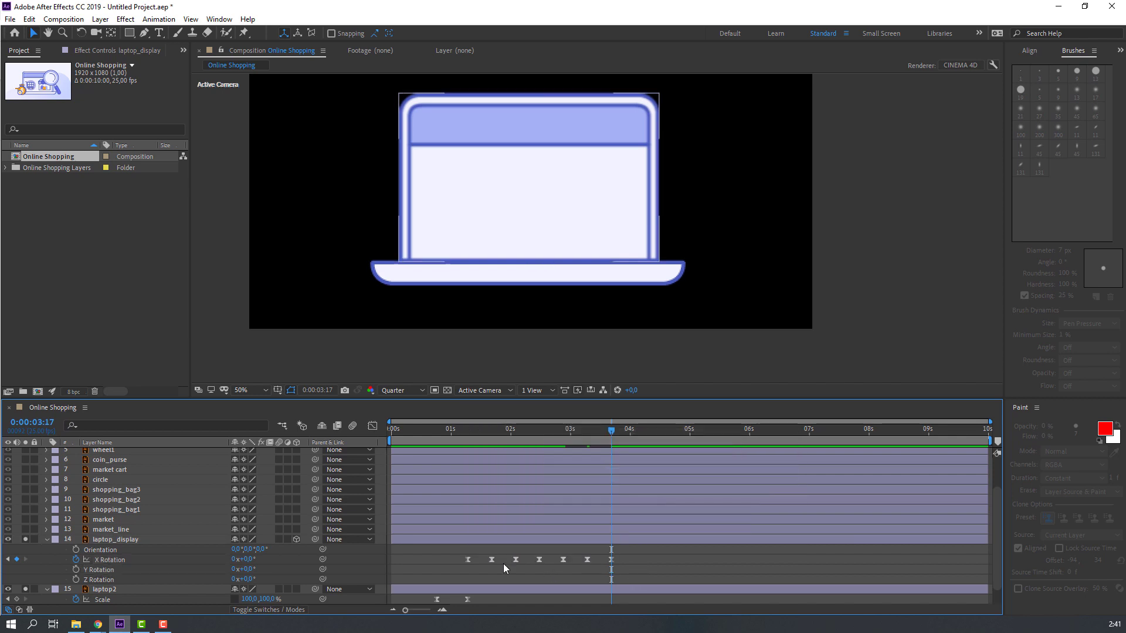
Step: Shift laptop_display's X Rotation keyframes to the layer's start, then offset the layer so they begin at 0:00:00:23
left_click_drag(646, 550, 393, 561)
scroll(407, 546, "down", 1)
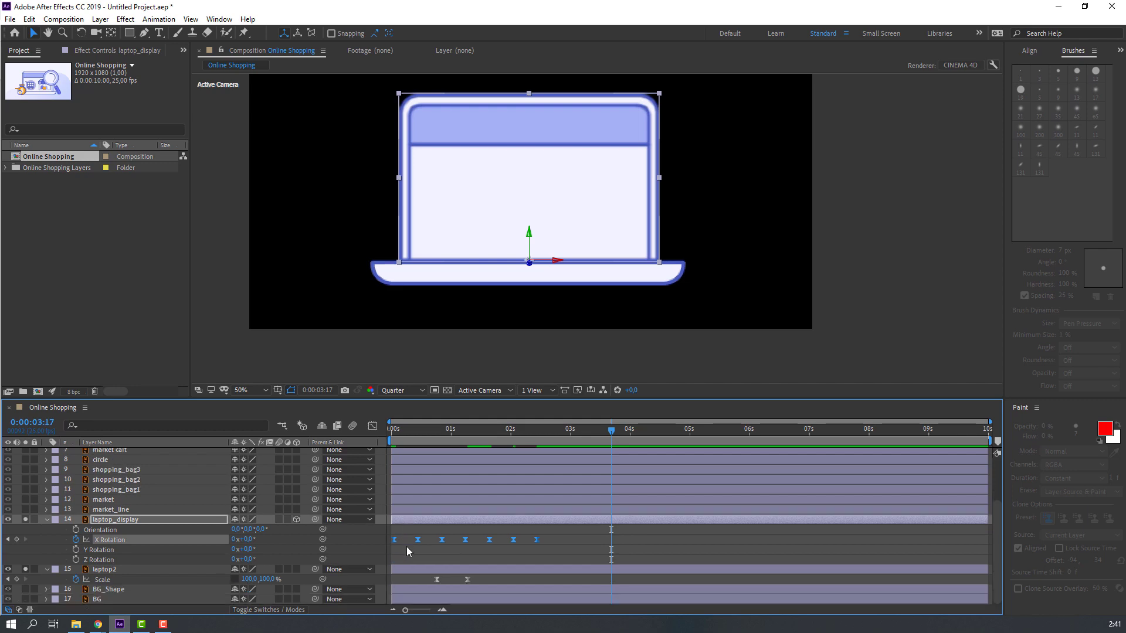
left_click_drag(407, 518, 468, 532)
key("space")
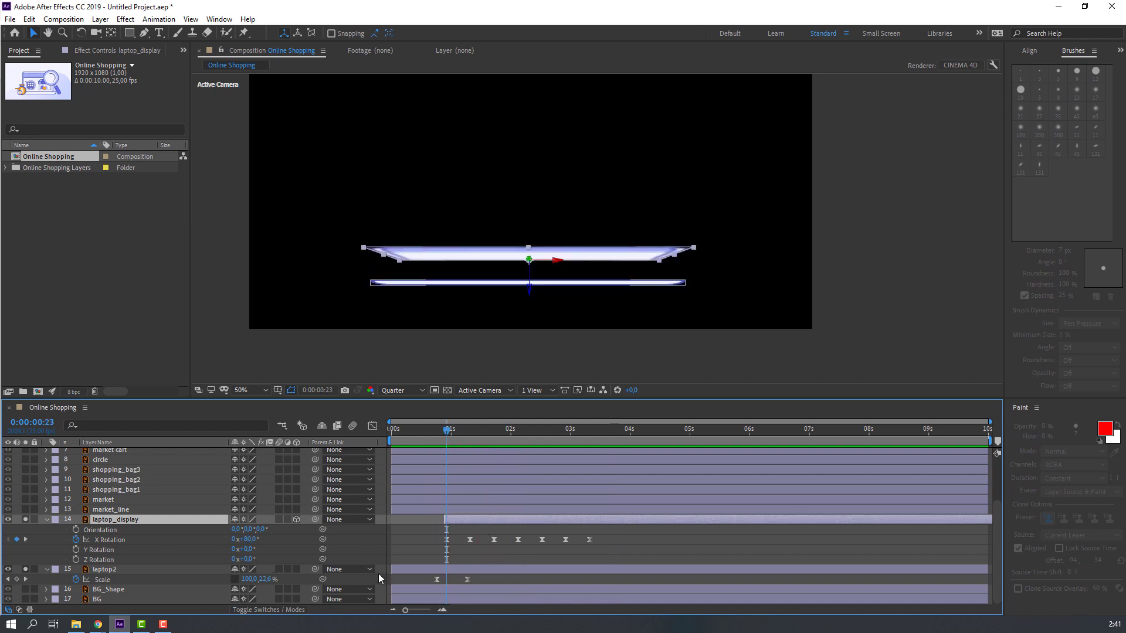
Step: Keyframe laptop_display's Position at 0:00:01:08, then lower it to Y 913,9 at 0:00:00:23 and preview the opening
key("shift+p")
left_click_drag(456, 435, 467, 435)
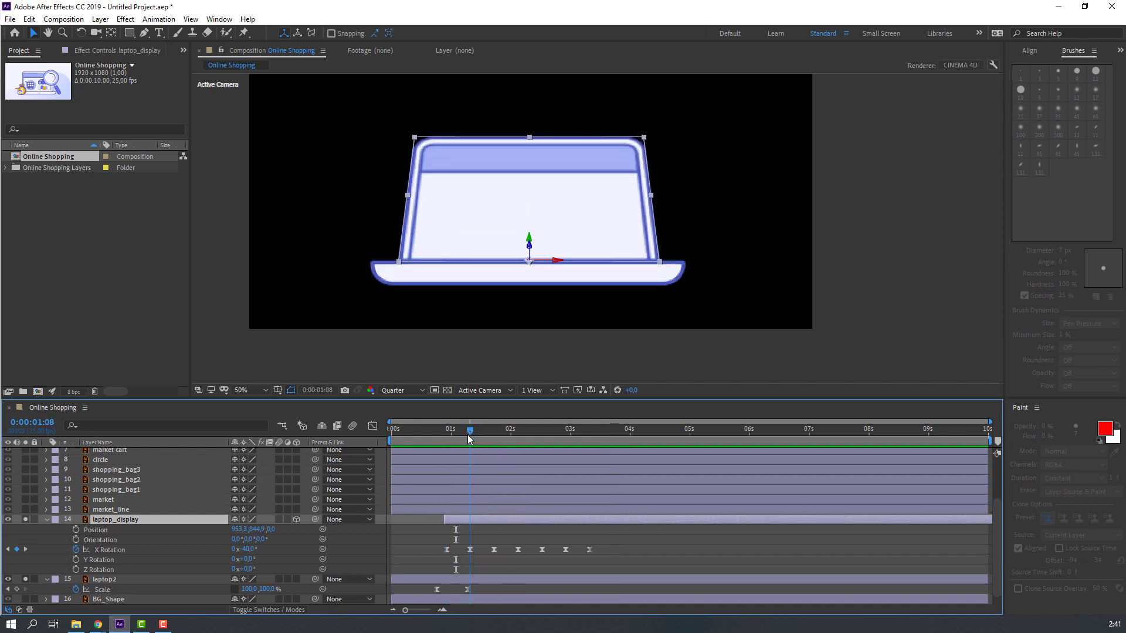
left_click(77, 530)
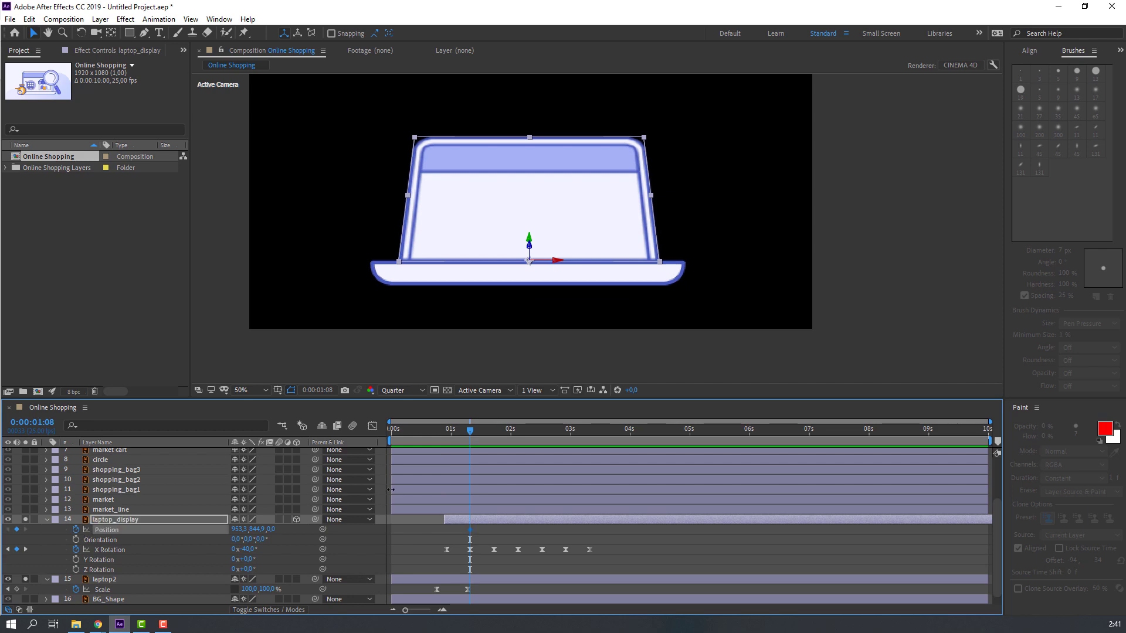
left_click_drag(468, 438, 447, 437)
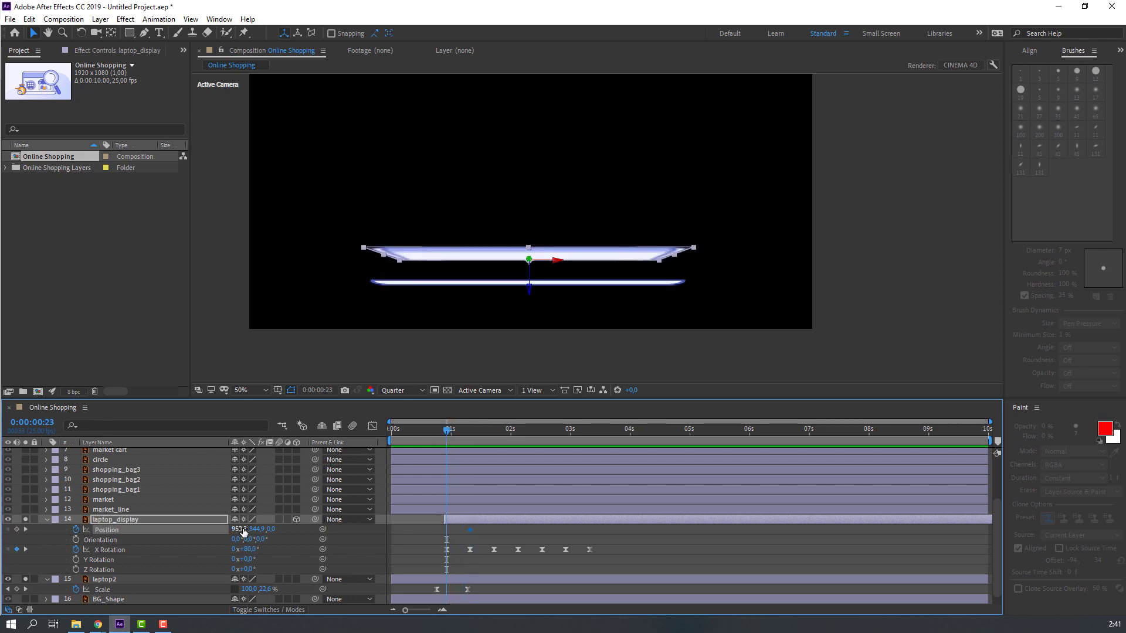
left_click_drag(258, 529, 303, 520)
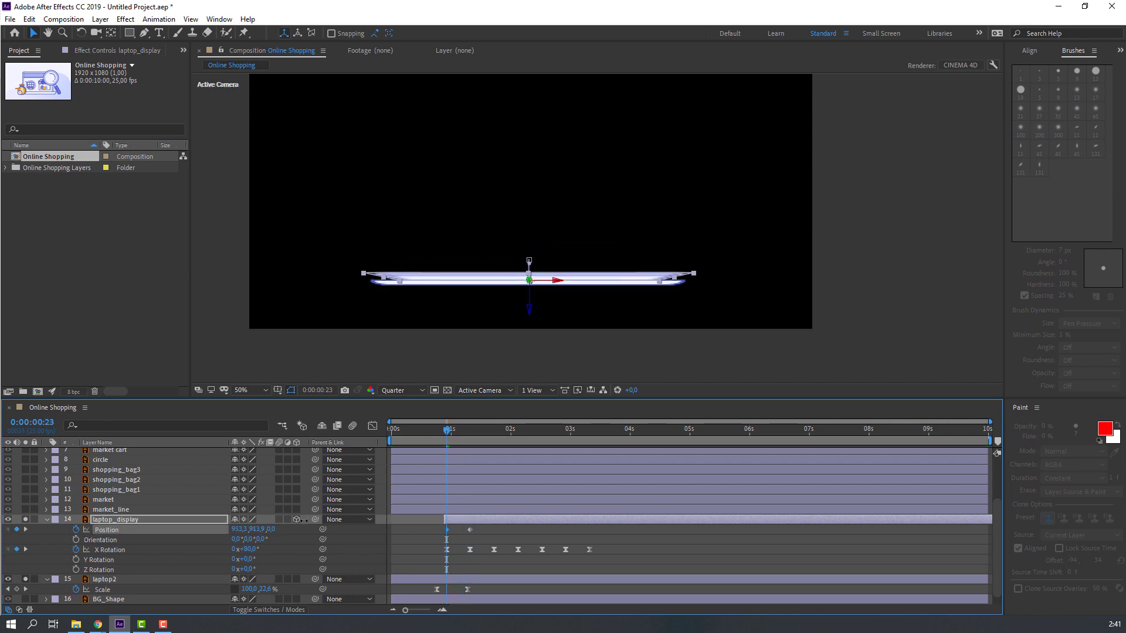
key("space")
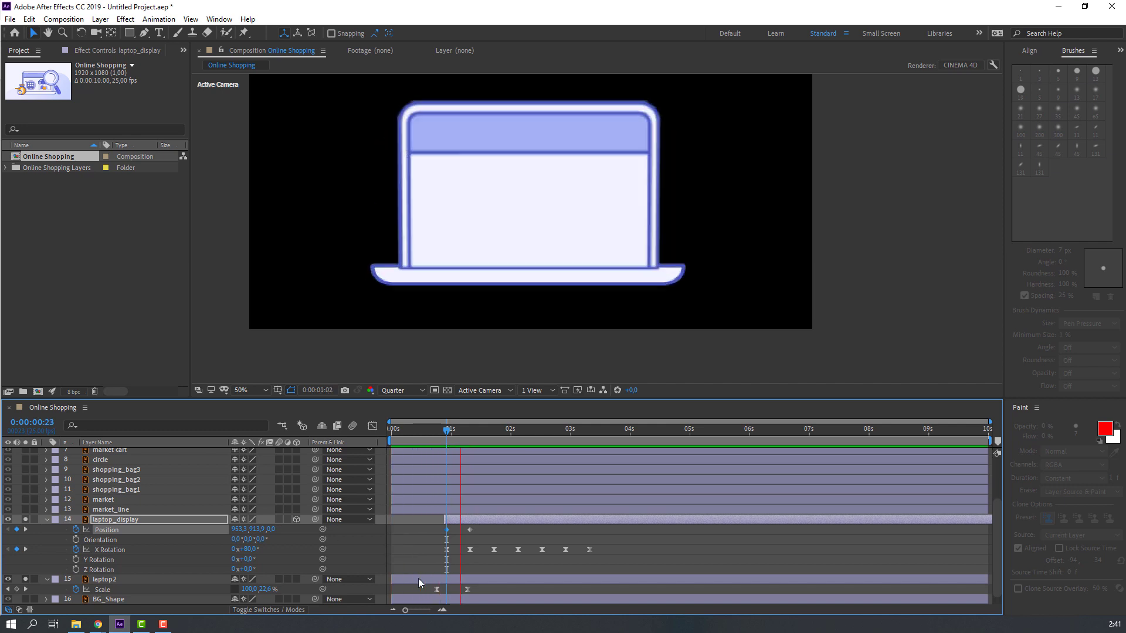
key("space")
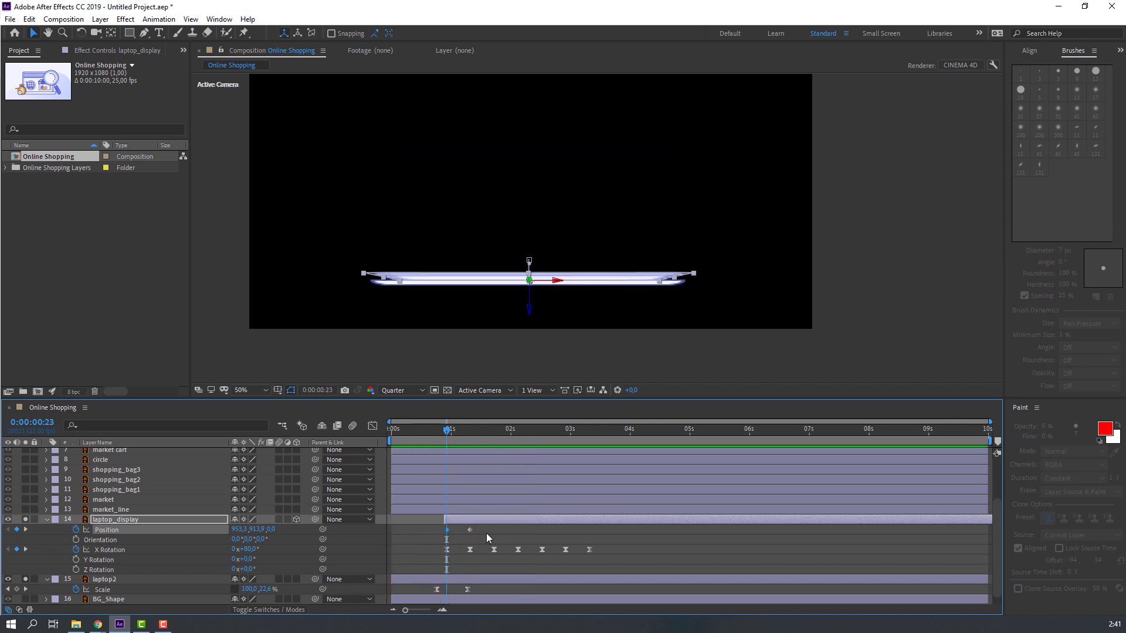
Step: Apply Easy Ease to laptop_display's two Position keyframes and preview the laptop opening
left_click_drag(487, 533, 434, 540)
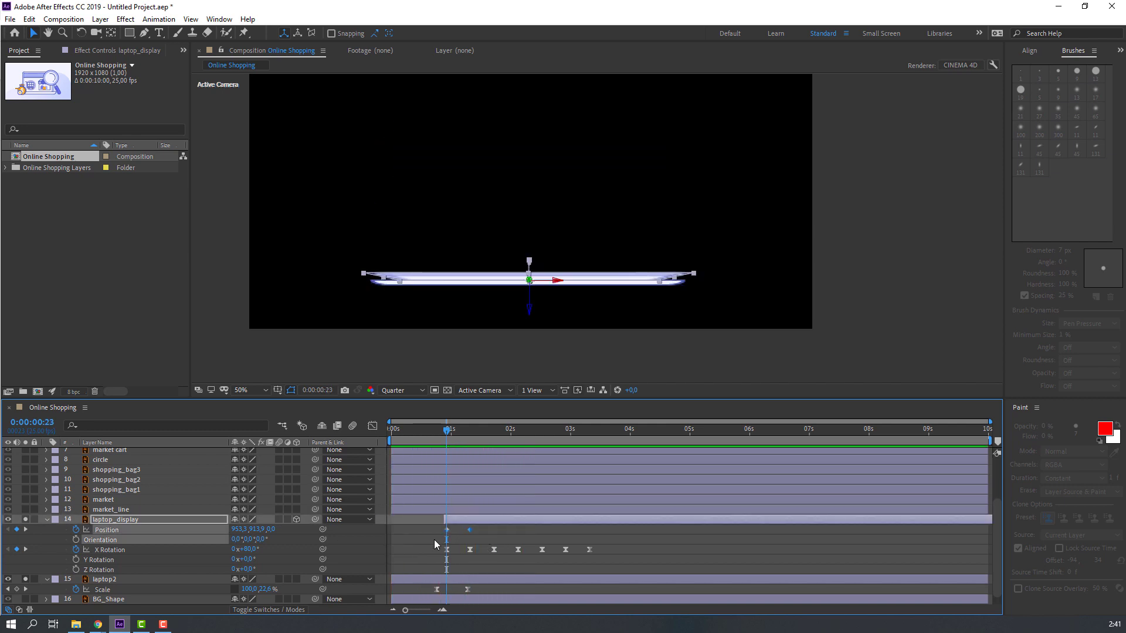
right_click(469, 531)
mouse_move(516, 524)
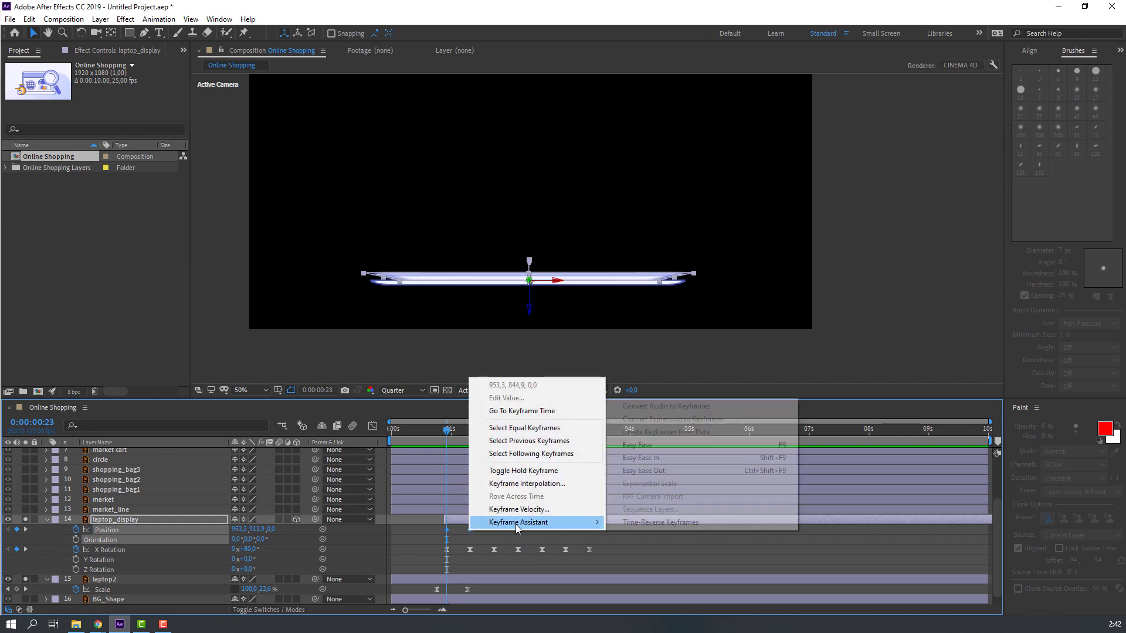
left_click(644, 447)
left_click(618, 547)
key("space")
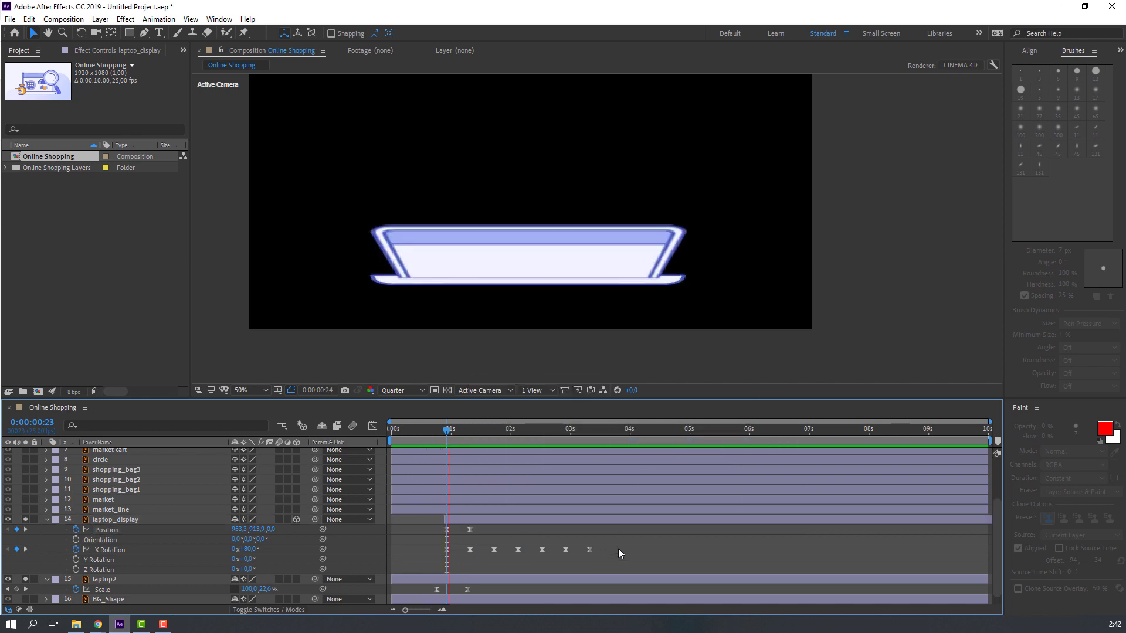
scroll(424, 324, "down", 2)
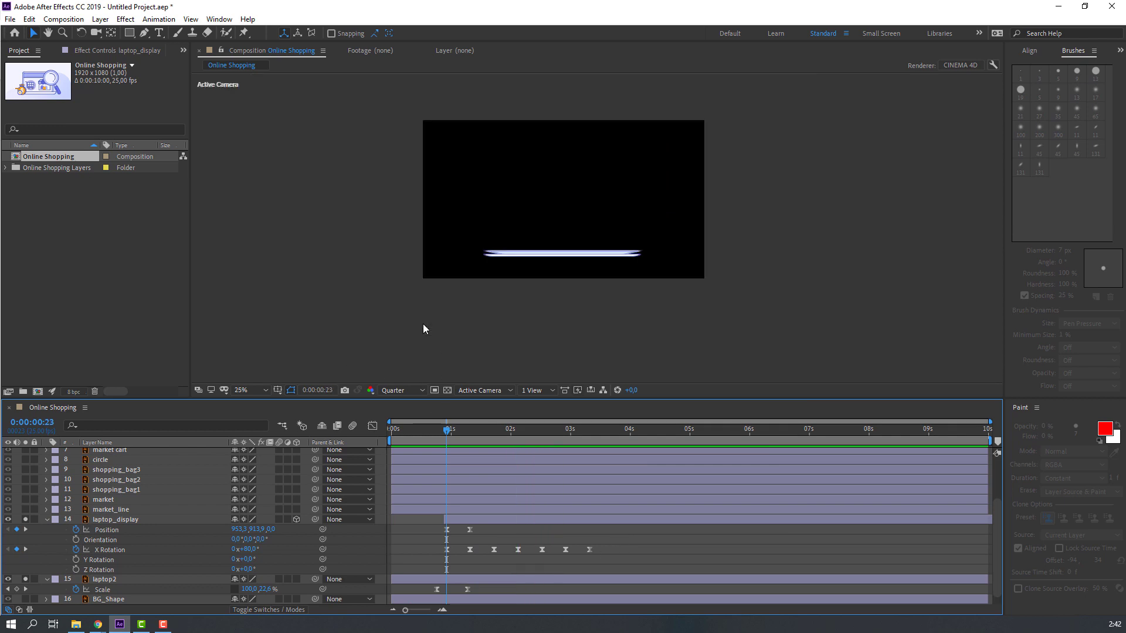
key("space")
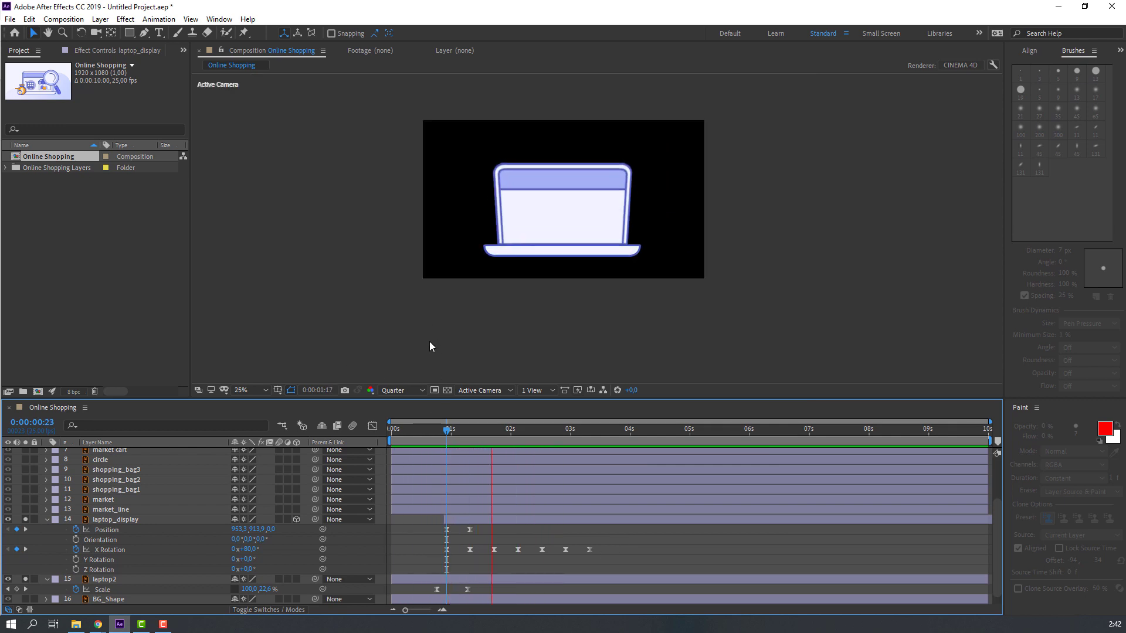
Step: Collapse the laptop_display and laptop2 properties, turn off solo for both layers, and preview the whole illustration
left_click(47, 519)
left_click(47, 519)
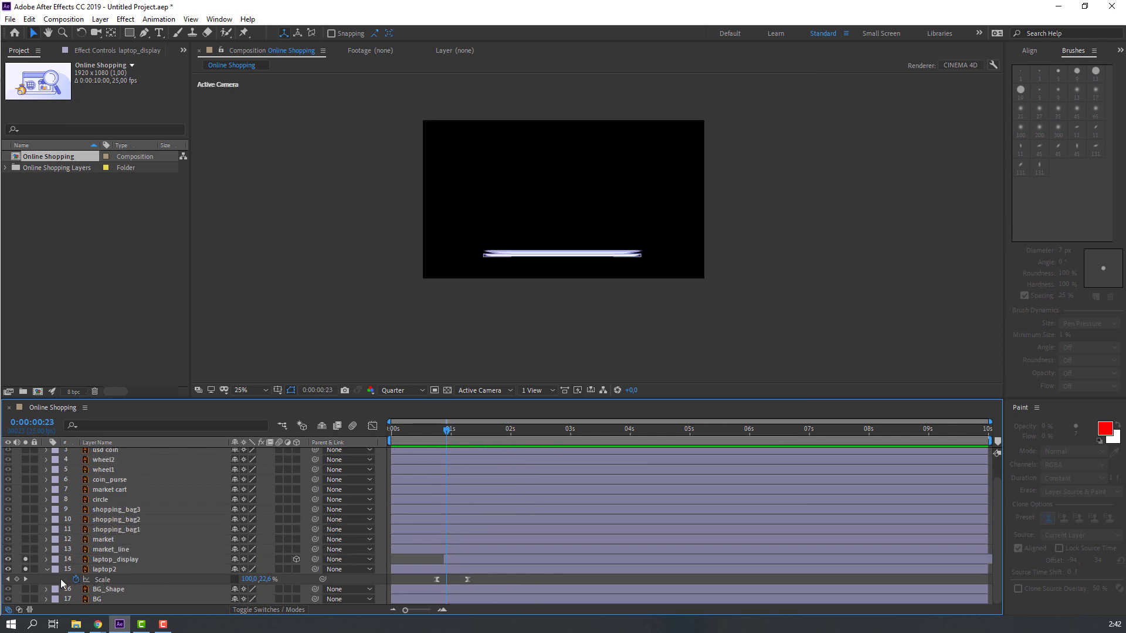
left_click(47, 570)
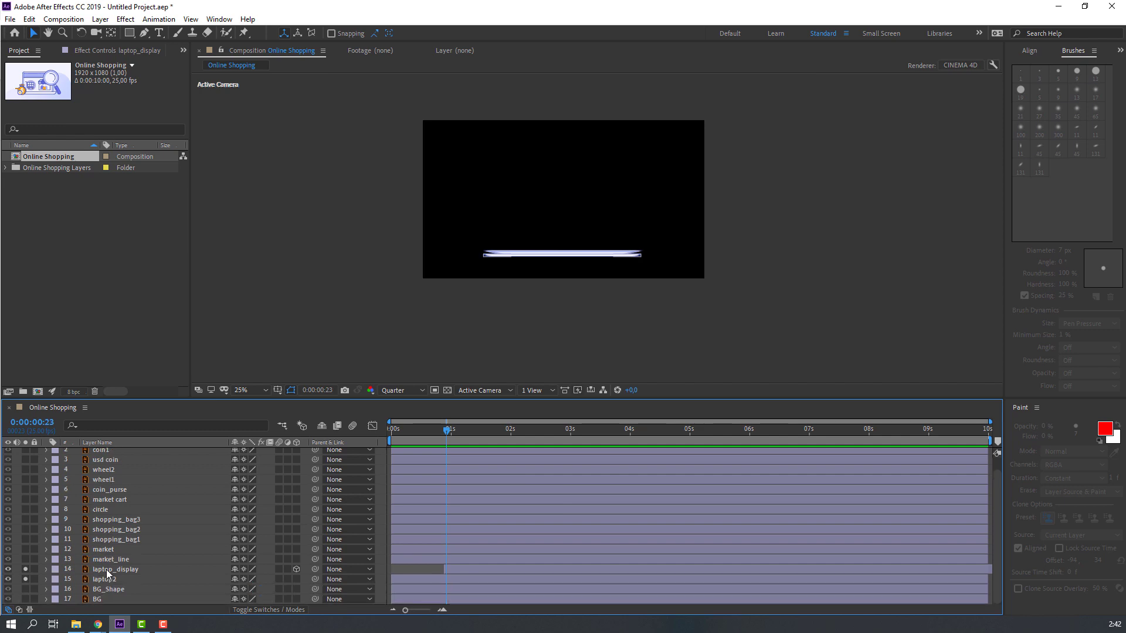
left_click(26, 568)
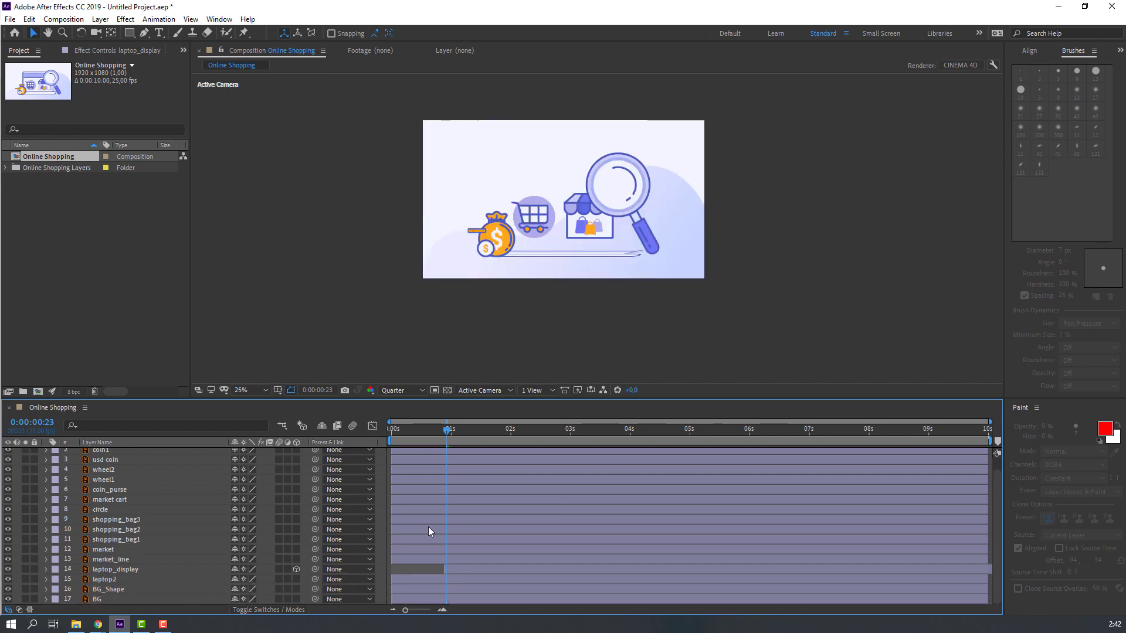
key("space")
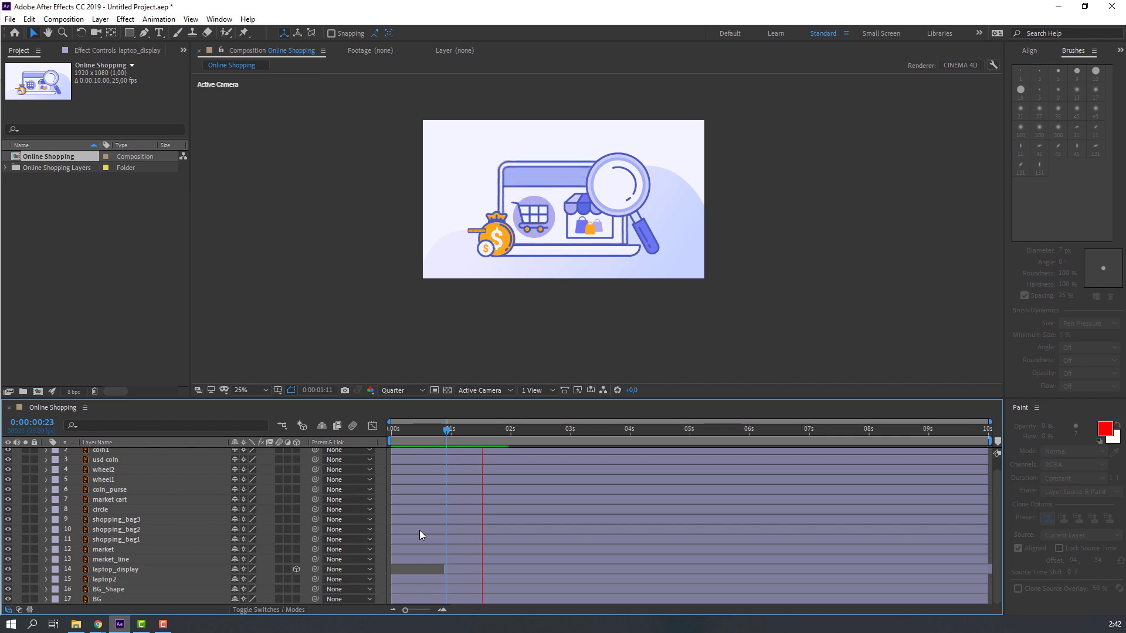
left_click_drag(452, 431, 491, 432)
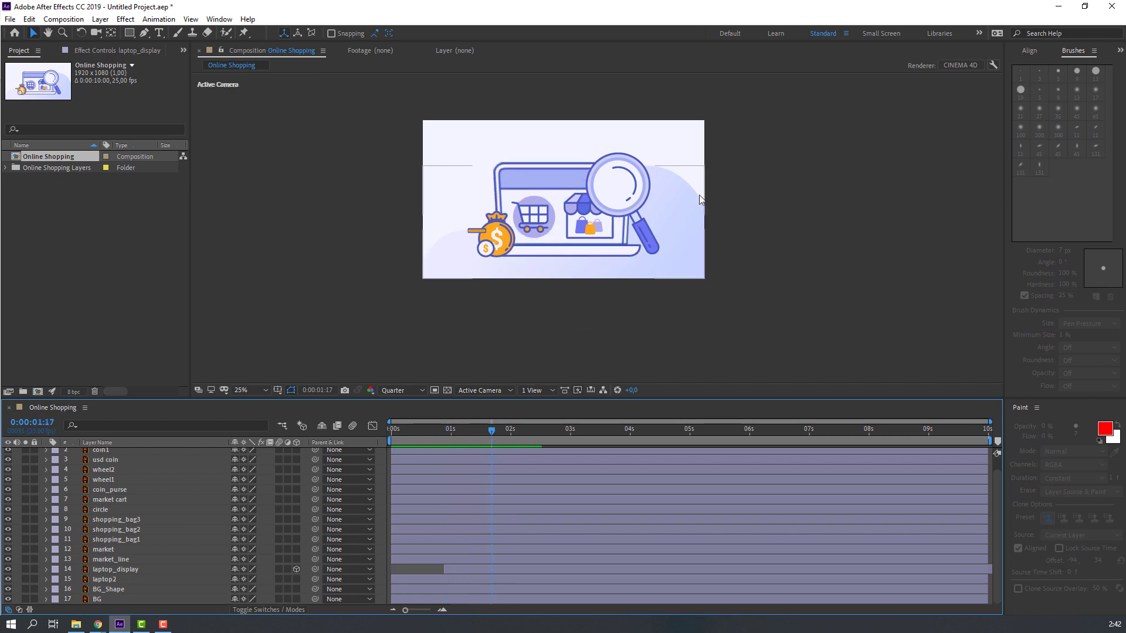
Step: Keyframe magnifier's Position at 0:00:01:14 with X at 2191,8, just beyond the right edge of the composition
left_click(634, 189)
scroll(125, 531, "up", 1)
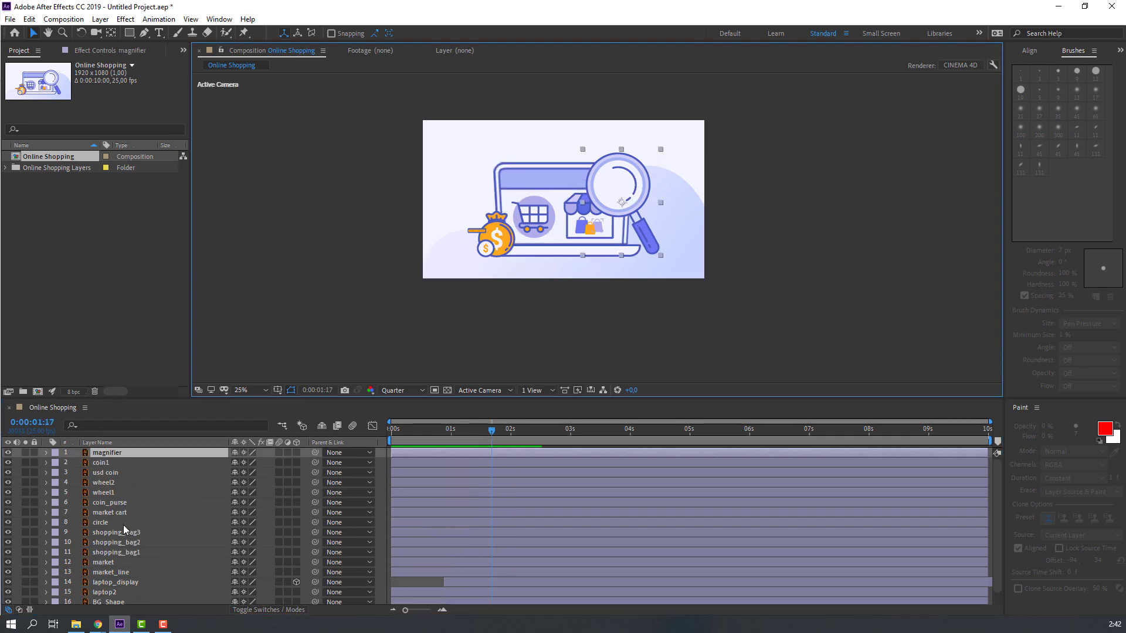
key("p")
key("Home")
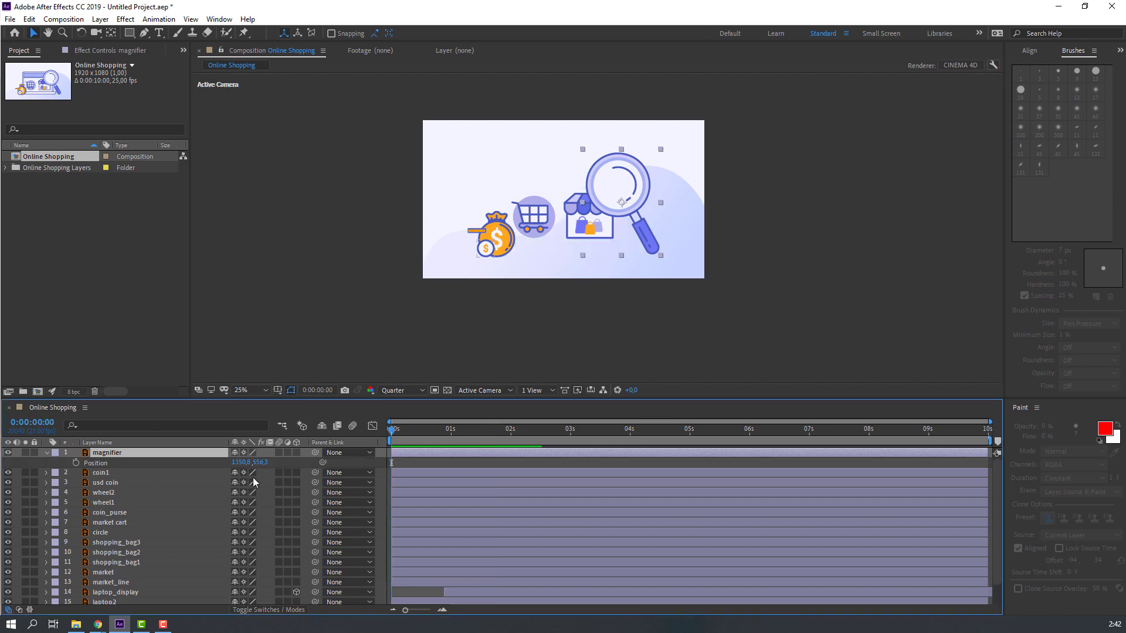
left_click(484, 430)
left_click(76, 463)
left_click_drag(236, 465, 667, 449)
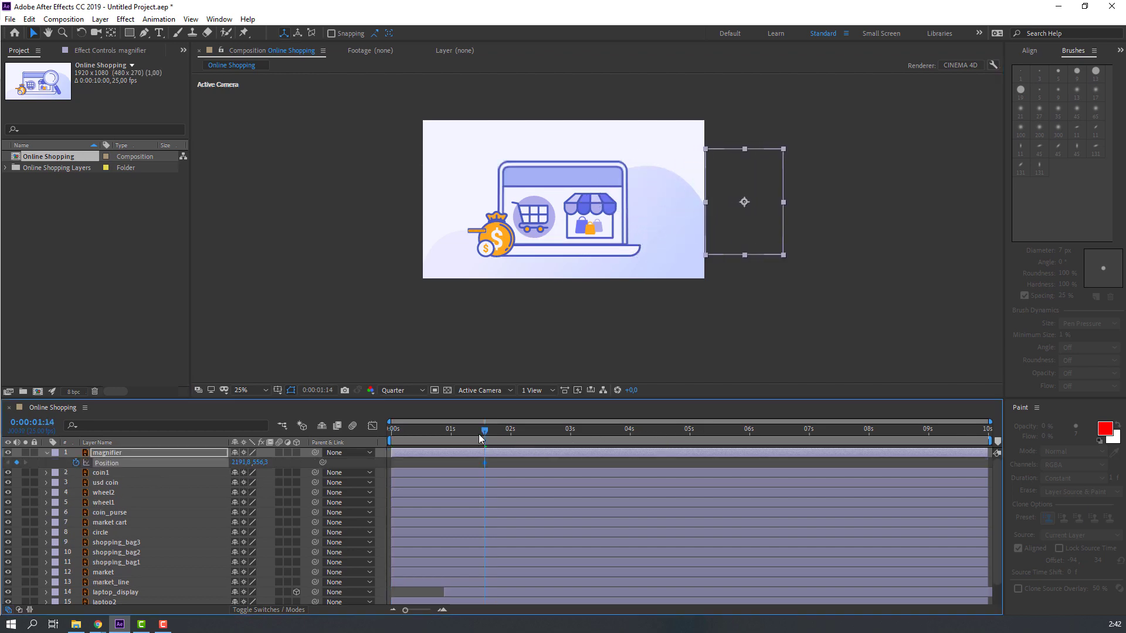
Step: Keyframe magnifier's Position at 0:00:02:12 so it slides horizontally in over the storefront, and scrub through the move
key("space")
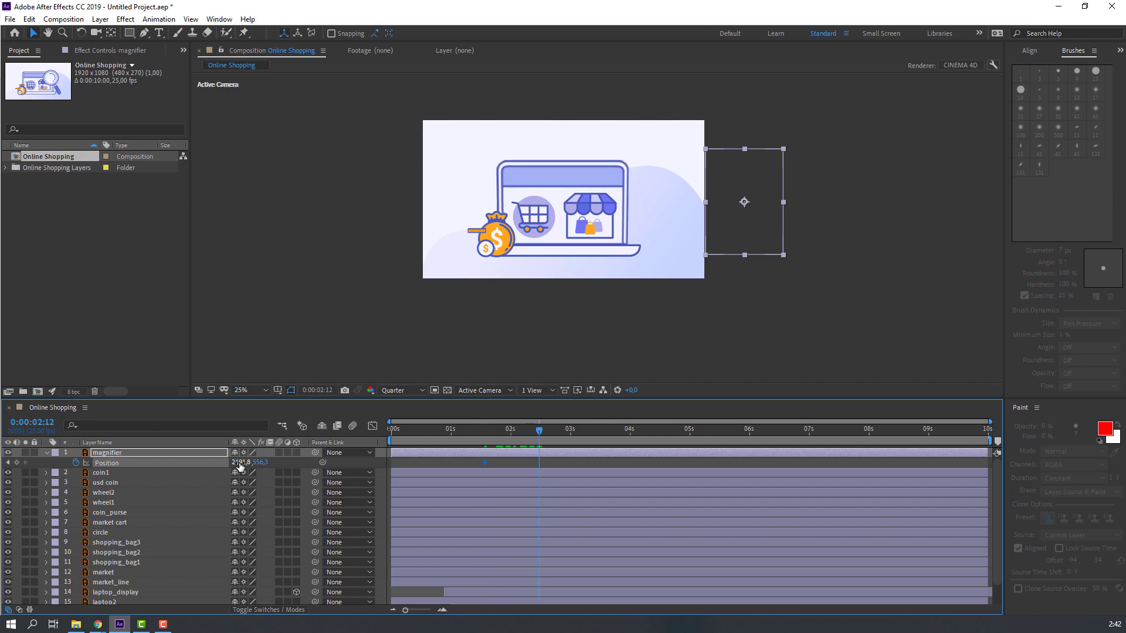
left_click_drag(240, 466, 0, 467)
left_click_drag(460, 437, 484, 439)
Step: Apply Easy Ease to magnifier's two Position keyframes and preview the slide-in
left_click_drag(554, 463, 477, 477)
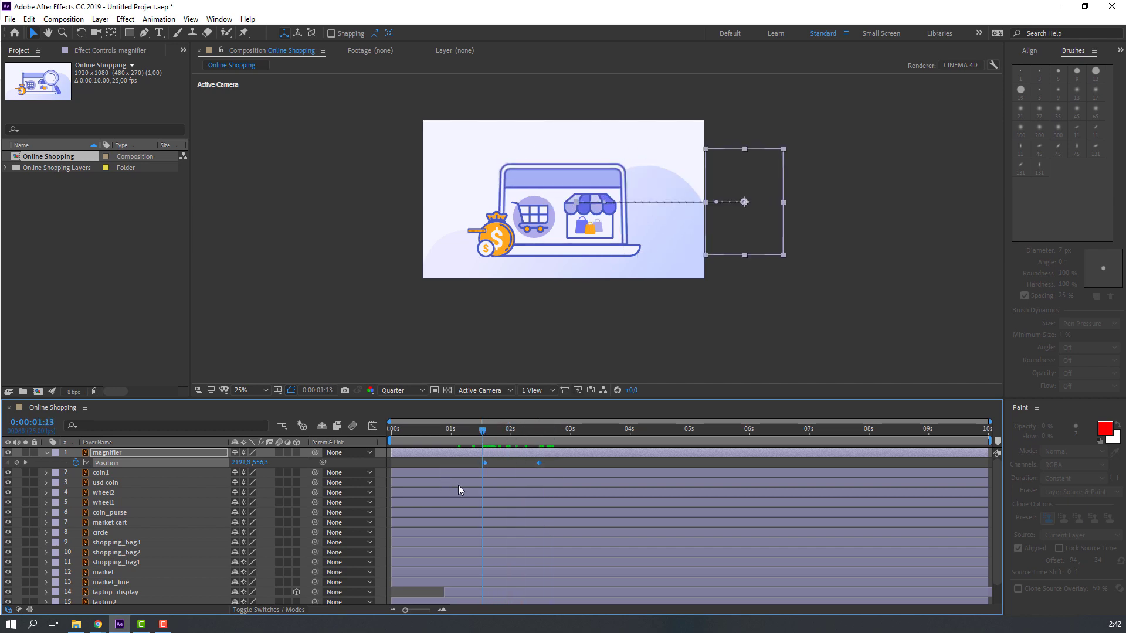
right_click(484, 462)
mouse_move(557, 606)
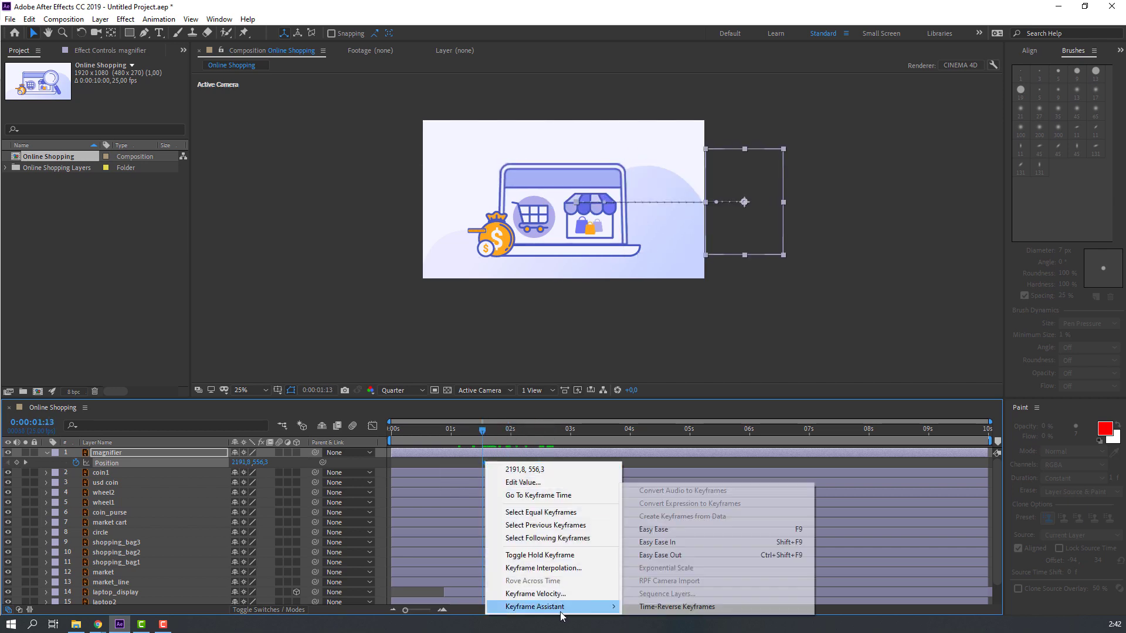
left_click(669, 529)
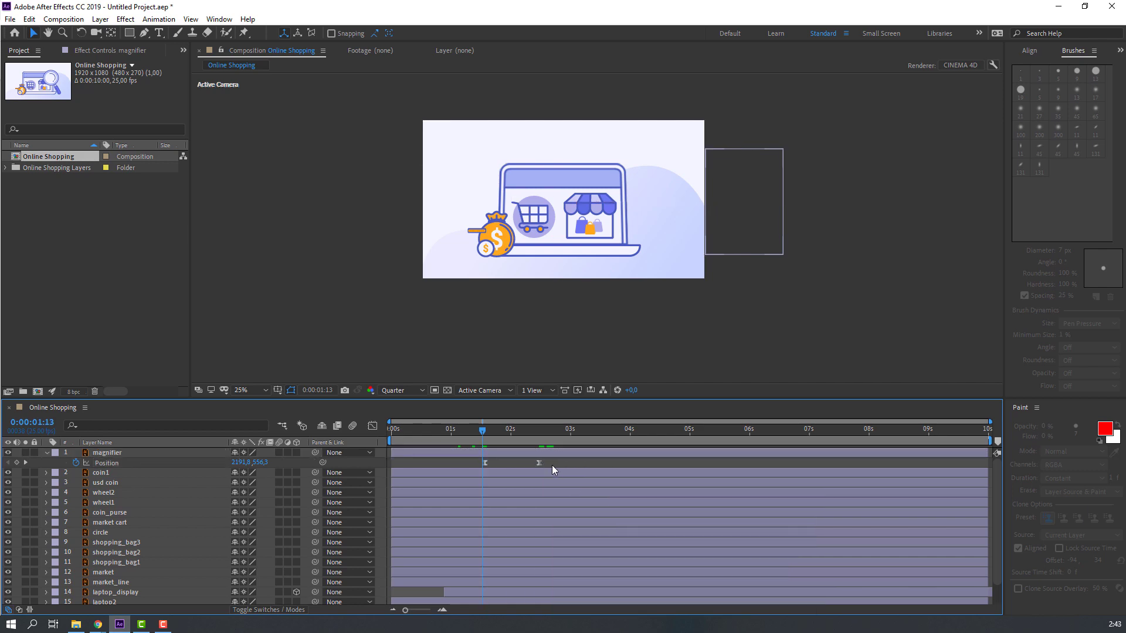
key("space")
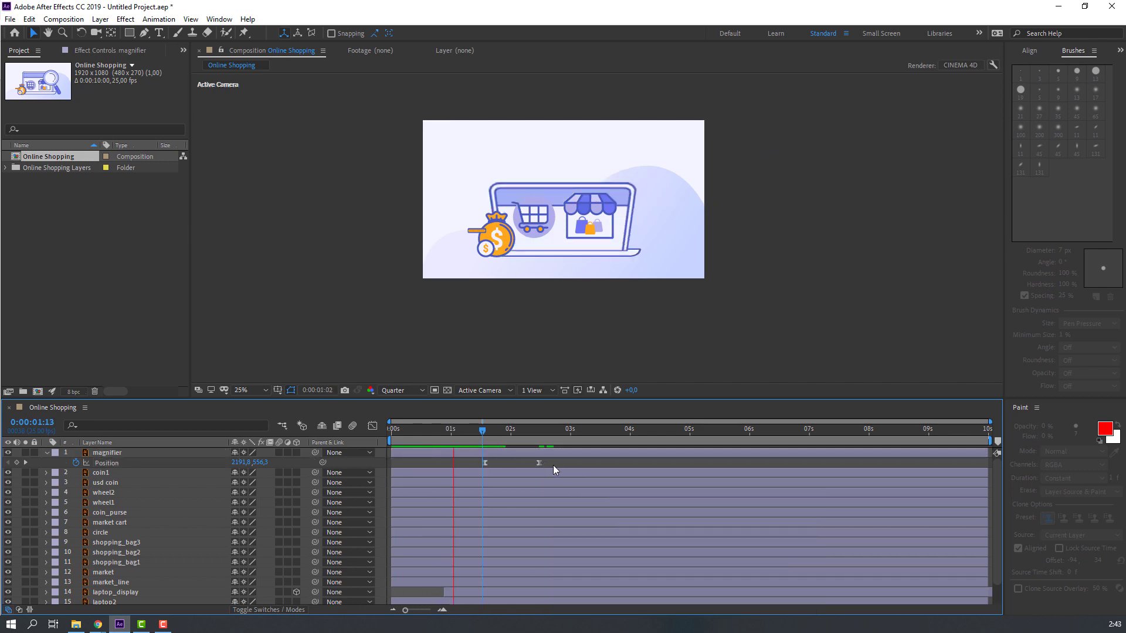
Step: Keyframe magnifier's Rotation at -30° at 0:00:01:15, near the start of its slide-in
left_click(483, 431)
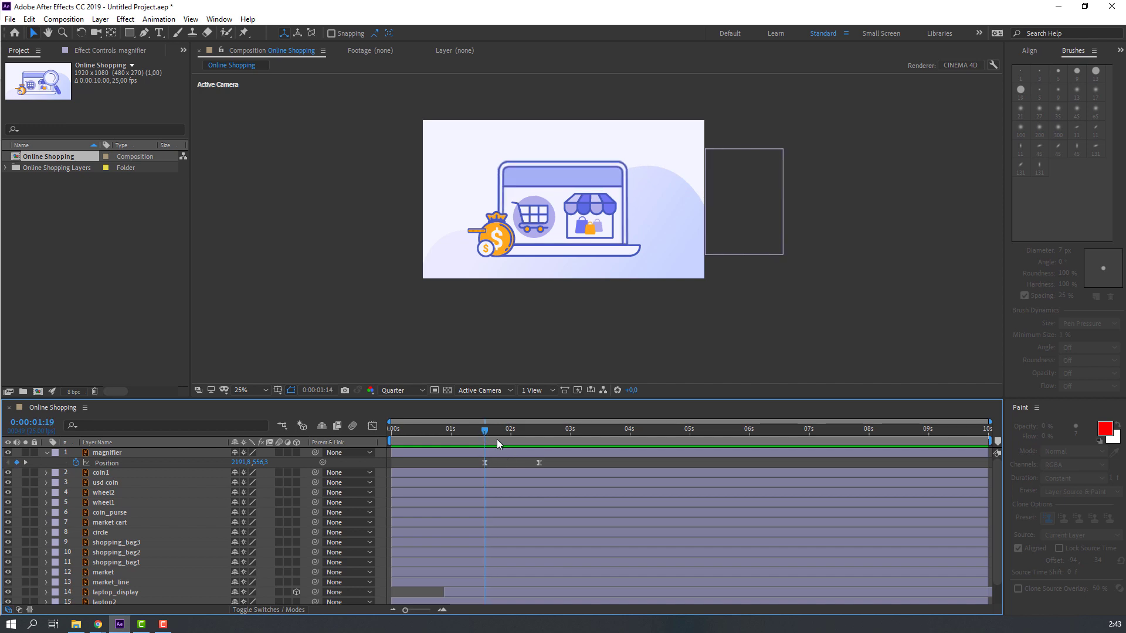
left_click(496, 431)
left_click(492, 452)
left_click_drag(485, 432, 487, 431)
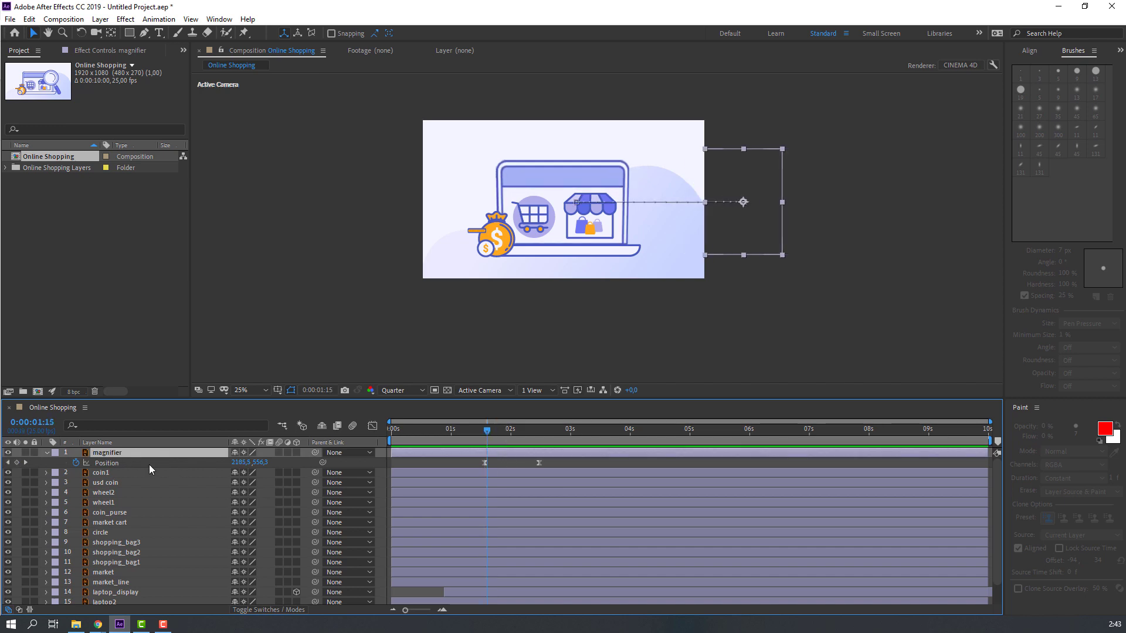
key("shift+r")
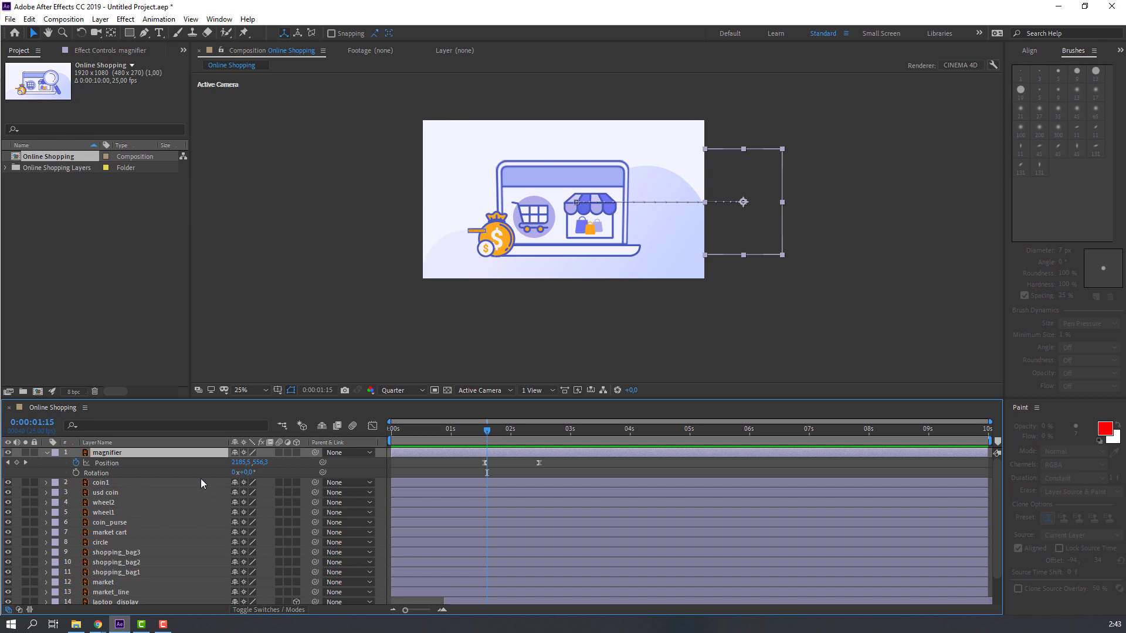
left_click(76, 473)
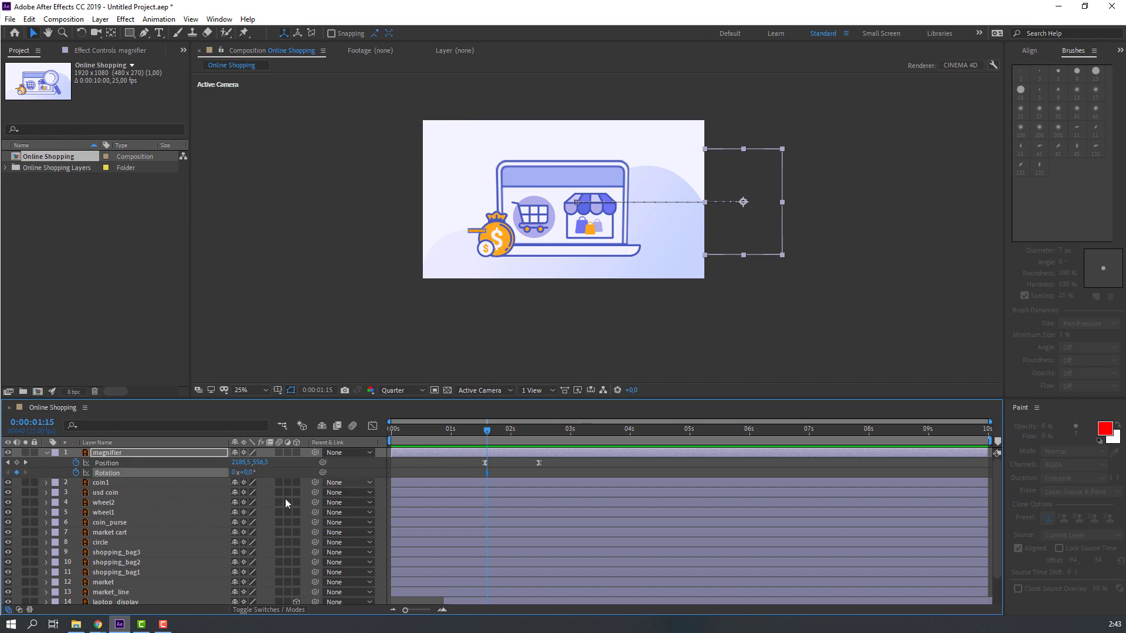
left_click_drag(242, 473, 225, 473)
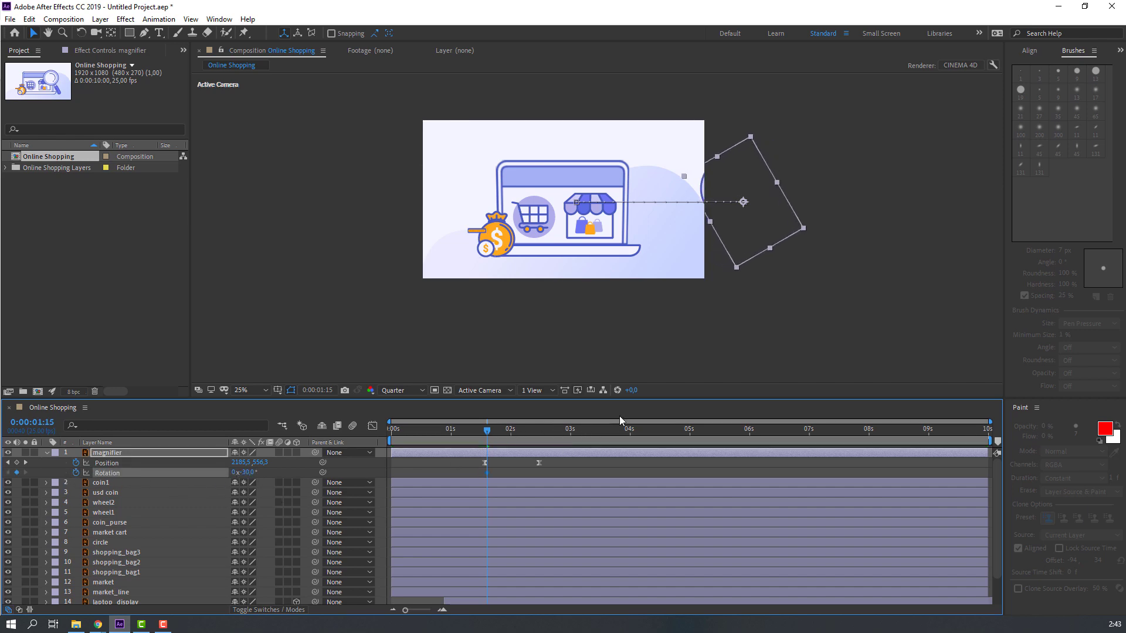
left_click_drag(488, 436, 487, 437)
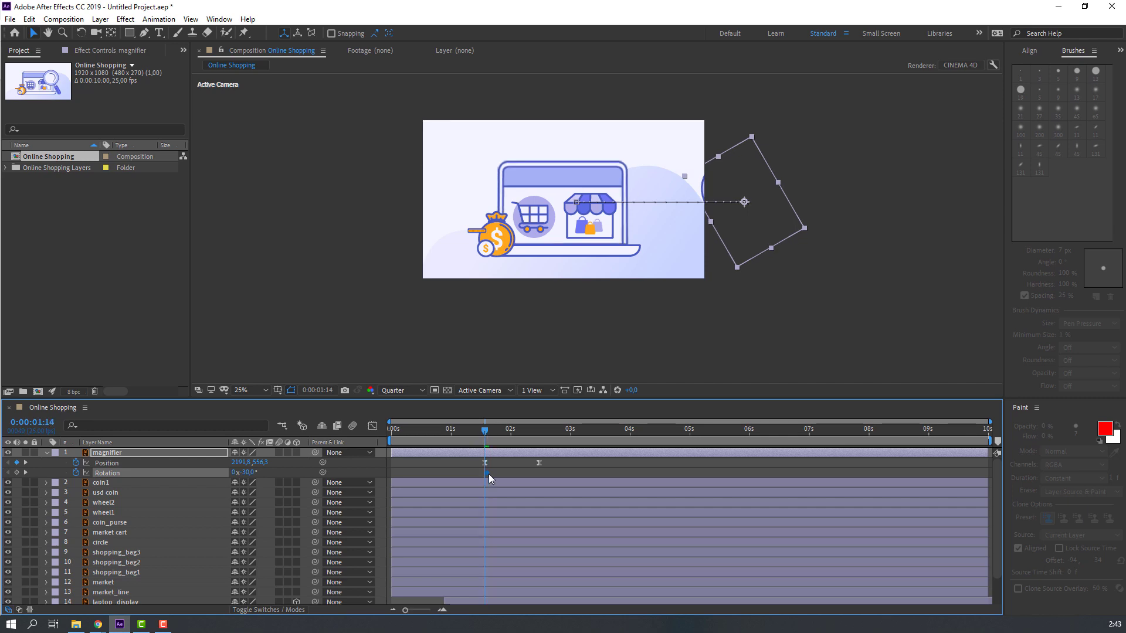
Step: Shift magnifier's starting Position farther right beyond the composition edge, and keyframe its Rotation at -6° at 0:00:02:12
left_click_drag(241, 463, 276, 462)
left_click_drag(486, 431, 540, 438)
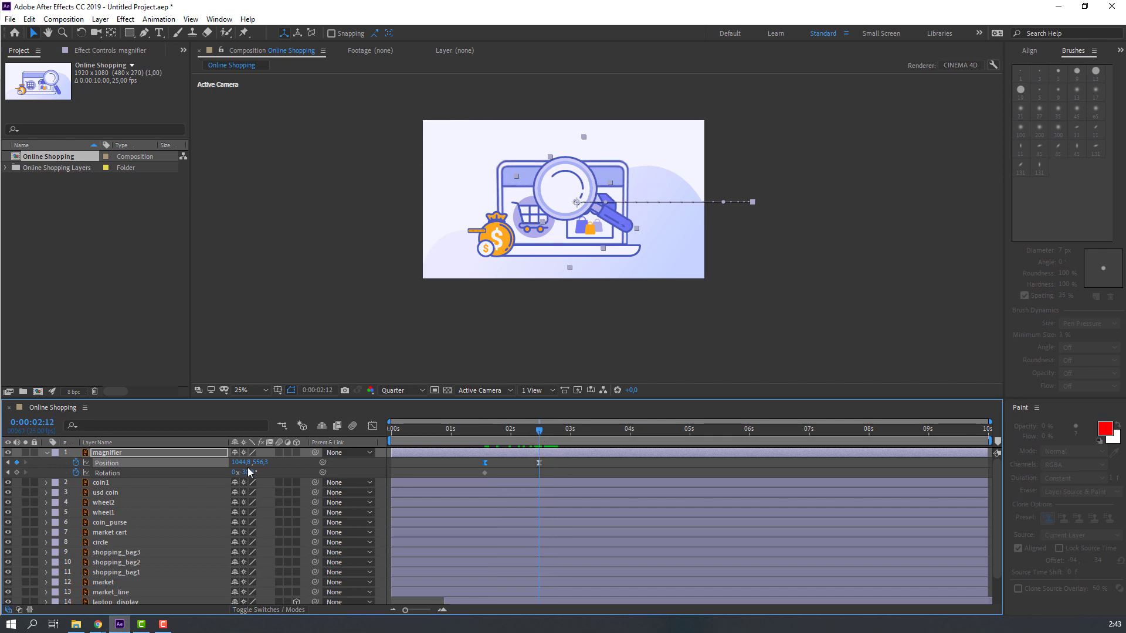
left_click_drag(245, 472, 250, 472)
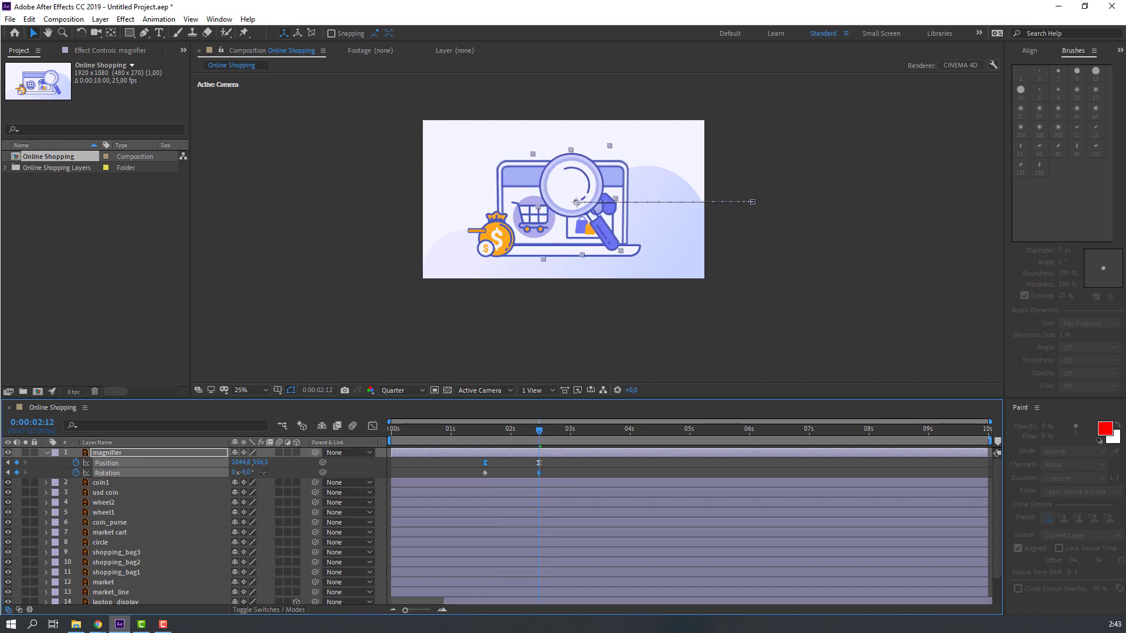
left_click_drag(476, 430, 544, 430)
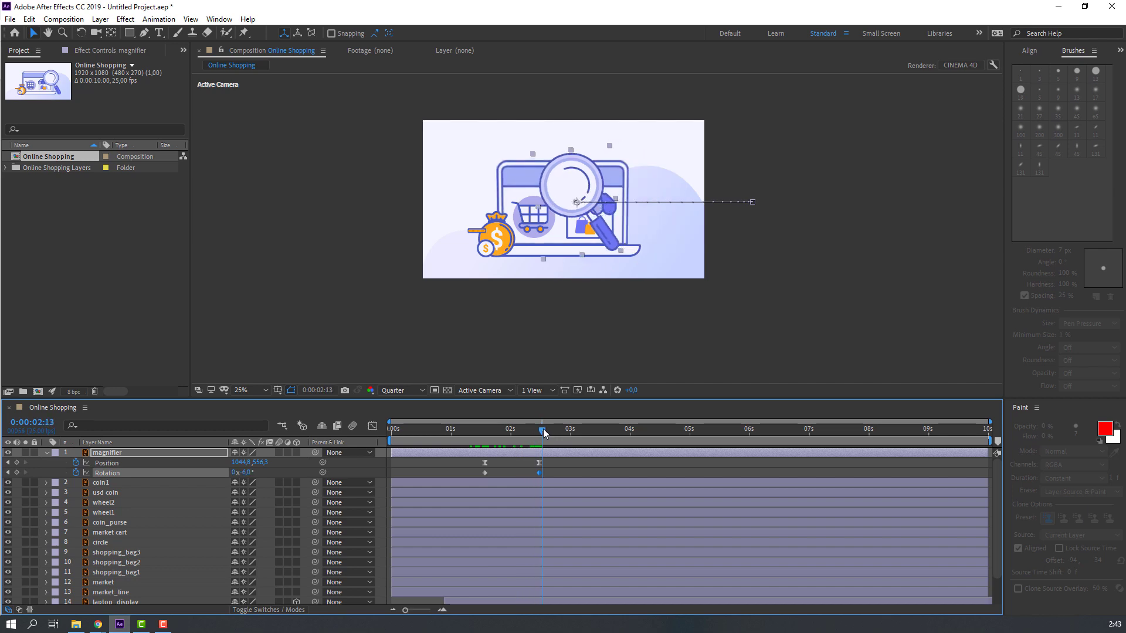
Step: Apply Easy Ease to magnifier's two Rotation keyframes and preview the rotating slide-in
left_click(485, 473)
right_click(484, 475)
mouse_move(537, 468)
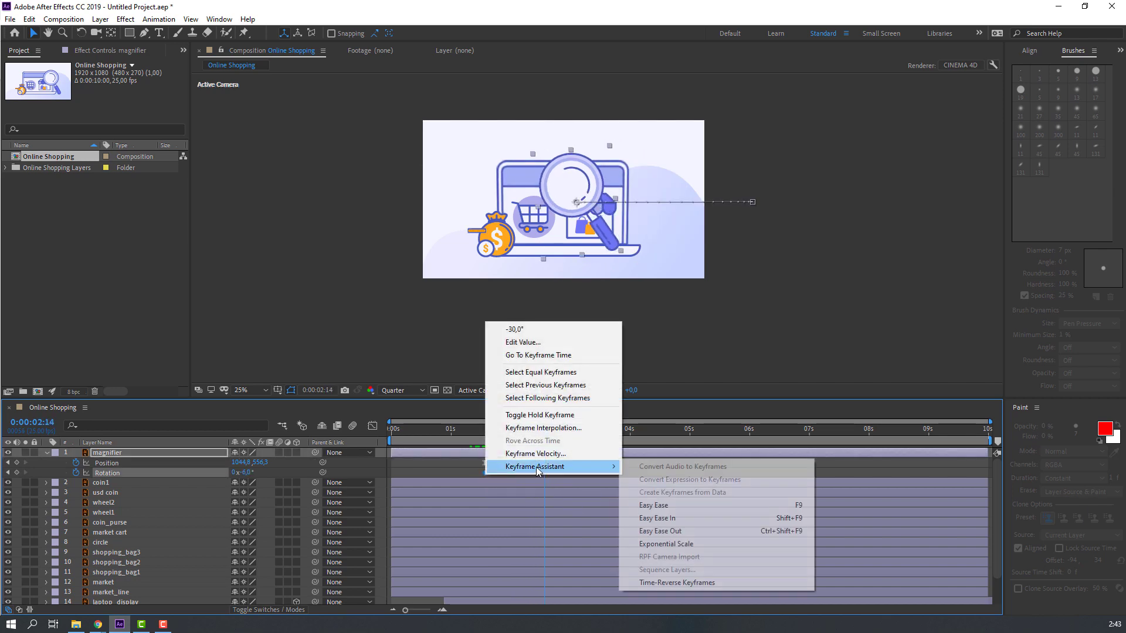
left_click(653, 505)
key("space")
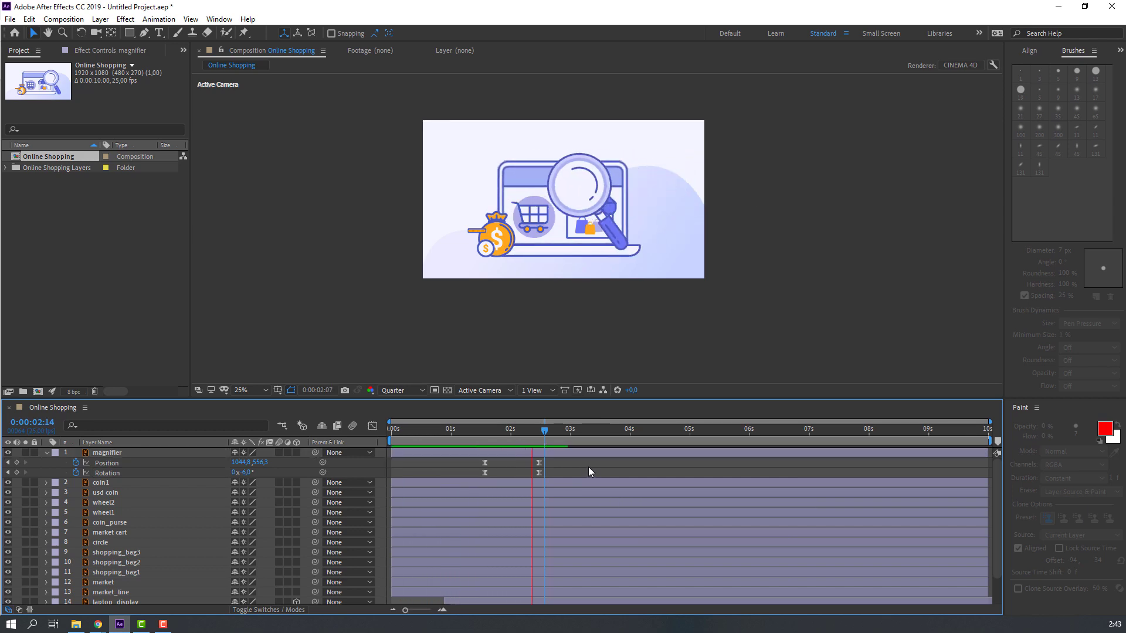
Step: Show the speed curves of all magnifier Position and Rotation keyframes in the Graph Editor
left_click_drag(566, 466, 410, 480)
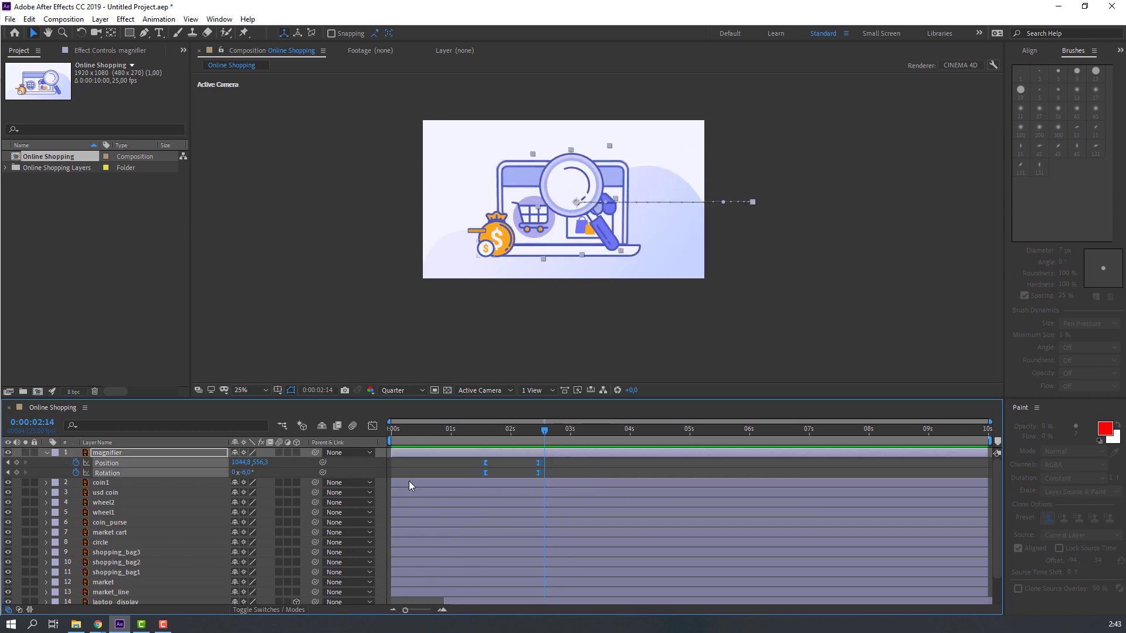
left_click(372, 427)
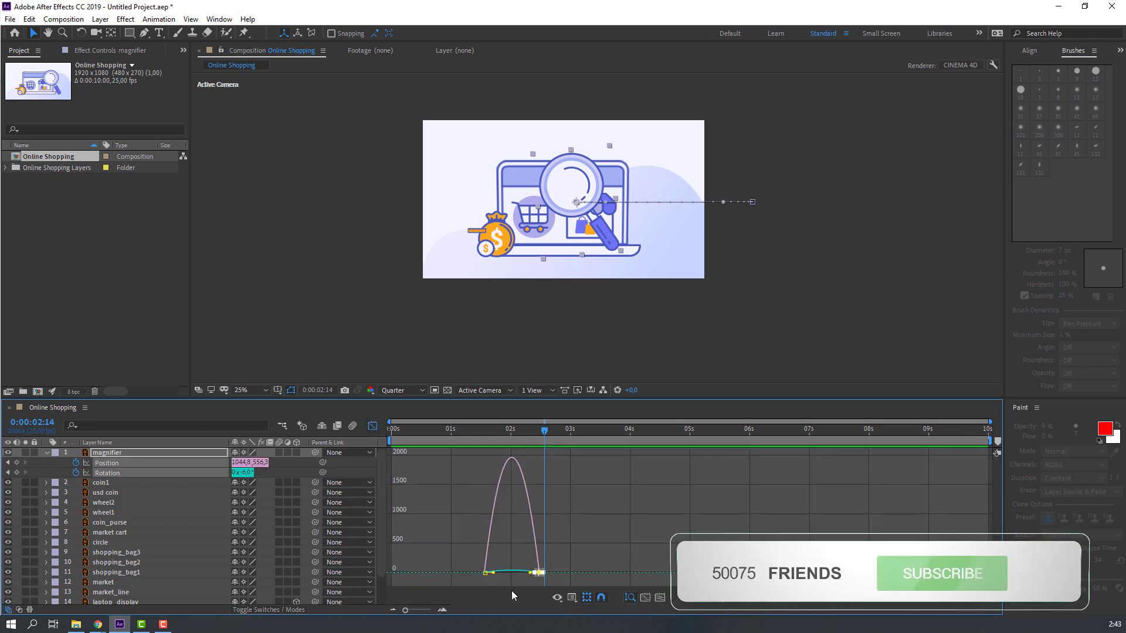
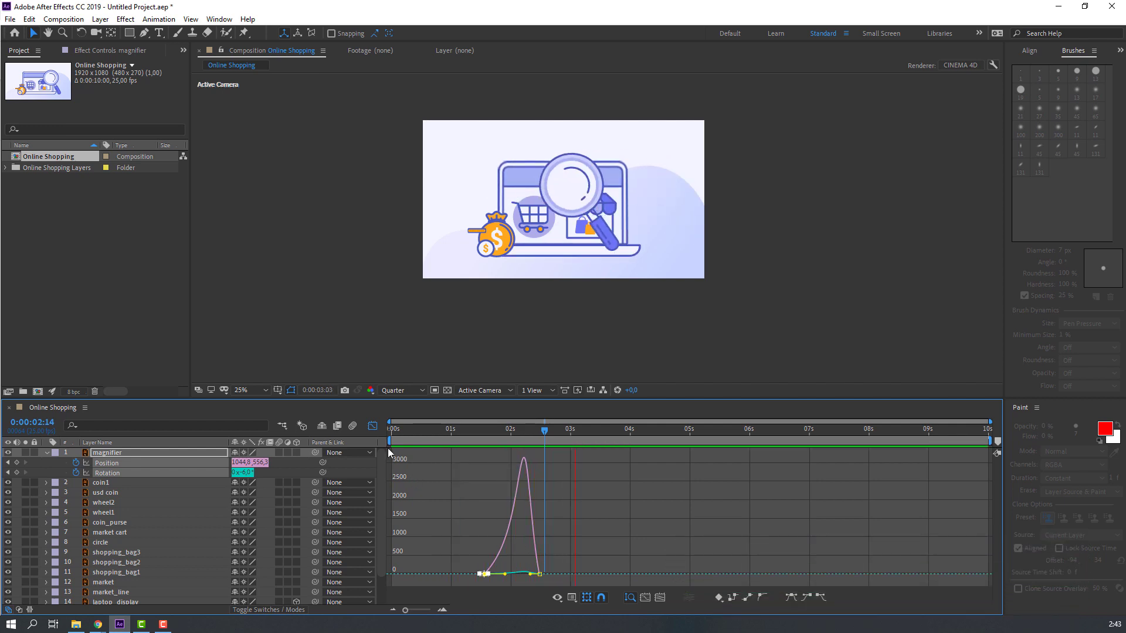
Step: Move magnifier's second Position and Rotation keyframes to about 0:00:03:01, lengthen their incoming ease in the Graph Editor, and preview the slide-in
key("shift+F3")
left_click_drag(554, 463, 529, 486)
left_click_drag(539, 473, 572, 473)
left_click(370, 427)
left_click_drag(607, 554, 546, 574)
key("space")
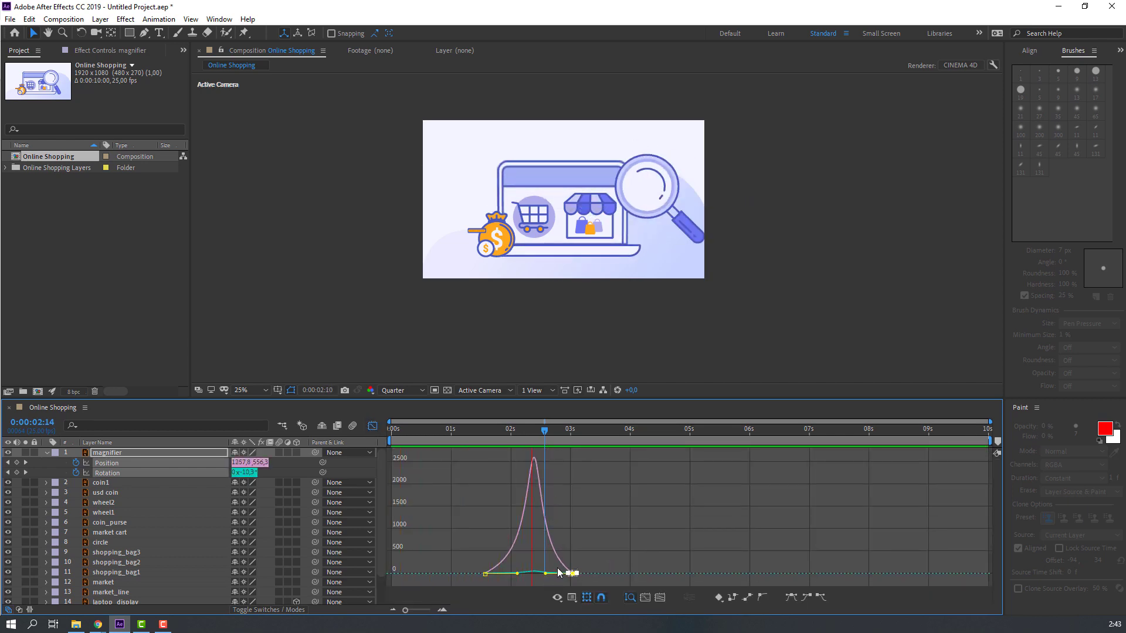
Step: Add magnifier Position and Rotation keyframes holding the current pose at 0:00:03:16
left_click(372, 425)
left_click_drag(544, 428, 589, 433)
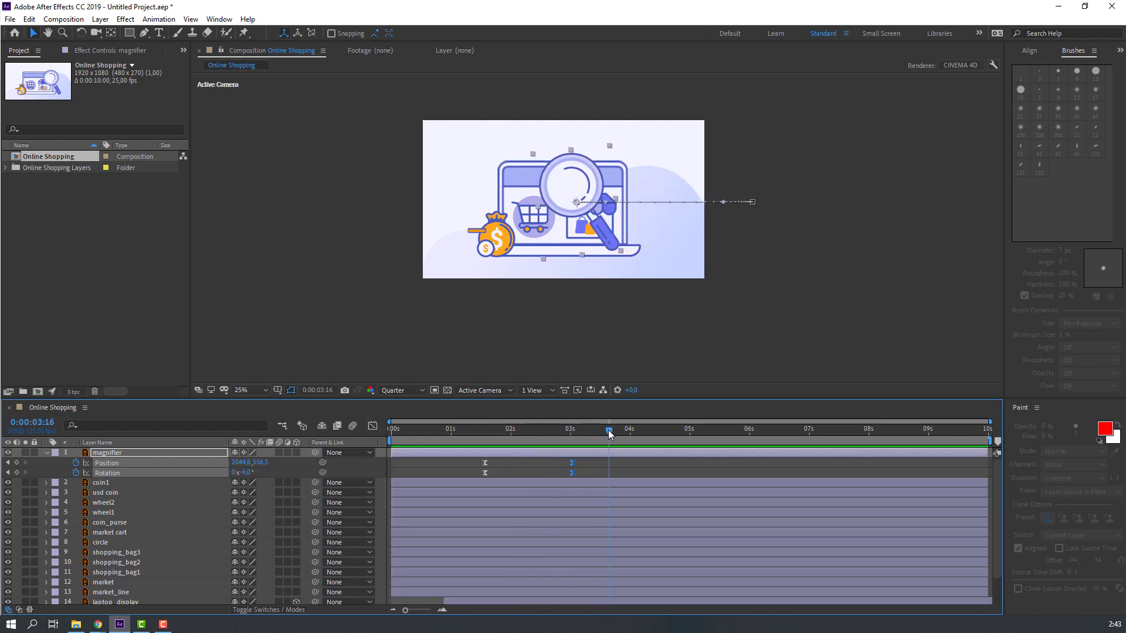
left_click(17, 462)
left_click(16, 472)
left_click(425, 475)
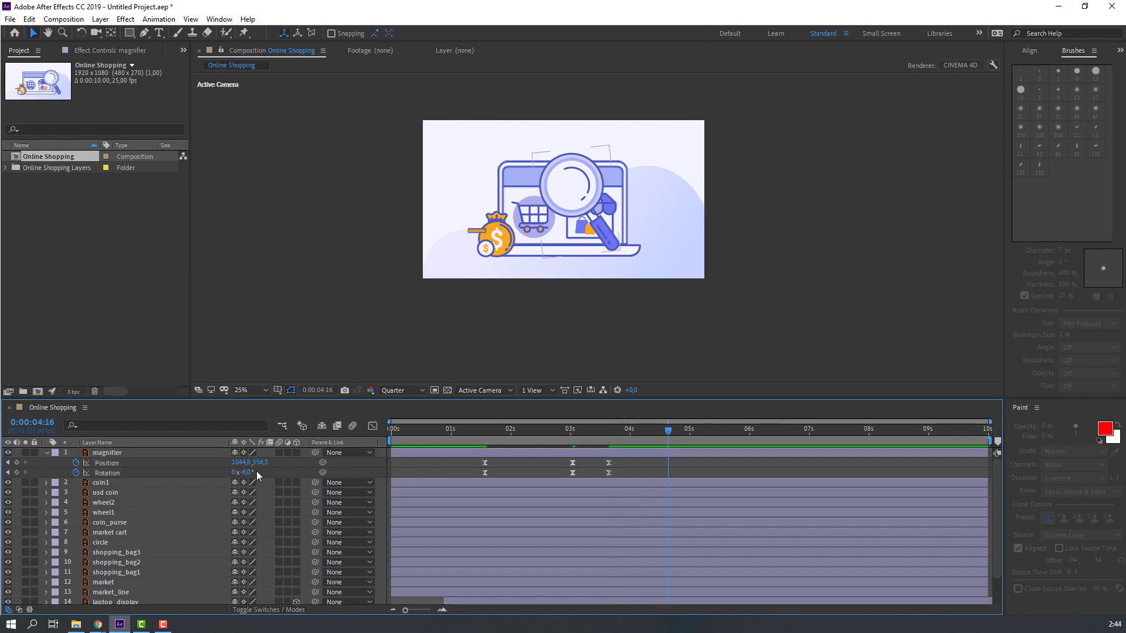
Step: Keyframe magnifier at 0:00:04:16 with Position about 825, 741 and Rotation 40°
left_click_drag(238, 462, 111, 476)
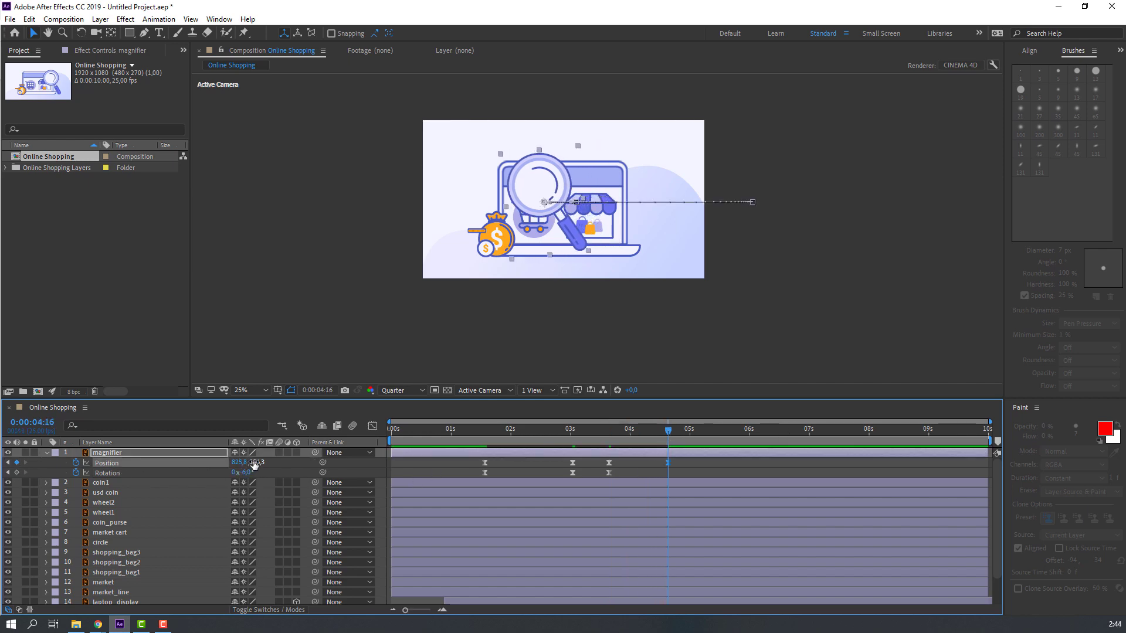
left_click_drag(256, 463, 376, 450)
left_click_drag(244, 472, 271, 467)
Step: Lengthen the outgoing ease of magnifier's 0:00:03:16 Position and Rotation keyframes in the Graph Editor and preview the motion
left_click_drag(571, 425, 606, 481)
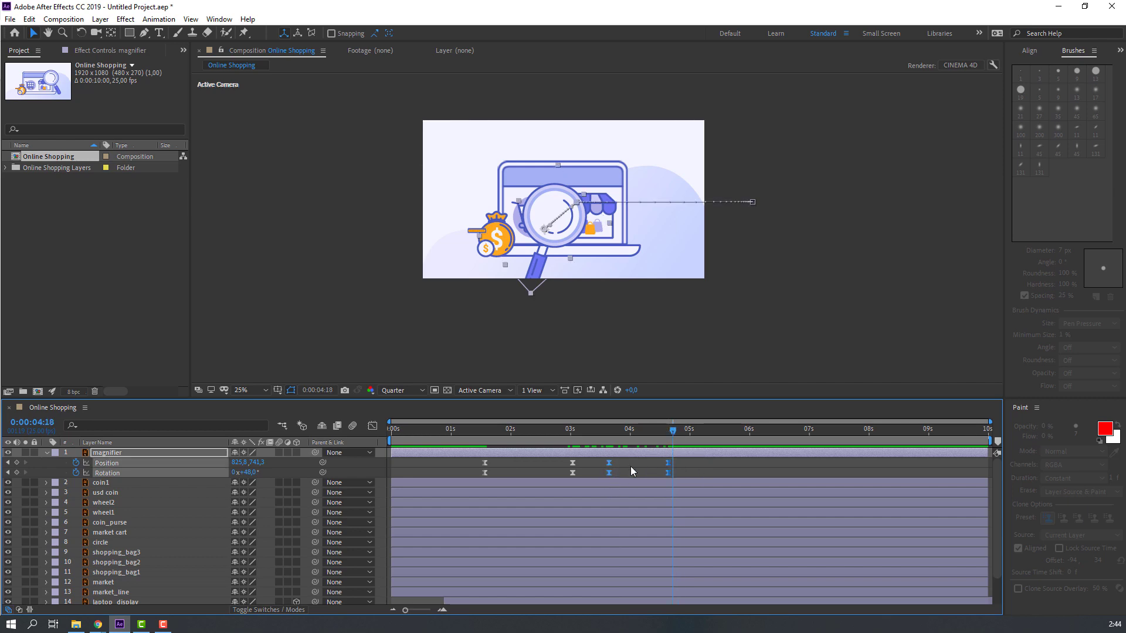
left_click(372, 426)
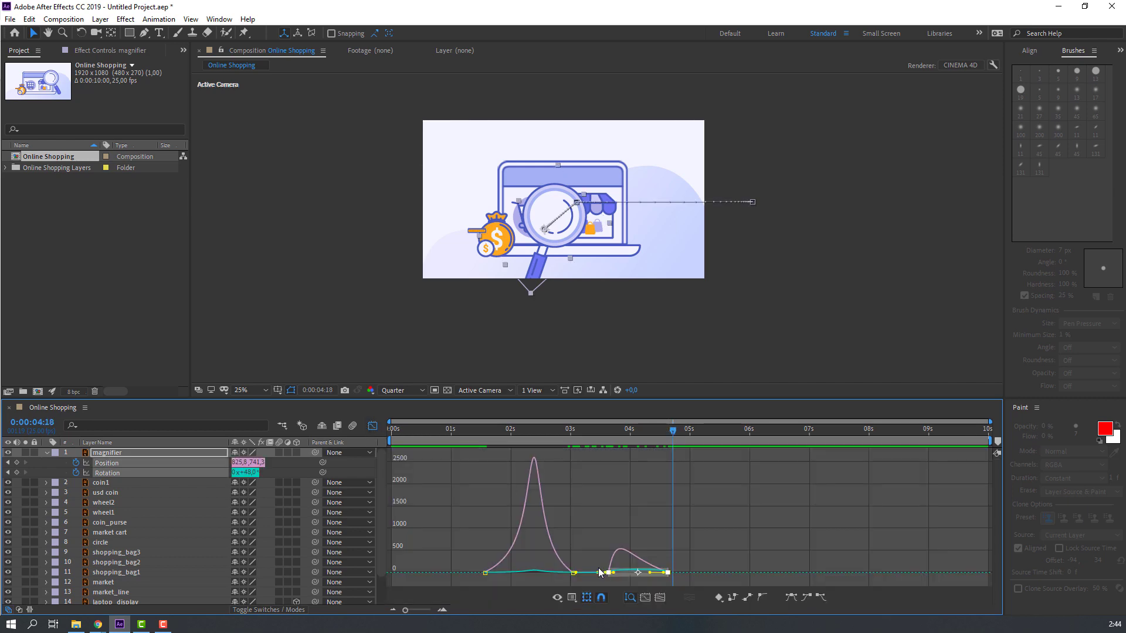
left_click_drag(594, 564, 620, 581)
key("=")
key("=")
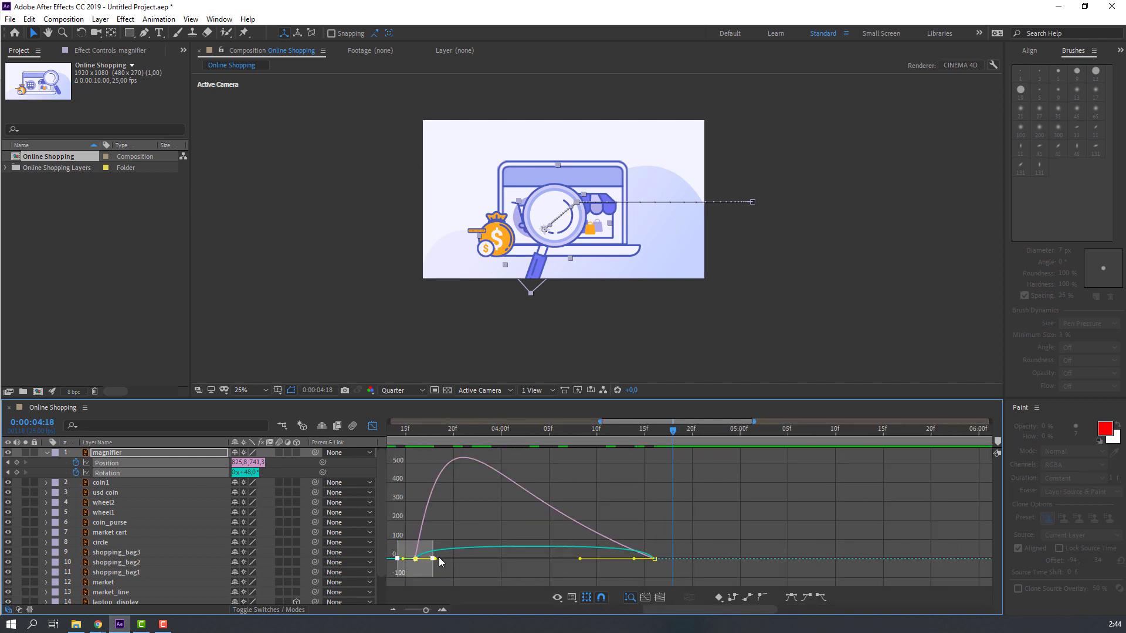
left_click_drag(436, 561, 469, 573)
key("minus")
key("minus")
key("minus")
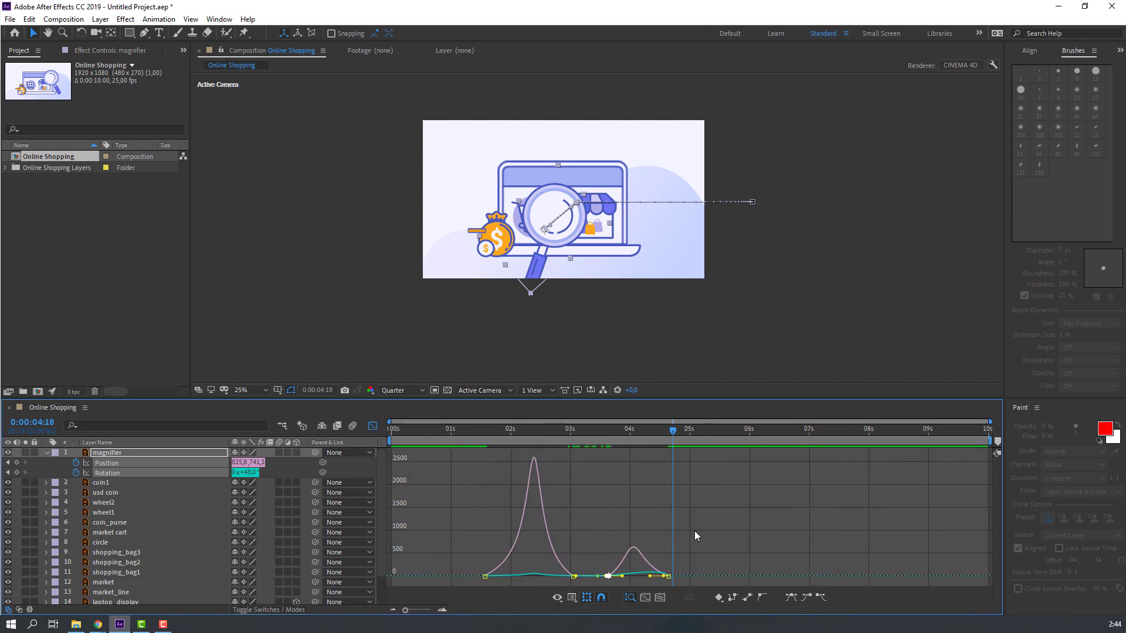
key("space")
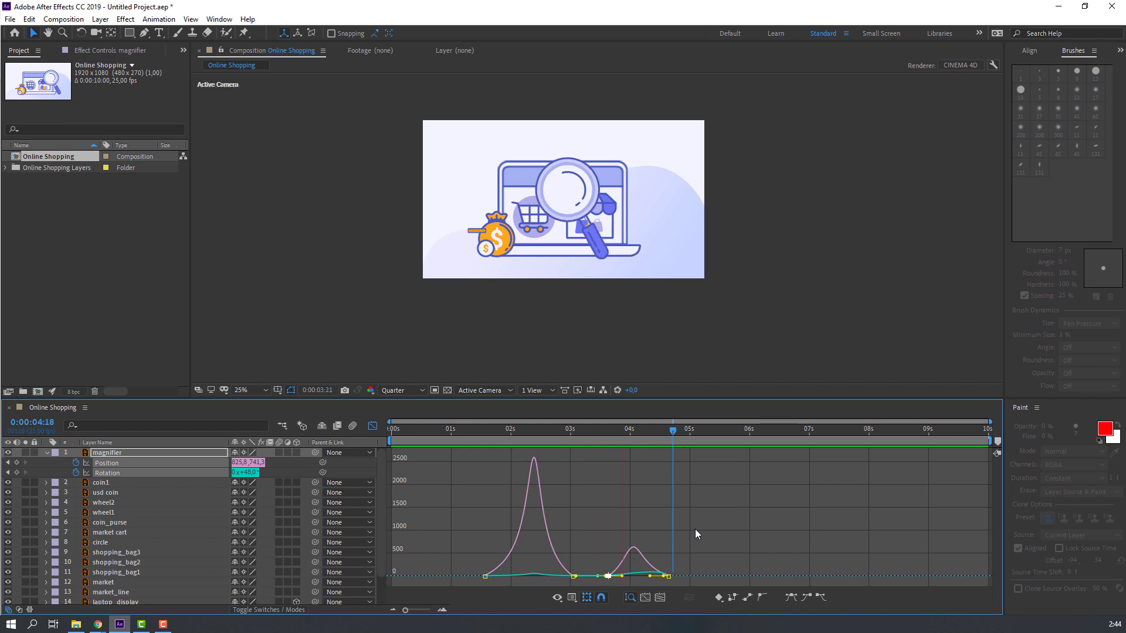
key("space")
Step: Shift magnifier's last two pairs of Position and Rotation keyframes earlier to about 0:00:03:01 and 0:00:04:01, replacing the pair already there, and preview
key("shift+F3")
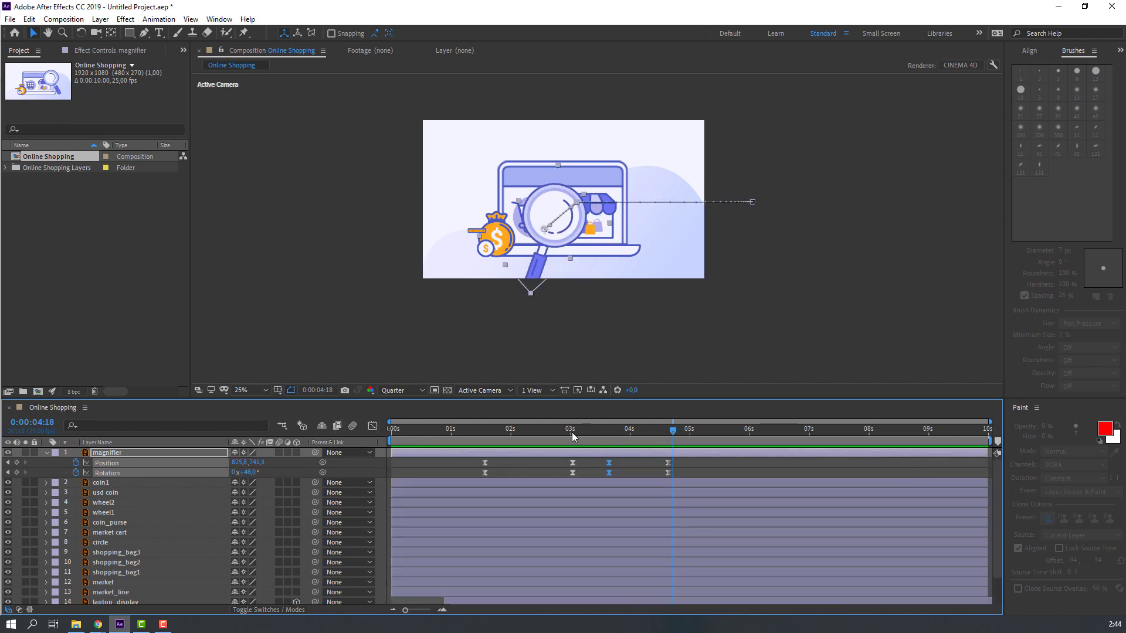
left_click(564, 432)
left_click_drag(599, 459, 575, 474)
key("space")
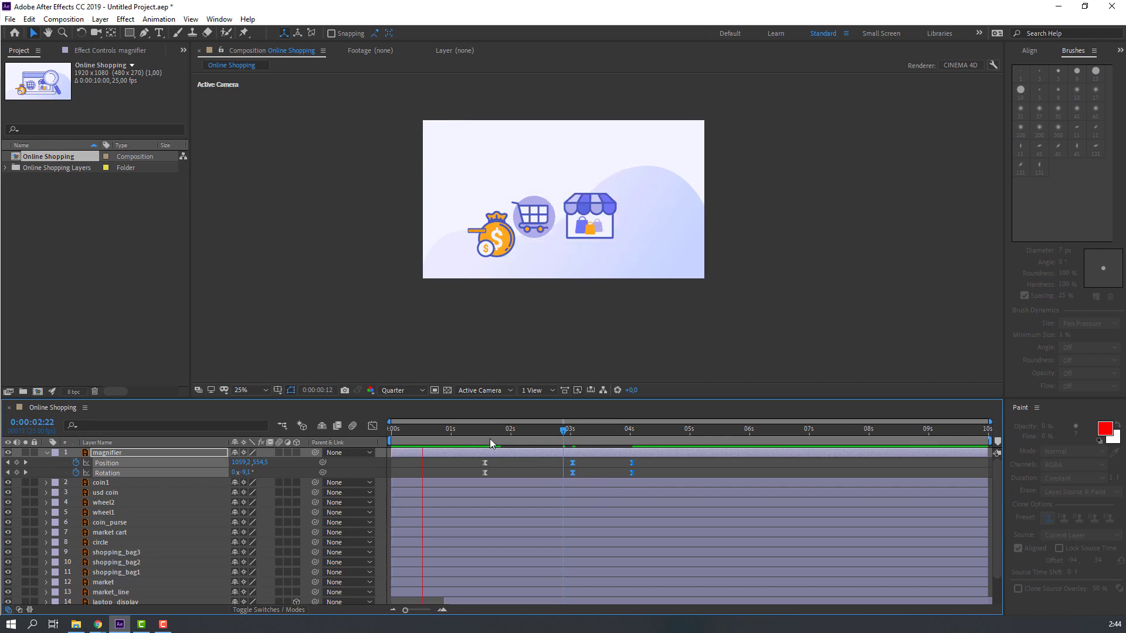
Step: Start the work area at 0:00:01:12 and preview the magnifier's movement from there
left_click_drag(392, 431, 479, 443)
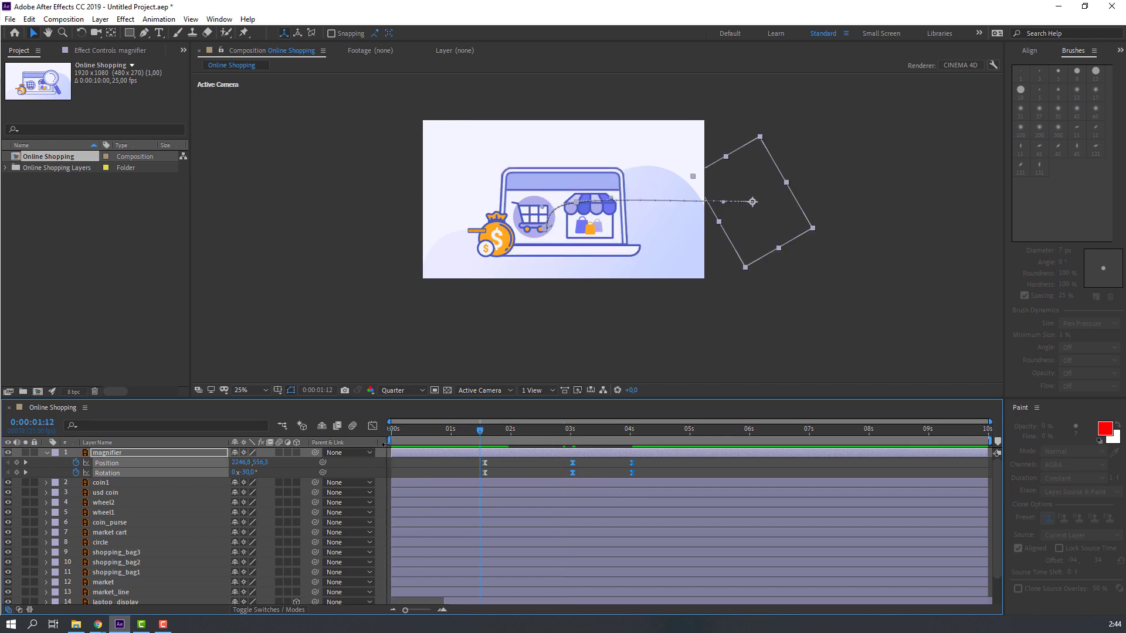
key("space")
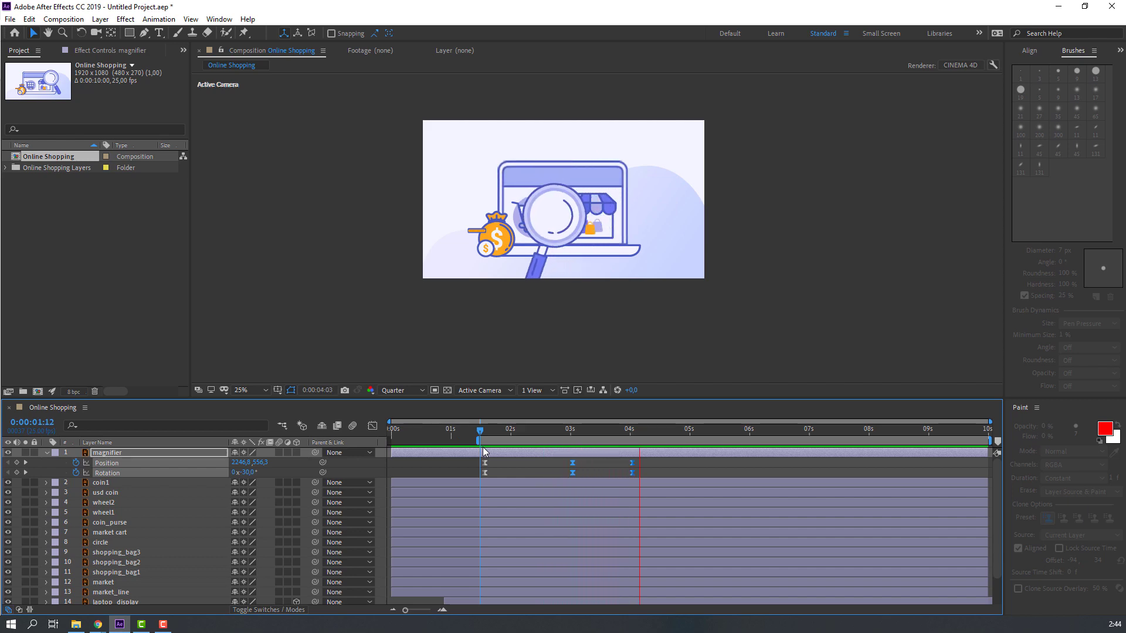
key("space")
Step: Keyframe magnifier at 0:00:05:06 with Position X at 1247.8 and Rotation at -11°, and preview the sweep back
left_click(647, 430)
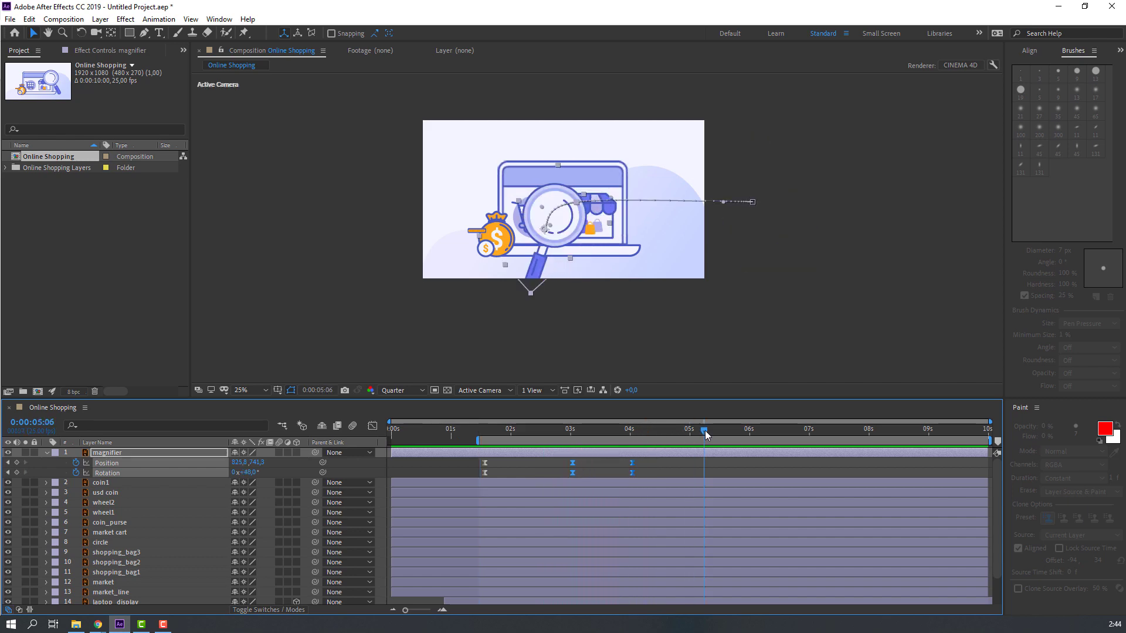
left_click(601, 464)
left_click_drag(241, 463, 321, 482)
left_click_drag(246, 472, 222, 477)
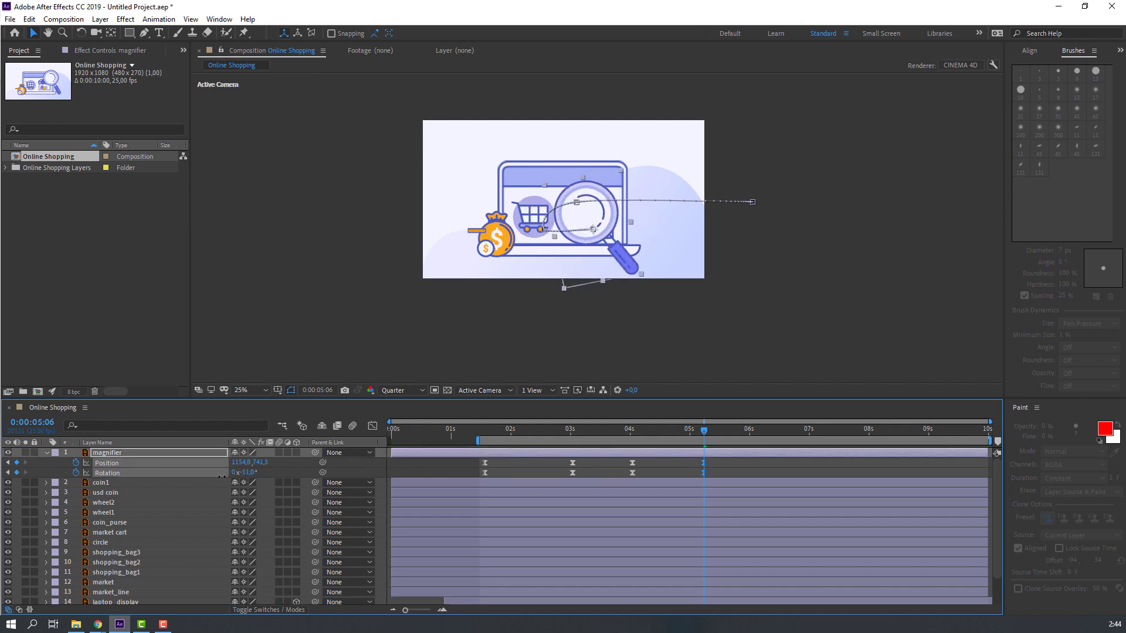
left_click(687, 470)
left_click_drag(234, 462, 288, 463)
key("space")
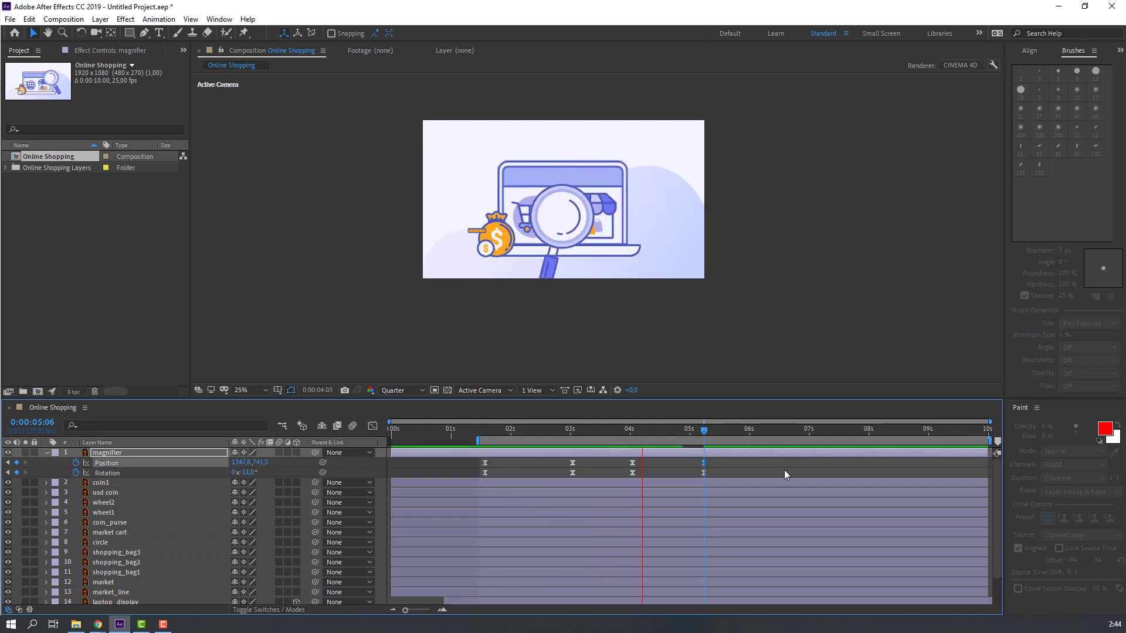
key("space")
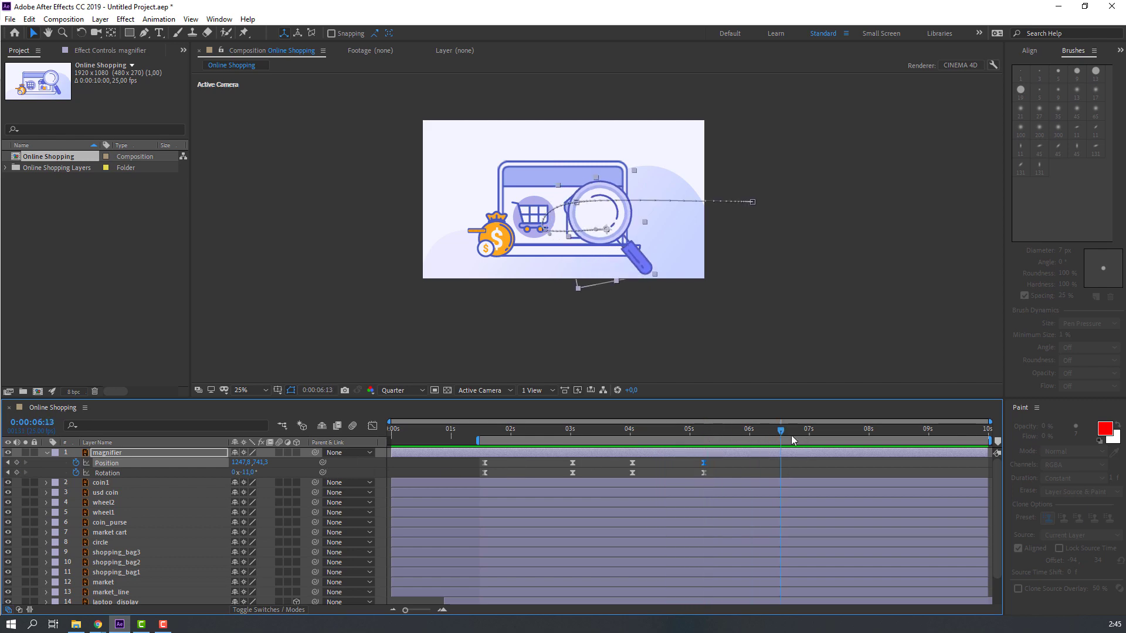
Step: Paste copies of magnifier's first Position and Rotation keyframes at 0:00:06:13, end the work area there, and preview
left_click(484, 463)
key("ctrl+v")
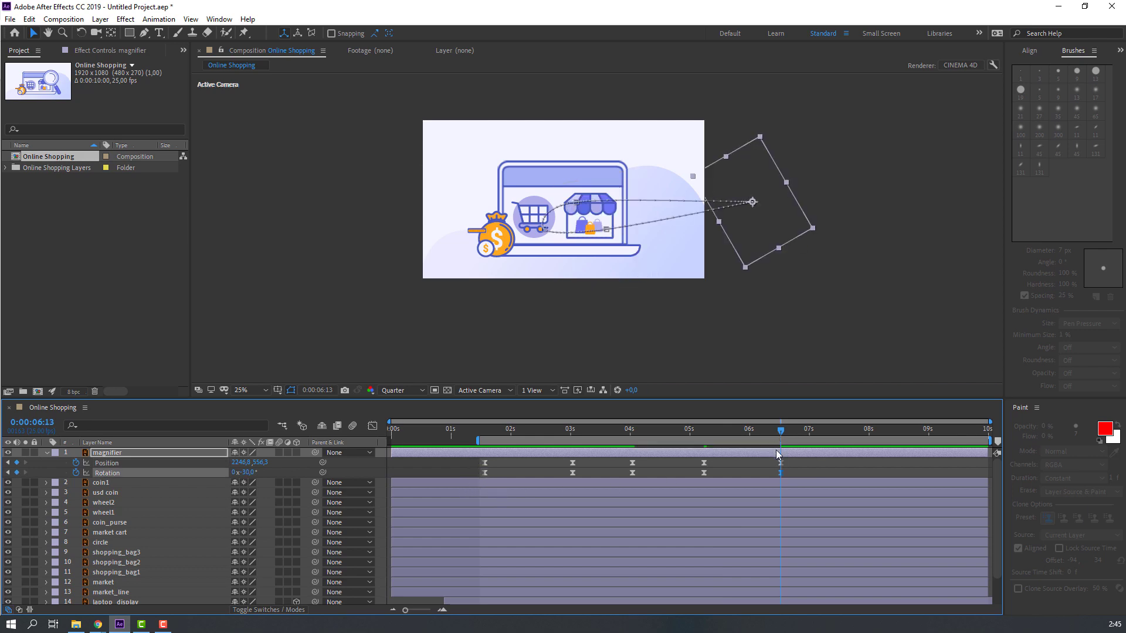
key("space")
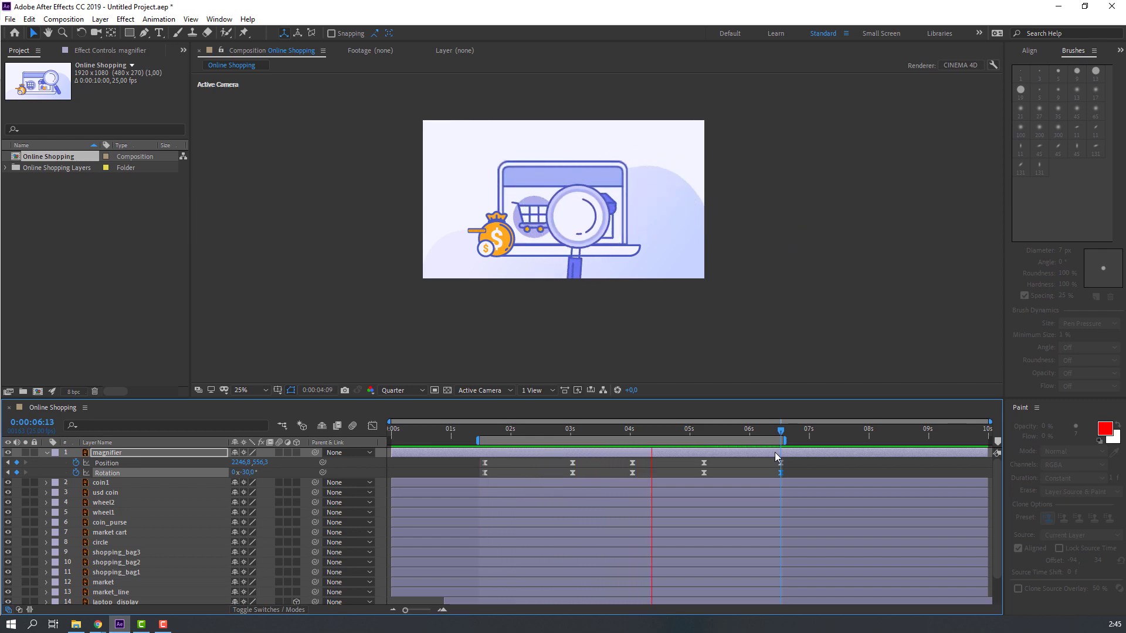
key("space")
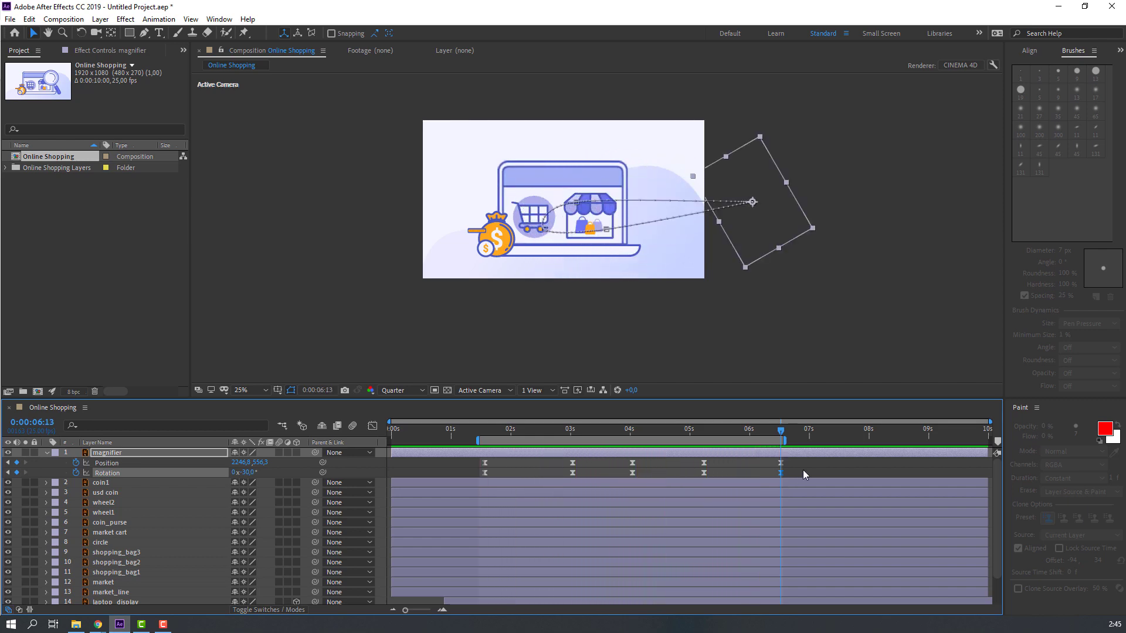
Step: Lengthen the outgoing ease of magnifier's 0:00:05:06 Position and Rotation keyframes in the Graph Editor, and preview the slide-out
left_click_drag(804, 461, 699, 477)
left_click(371, 426)
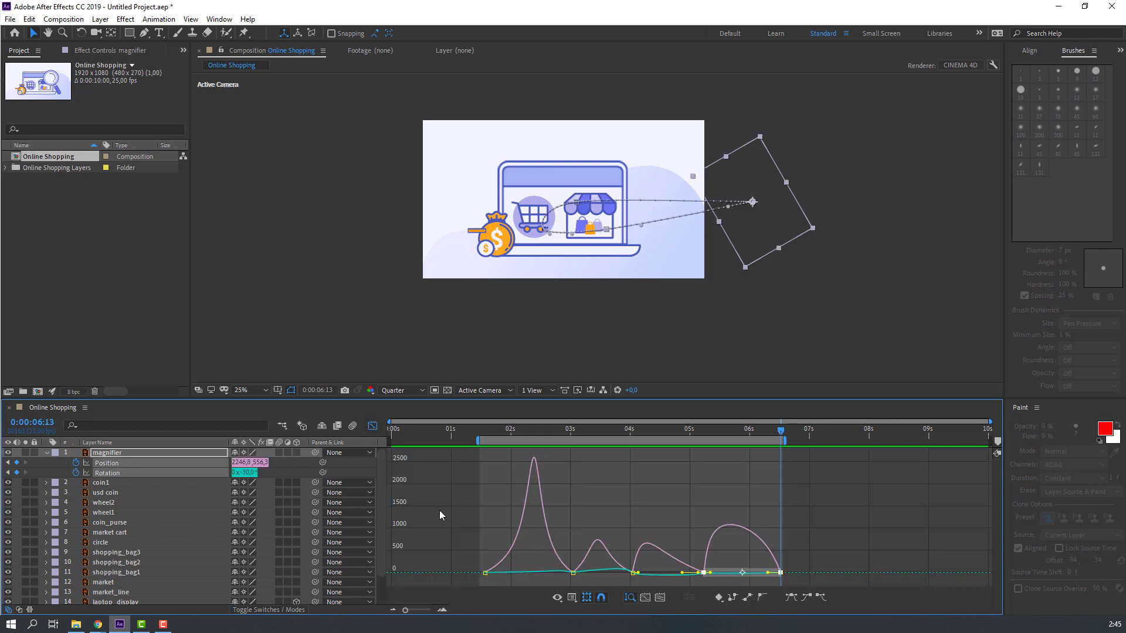
mouse_move(727, 564)
left_mouse_down()
mouse_move(698, 582)
mouse_move(738, 573)
left_mouse_up()
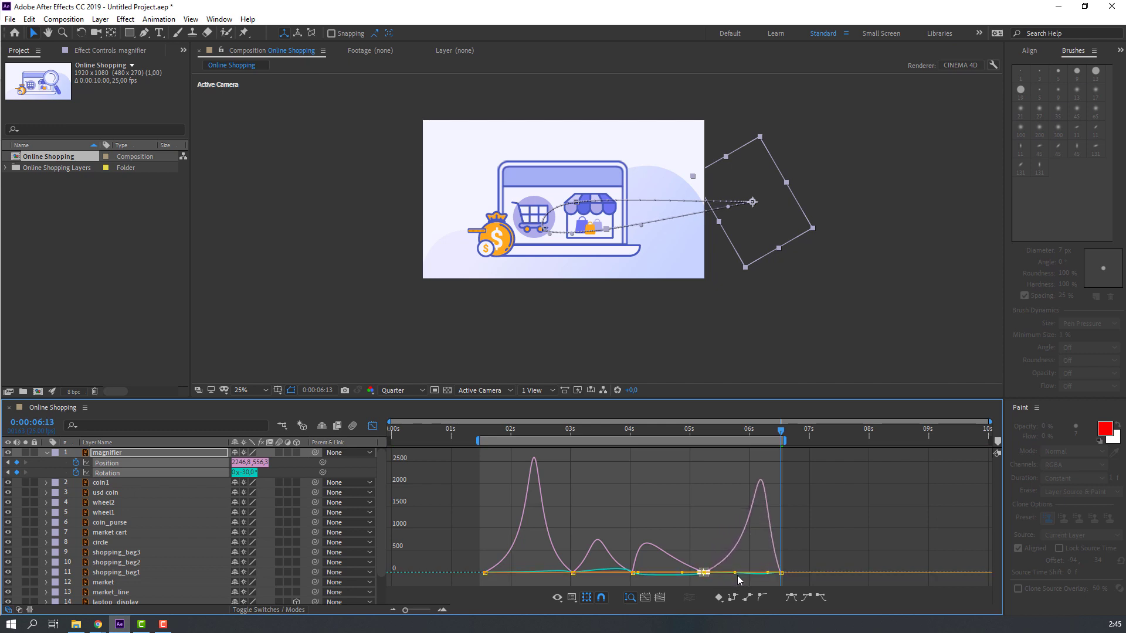
key("space")
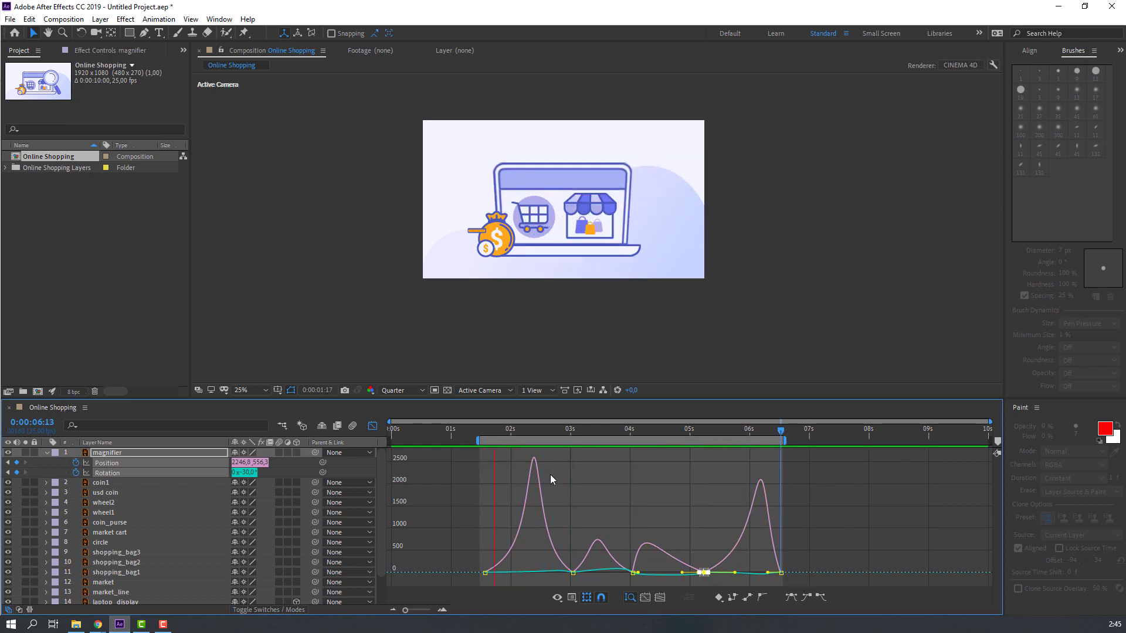
key("space")
left_click(372, 426)
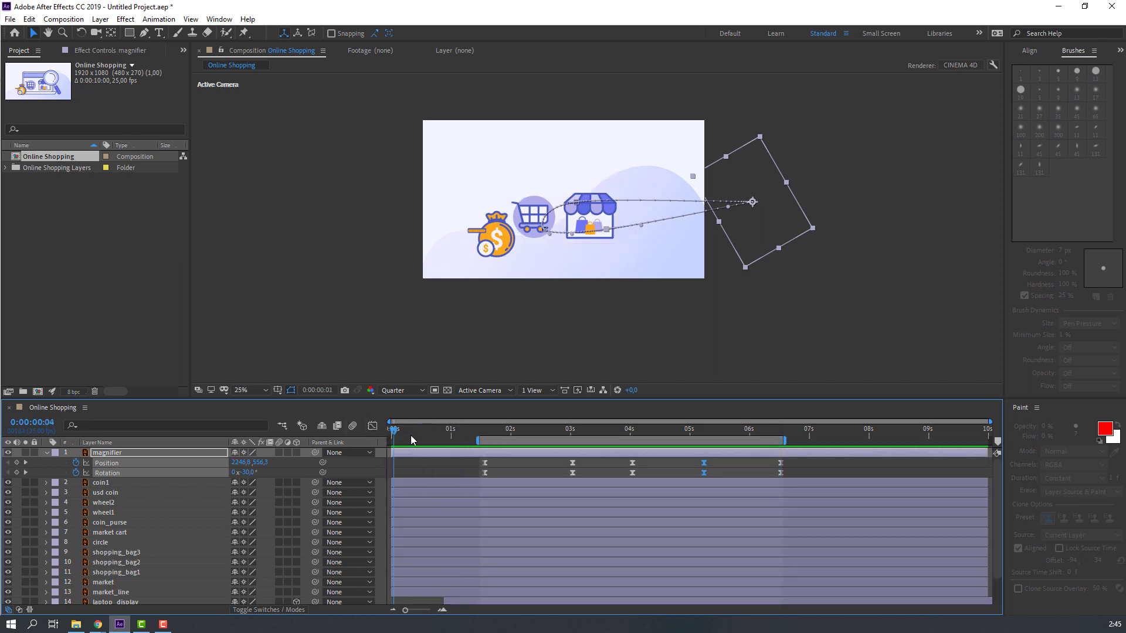
left_click(480, 434)
left_click(450, 324)
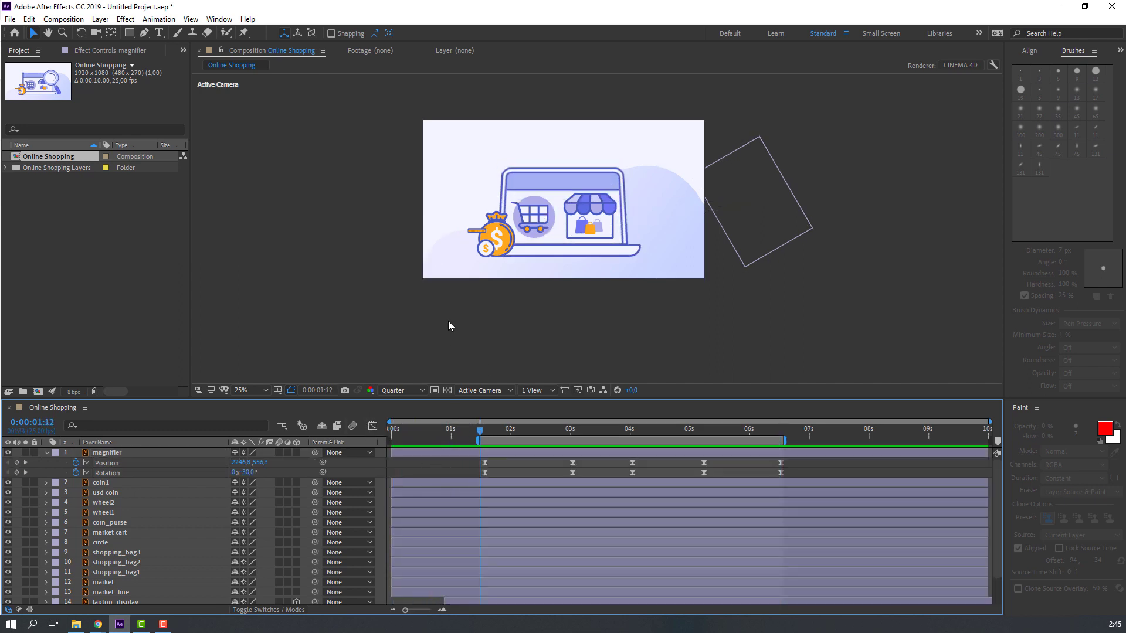
Step: Solo the coin_purse layer and move its anchor point to the bottom centre of the purse
left_click(223, 522)
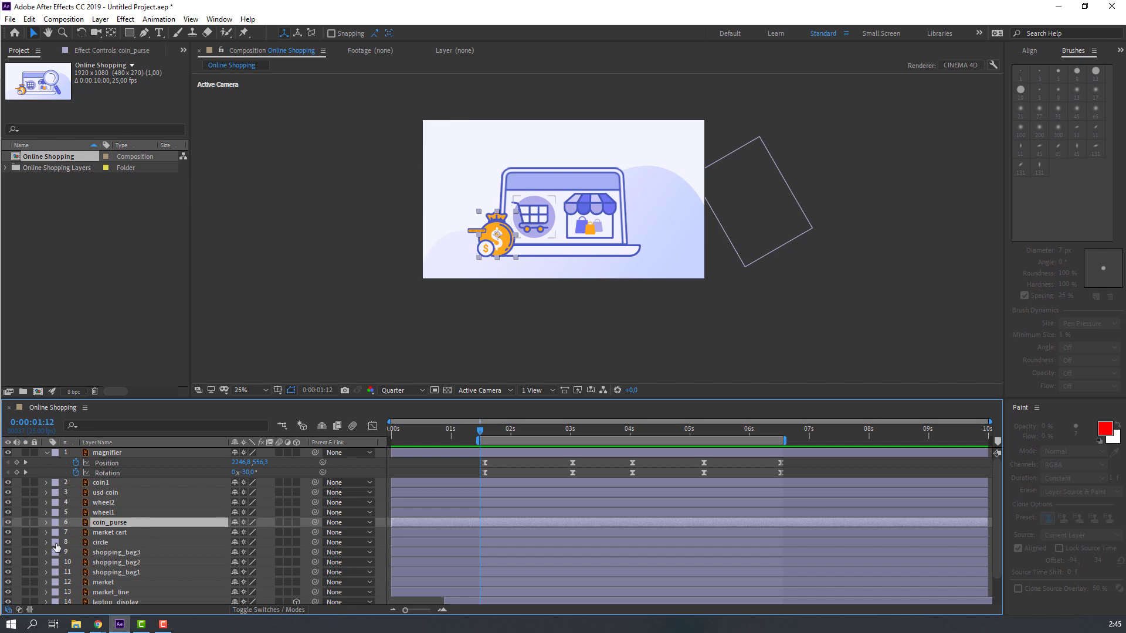
scroll(444, 270, "up", 2)
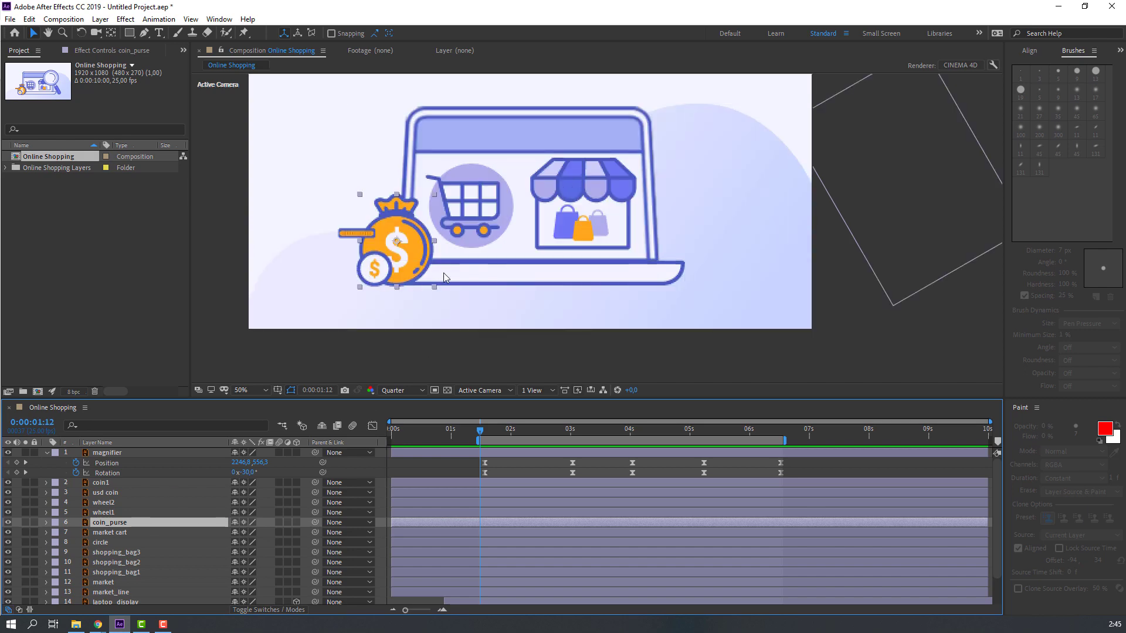
left_click(25, 522)
left_click_drag(417, 248, 458, 245)
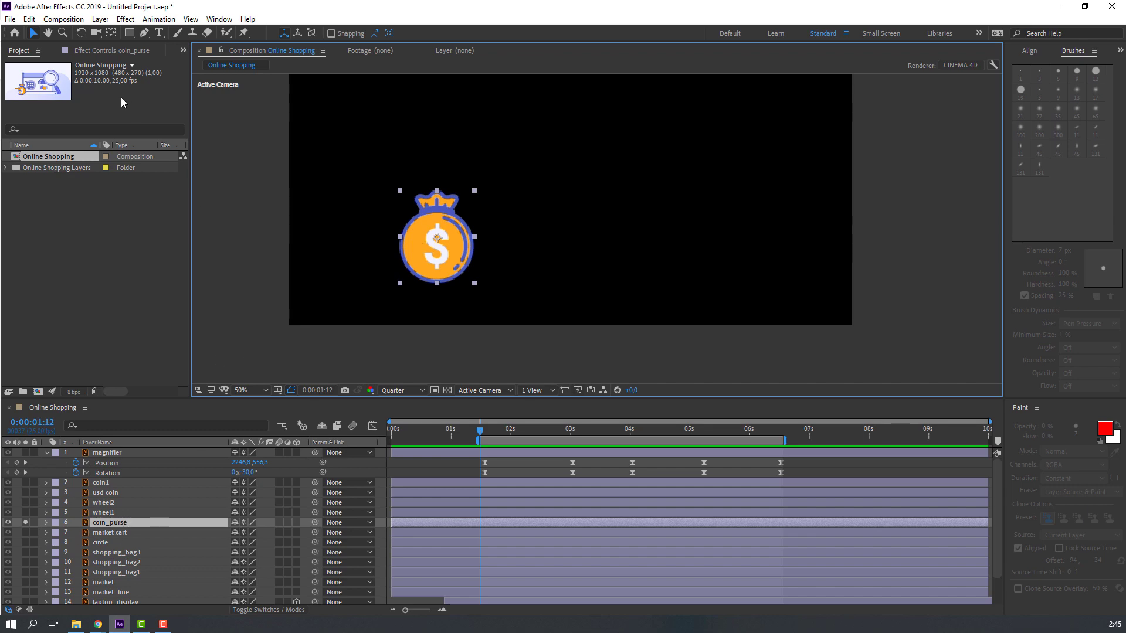
left_click(111, 34)
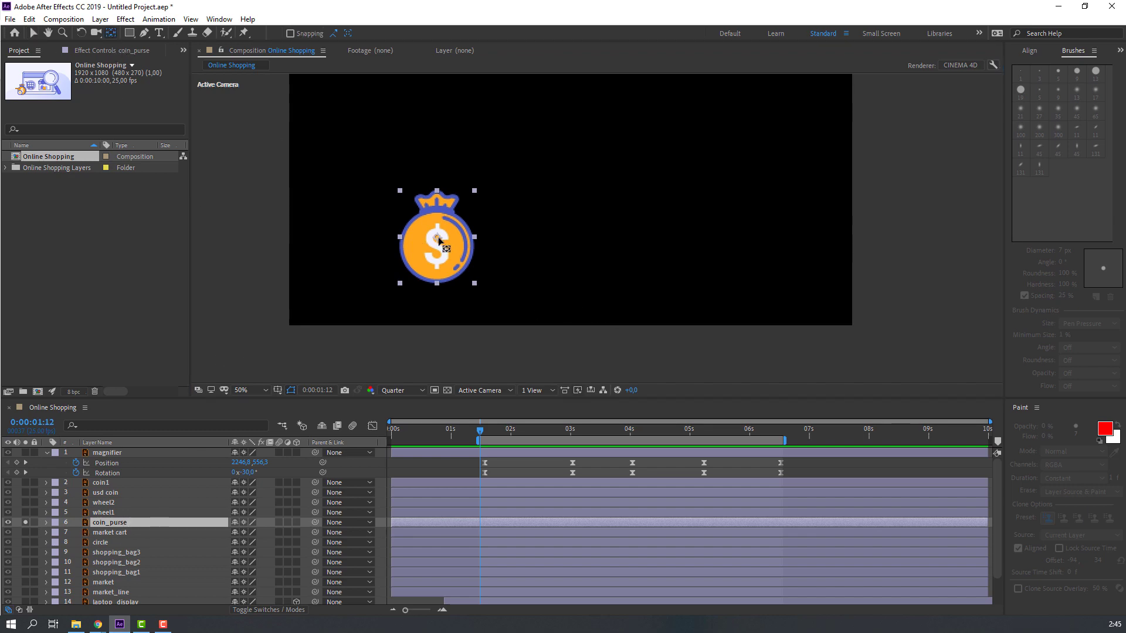
left_click_drag(438, 238, 440, 281)
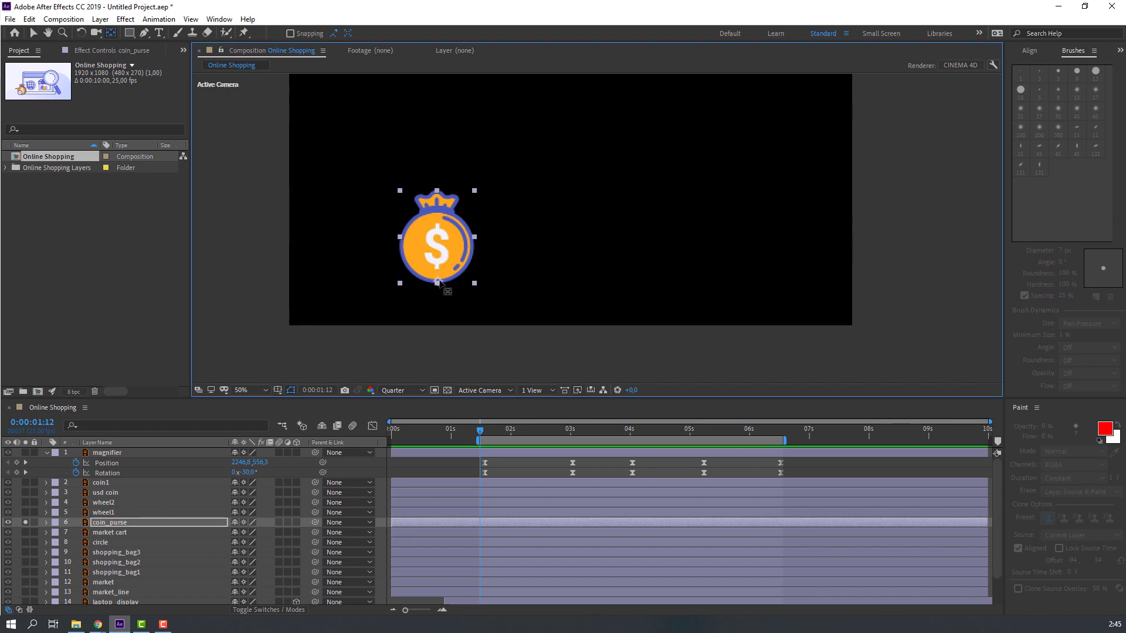
left_click(32, 33)
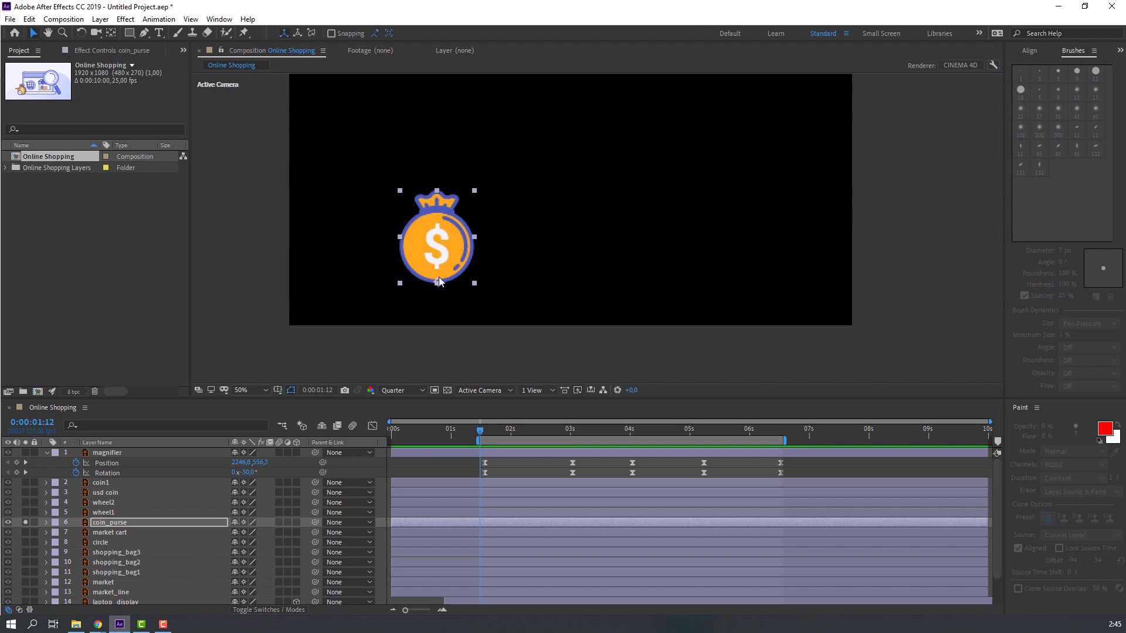
scroll(618, 177, "down", 2)
left_click_drag(618, 177, 523, 233)
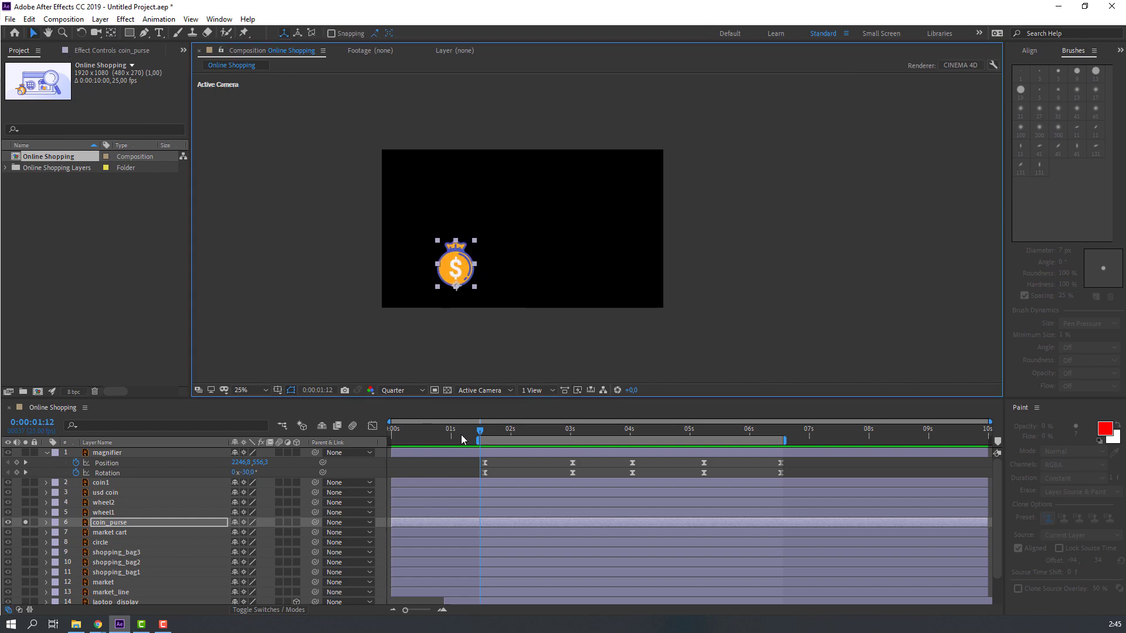
Step: Keyframe coin_purse's Position at its resting place at about 0:00:00:18
left_click_drag(462, 440, 360, 443)
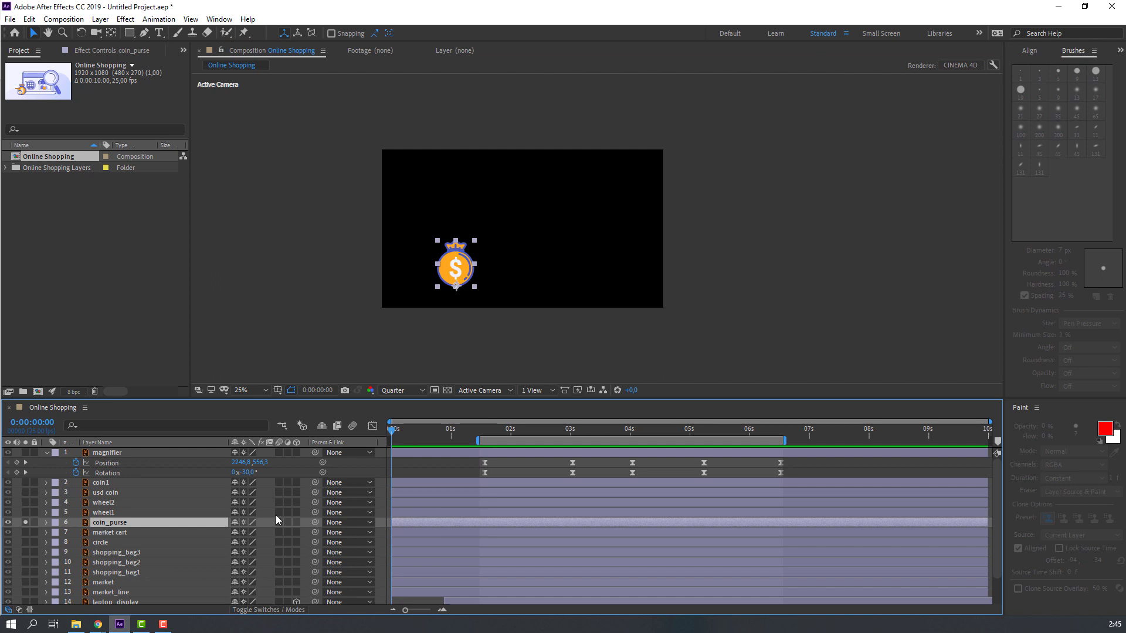
key("p")
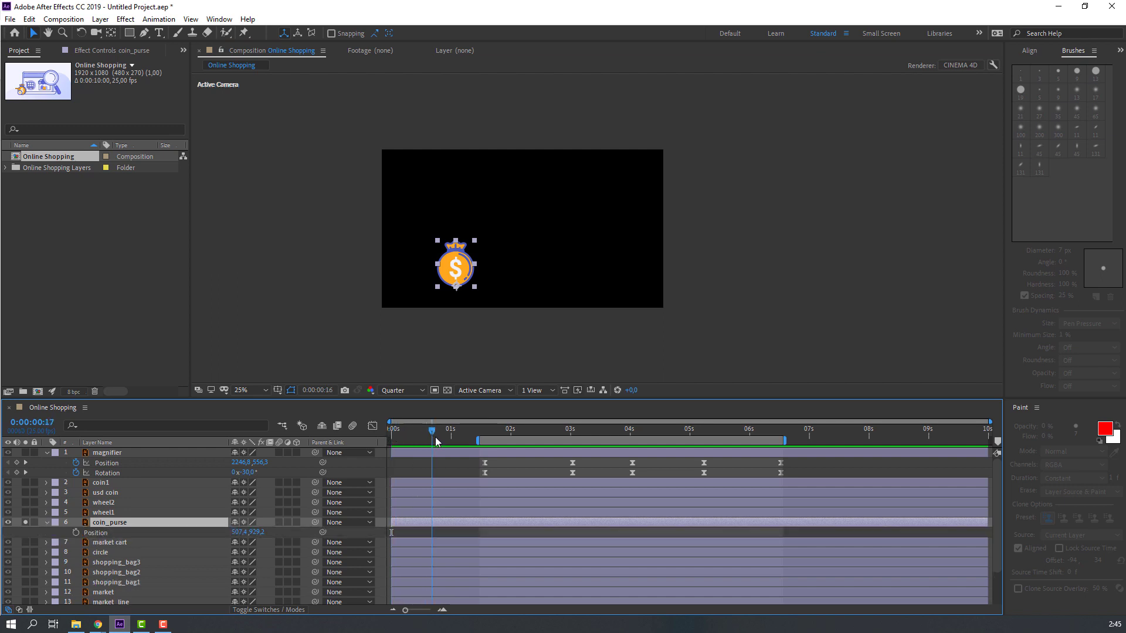
left_click(76, 533)
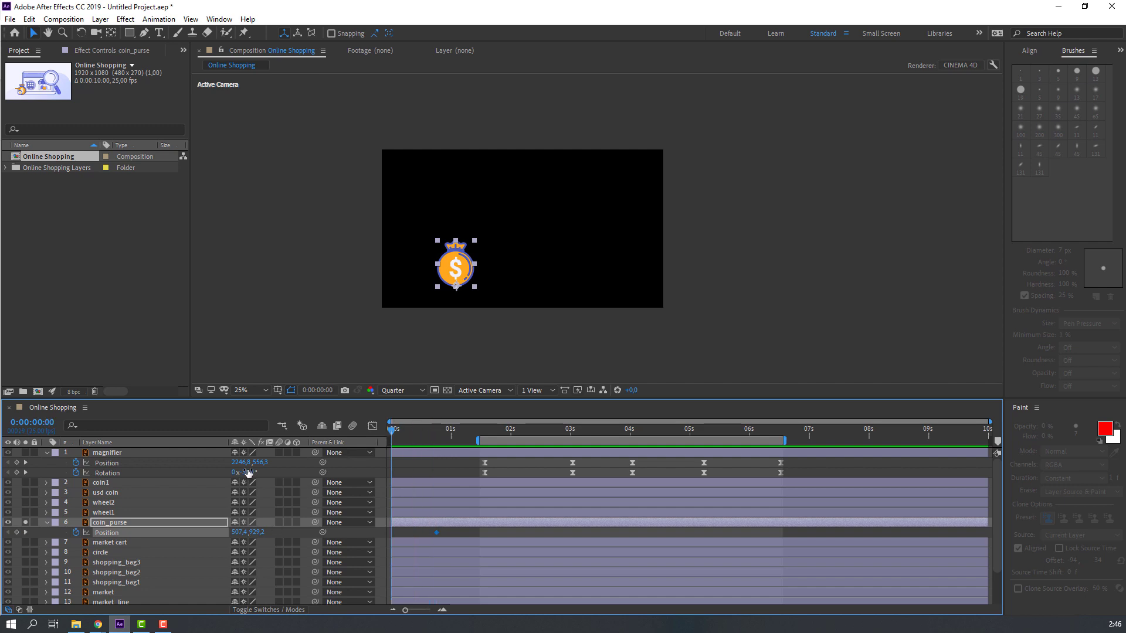
Step: Keyframe coin_purse's Position at a Y value of 339,2 at 0:00:00:00, shift the work area to the composition start, and preview
left_click_drag(261, 537, 224, 533)
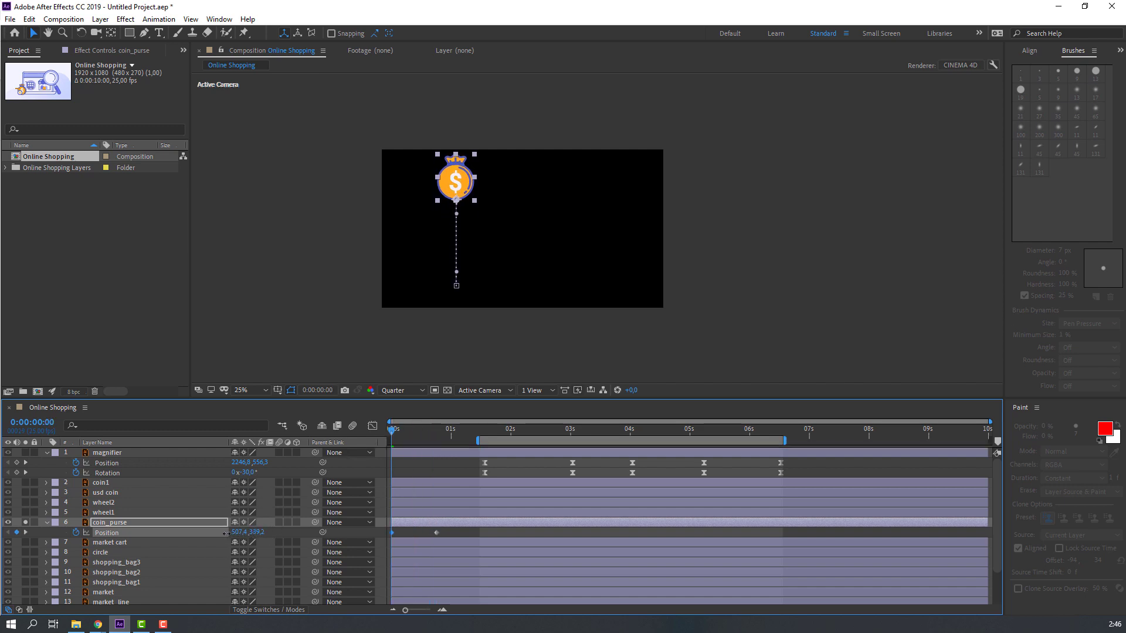
key("space")
key("space")
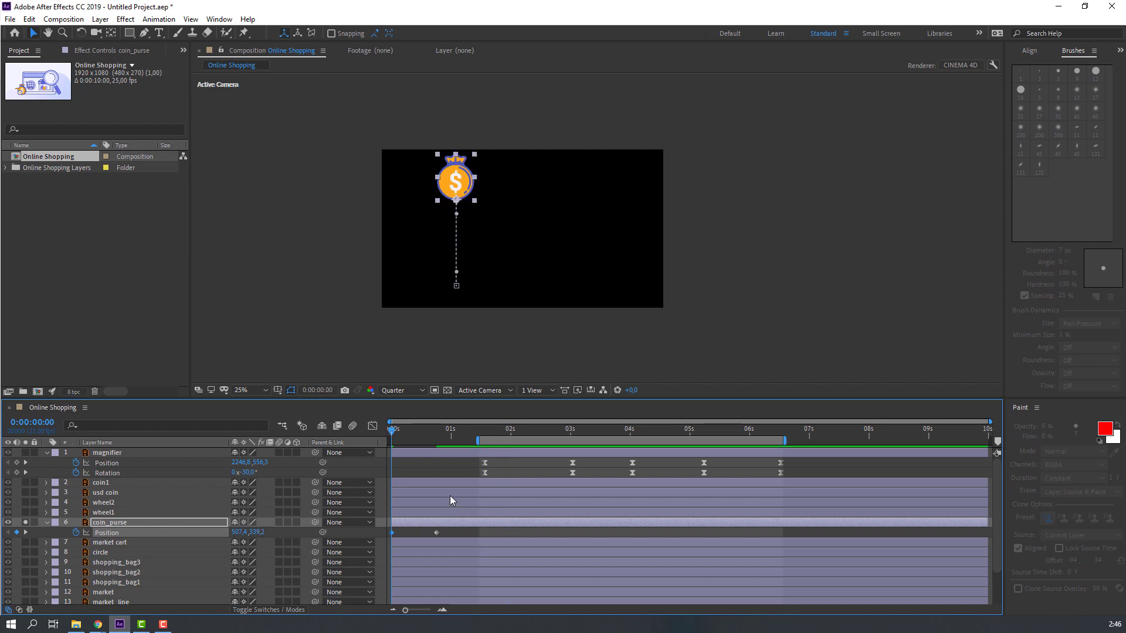
key("space")
left_click_drag(505, 442, 414, 443)
key("space")
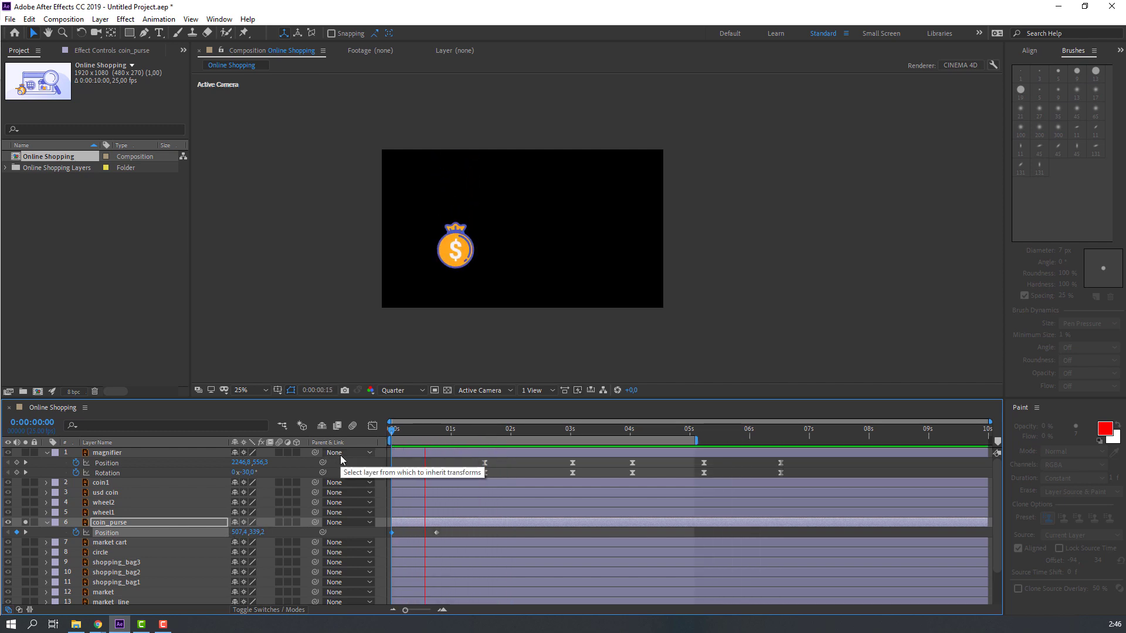
key("space")
Step: Apply Easy Ease to both of coin_purse's Position keyframes
right_click(436, 533)
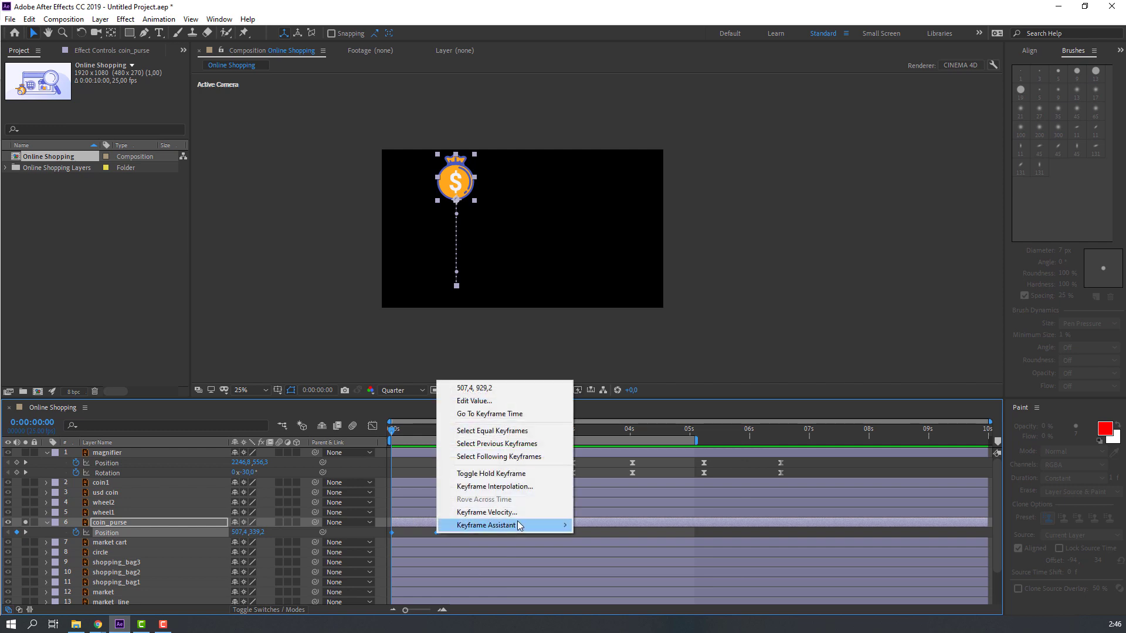
mouse_move(515, 526)
left_click(603, 448)
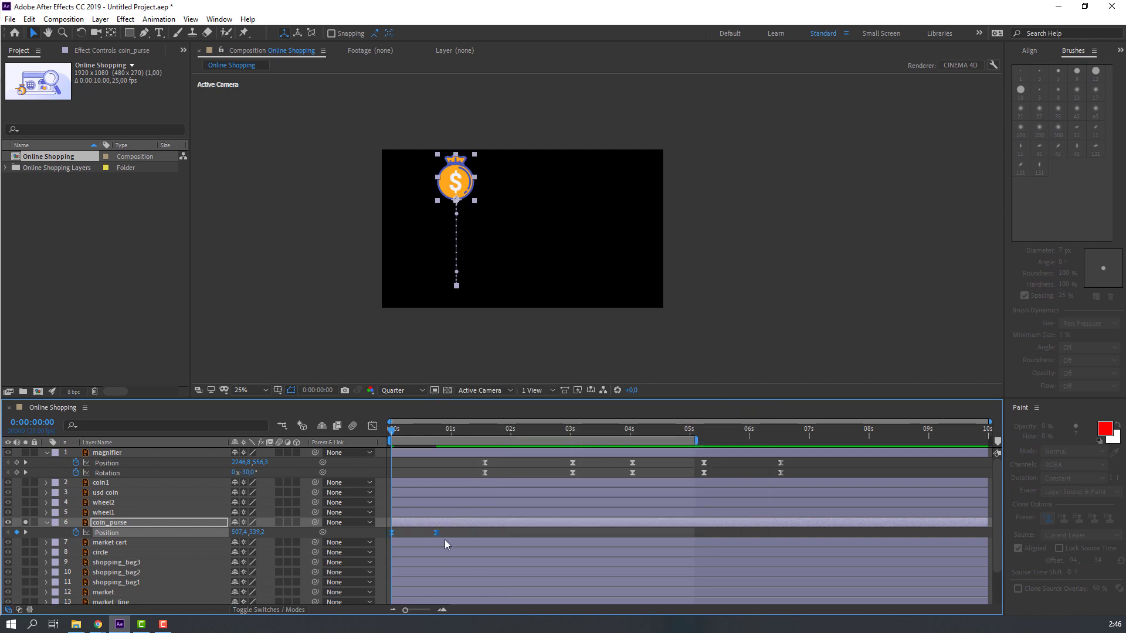
Step: Lengthen the eases between coin_purse's Position keyframes in the Graph Editor to form a sharp mid-drop speed peak, and preview the drop
left_click_drag(460, 533, 384, 471)
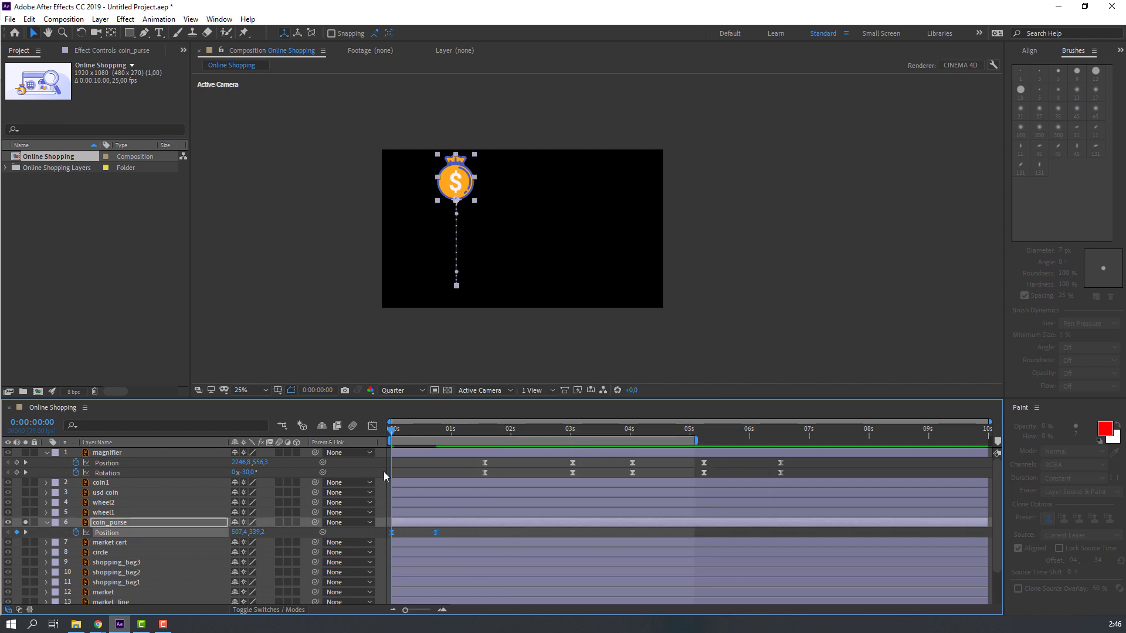
left_click(373, 426)
left_click_drag(452, 571, 420, 580)
key("space")
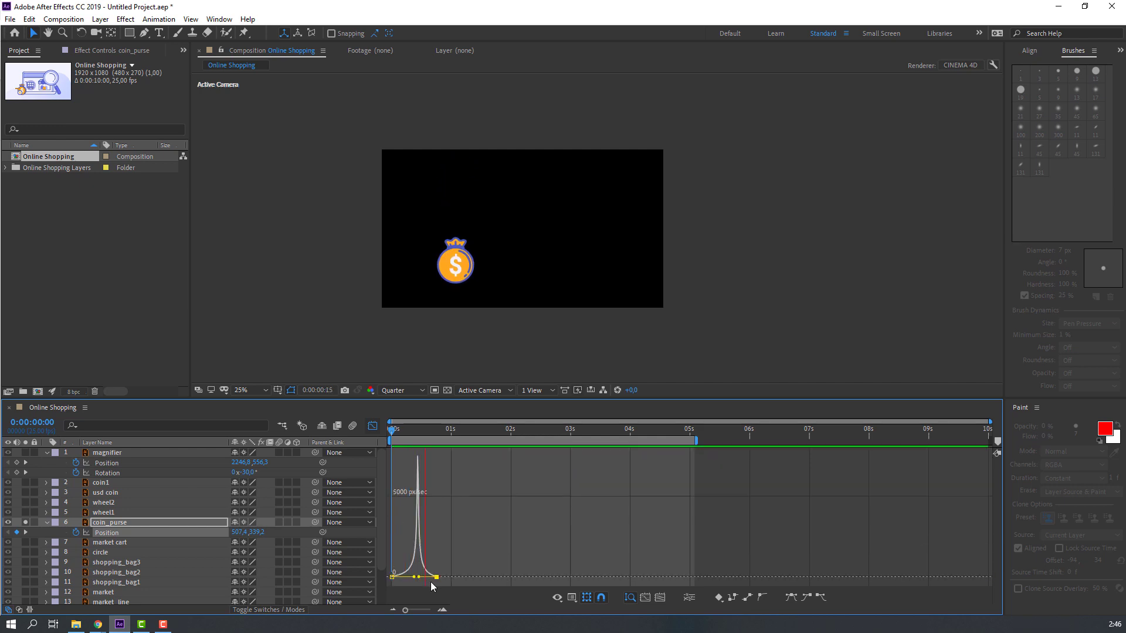
key("space")
left_click(372, 426)
key("space")
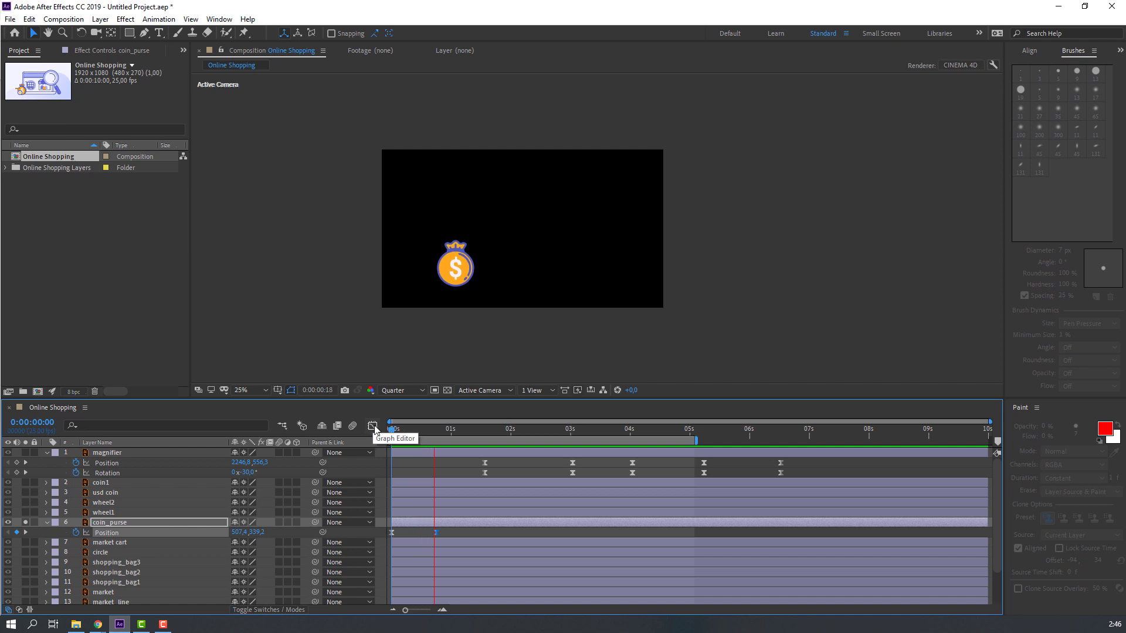
key("space")
Step: Reveal coin_purse's Scale and keyframe it at 0:00:00:00 with the vertical value stretched to 130%
left_click(65, 522)
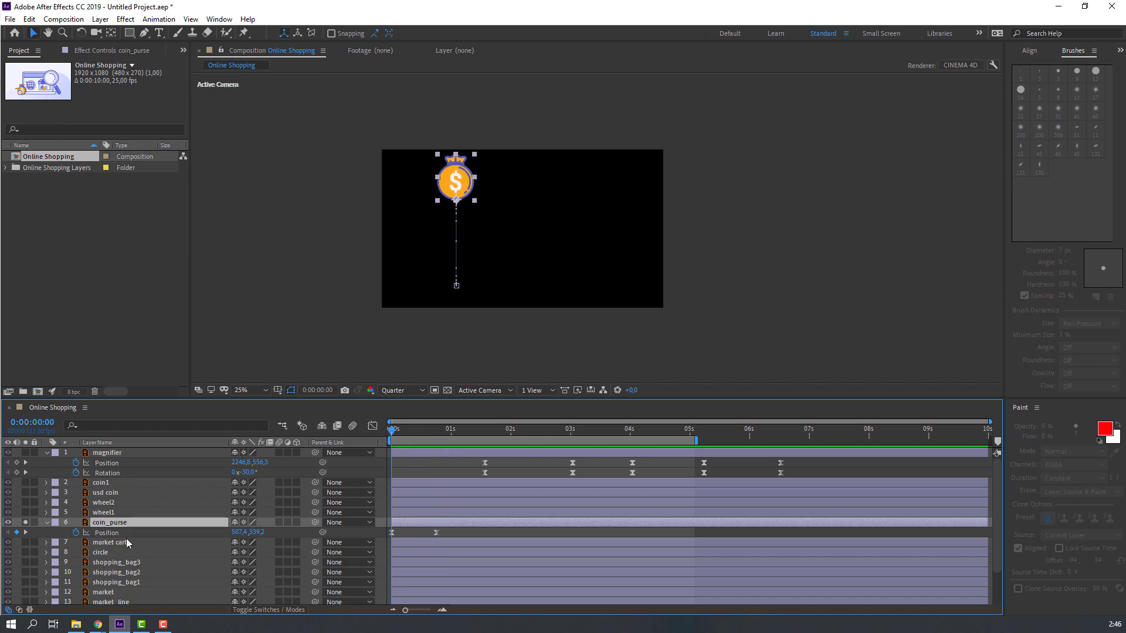
key("shift+s")
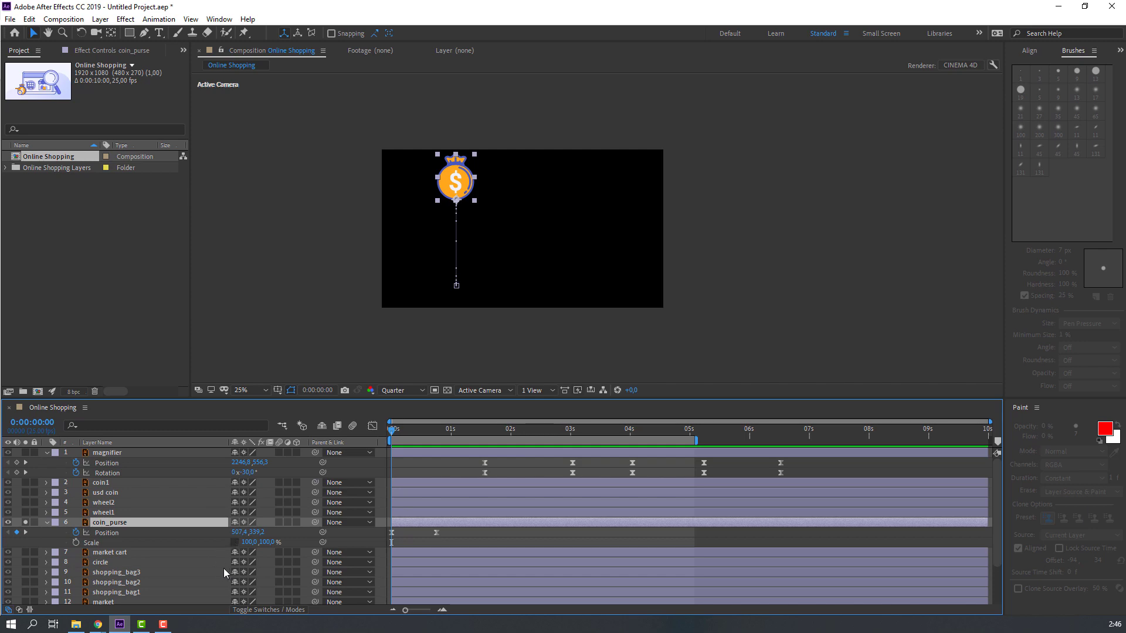
left_click(76, 543)
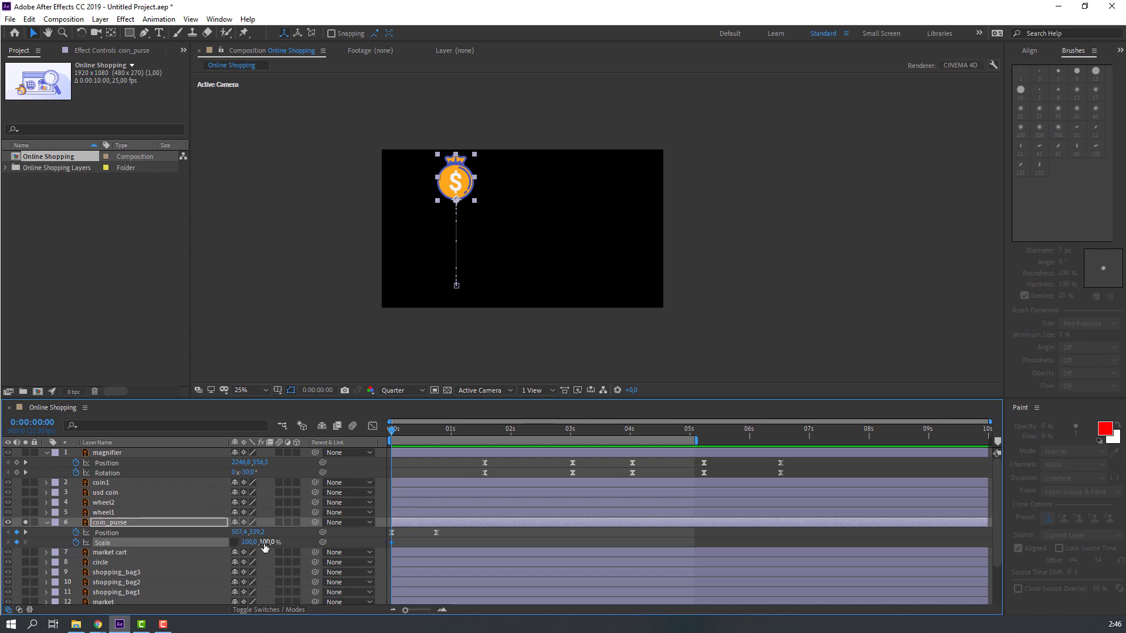
left_click_drag(263, 543, 267, 542)
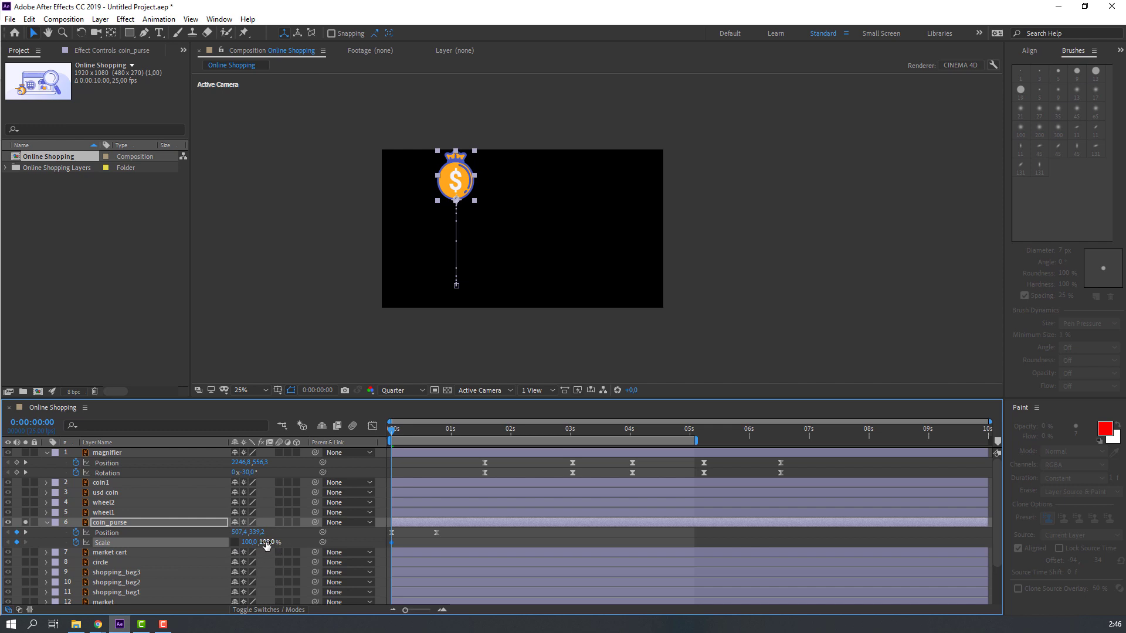
left_click_drag(265, 545, 274, 540)
Step: Keyframe coin_purse's vertical Scale at 80% at 0:00:00:19, where the purse lands
left_click_drag(392, 432, 436, 438)
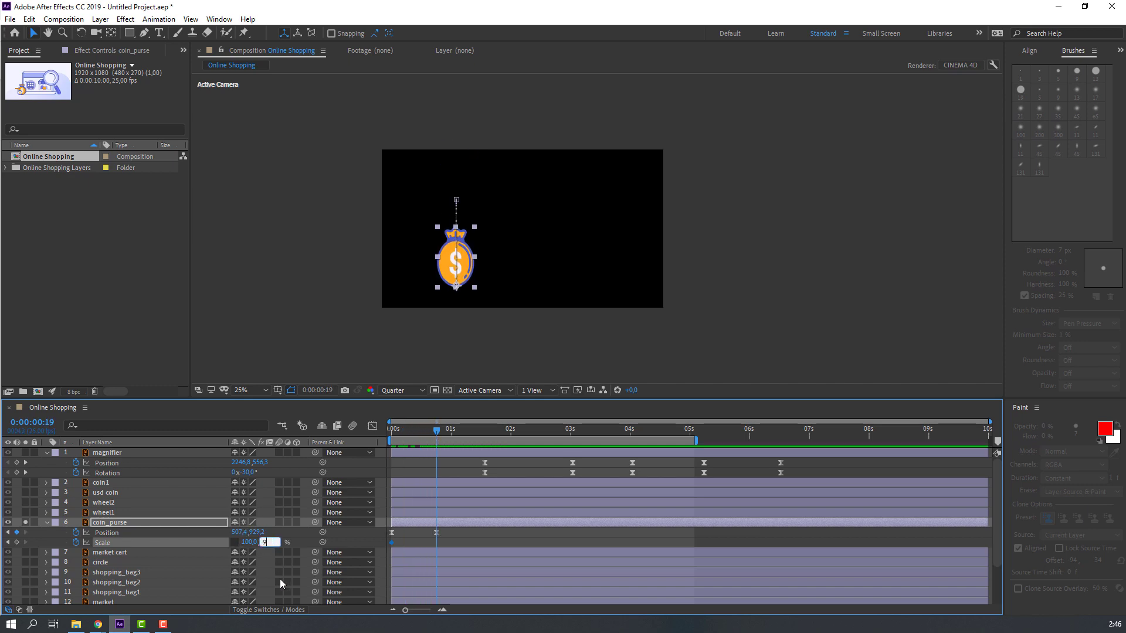
type("0")
key("Return")
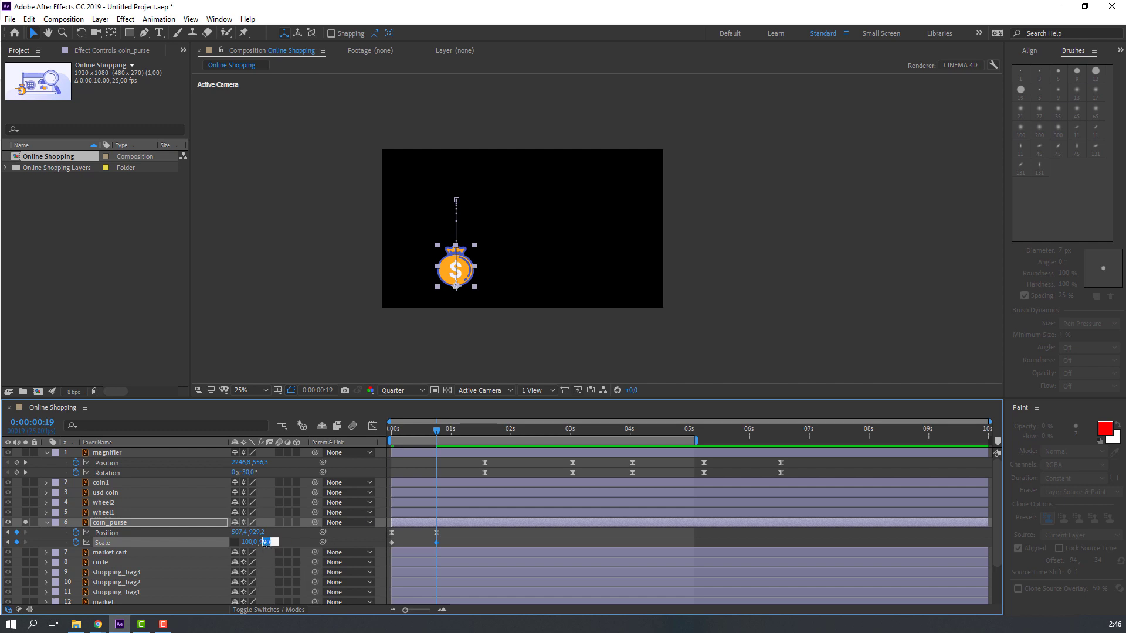
key("Return")
Step: Keyframe coin_purse's vertical Scale at 110% at 0:00:01:04 and 100% at 0:00:01:14, and preview the squash and stretch
left_click_drag(410, 432, 453, 433)
key("space")
left_click(266, 542)
type("110")
key("Return")
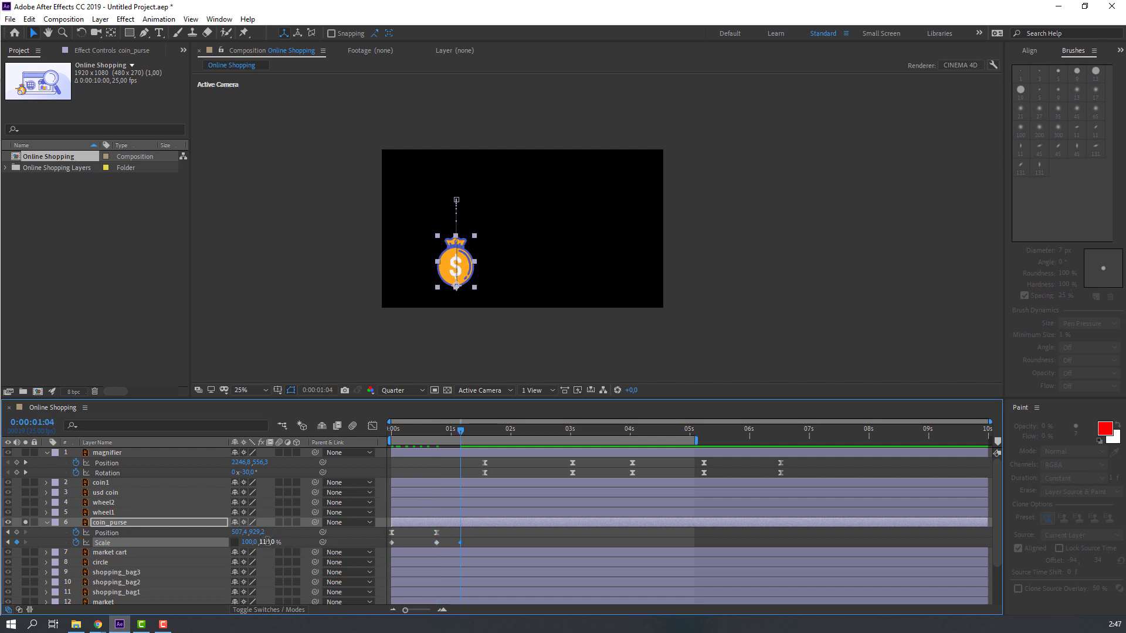
type("100")
key("Return")
key("space")
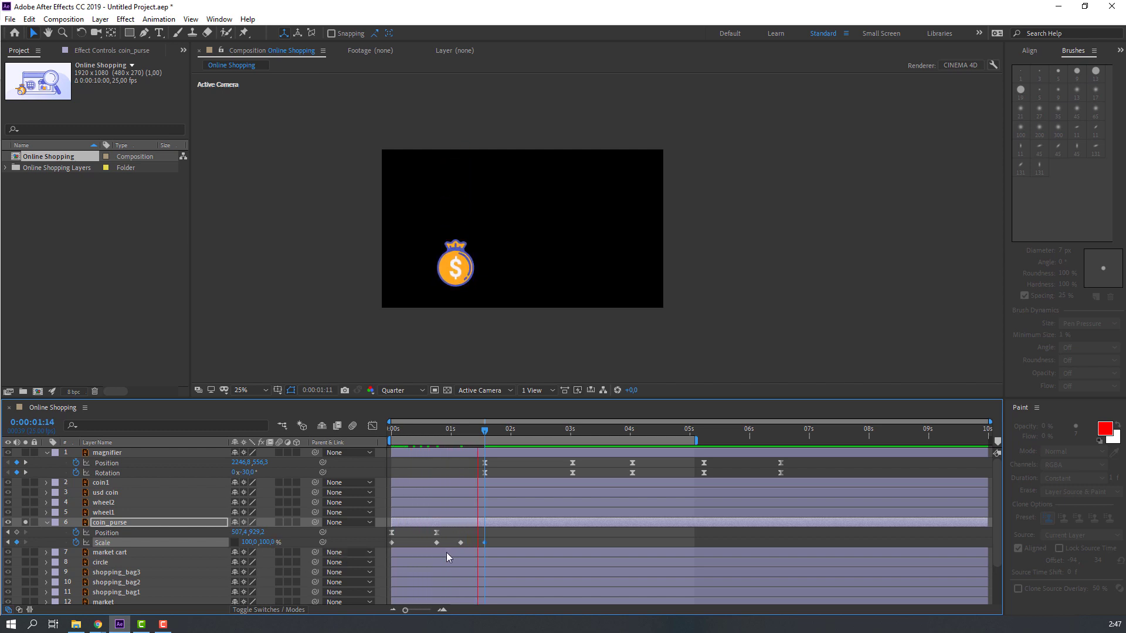
key("space")
Step: Apply Easy Ease to all four of coin_purse's Scale keyframes and preview the bounce
left_click_drag(496, 541, 392, 545)
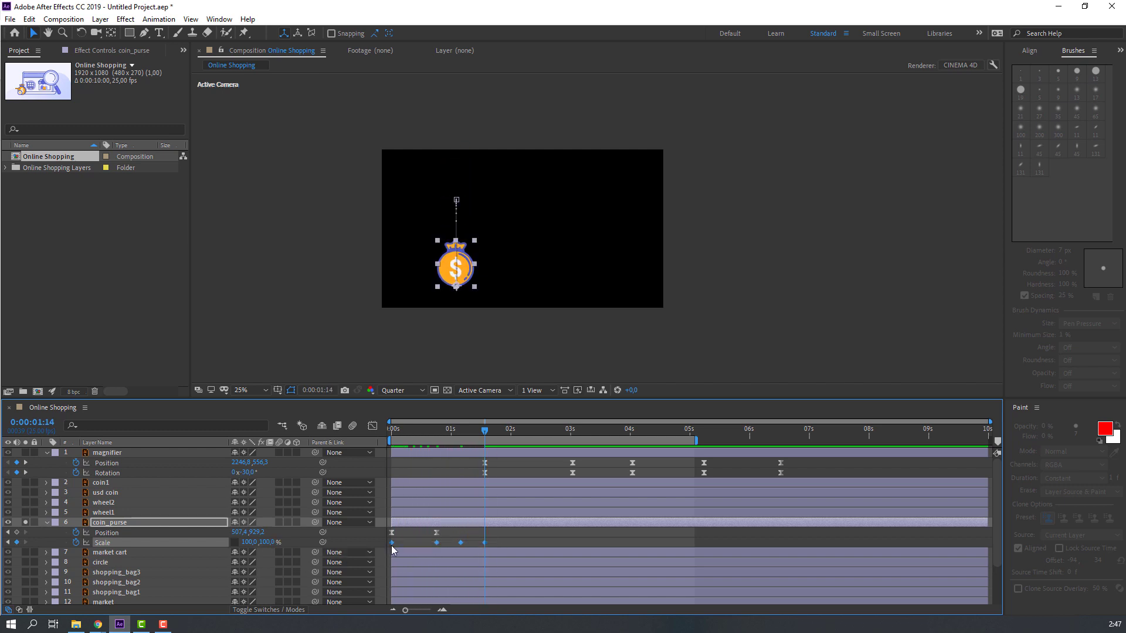
right_click(391, 543)
mouse_move(469, 535)
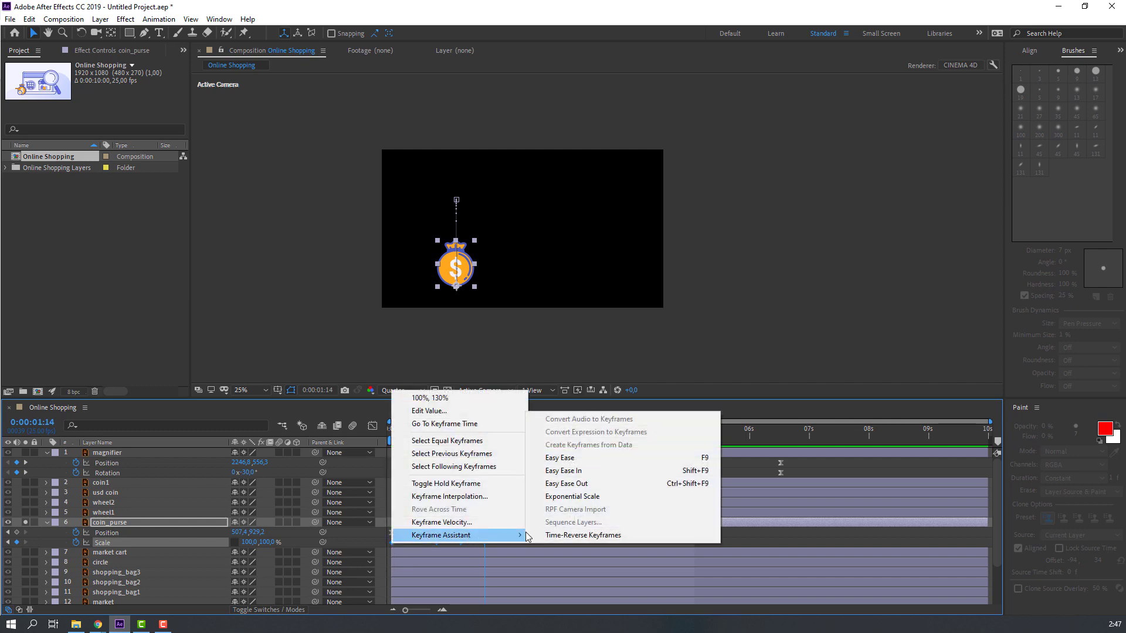
left_click(560, 458)
key("space")
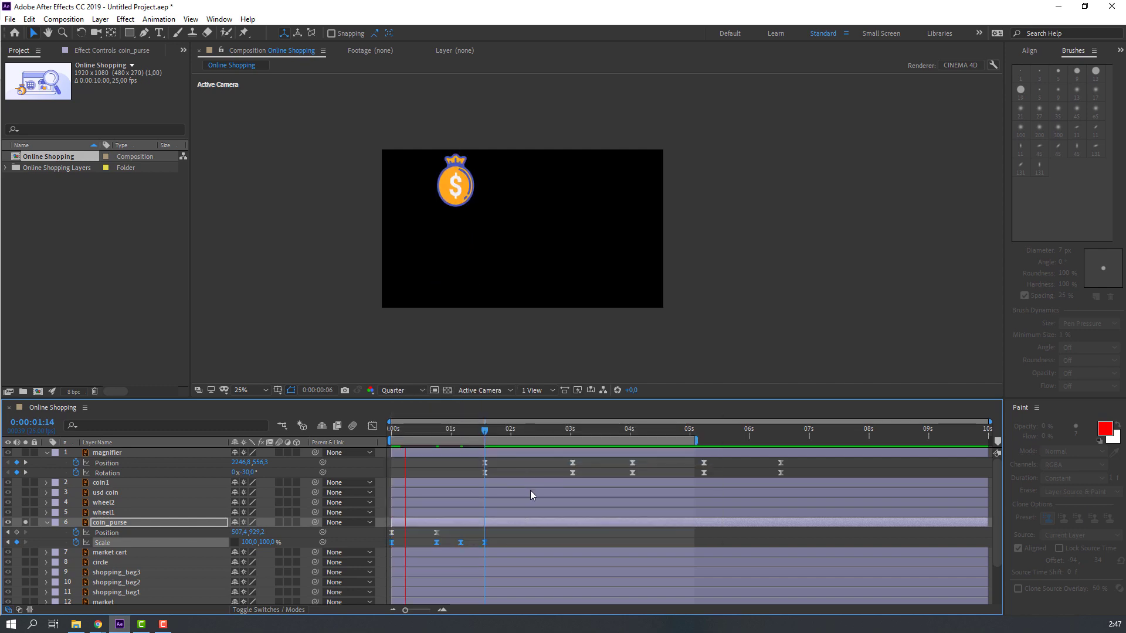
key("space")
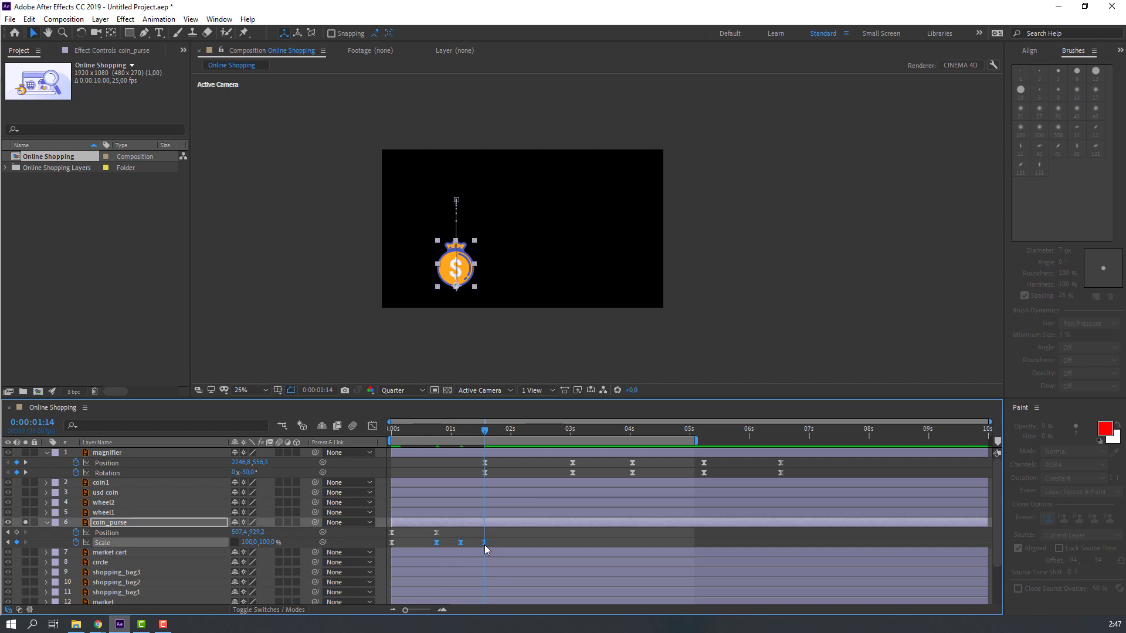
Step: Compress coin_purse's last three Scale keyframes so the final one falls at about 0:00:01:04, and preview
left_click_drag(484, 542, 460, 542)
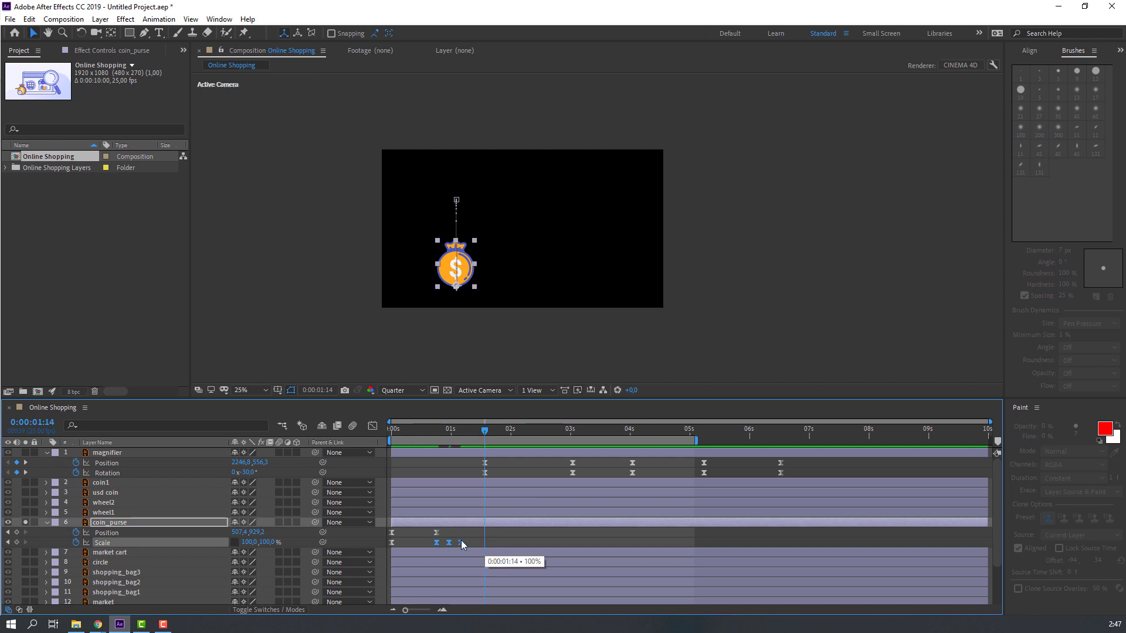
key("space")
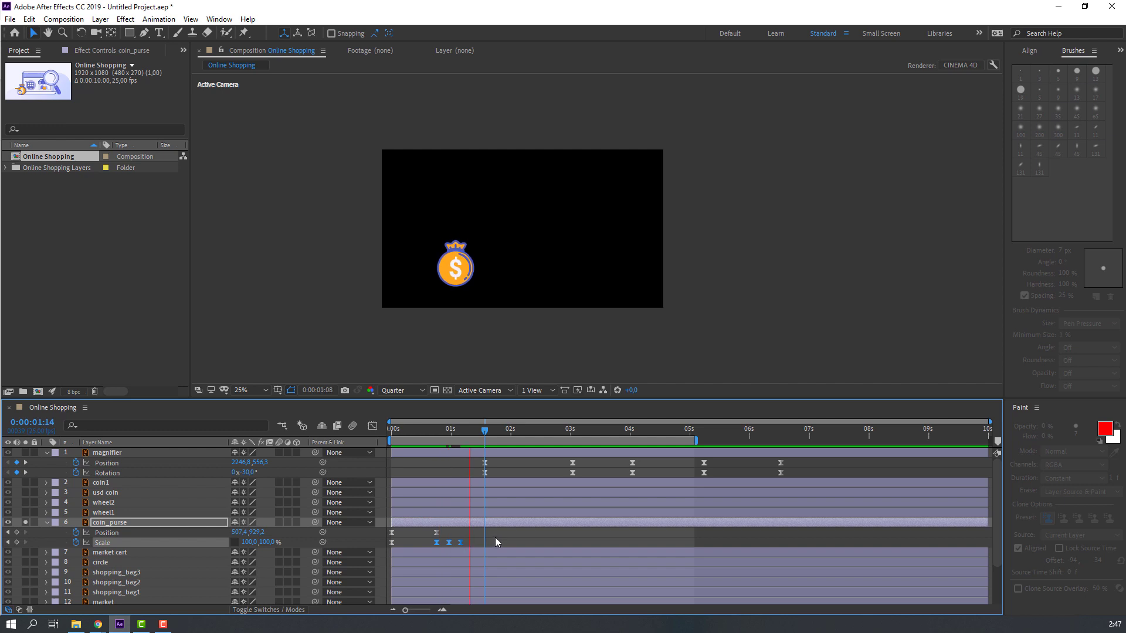
key("space")
Step: Shift coin_purse's last Position keyframe and last three Scale keyframes earlier so they begin at 0:00:00:09, and preview the faster drop
left_click_drag(404, 431, 382, 438)
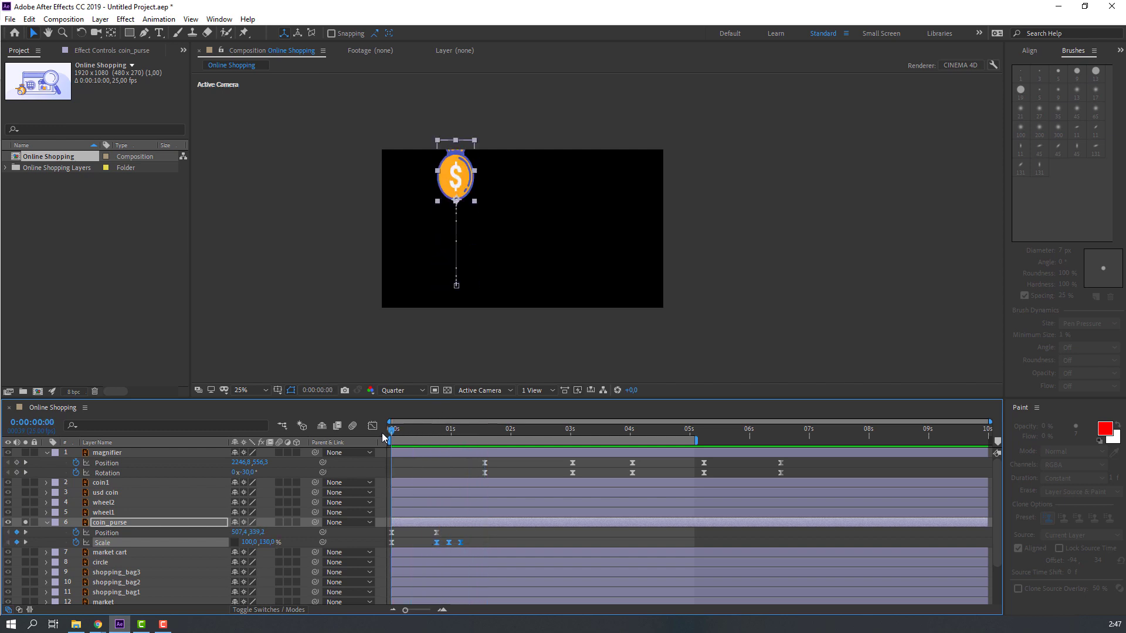
left_click_drag(474, 529, 412, 543)
key("space")
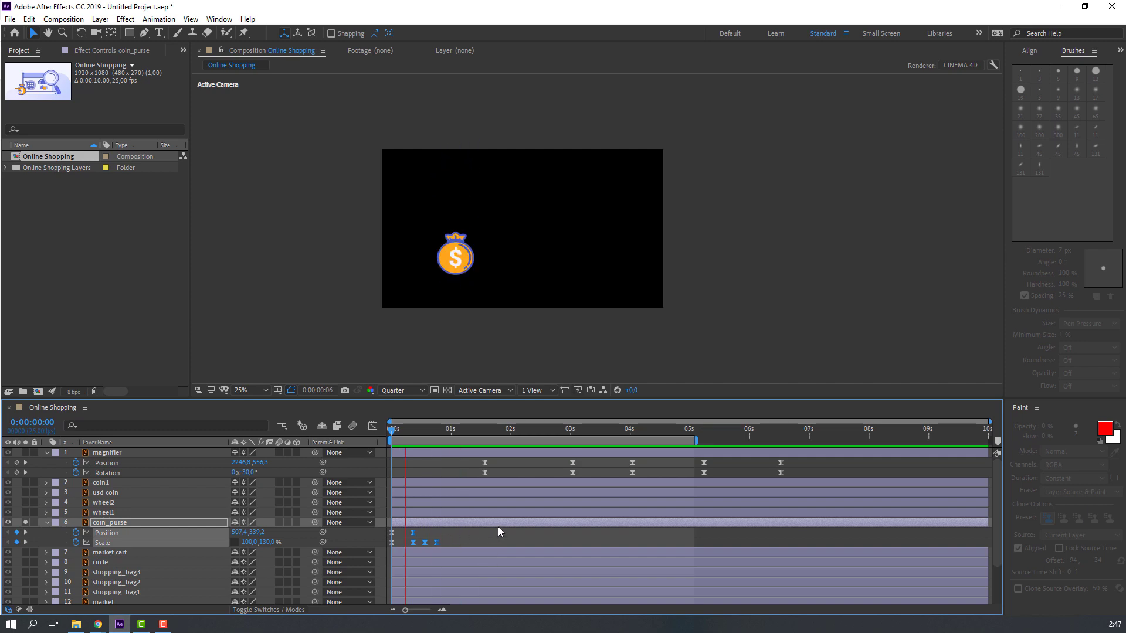
key("space")
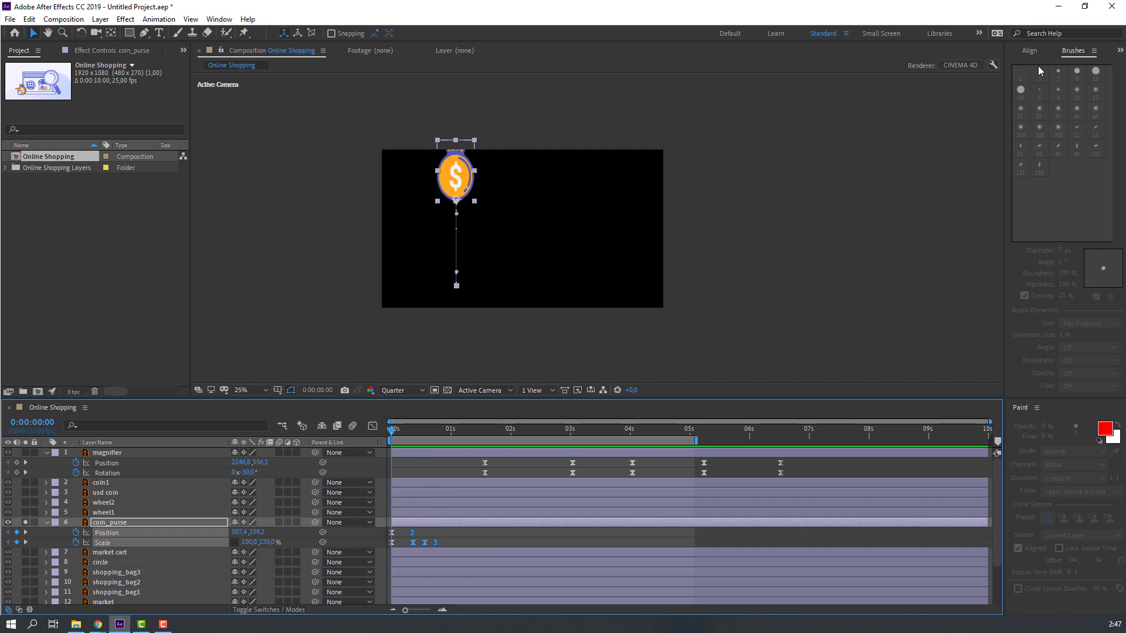
Step: Search the effects for "bend" and apply CC Bend It to the coin_purse layer
key("ctrl+5")
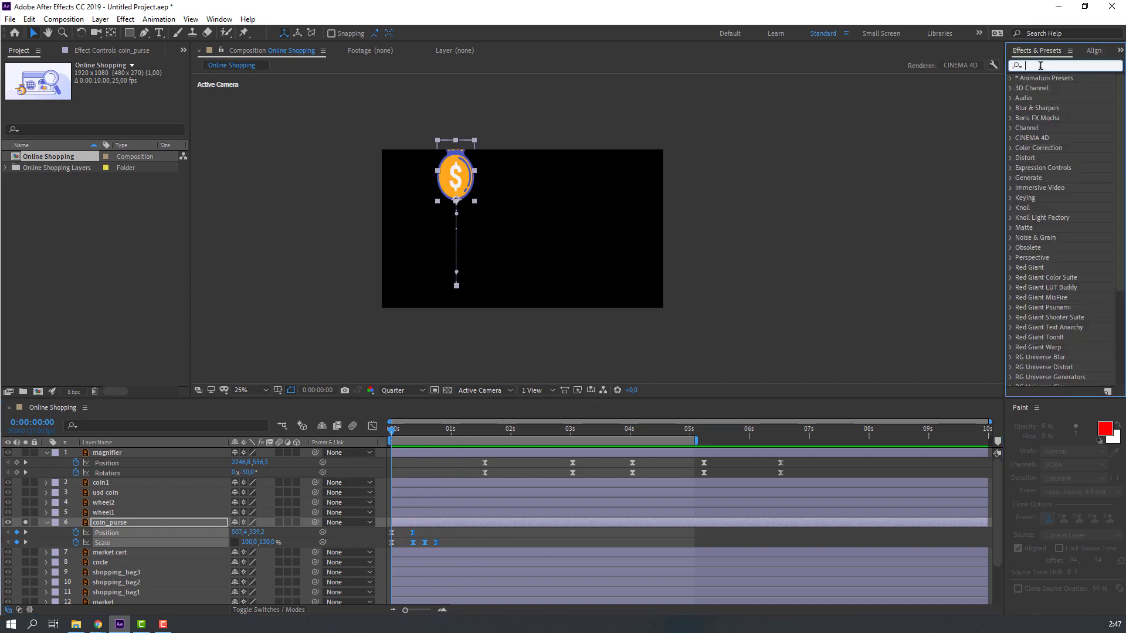
type("bend")
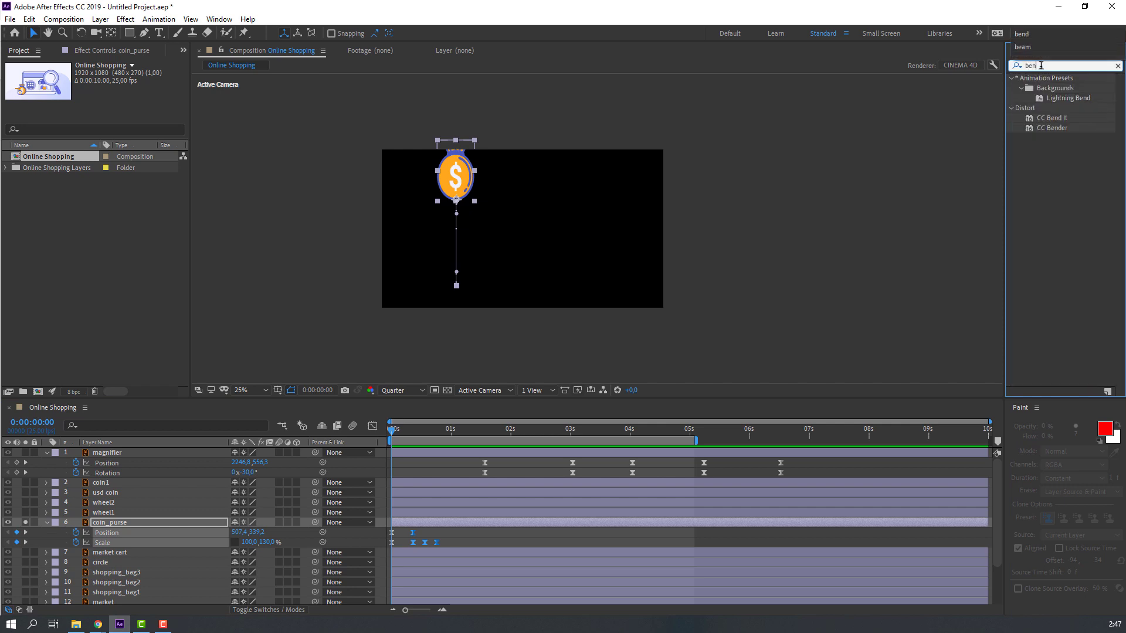
double_click(1057, 119)
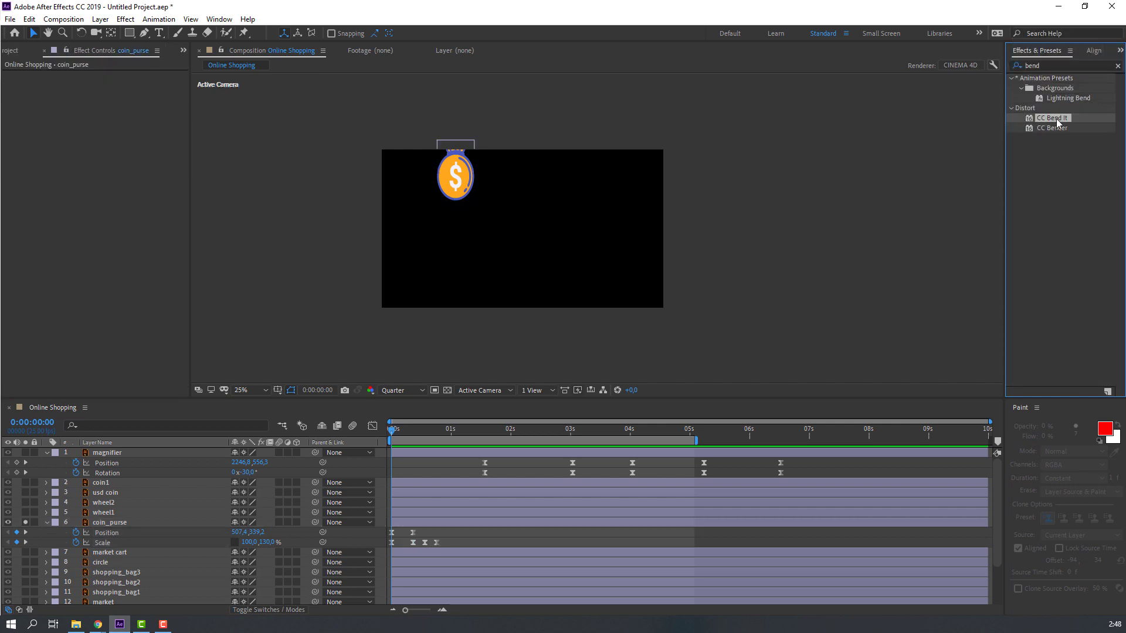
left_click_drag(662, 253, 120, 523)
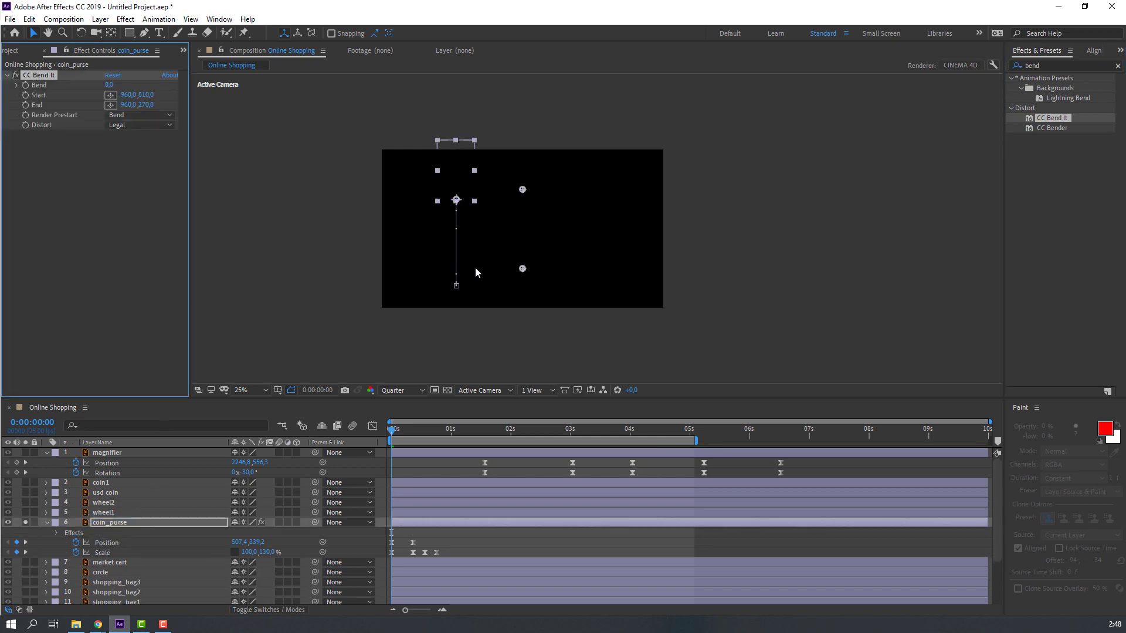
Step: Place CC Bend It's Start at 496, 338 and End at 504, -66, and keyframe Bend, Start and End at 0:00:00:00
left_click_drag(523, 271, 457, 200)
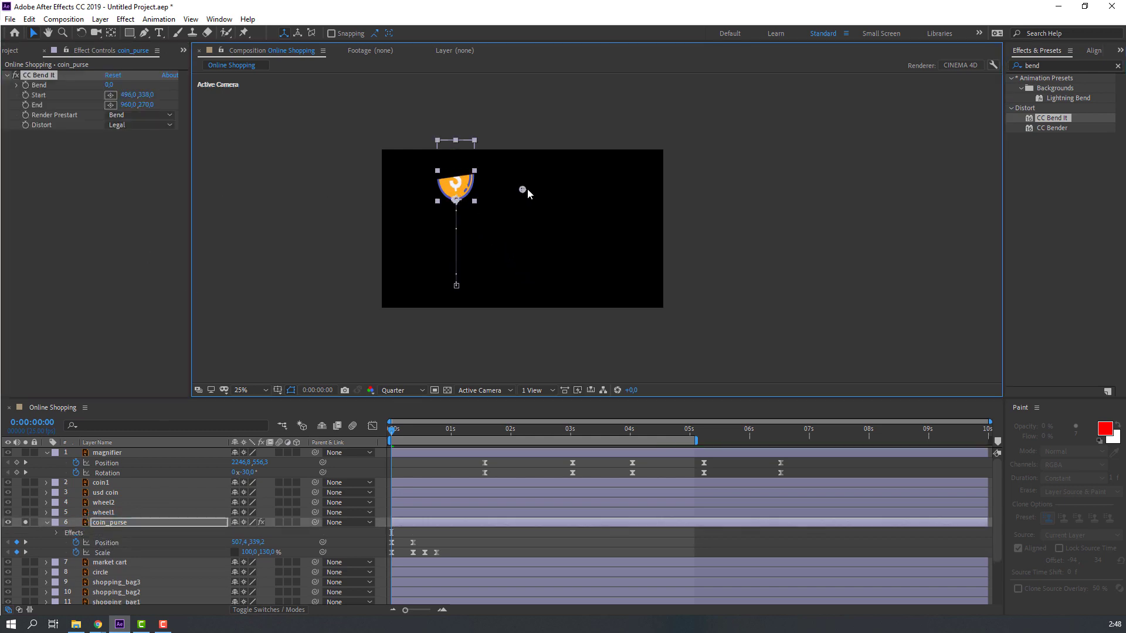
left_click_drag(522, 188, 448, 147)
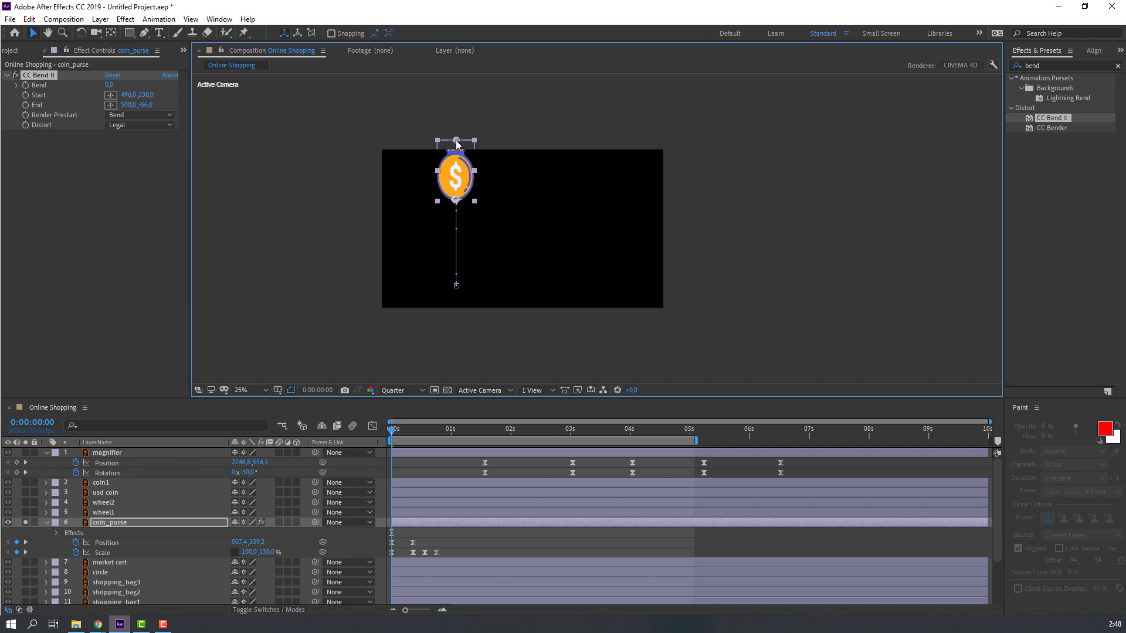
left_click(116, 62)
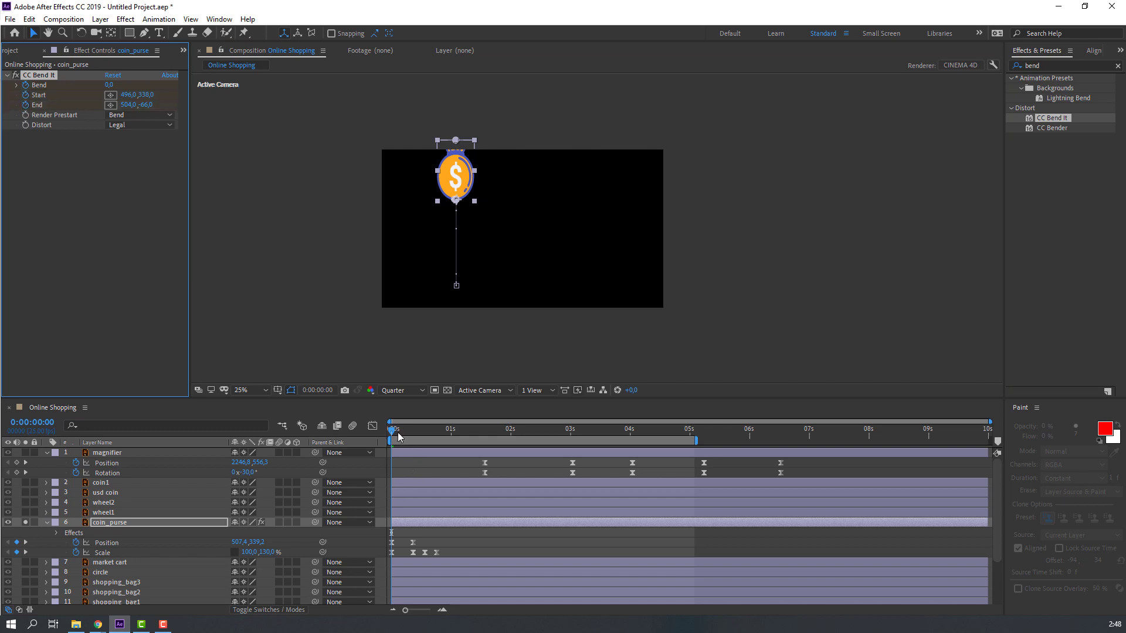
Step: At 0:00:00:09, set CC Bend It's Start to 496, 960, End to 504, 560 and Bend to 15
left_click_drag(396, 432, 414, 437)
left_click_drag(146, 94, 178, 94)
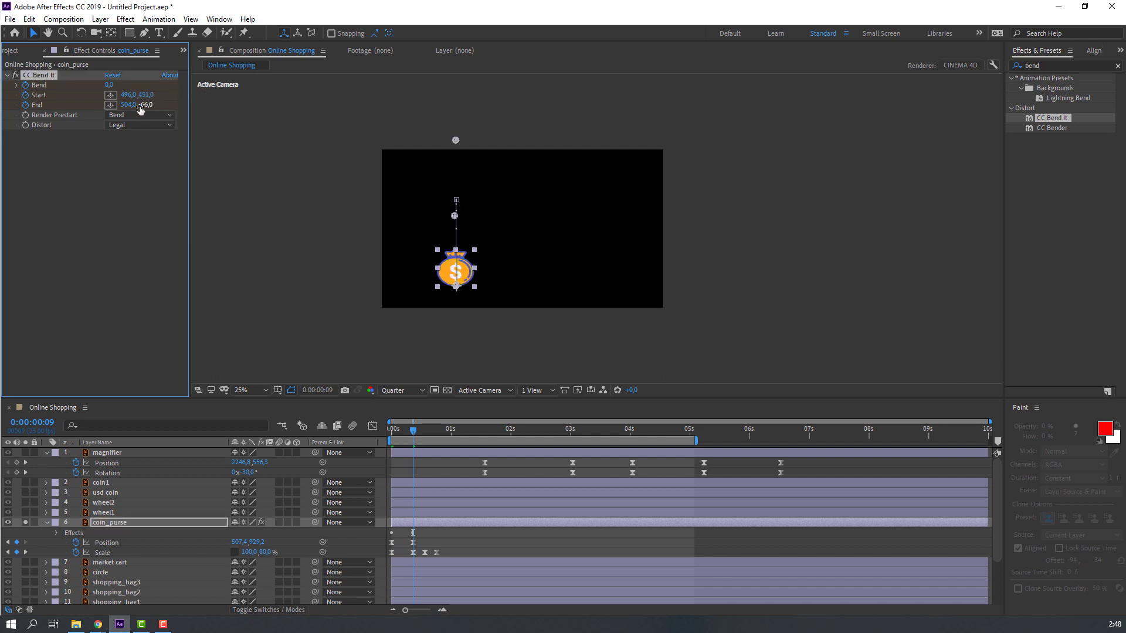
left_click_drag(234, 101, 143, 94)
Step: Keyframe CC Bend It's Bend at about -9 at 0:00:00:14
left_click(417, 469)
key("k")
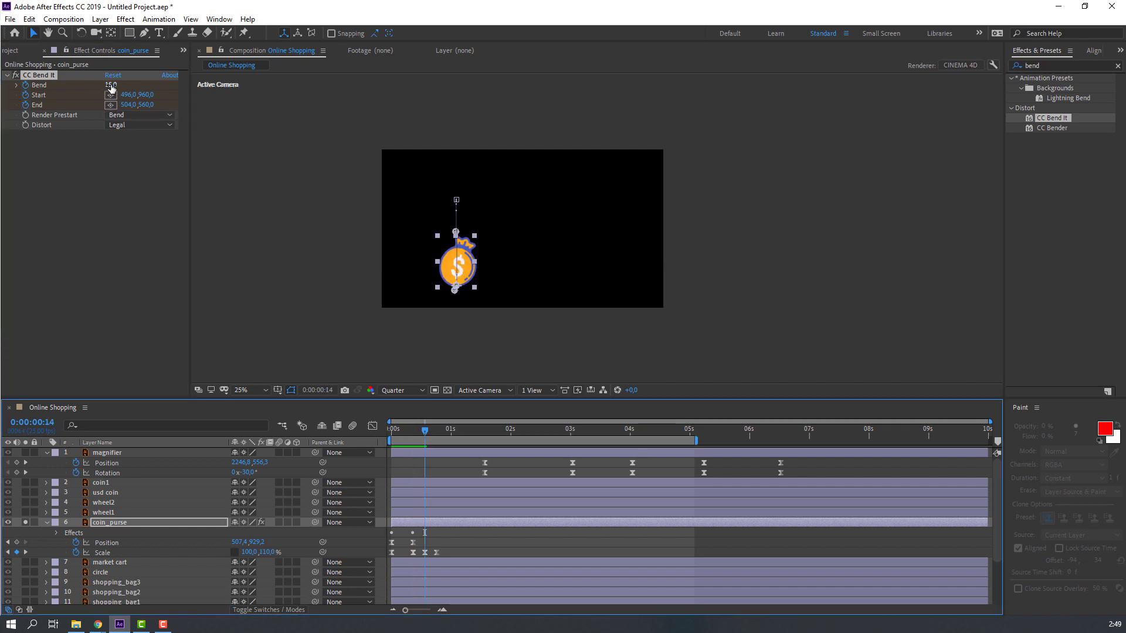
left_click_drag(111, 86, 97, 85)
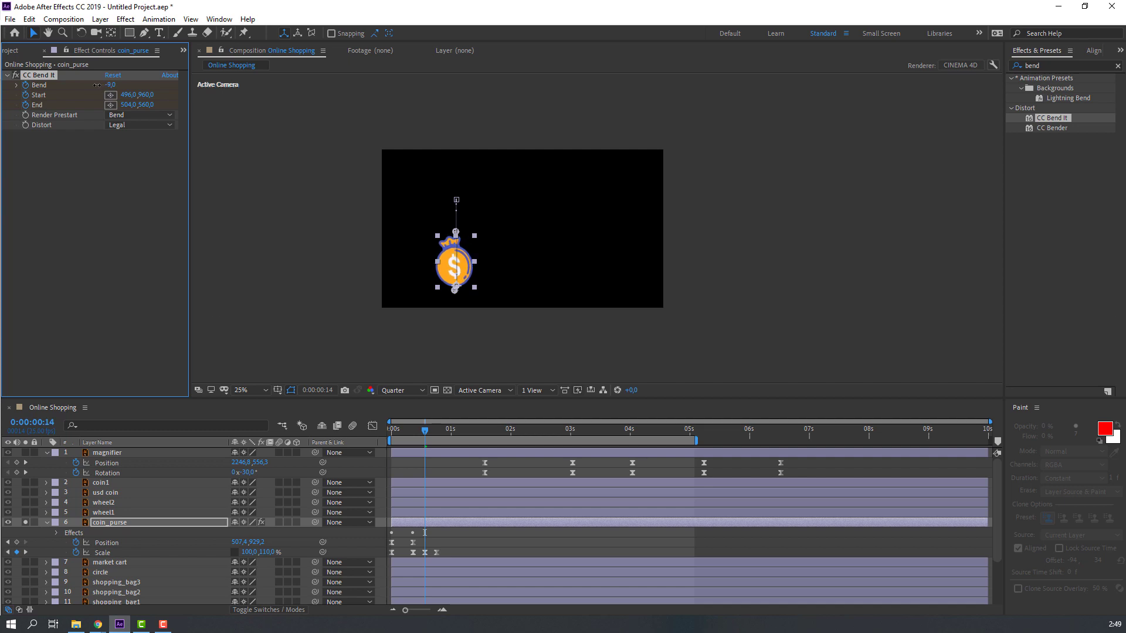
Step: At 0:00:00:19, keyframe the coin_purse layer's CC Bend It Bend at 0 and preview the motion
left_click(437, 429)
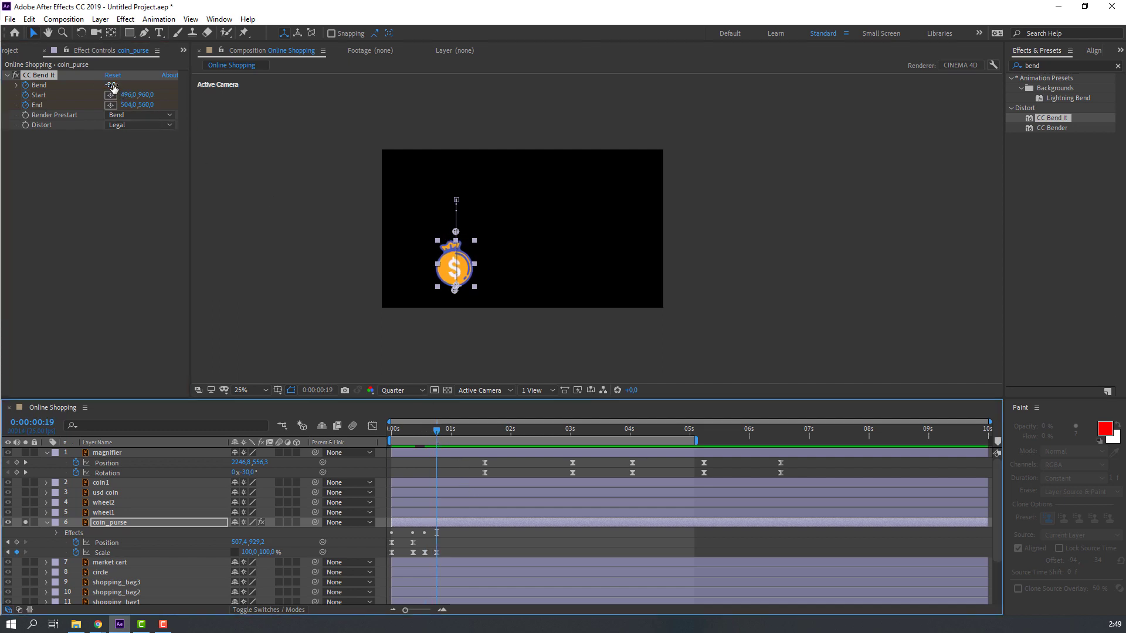
left_click_drag(113, 88, 120, 91)
key("space")
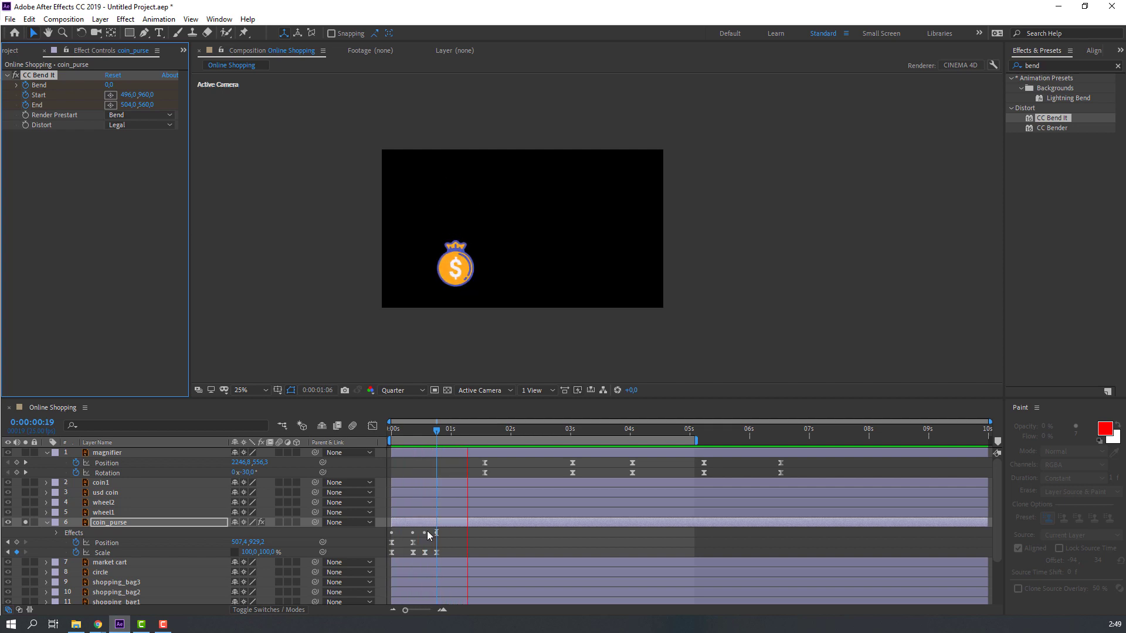
Step: Apply Easy Ease to all of the coin_purse layer's CC Bend It Bend, Start and End keyframes
left_click(106, 527)
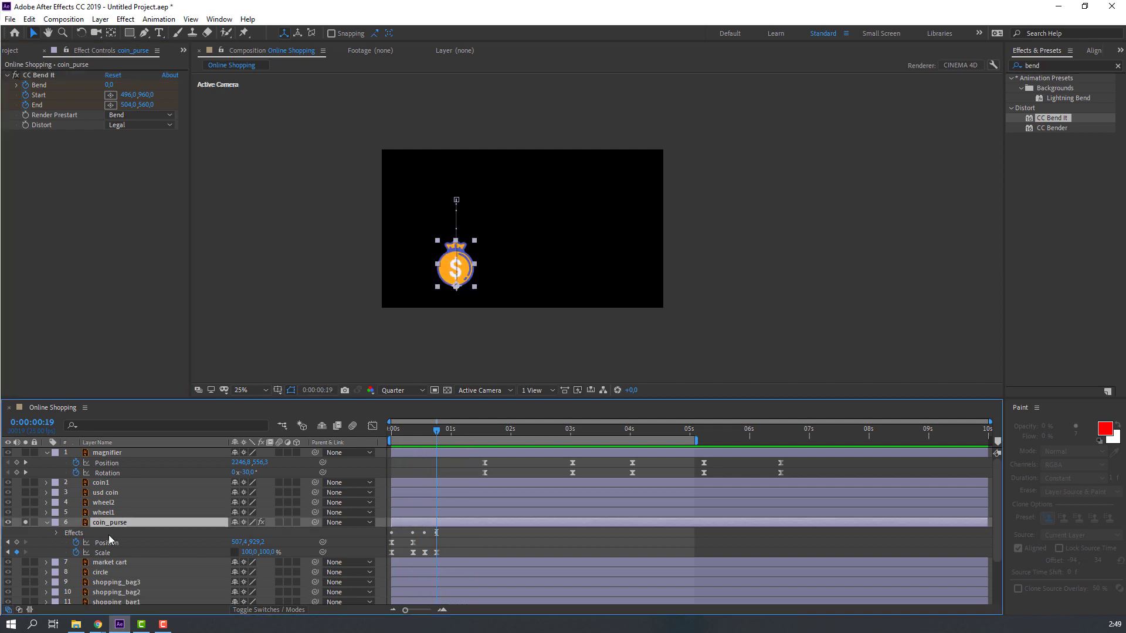
key("u")
left_click_drag(468, 537, 393, 562)
right_click(392, 562)
mouse_move(445, 553)
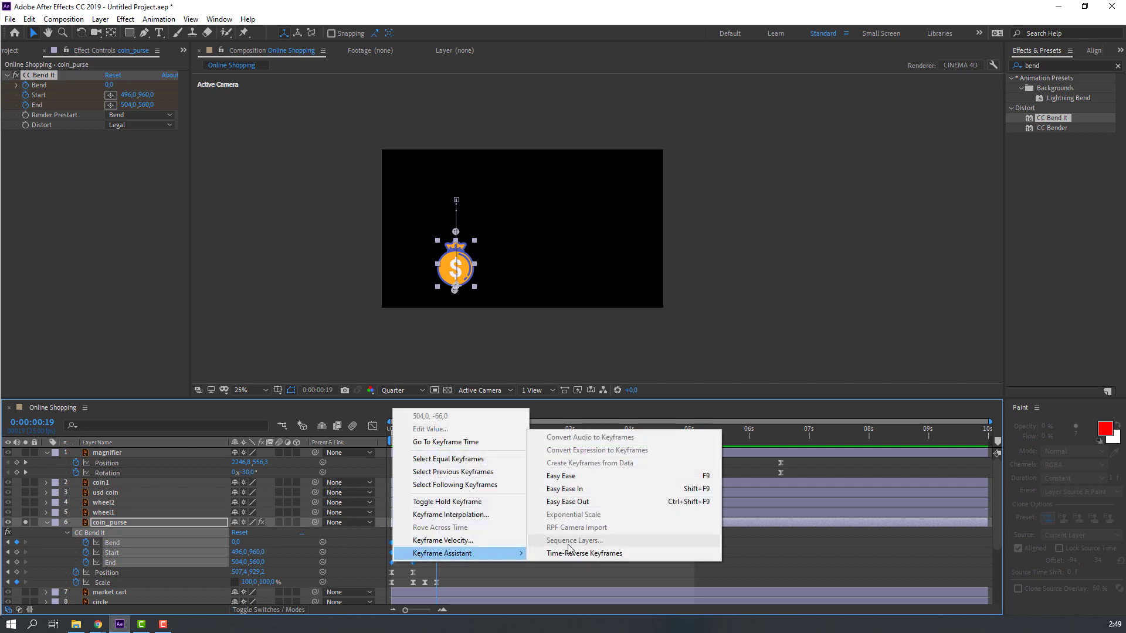
left_click(563, 475)
left_click(519, 553)
key("space")
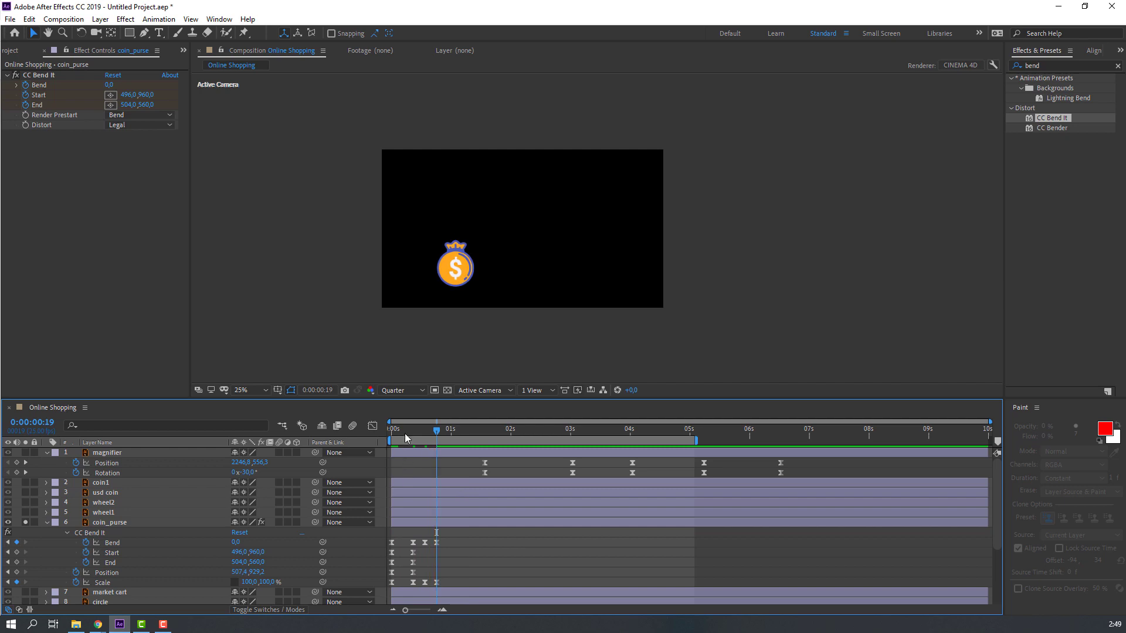
Step: Correct CC Bend It's End frame by frame, keyframing 504, 16.3 at 0:00:00:03 and 504, 183.4 at 0:00:00:05, with another keyframe at 0:00:00:04
left_click_drag(394, 432, 402, 432)
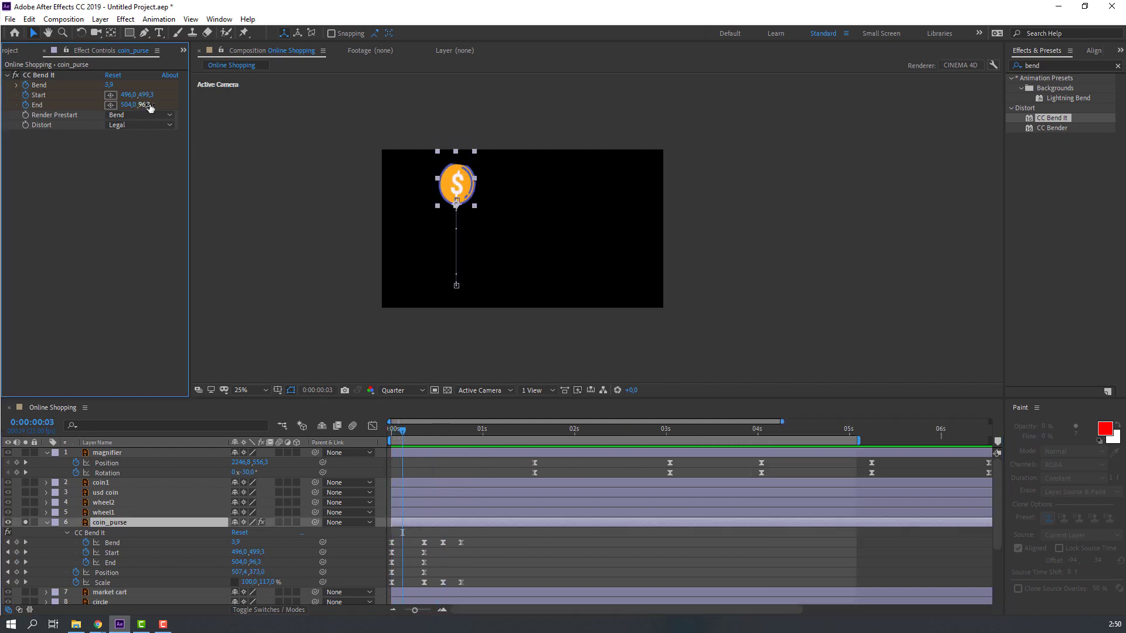
left_click_drag(145, 105, 133, 105)
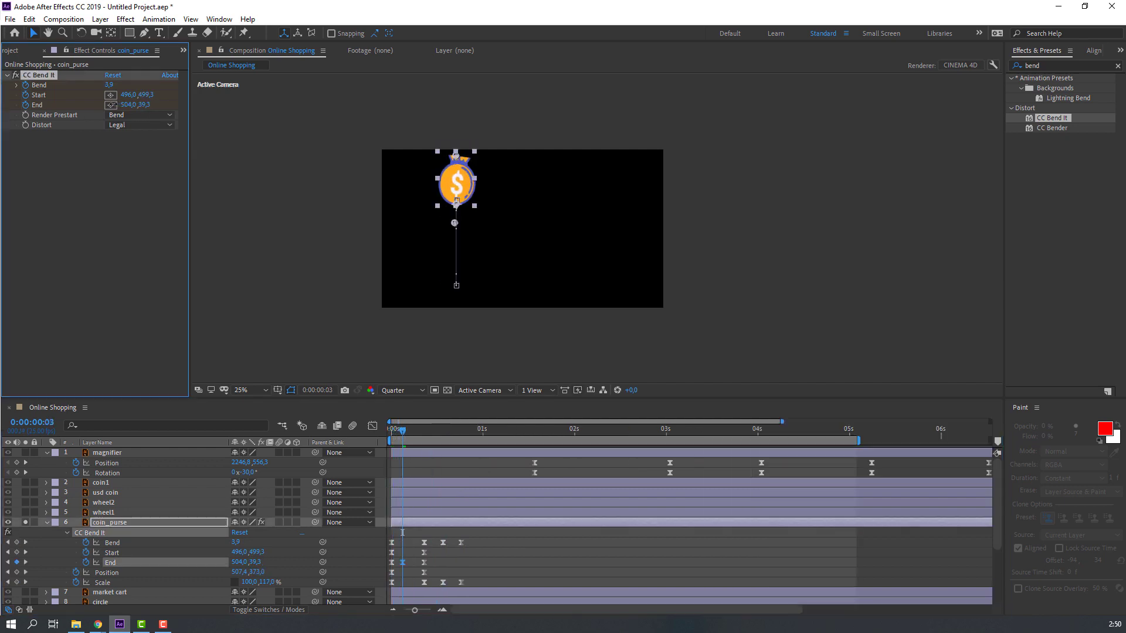
key("Page_Up")
key("Page_Down")
key("Page_Down")
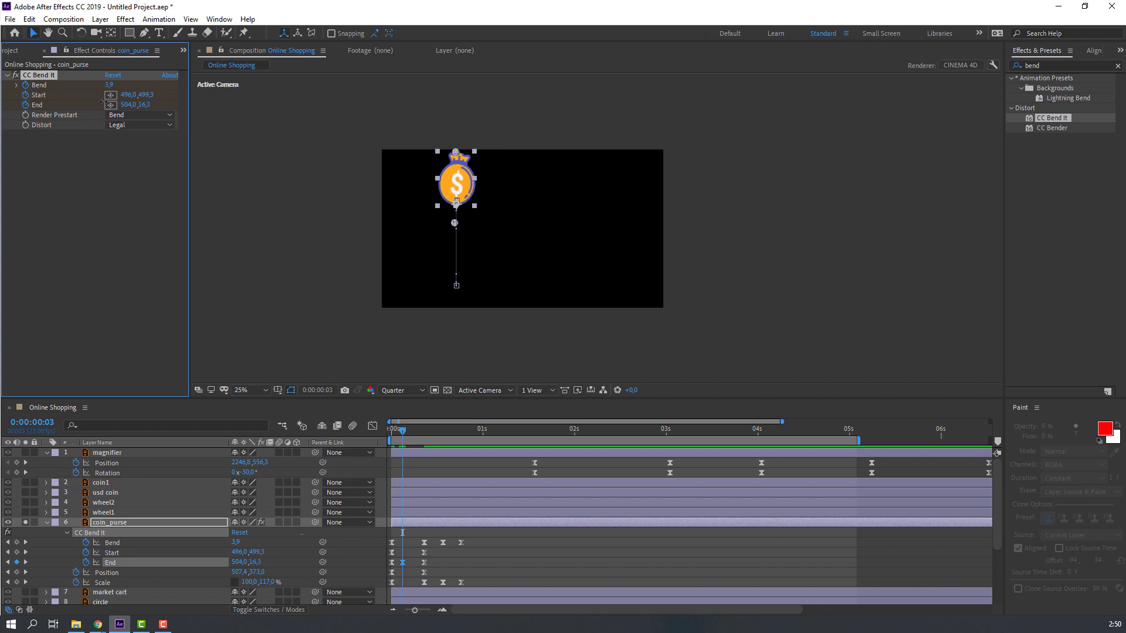
left_click_drag(153, 110, 146, 109)
key("Page_Down")
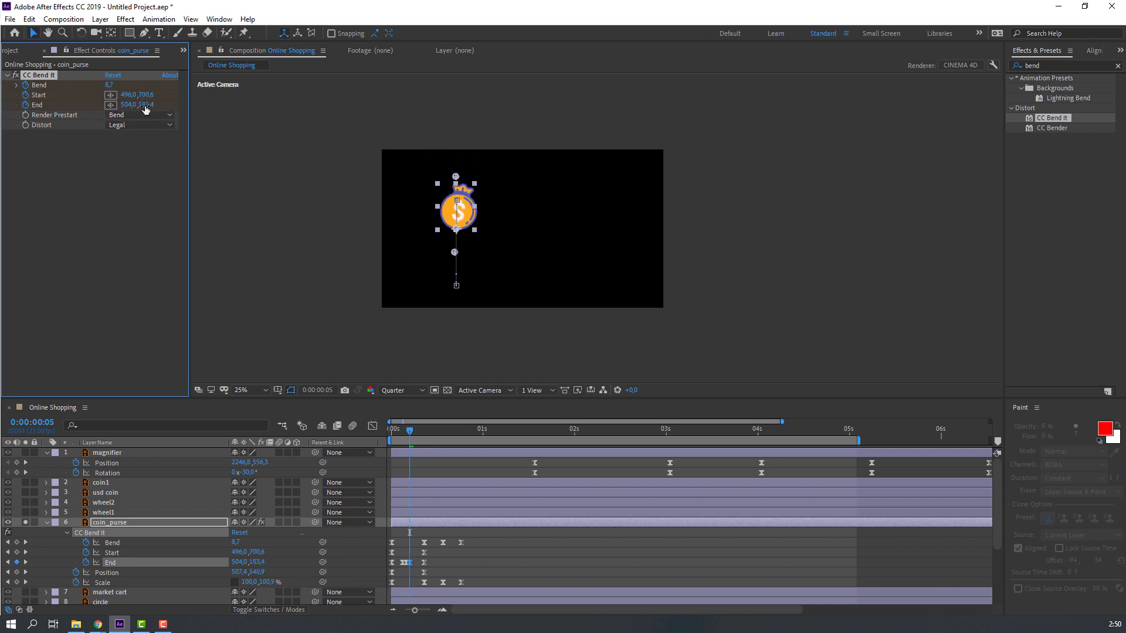
key("Page_Down")
key("Page_Down")
key("space")
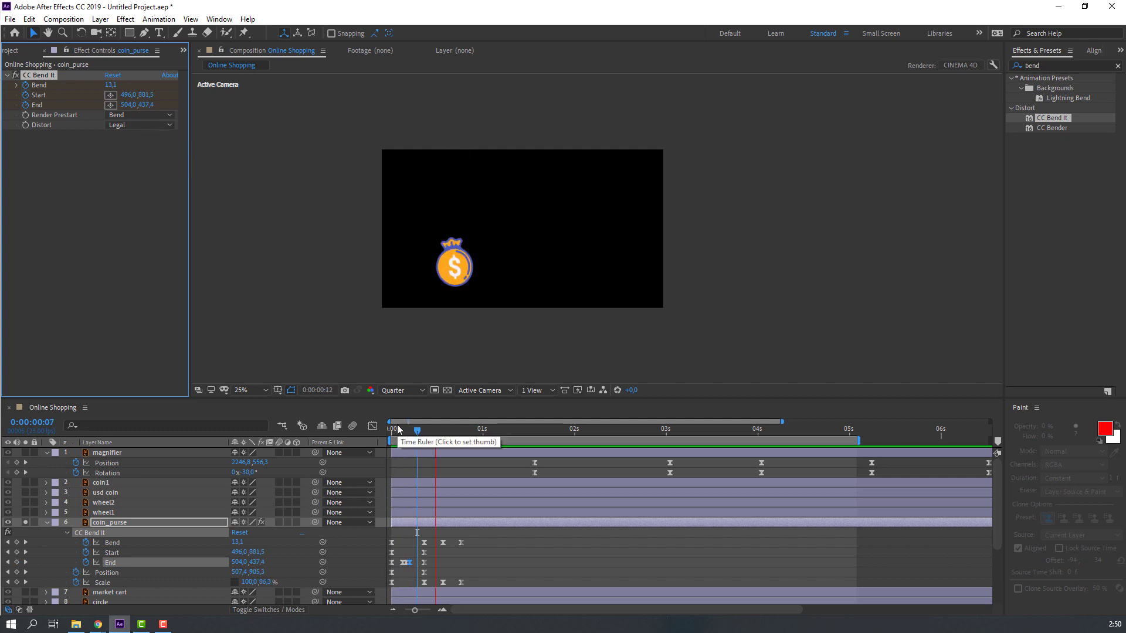
key("space")
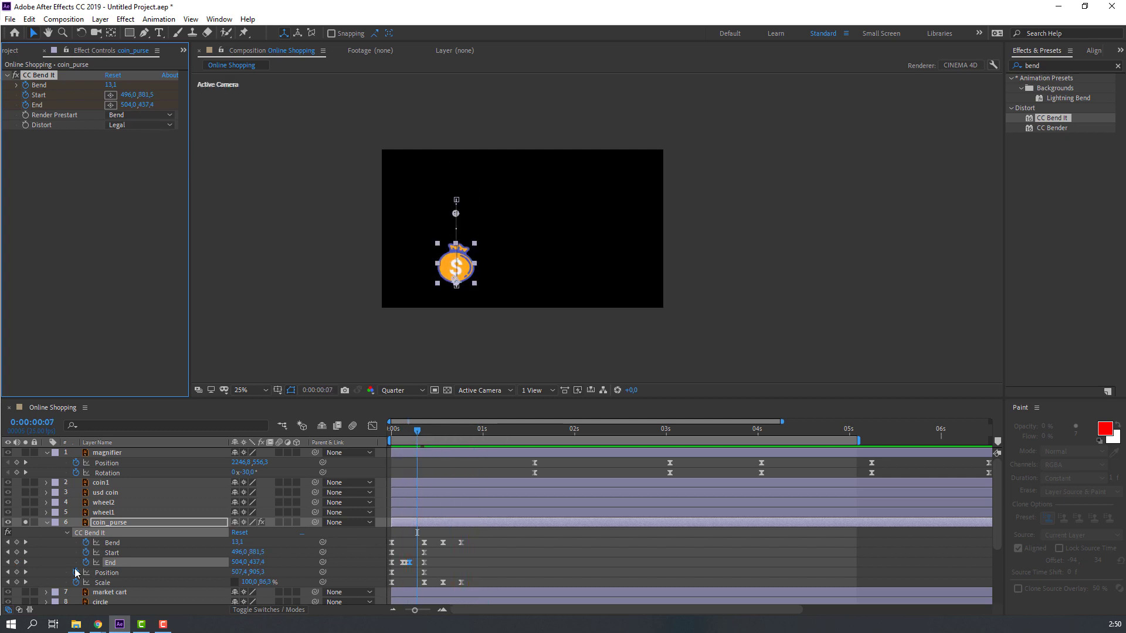
Step: Turn off solo on the coin_purse layer, collapse its properties and preview the whole composition
left_click(25, 521)
key("u")
left_click(220, 524)
key("space")
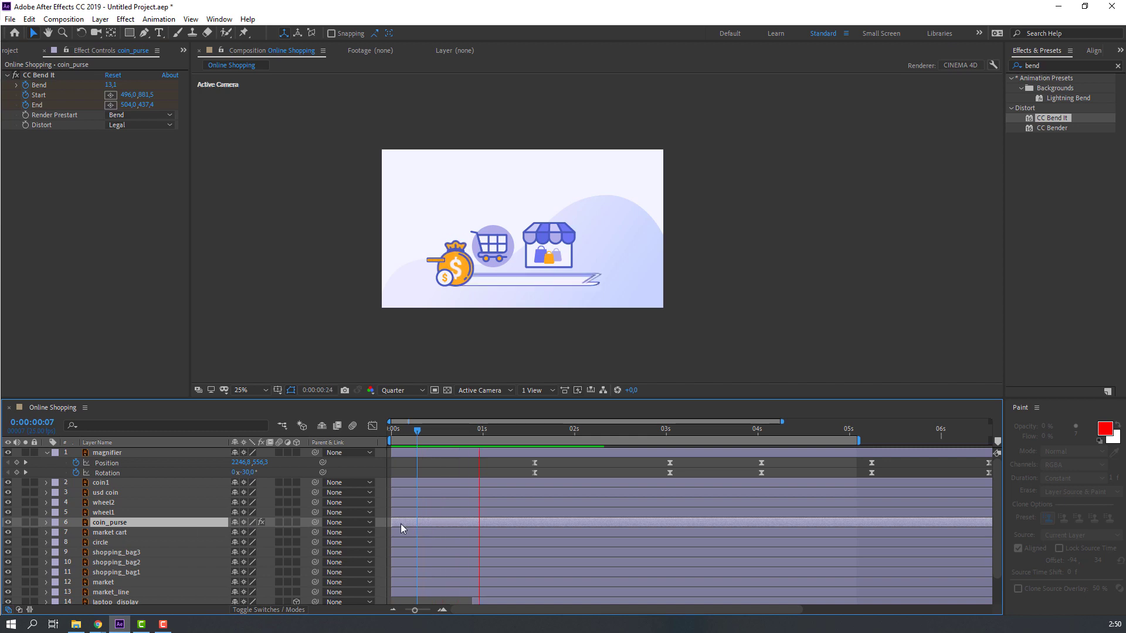
left_click_drag(401, 523, 499, 521)
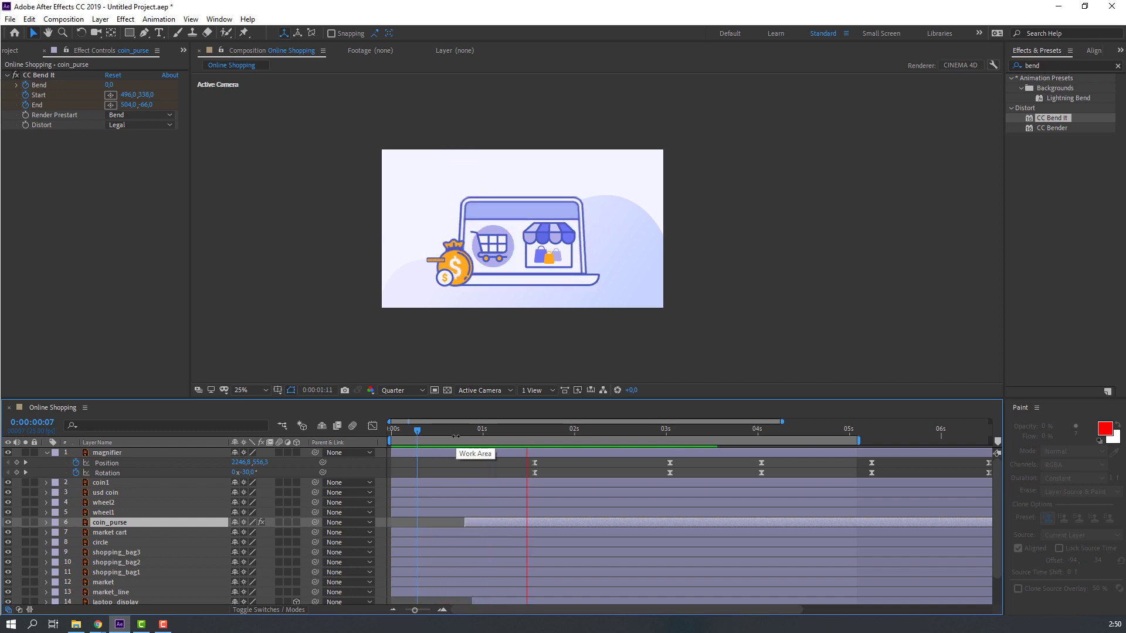
left_click(467, 432)
key("ctrl+z")
key("ctrl+z")
Step: Place the usd coin layer off the canvas at -93.6, 874.7 and keyframe its Position and Rotation at 0:00:00:00
left_click(448, 283)
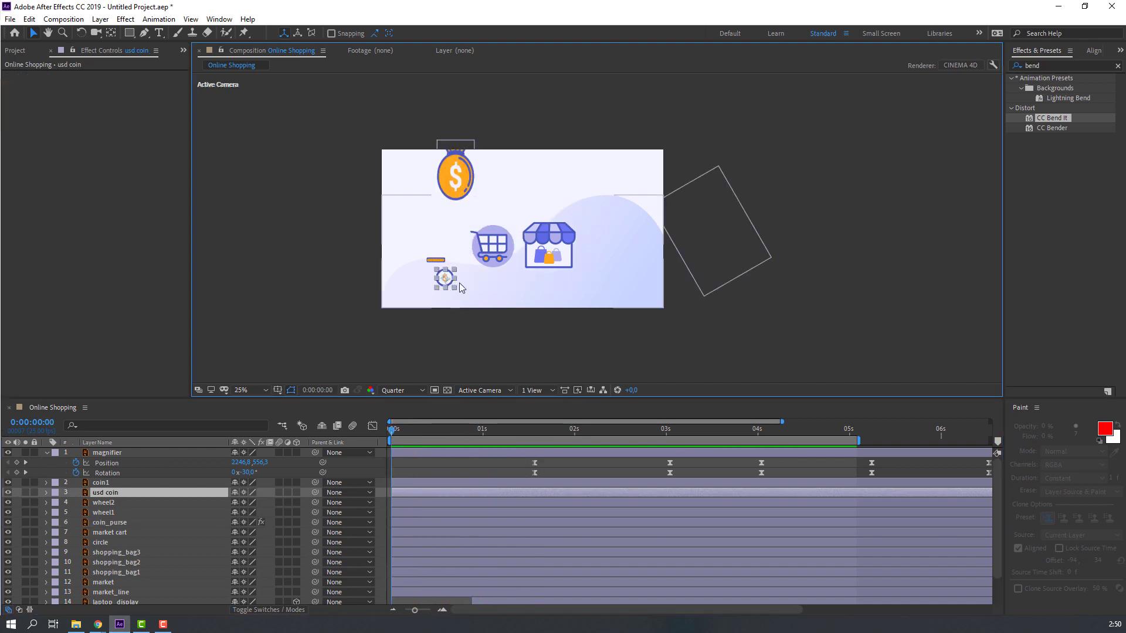
scroll(382, 325, "up", 2)
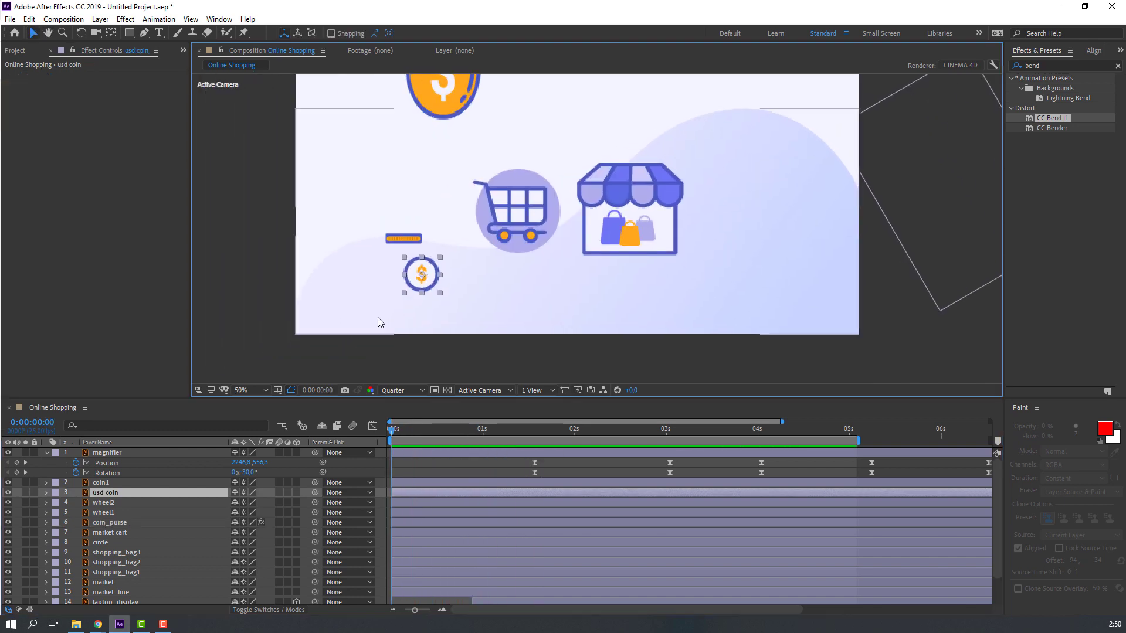
scroll(380, 322, "down", 2)
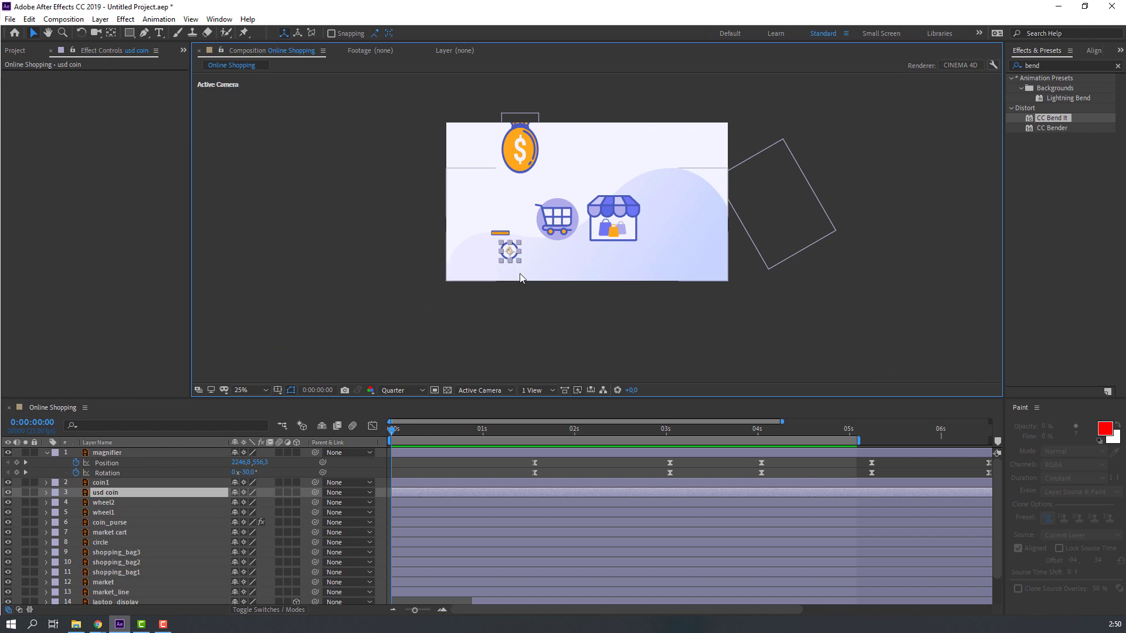
left_click_drag(520, 274, 503, 293)
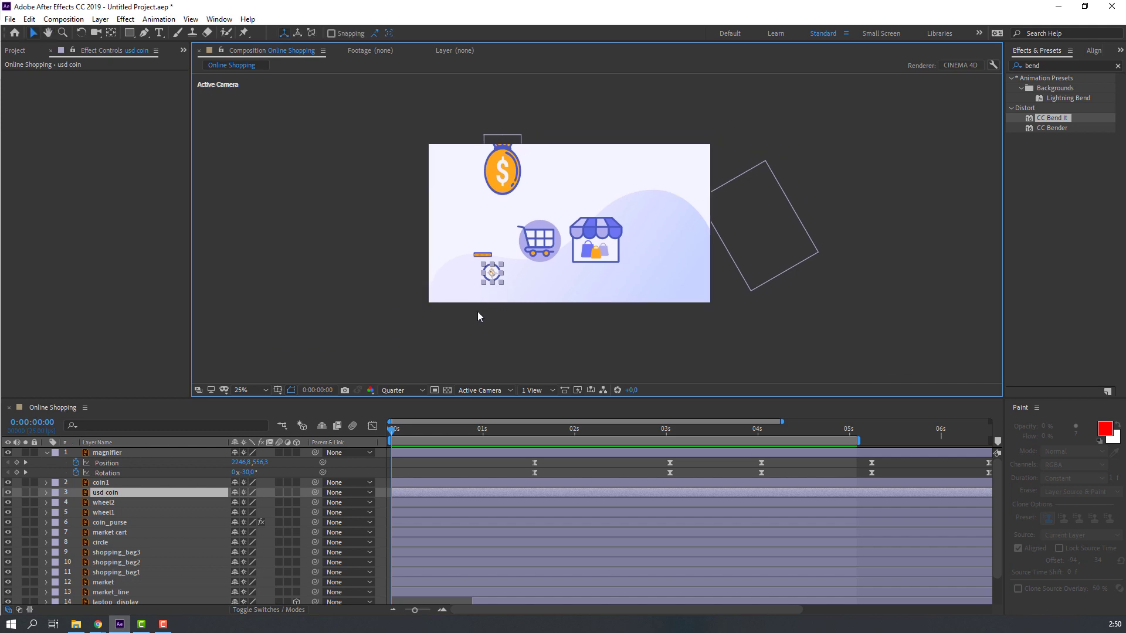
scroll(402, 343, "up", 2)
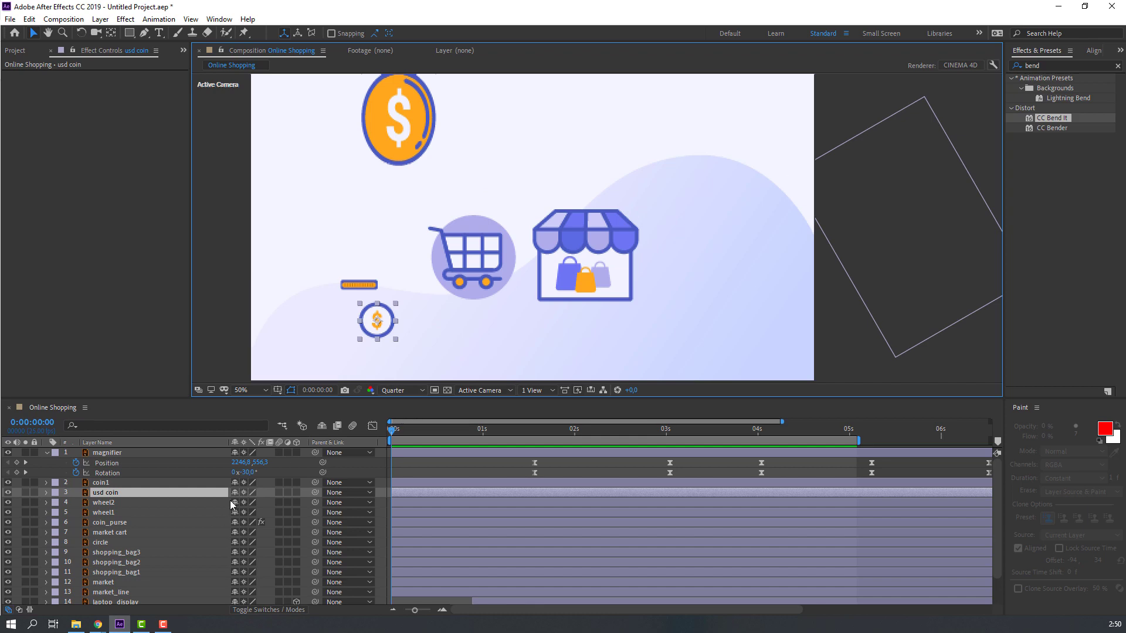
key("r")
key("shift+p")
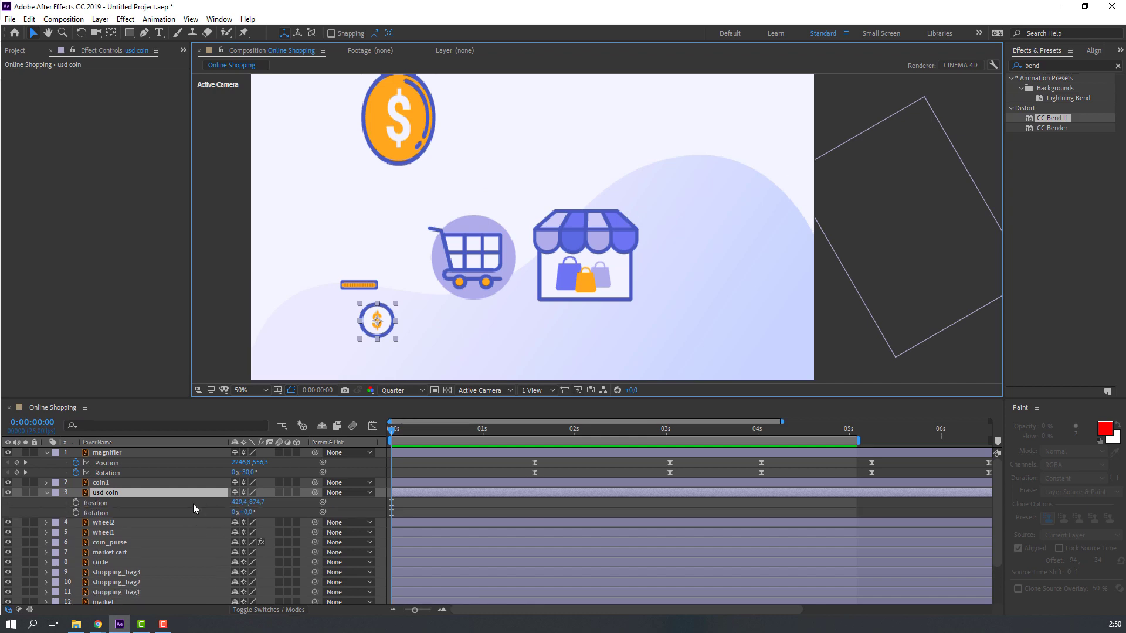
left_click_drag(239, 503, 113, 502)
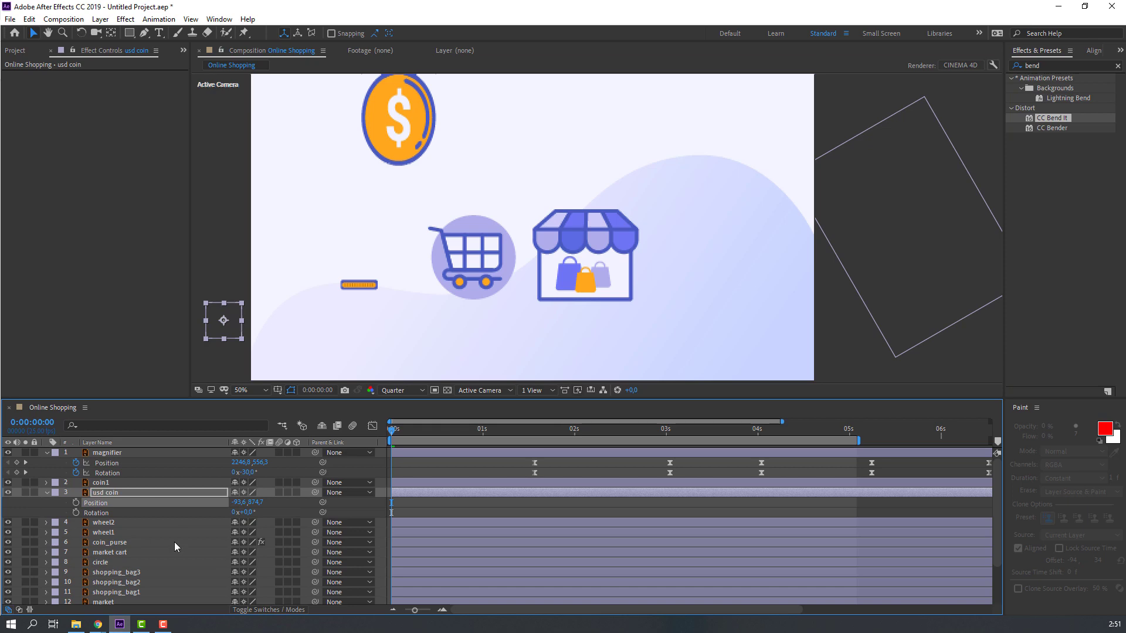
left_click(76, 512)
Step: At 0:00:00:22, keyframe the usd coin's Position at 566.4, 874.7 in front of the coin purse
key("space")
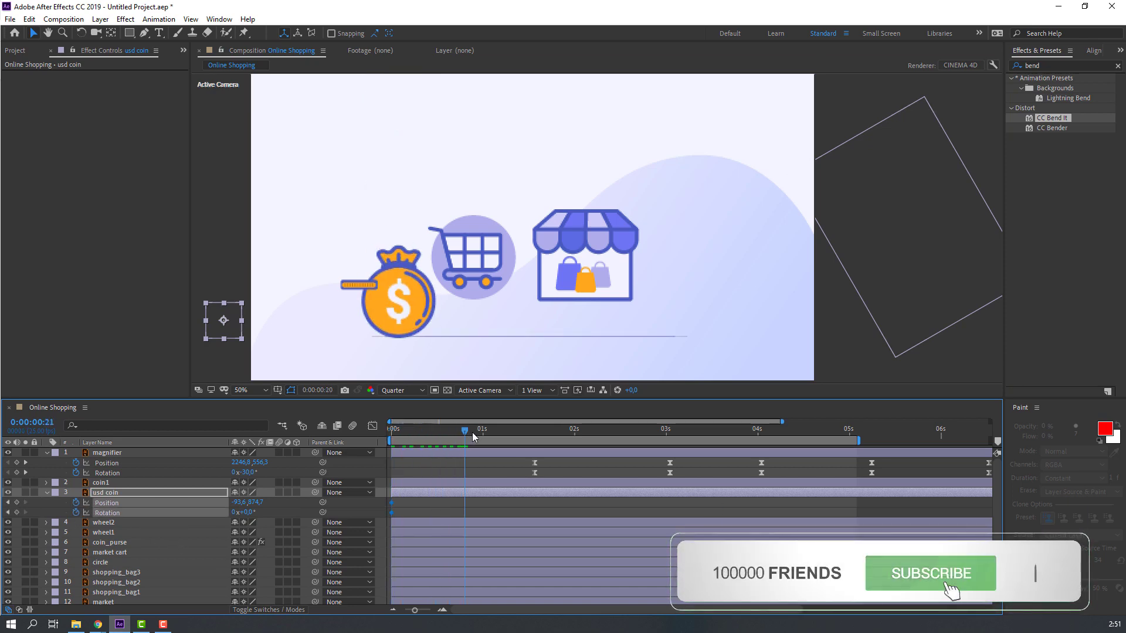
left_click(472, 438)
left_click(271, 516)
left_click_drag(234, 503, 279, 518)
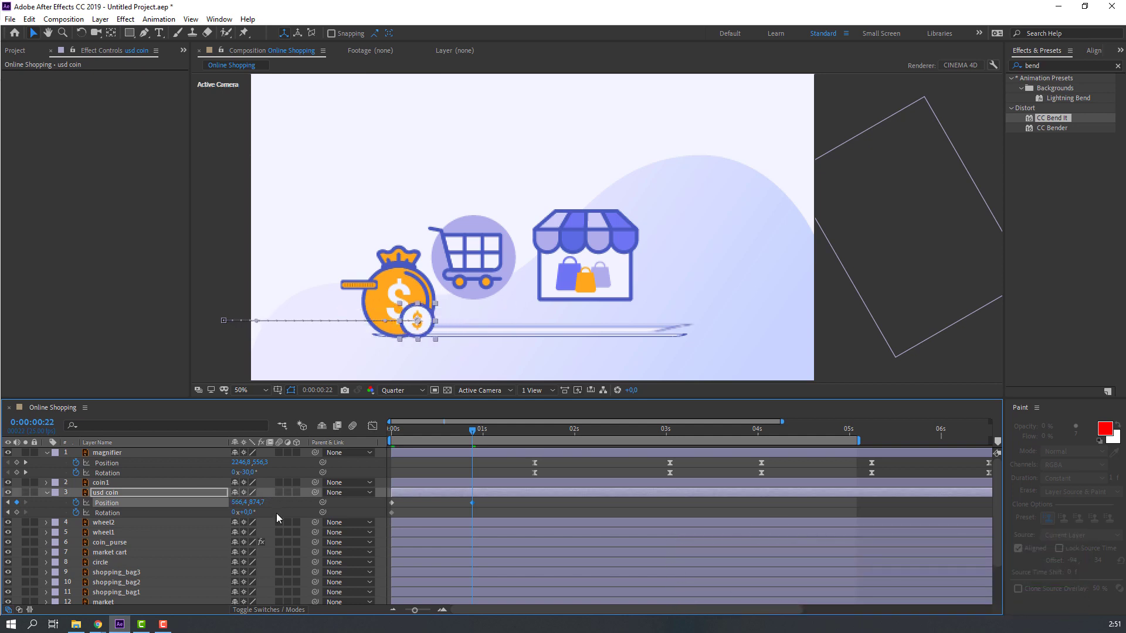
Step: Keyframe the usd coin's Rotation at 2 full turns at 0:00:00:22 and preview the roll
left_click(256, 516)
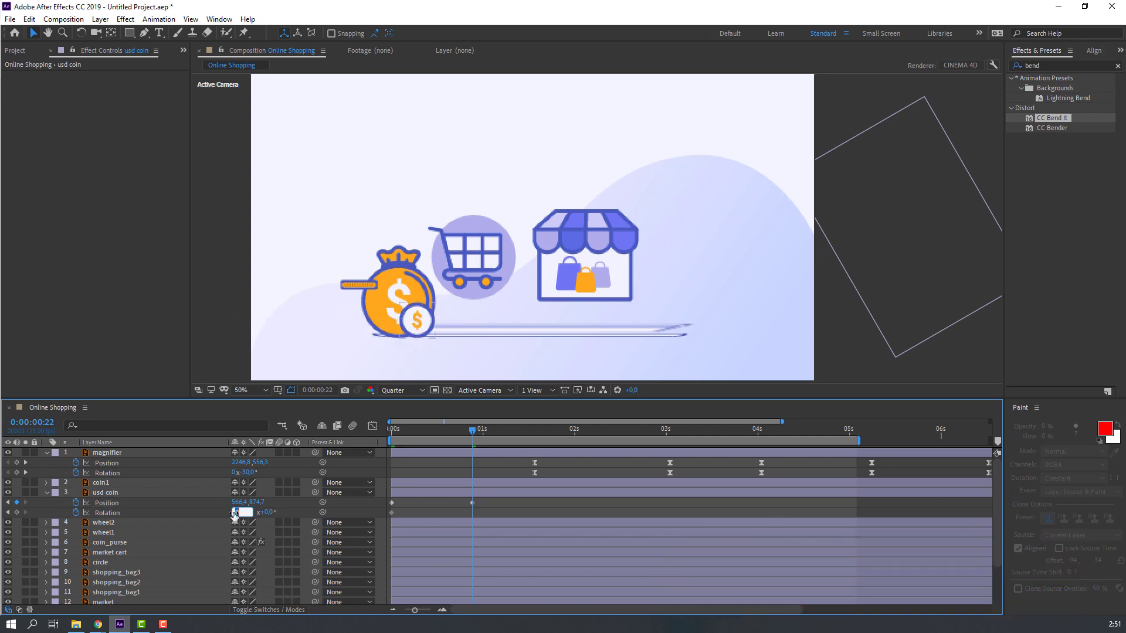
key("Return")
key("space")
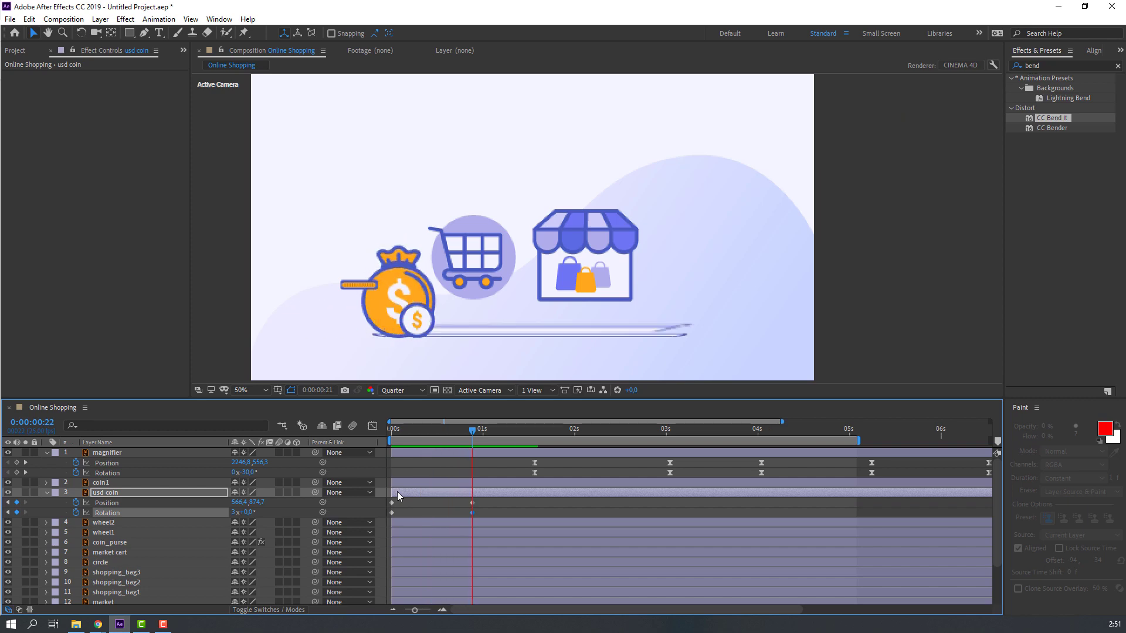
left_click(235, 512)
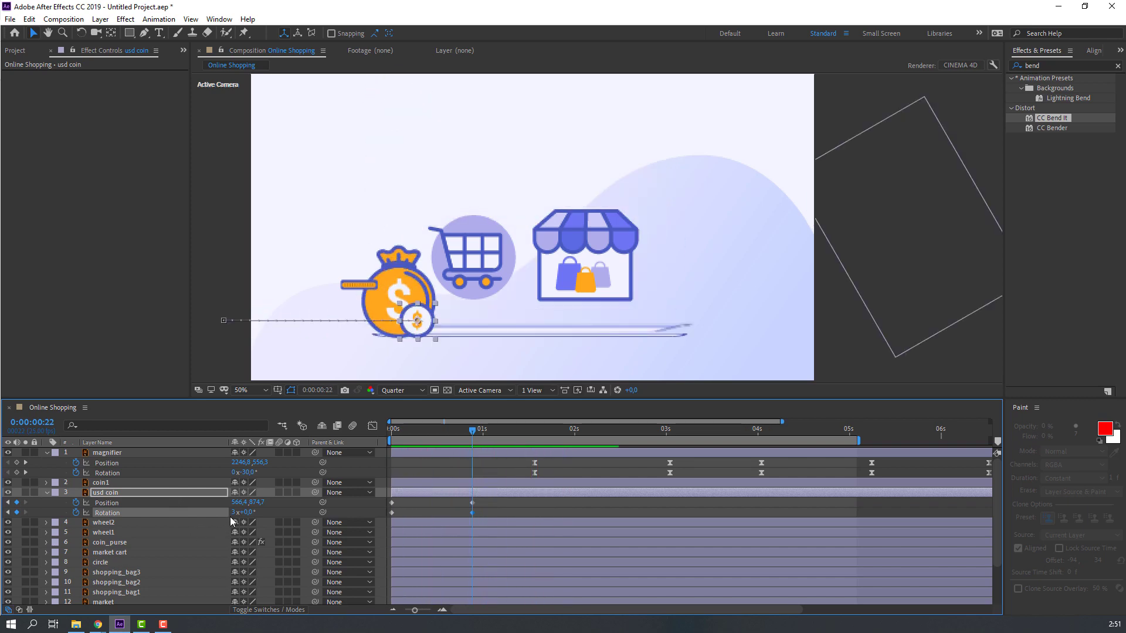
type("2")
key("Return")
key("space")
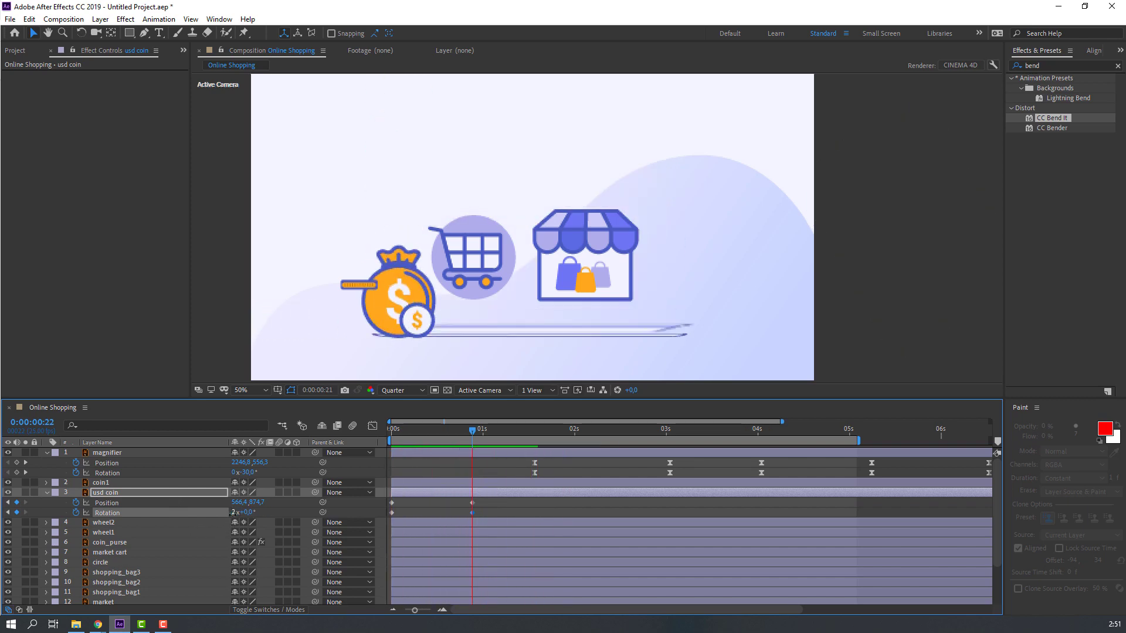
key("space")
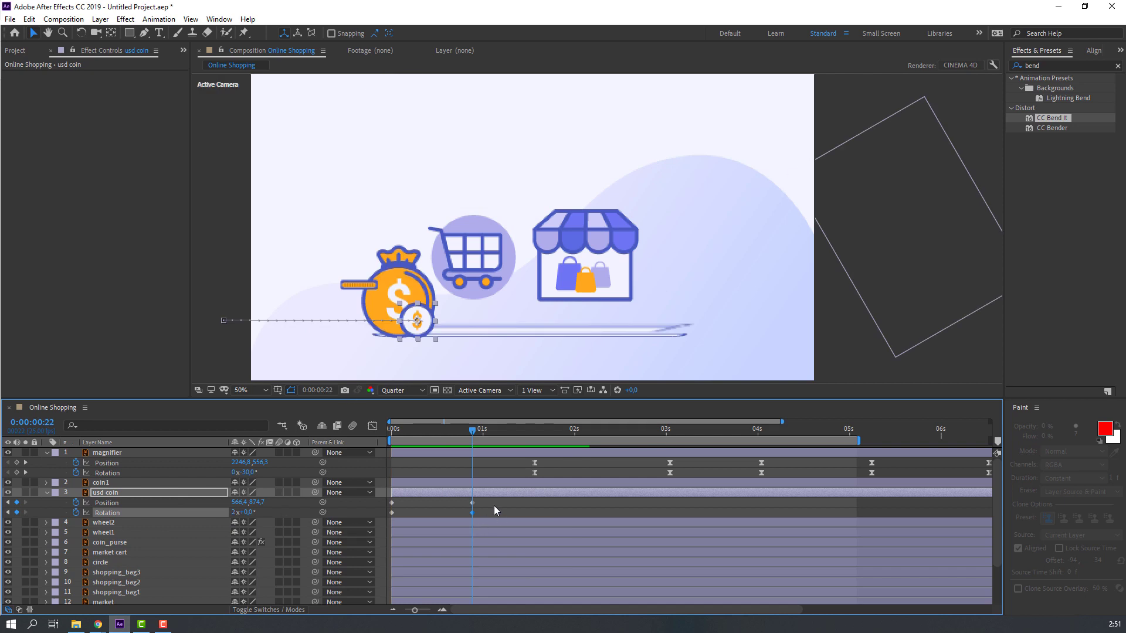
Step: Apply Easy Ease to all of the usd coin's Position and Rotation keyframes
left_click_drag(492, 502, 378, 528)
right_click(392, 507)
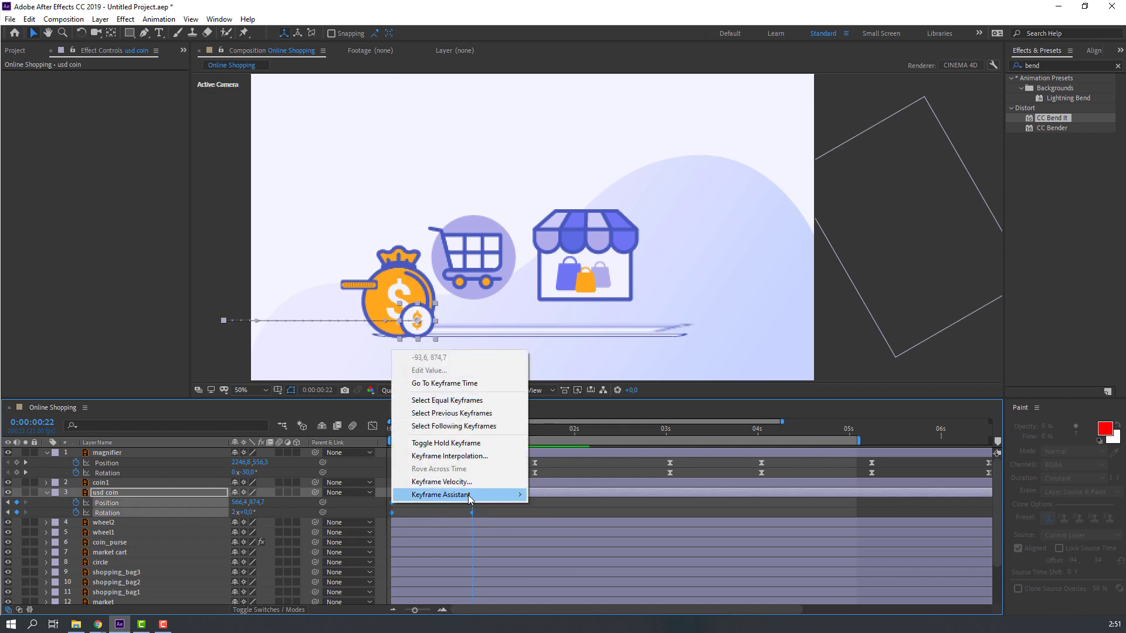
mouse_move(469, 497)
left_click(587, 533)
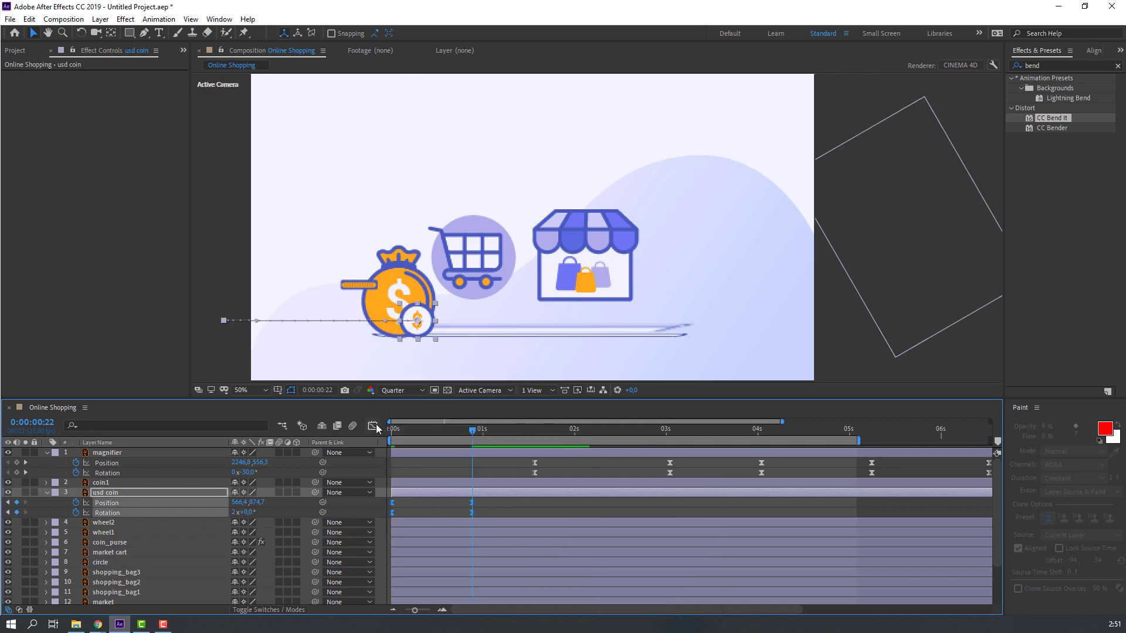
Step: Reshape the usd coin's Position and Rotation speed graphs to peak early and slow down gradually into the last keyframes
left_click(375, 427)
left_click(432, 575)
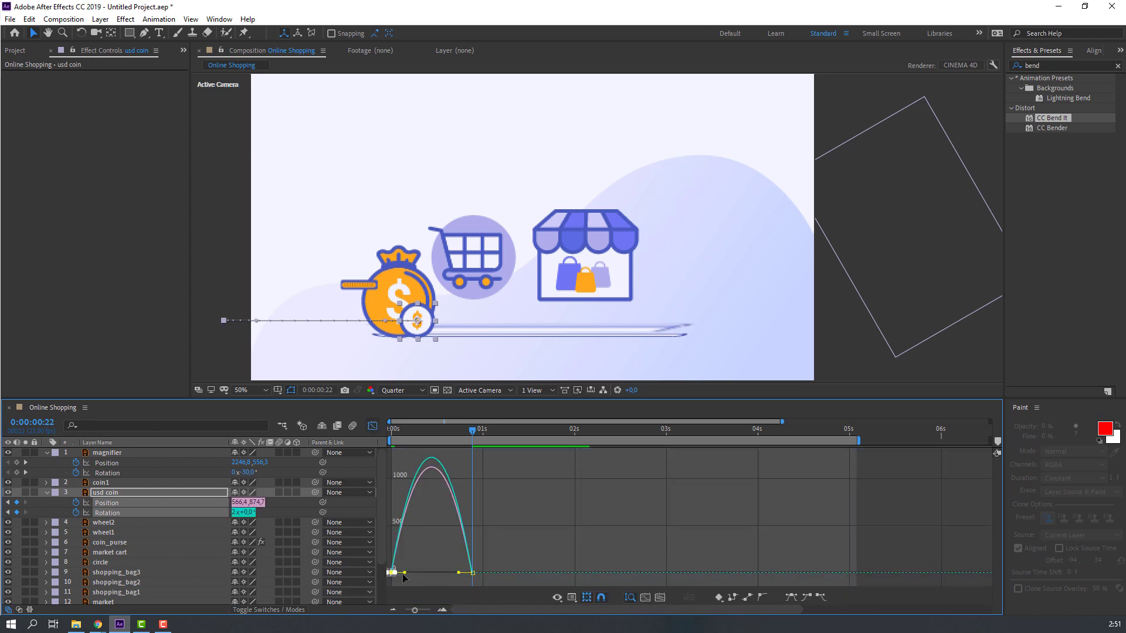
left_click_drag(405, 573, 424, 574)
key("space")
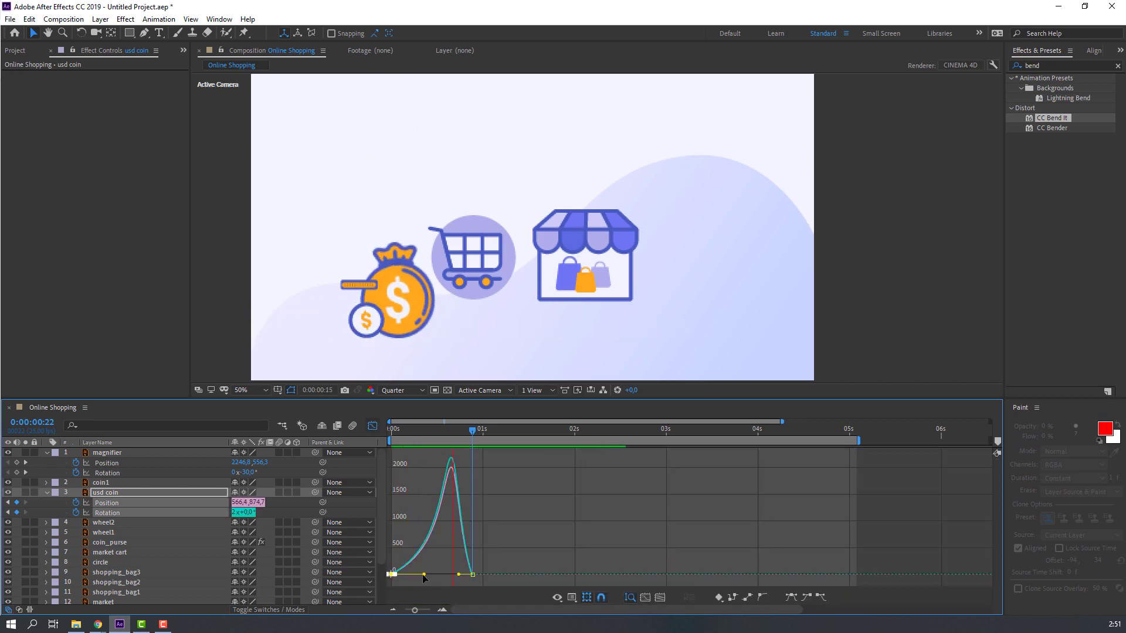
left_click_drag(512, 553, 404, 569)
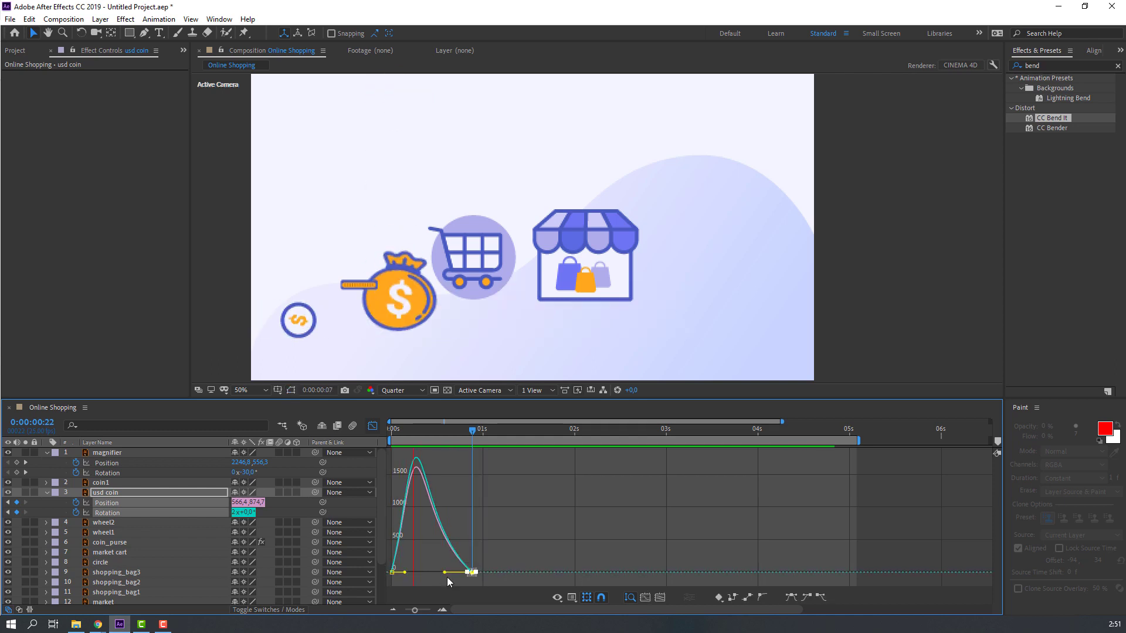
left_click_drag(445, 568, 437, 574)
key("space")
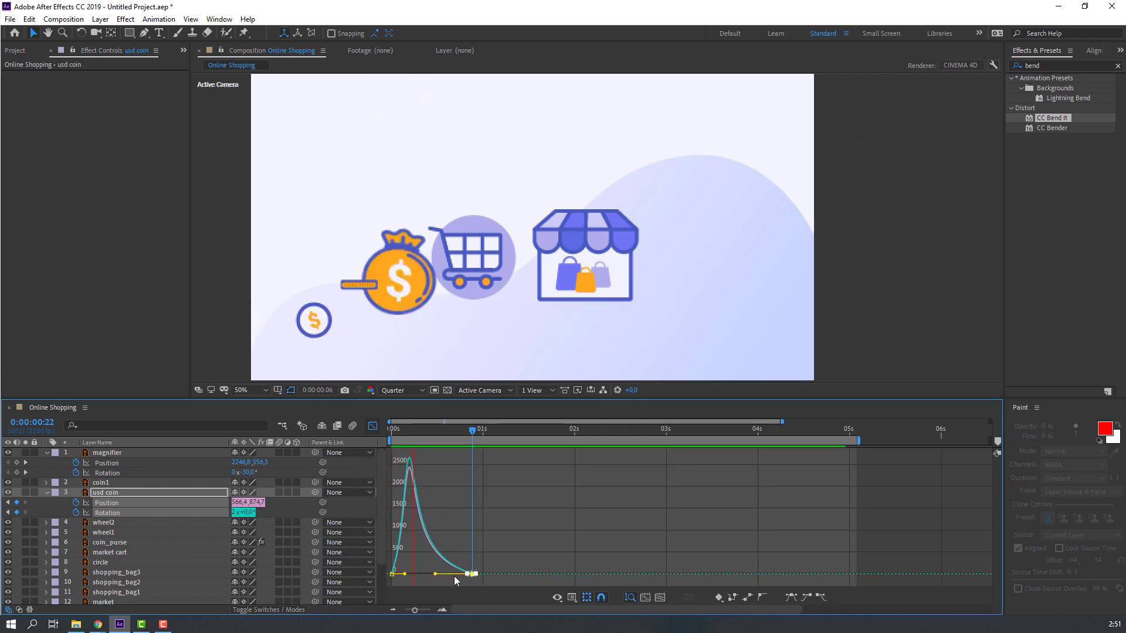
key("space")
key("shift+F3")
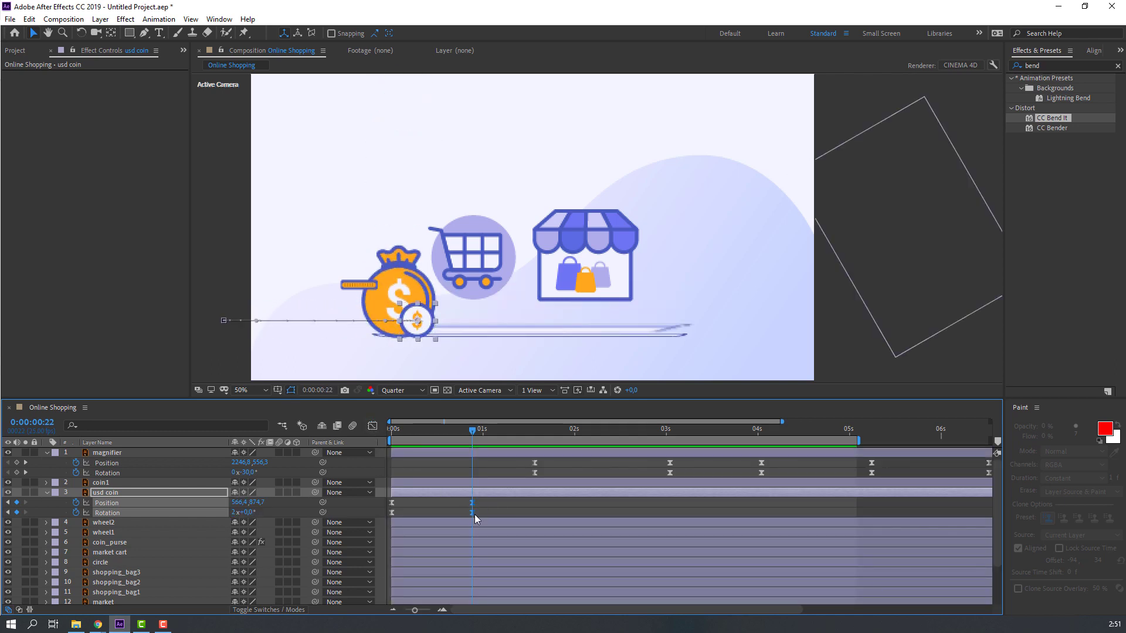
Step: Move the usd coin's last Position and Rotation keyframes to about 1.6 seconds and preview the slower roll
left_click_drag(472, 512, 537, 516)
key("space")
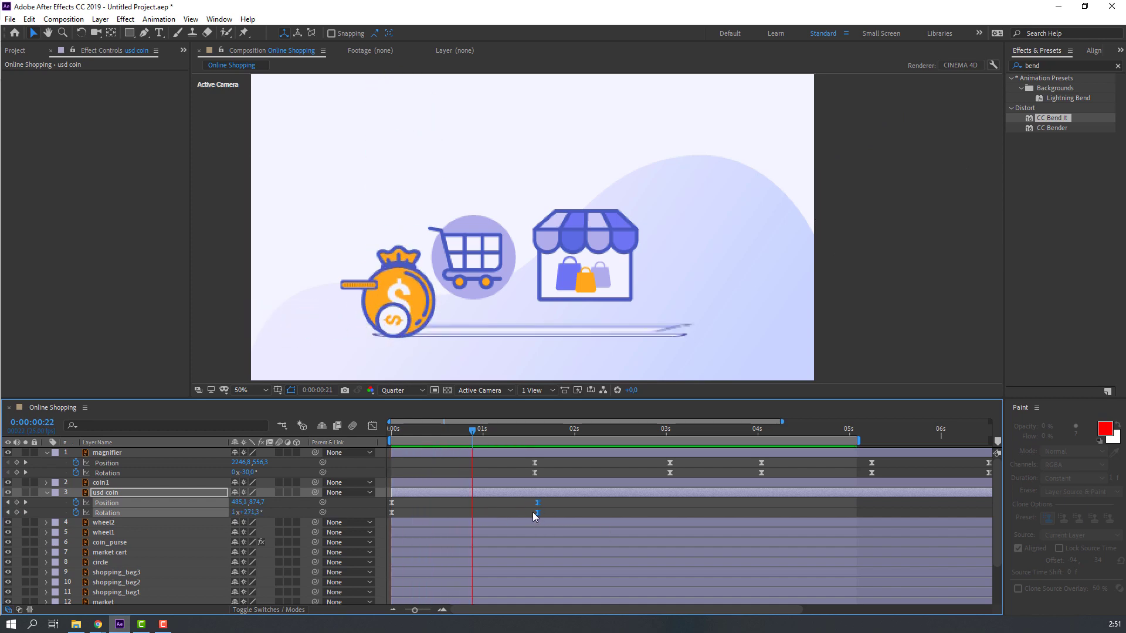
Step: Stop the preview and collapse the keyframed properties of the magnifier and usd coin layers
key("space")
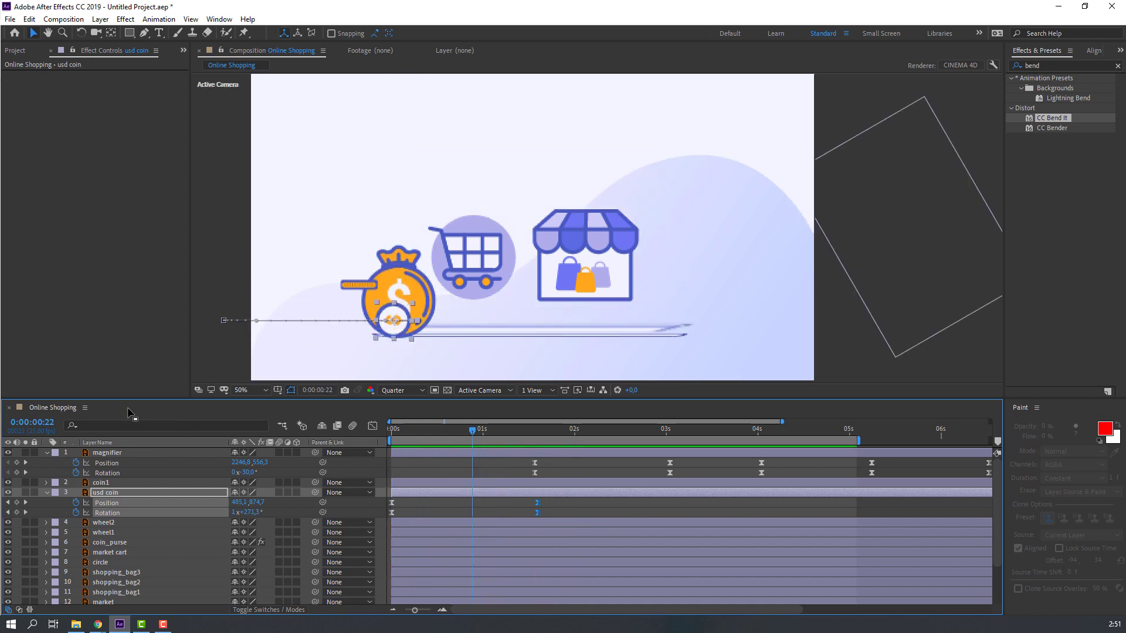
key("F2")
left_click(46, 453)
left_click(46, 473)
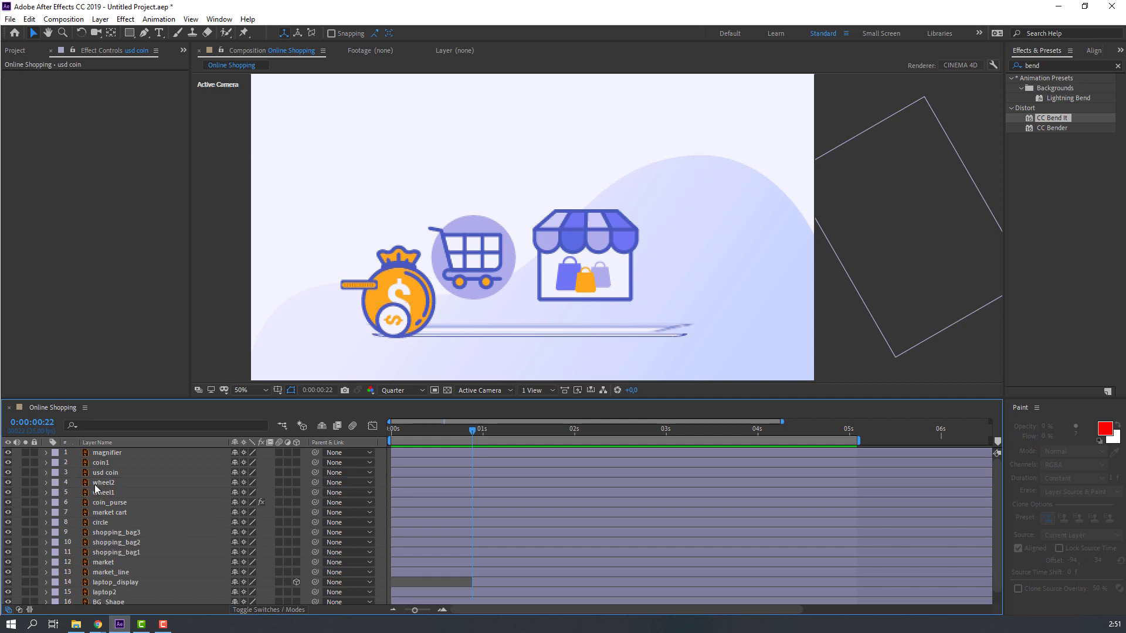
Step: Shift the laptop_display and laptop2 layers earlier so laptop2's first Scale keyframe sits at 0:00:00:00, and preview the result
left_click(146, 581)
scroll(140, 580, "down", 1)
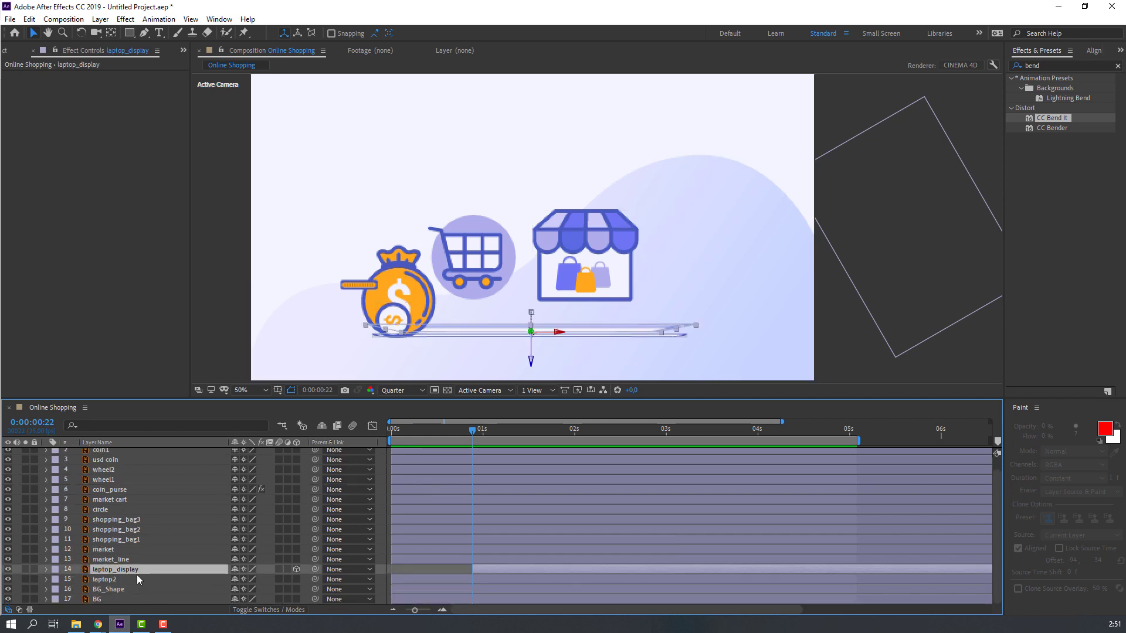
key("u")
scroll(457, 583, "down", 1)
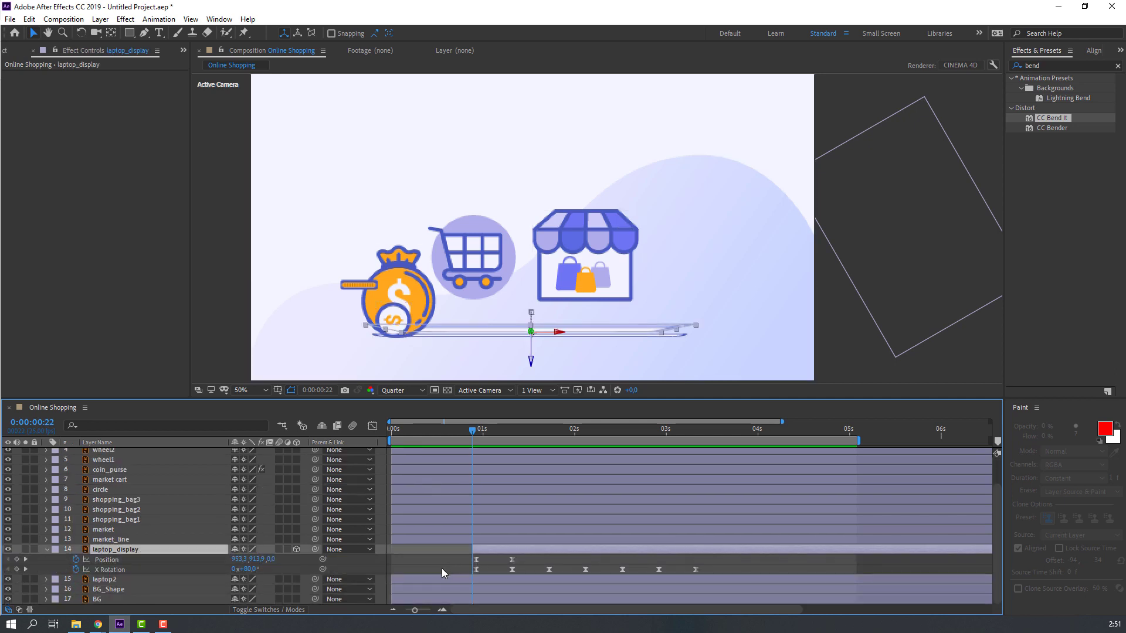
left_click(116, 578)
key("u")
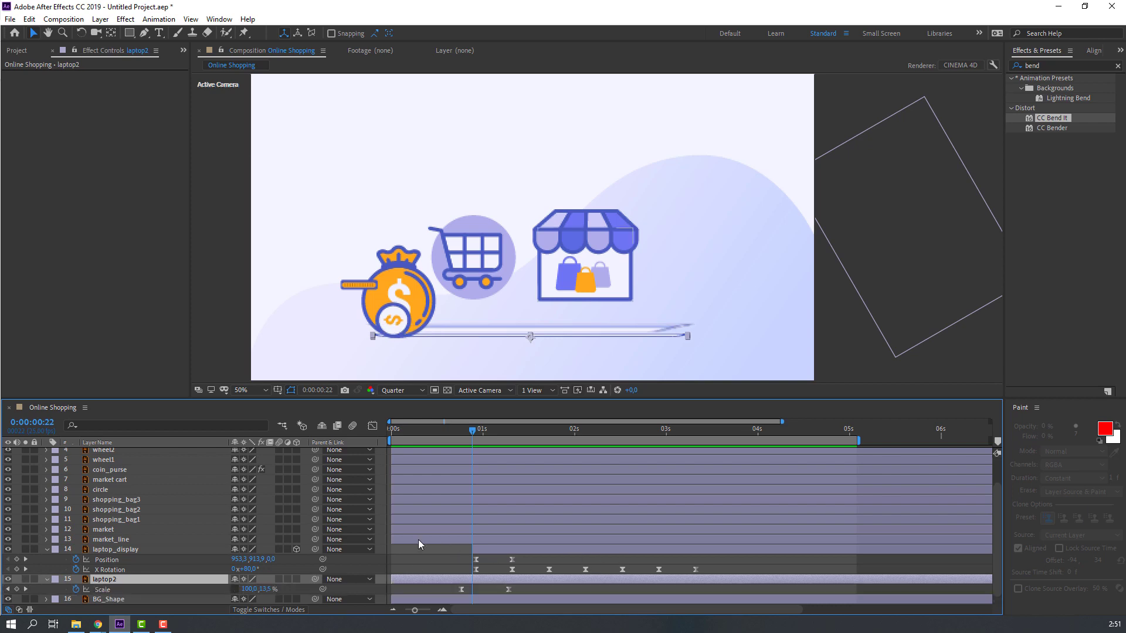
left_click(491, 551, "shift")
left_click_drag(487, 579, 425, 578)
key("space")
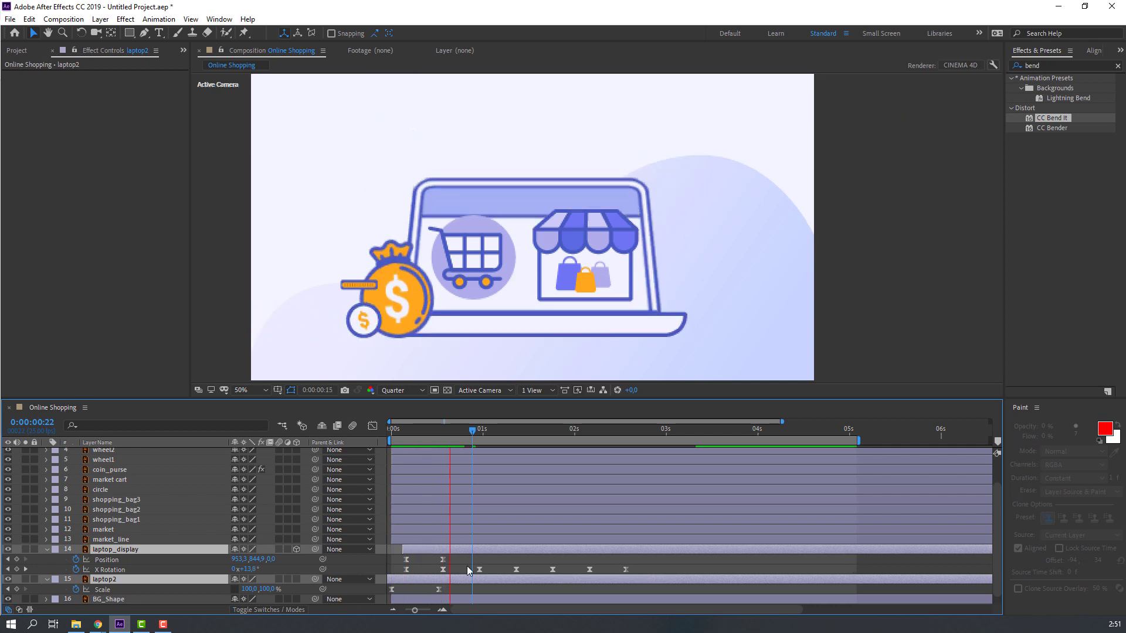
Step: Preview the composition with the whole canvas in view, return to the first frame, and collapse the laptop layers' properties
left_click(265, 390)
left_click(265, 405)
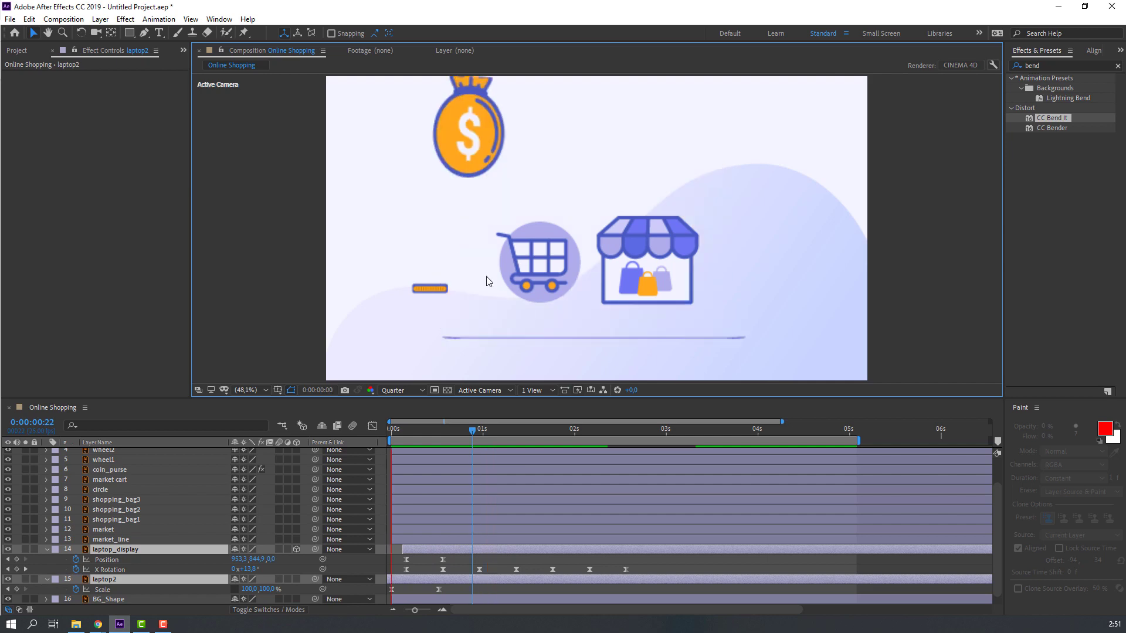
scroll(488, 277, "down", 2)
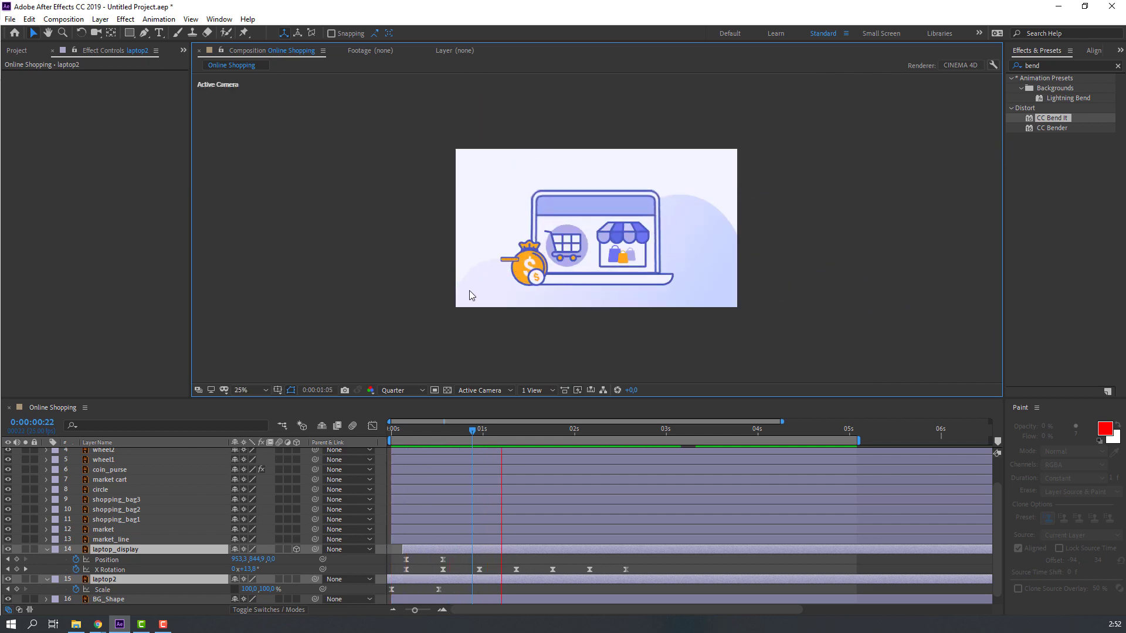
key("space")
key("Home")
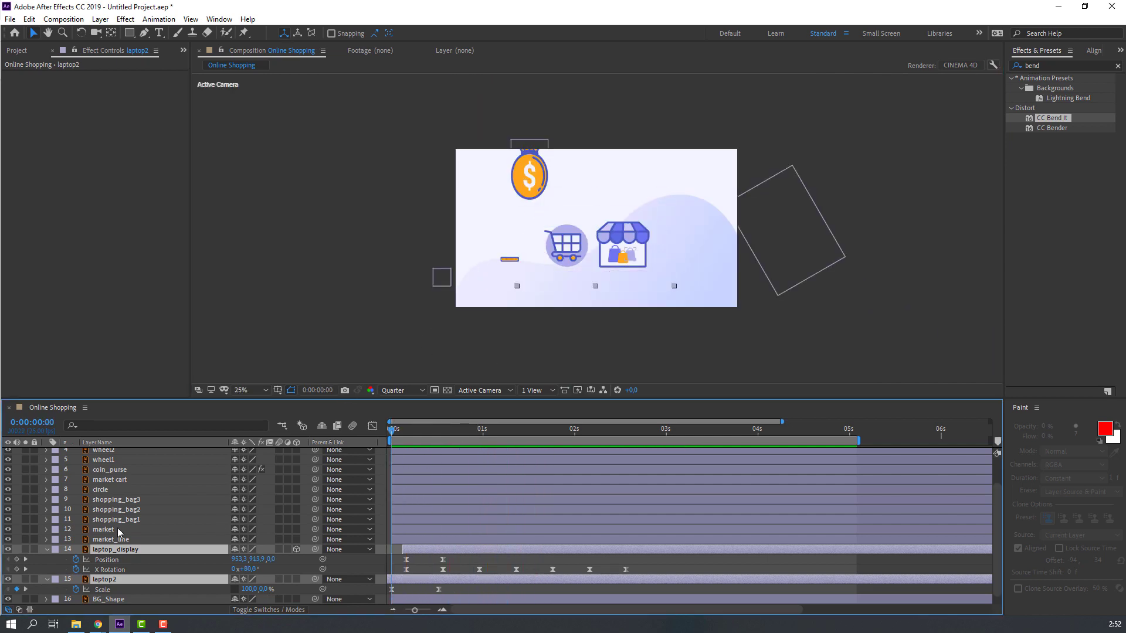
key("u")
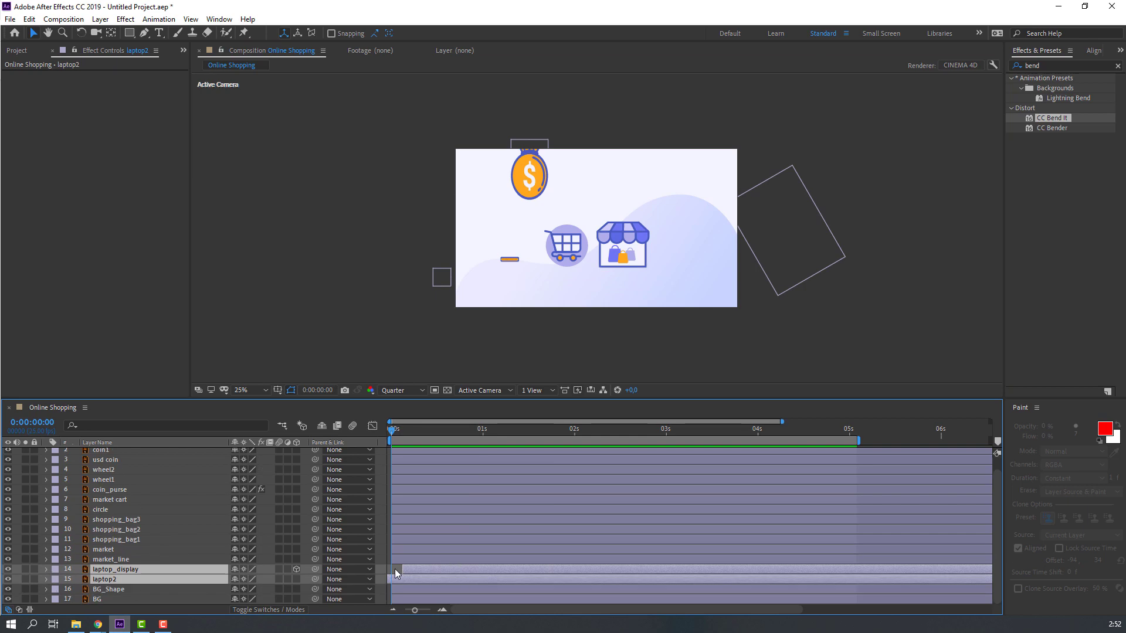
Step: Duplicate the coin1 layer as coin2 and set the preview resolution to Full
left_click(103, 463)
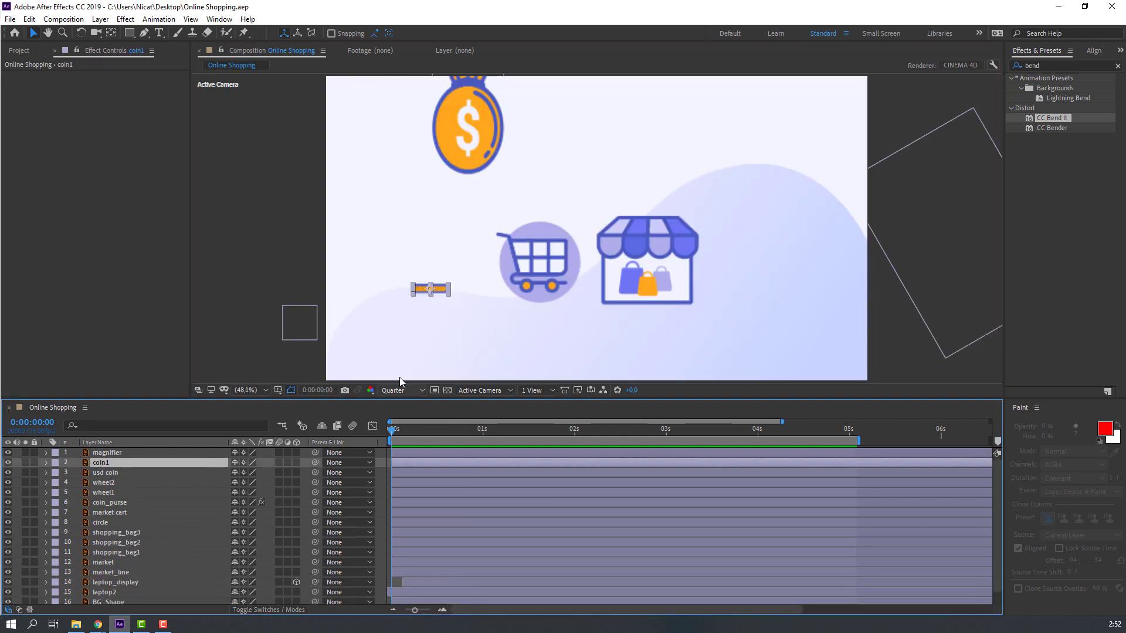
key("p")
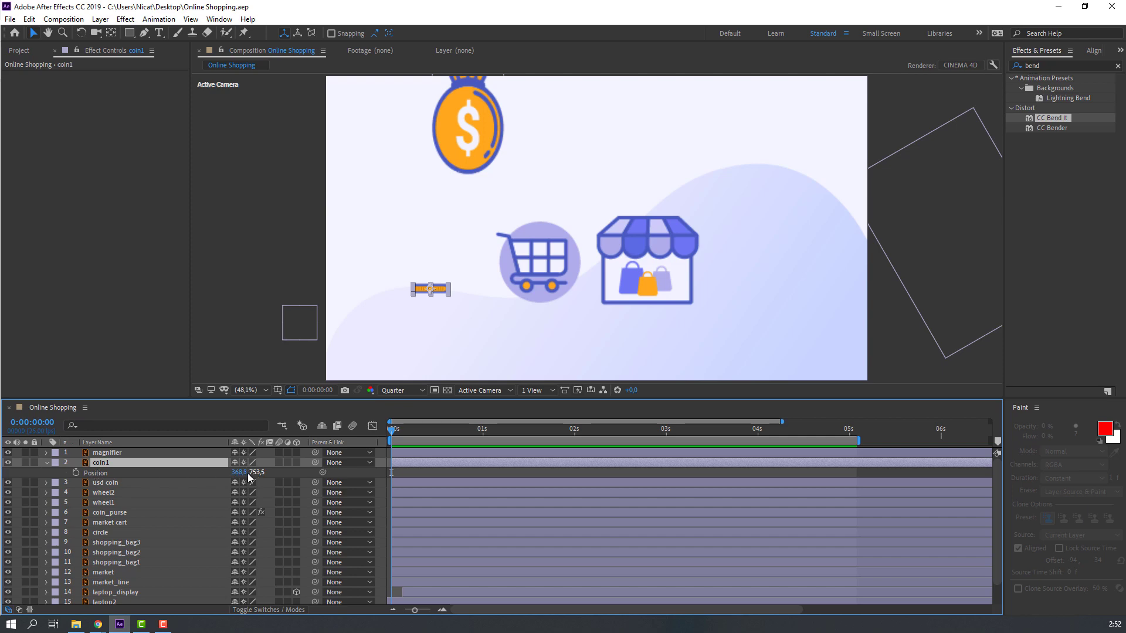
key("ctrl+d")
key("period")
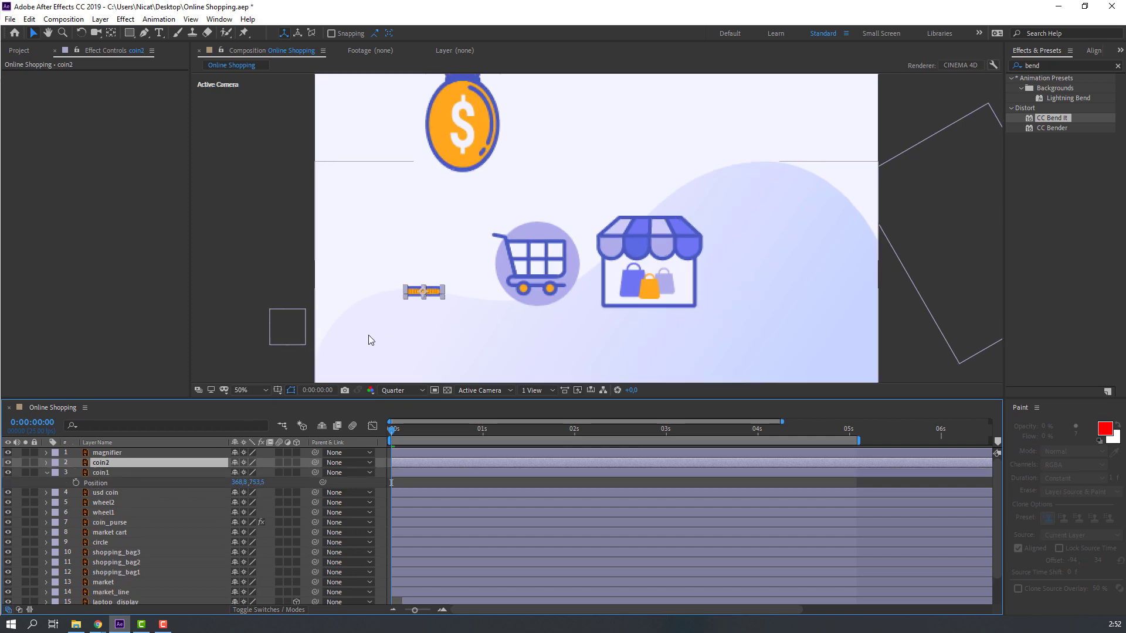
scroll(369, 340, "up", 2)
left_click(403, 390)
left_click(397, 415)
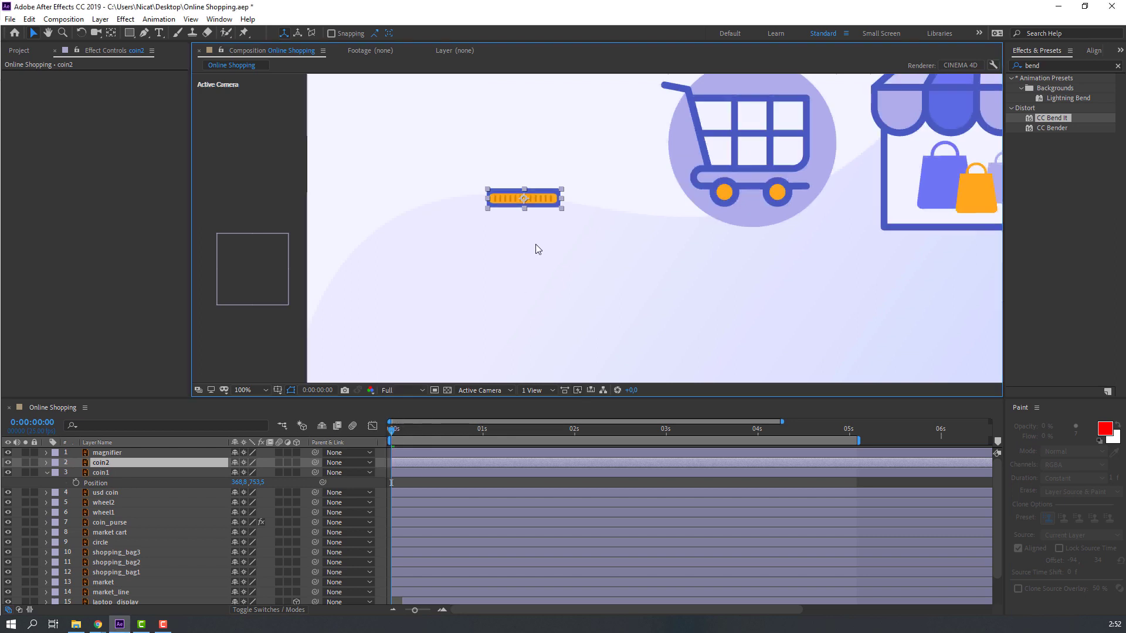
Step: Nudge coin2 down until it sits directly beneath coin1, offset slightly to the right
key("period")
key("shift+Down")
key("shift+Down")
key("shift+Down")
key("shift+Down")
key("shift+Down")
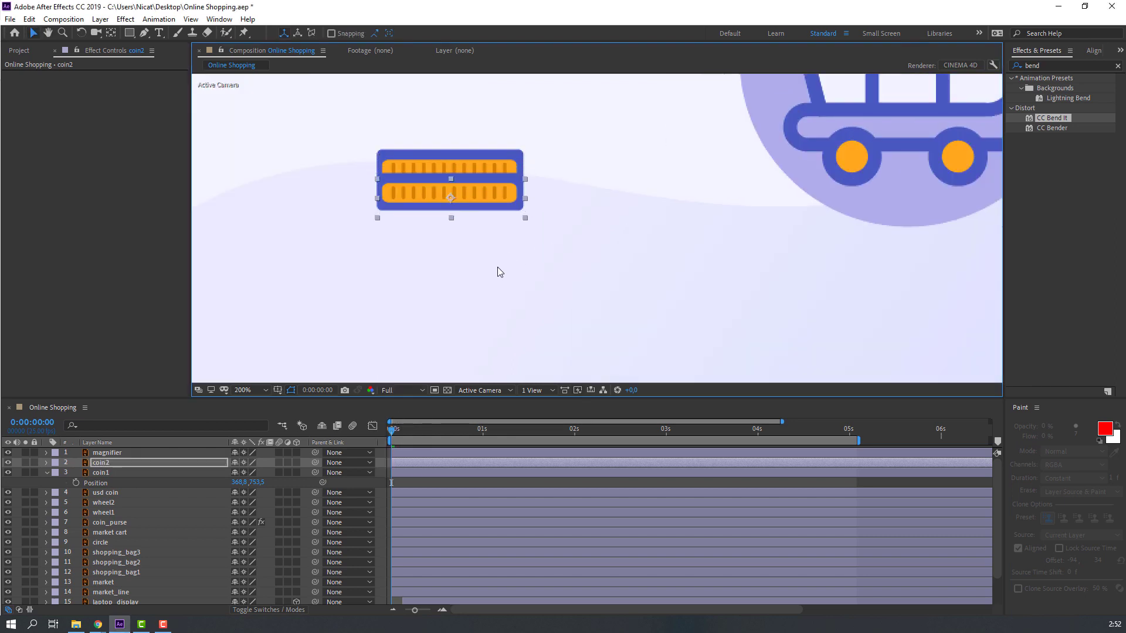
key("Down")
key("Down")
key("Down")
key("Down")
key("Down")
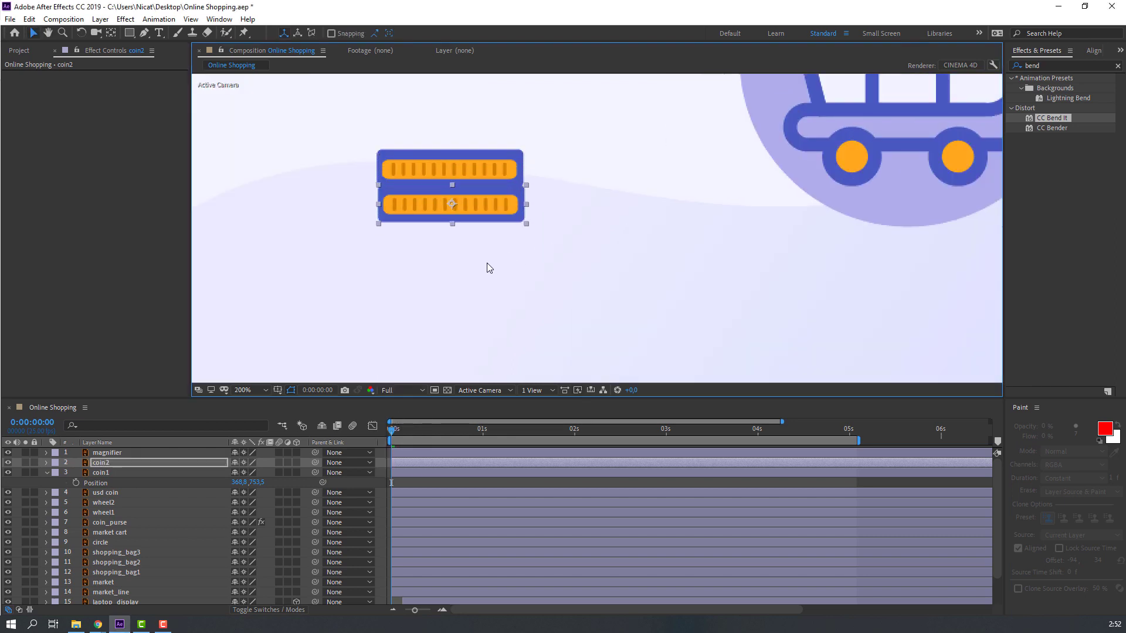
key("Right")
key("Right")
key("Right")
key("Right")
key("Right")
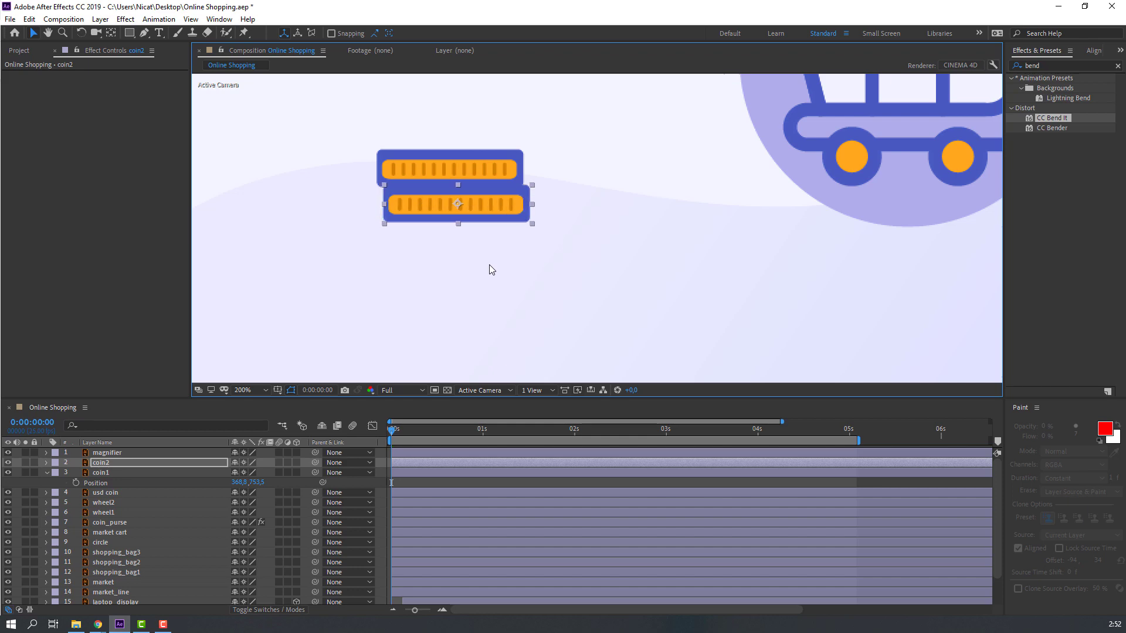
key("Right")
key("Right")
key("Right")
Step: Duplicate coin2 and nudge the copy directly beneath it, offset slightly to the left
left_click(91, 464)
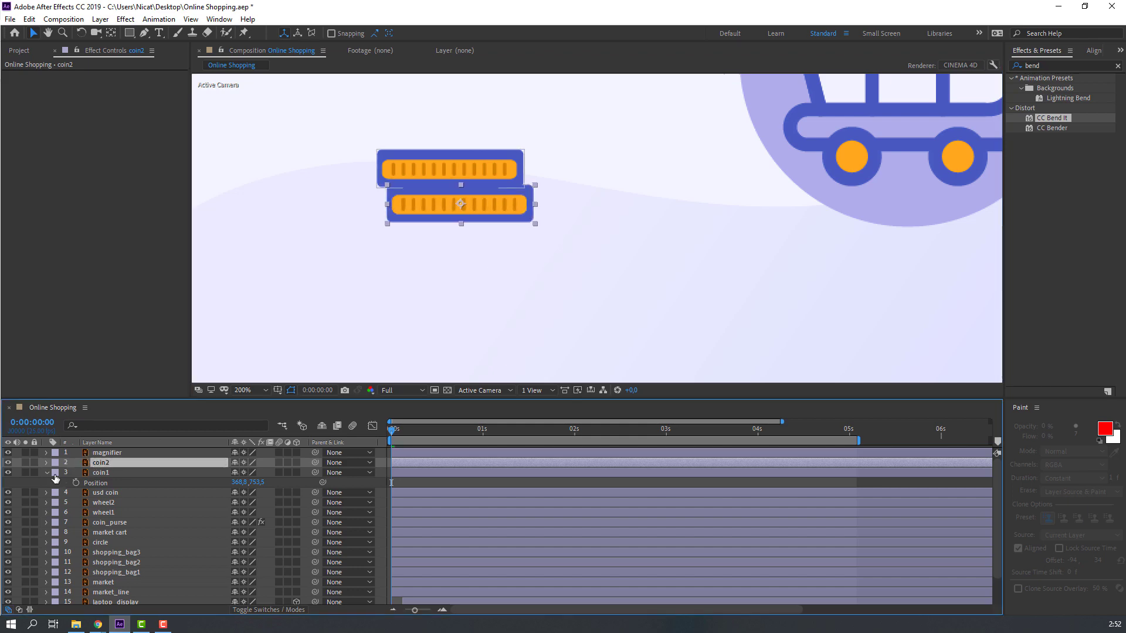
key("ctrl+d")
key("Down")
key("Down")
key("Down")
key("Down")
key("Down")
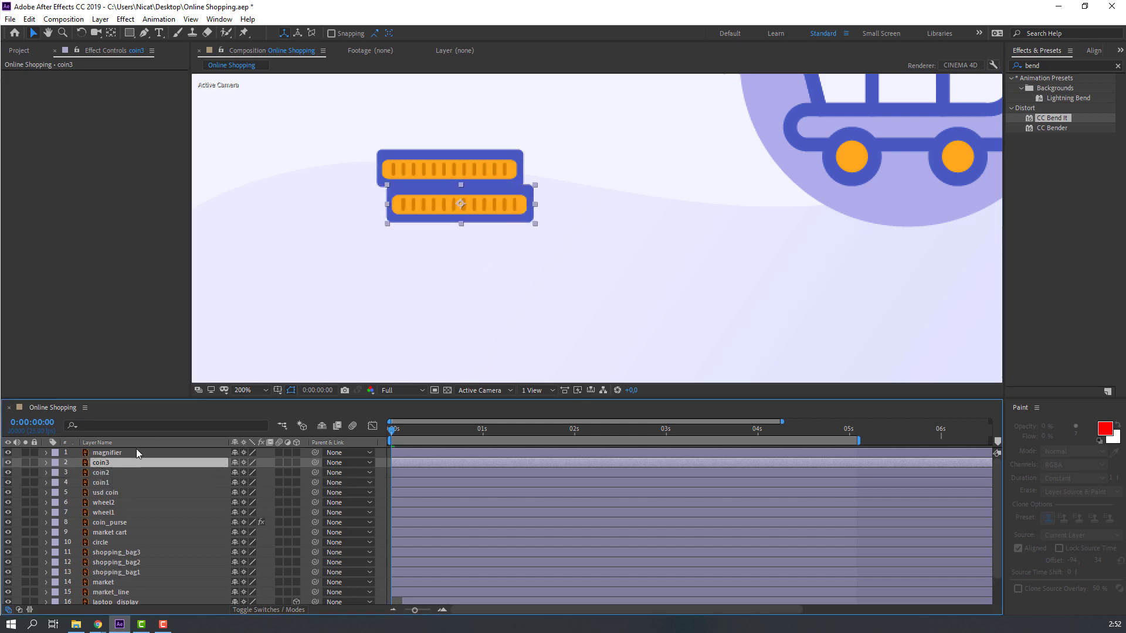
key("Down")
key("Down")
key("Down")
key("Down")
key("Down")
key("Down")
key("Down")
key("Down")
key("Down")
key("Down")
key("Down")
key("Down")
key("Down")
key("Down")
key("Down")
key("Down")
key("Down")
key("Down")
key("Down")
key("Down")
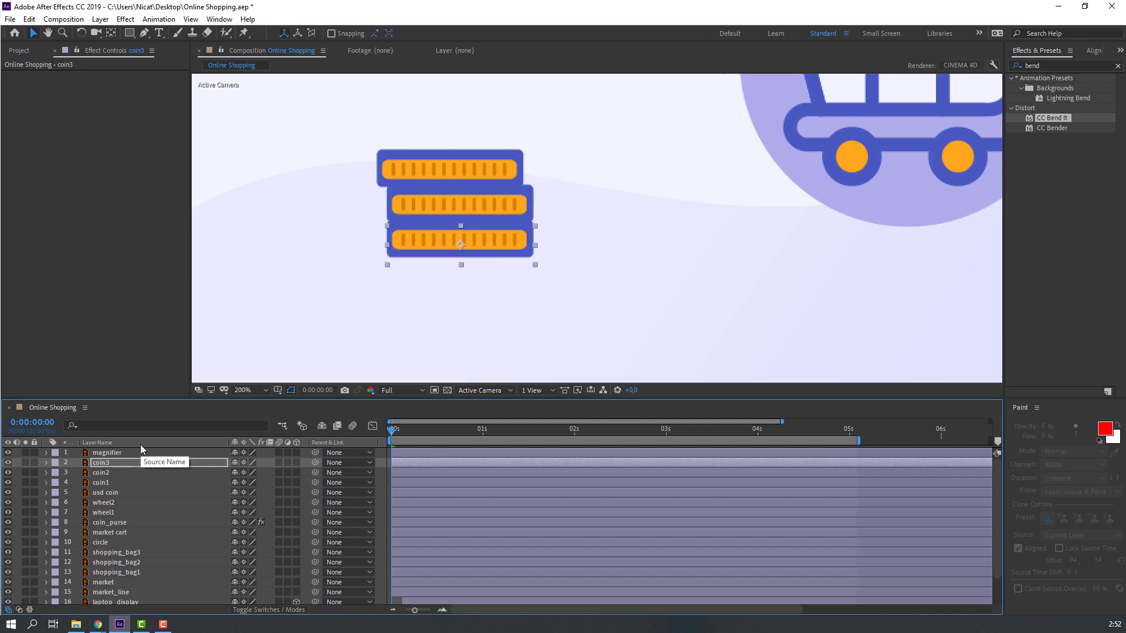
key("Left")
key("Left")
key("Left")
key("Left")
key("Left")
key("Left")
Step: Duplicate coin3 and nudge the copy directly beneath it, offset to the right
key("ctrl+d")
key("Down")
key("Down")
key("Down")
key("Down")
key("Down")
key("Down")
key("Down")
key("Down")
key("Down")
key("Down")
key("Down")
key("Down")
key("Down")
key("Down")
key("Down")
key("Down")
key("Right")
key("Right")
key("Right")
key("Right")
key("Right")
key("Right")
key("Right")
key("Right")
key("Right")
key("Right")
key("Right")
key("Right")
key("Right")
Step: Duplicate coin4 and nudge the copy directly beneath it, offset slightly to the left
key("ctrl+d")
key("Down")
key("Down")
key("Down")
key("Down")
key("Down")
key("Down")
key("Down")
key("Down")
key("Down")
key("Down")
key("Down")
key("Down")
key("Down")
key("Down")
key("Down")
key("Down")
key("Left")
key("Left")
key("Left")
key("Left")
key("Left")
key("Left")
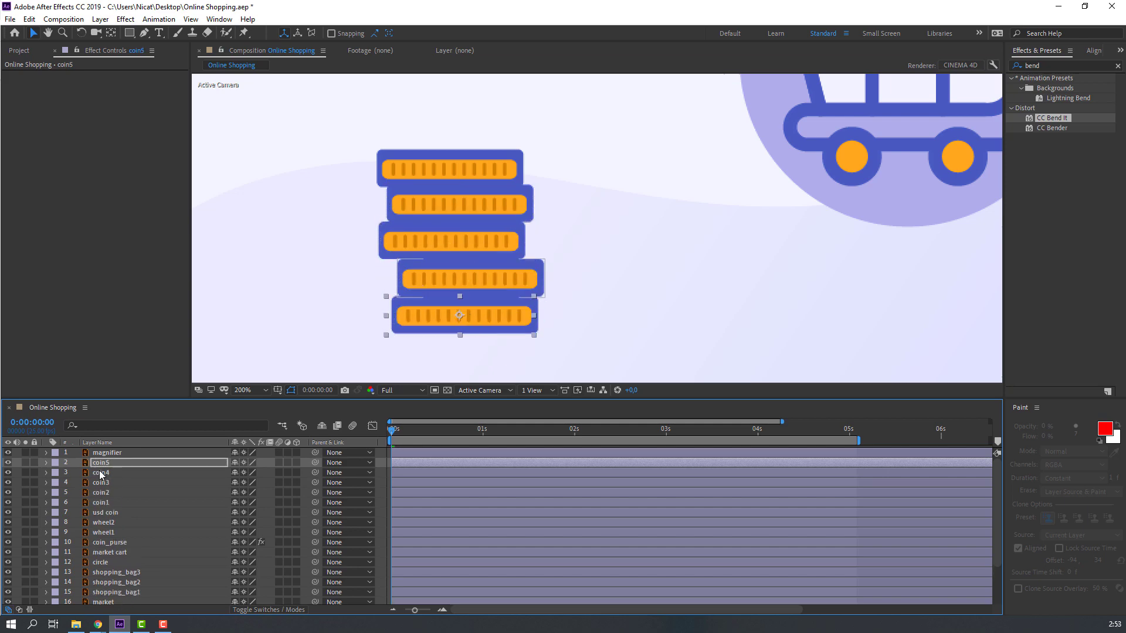
Step: Add coin6 and coin7 beneath coin5 to complete a seven-coin stack, with the lowest coin offset to the right
key("Down")
key("Down")
key("Down")
key("Down")
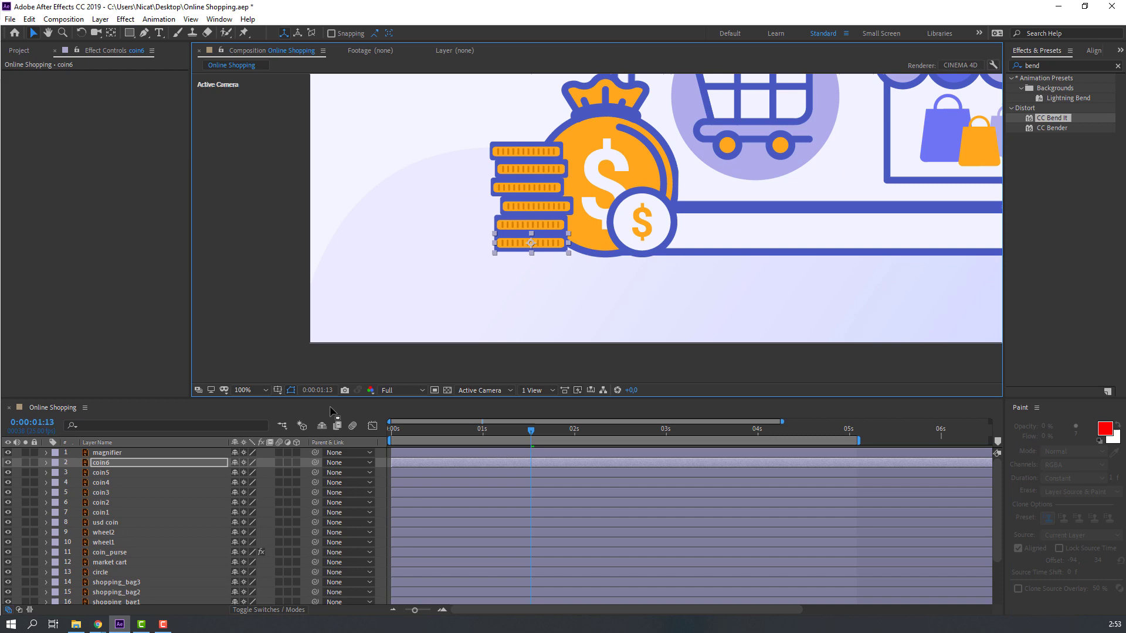
key("ctrl+d")
key("shift+Down")
key("shift+Down")
key("shift+Down")
key("shift+Right")
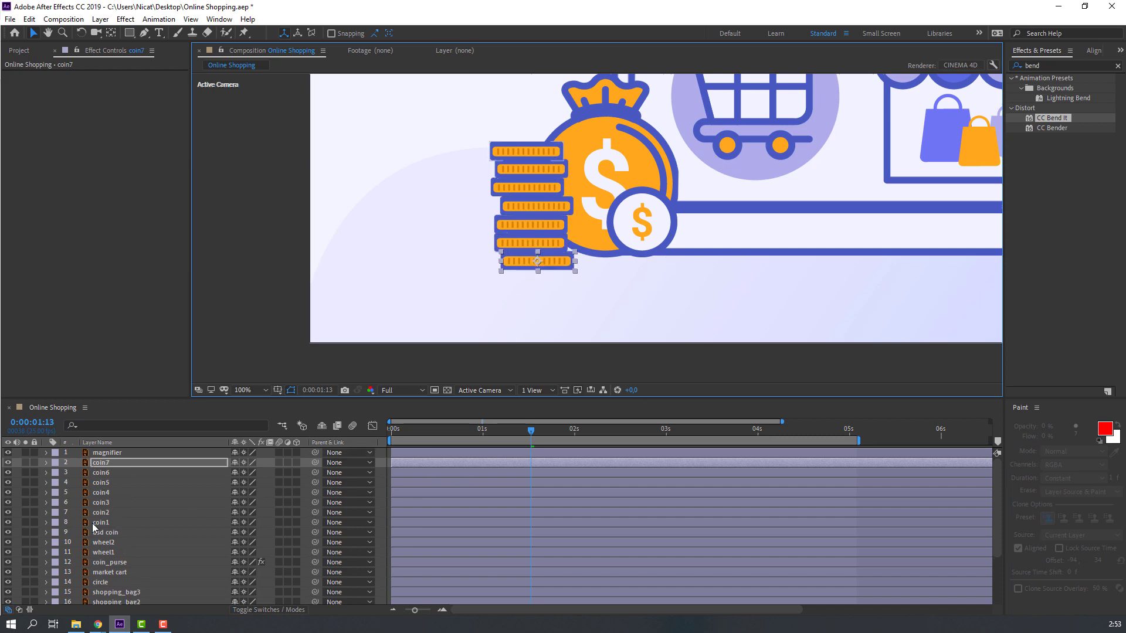
Step: Set the preview resolution to Quarter and add Position keyframes to coin1 through coin7 at 0:00:01:01
left_click(94, 524)
left_click(396, 391)
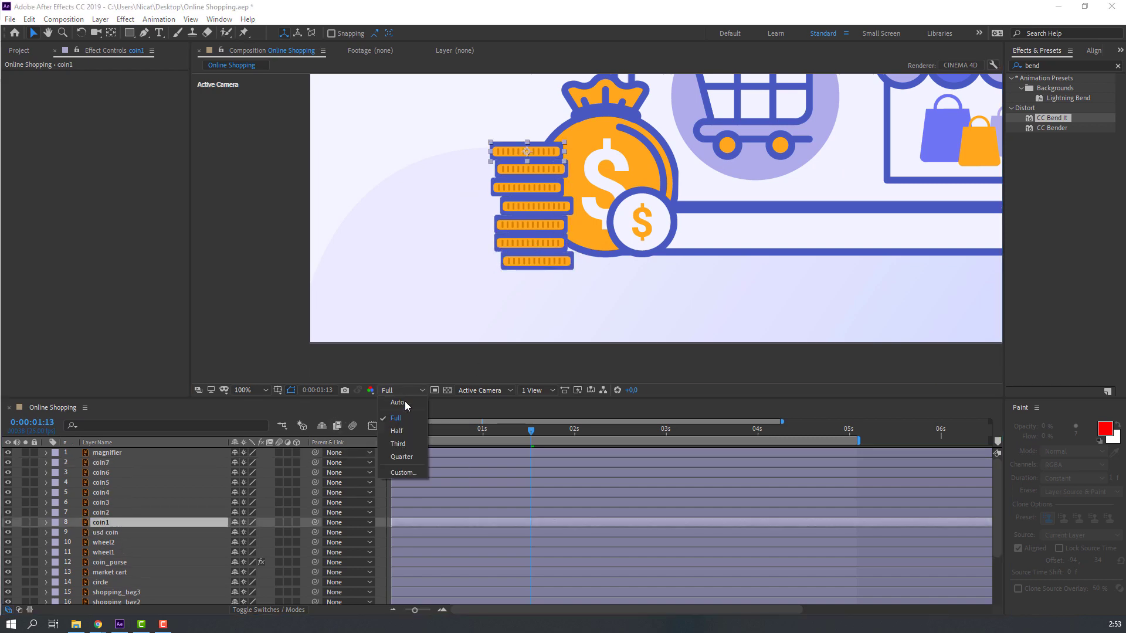
left_click(401, 457)
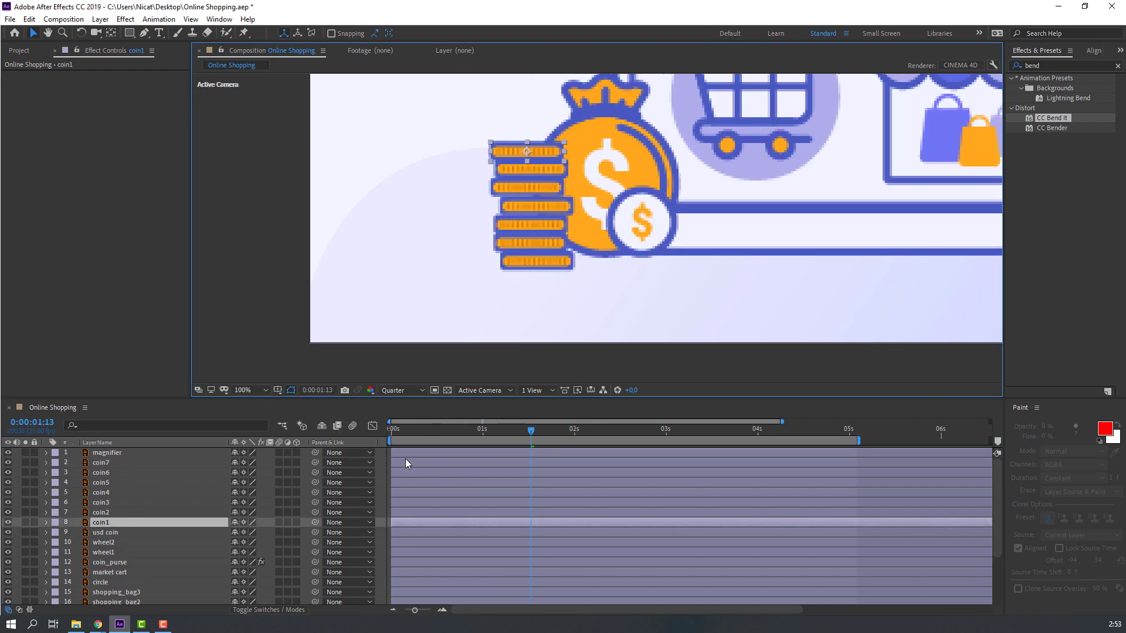
left_click(116, 464, "shift")
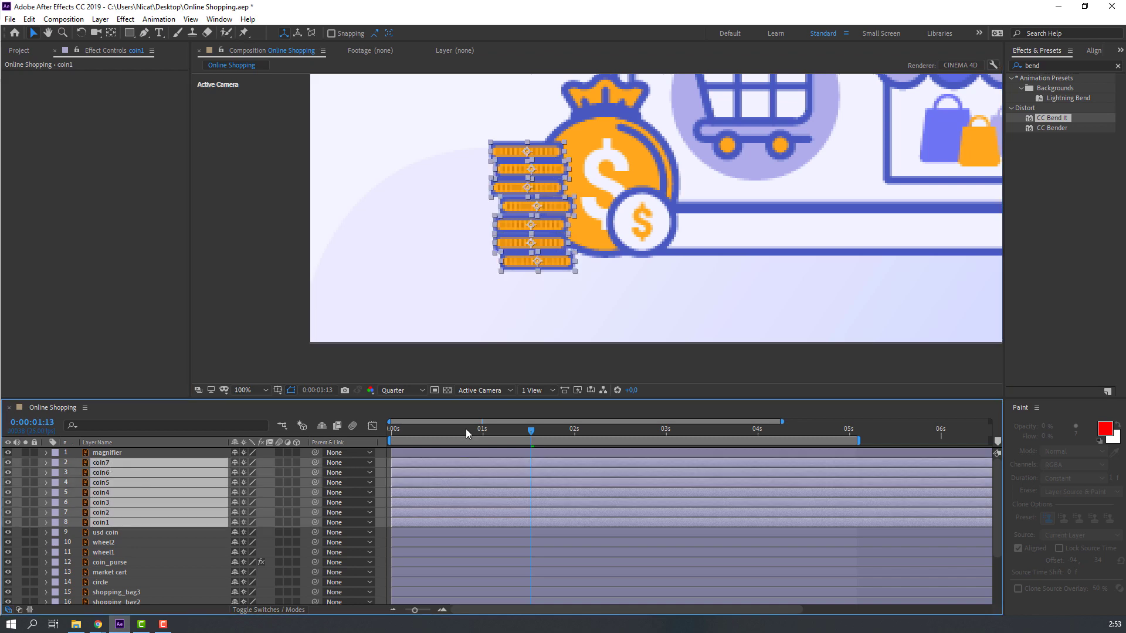
left_click(486, 430)
key("p")
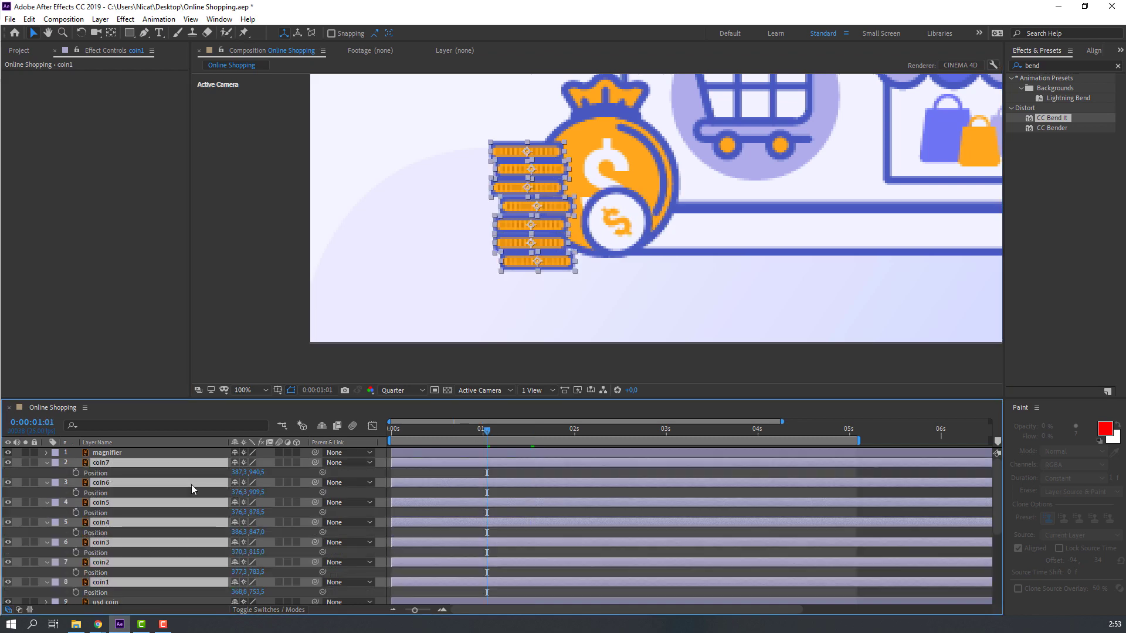
left_click(76, 473)
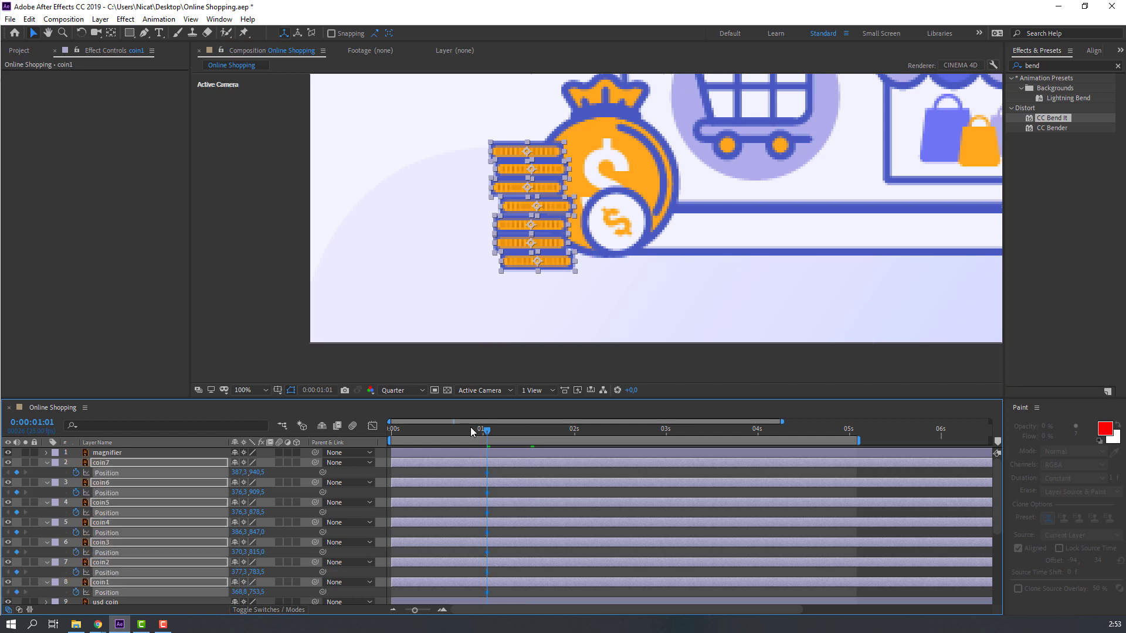
Step: At 0:00:00:00, move all seven coins straight up by about 334 px and preview the drop
left_click_drag(482, 433, 388, 433)
scroll(501, 317, "down", 1)
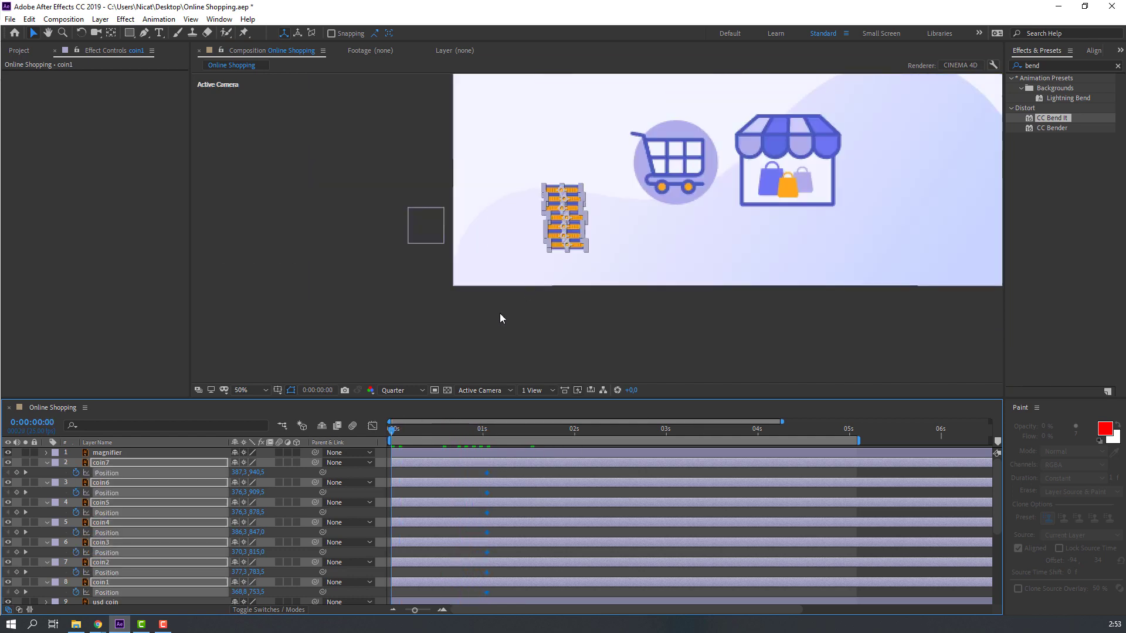
left_click_drag(564, 217, 564, 128)
left_click_drag(548, 321, 459, 383)
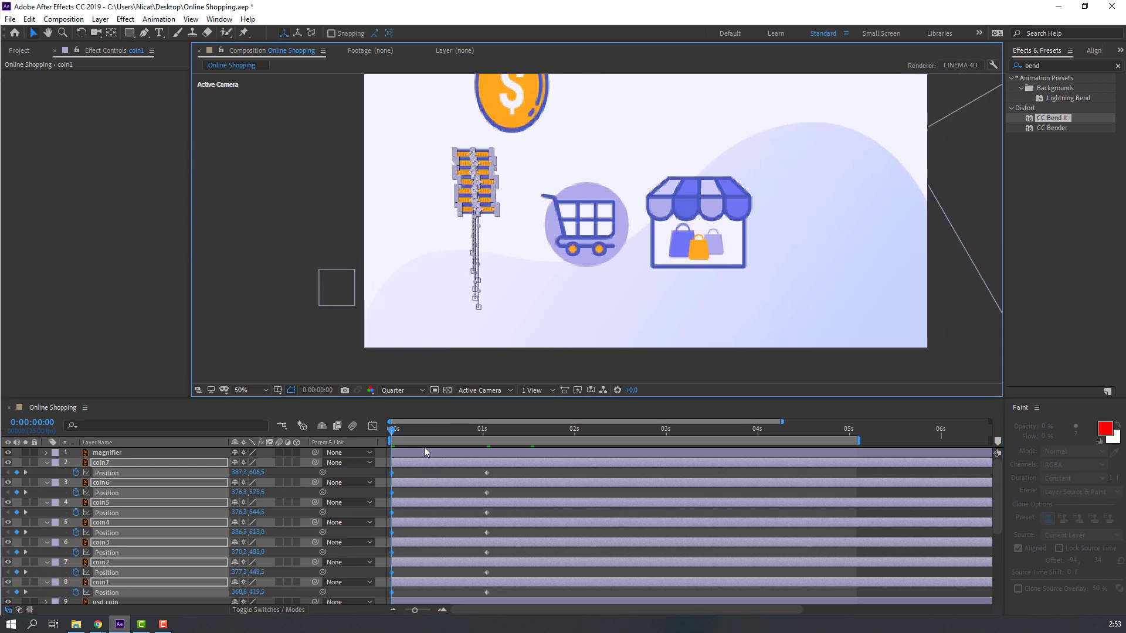
key("space")
key("space")
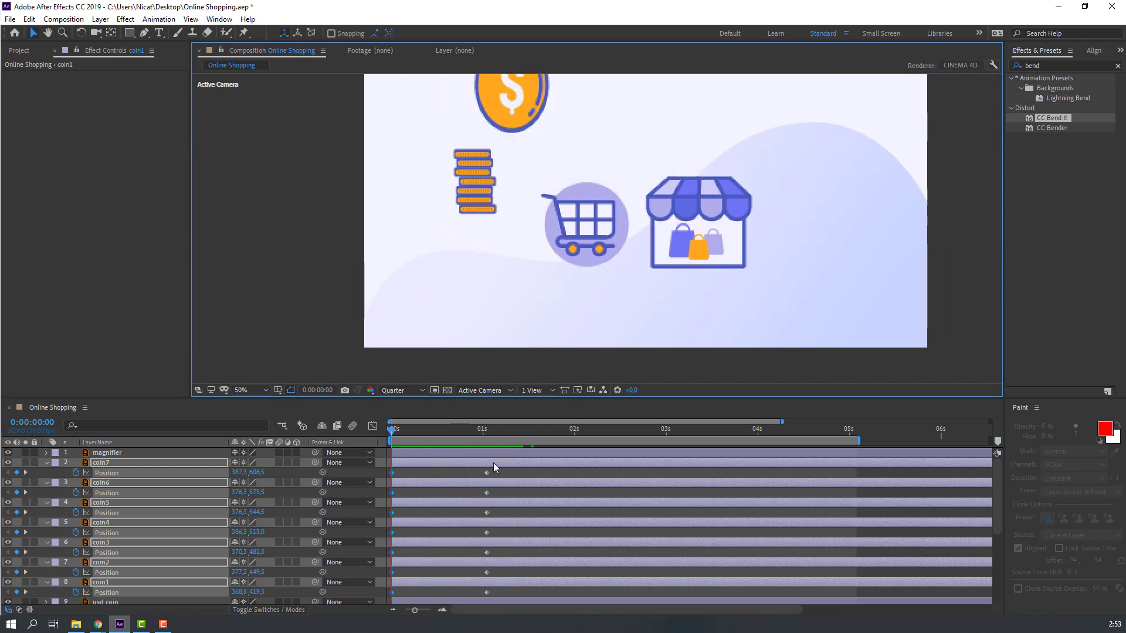
key("space")
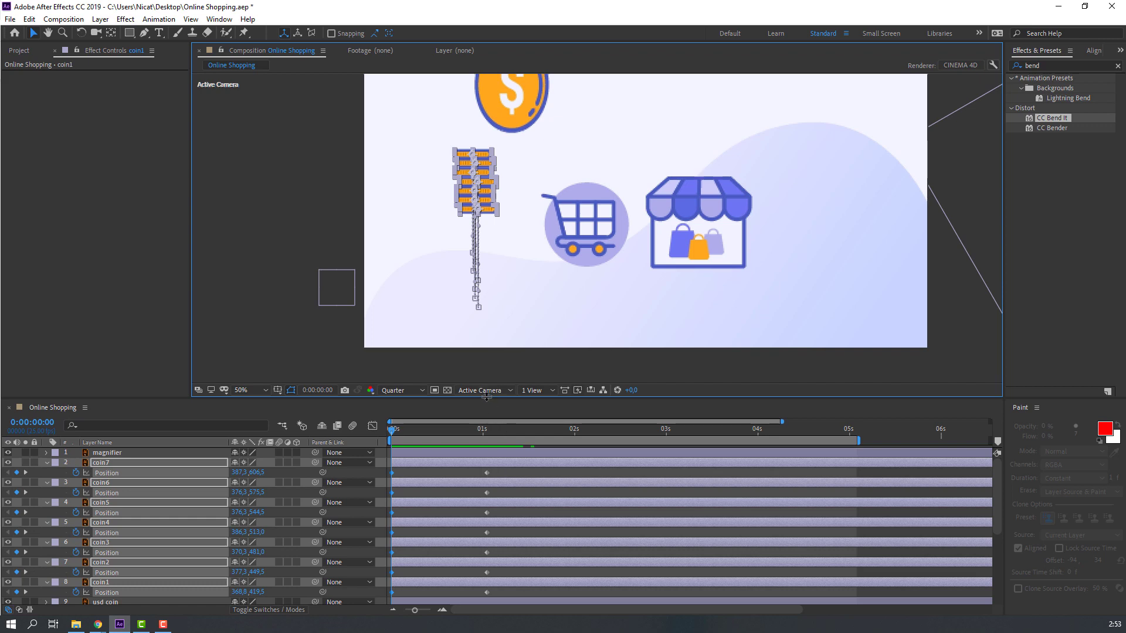
Step: Apply Easy Ease to all Position keyframes of the seven coins and preview the motion
left_click_drag(487, 397, 486, 352)
left_click_drag(514, 432, 390, 552)
right_click(391, 550)
mouse_move(498, 544)
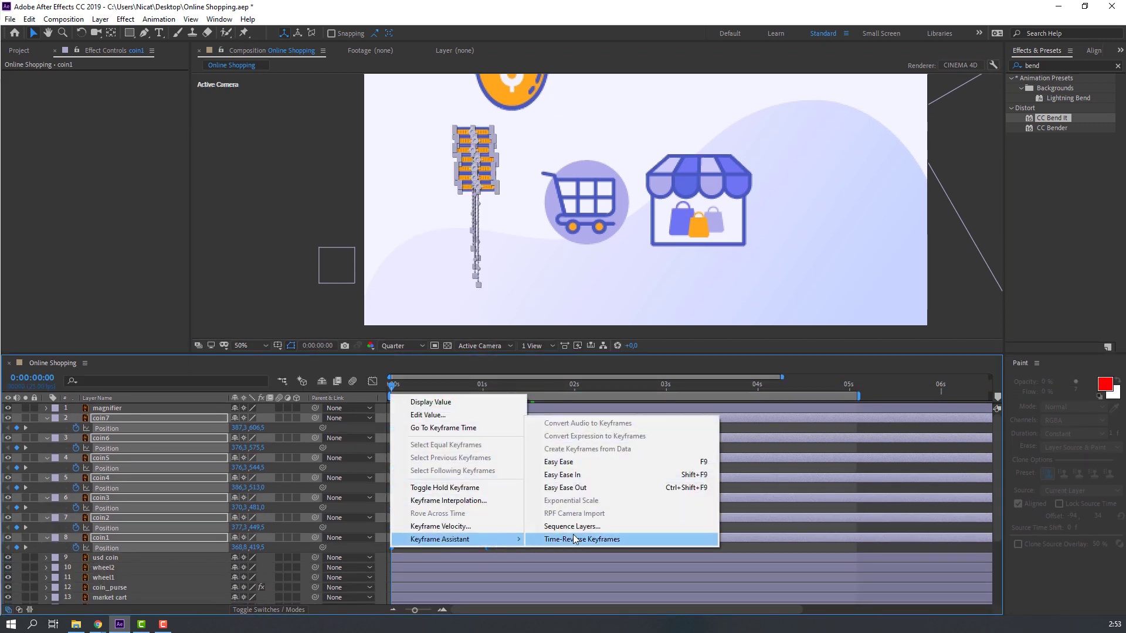
left_click(564, 462)
key("space")
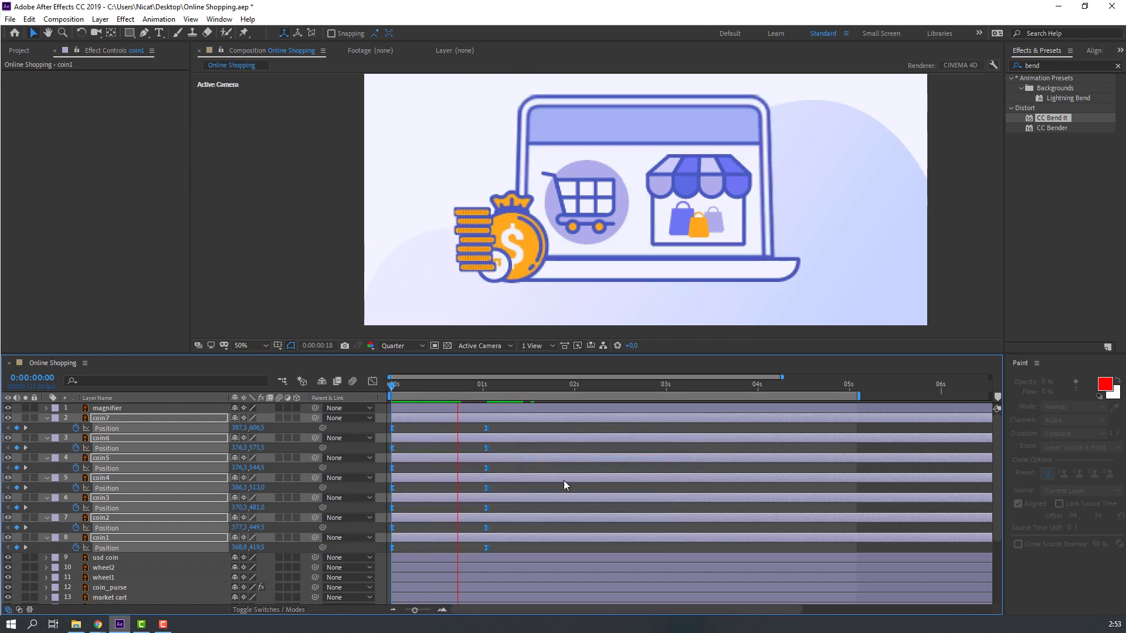
Step: Move the coins' last Position keyframes earlier to about 0.6 seconds and preview the faster drop
key("space")
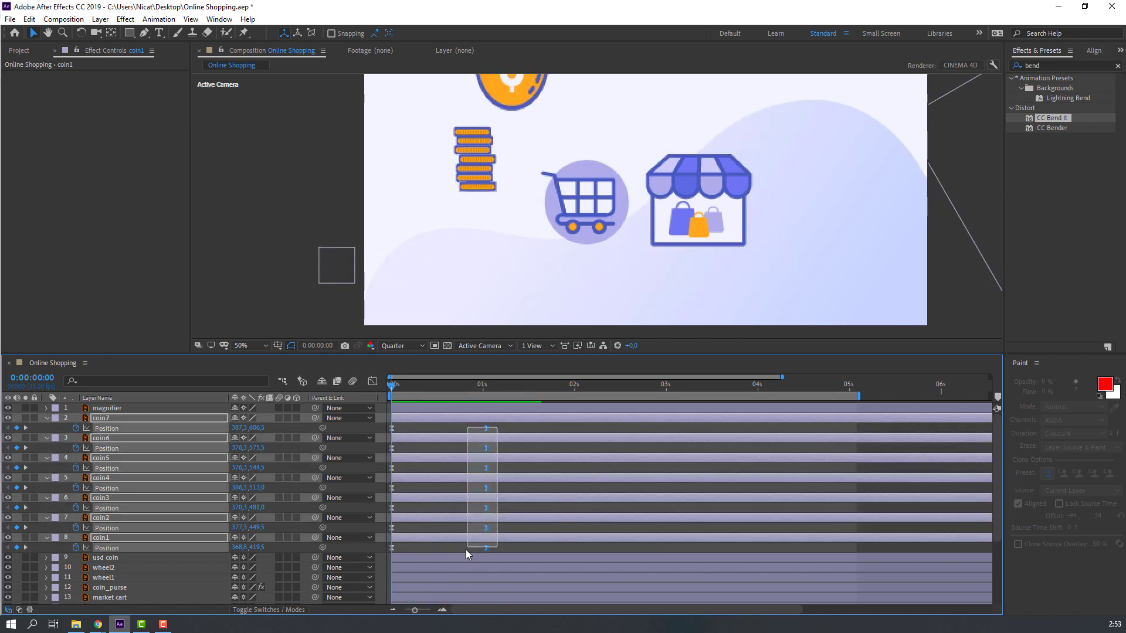
left_click_drag(484, 548, 449, 551)
key("space")
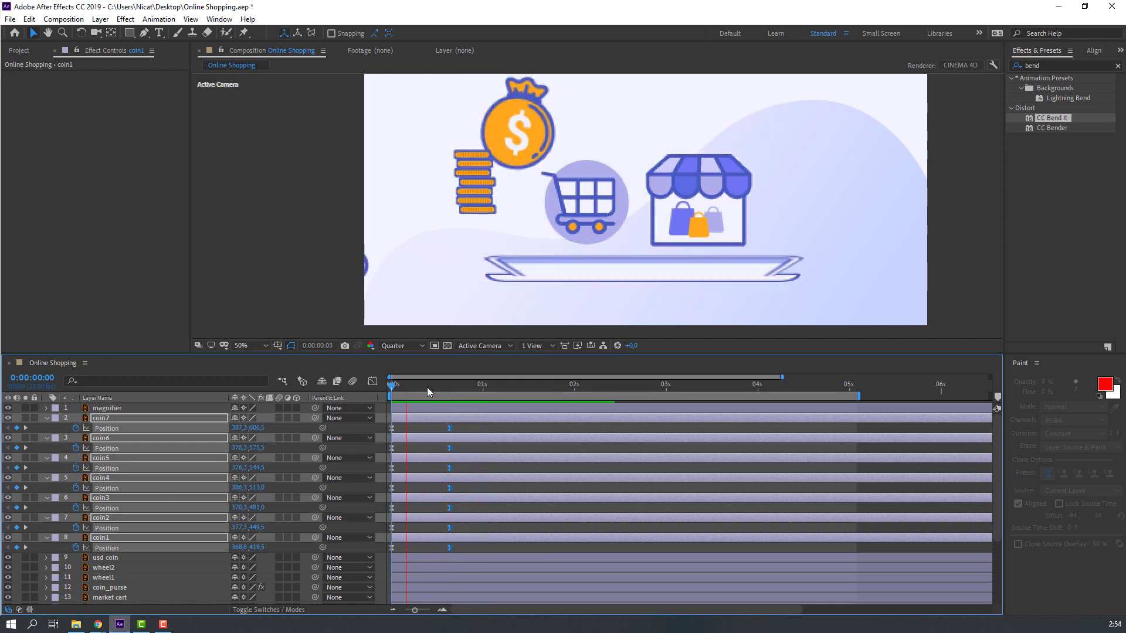
Step: At 0:00:00:19, raise all seven coins 10 px to key a small bounce, bringing coin7's Y position to 930.5
left_click(449, 386)
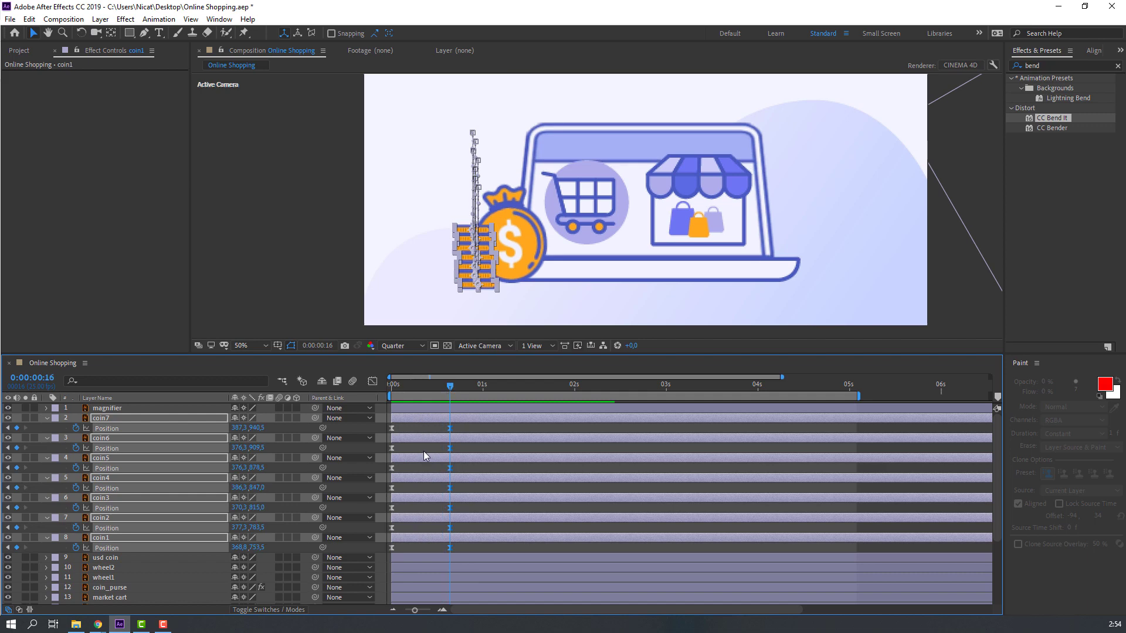
key("Page_Down")
key("Page_Down")
key("Page_Down")
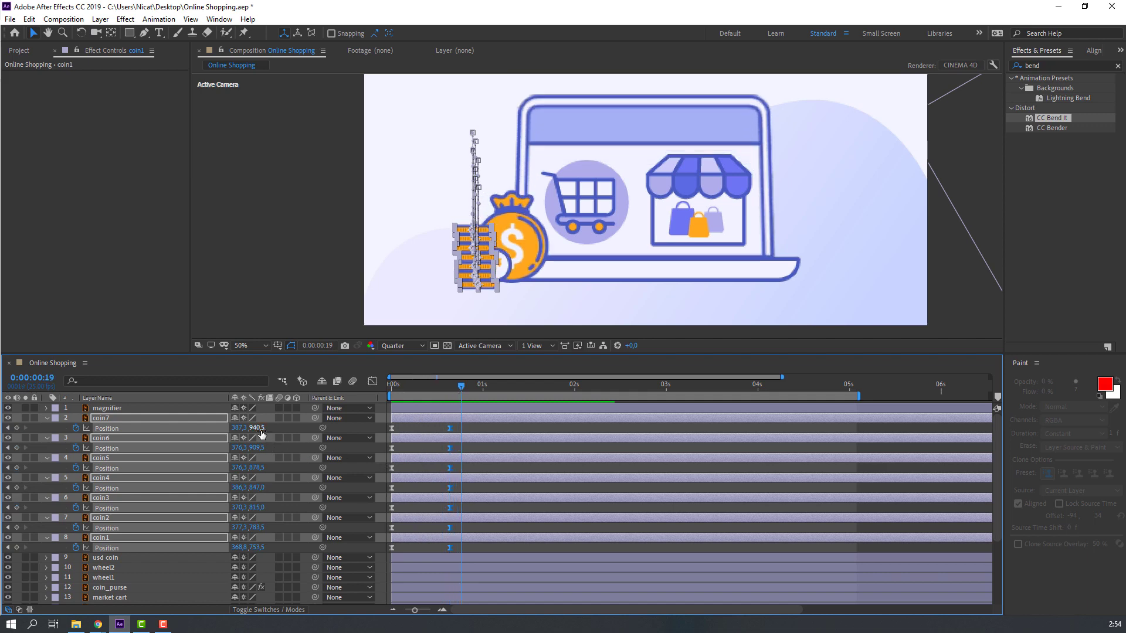
left_click_drag(261, 434, 258, 435)
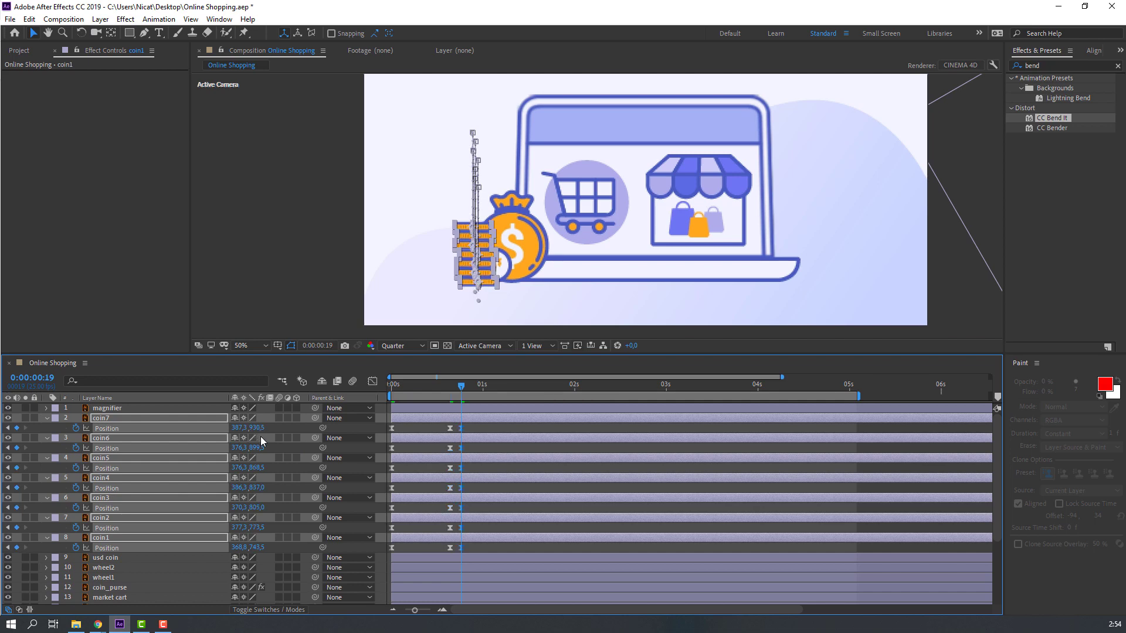
Step: At 0:00:00:22, lower all seven coins 8 px, bringing coin7's Y position to 938.5, and preview the bounce
key("Page_Down")
key("Page_Down")
key("Page_Down")
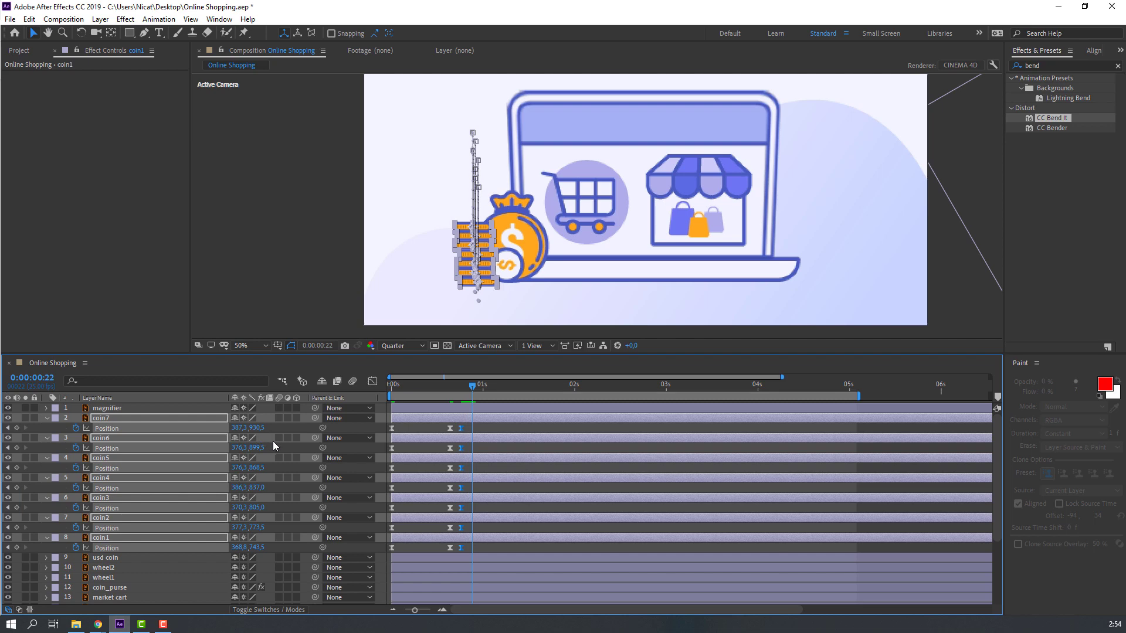
key("space")
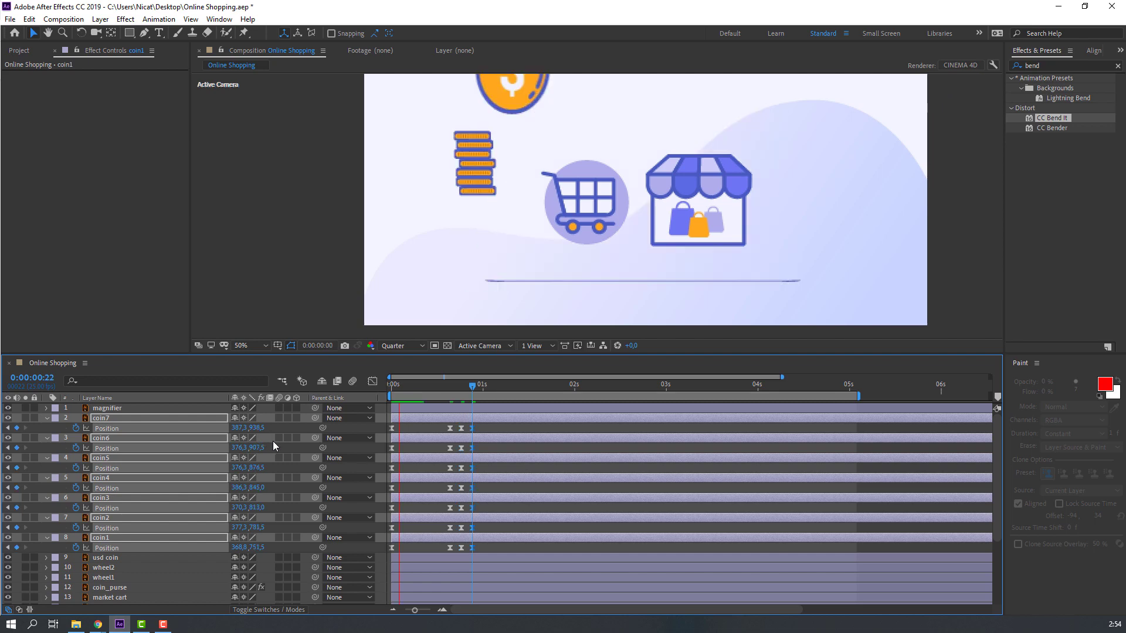
key("space")
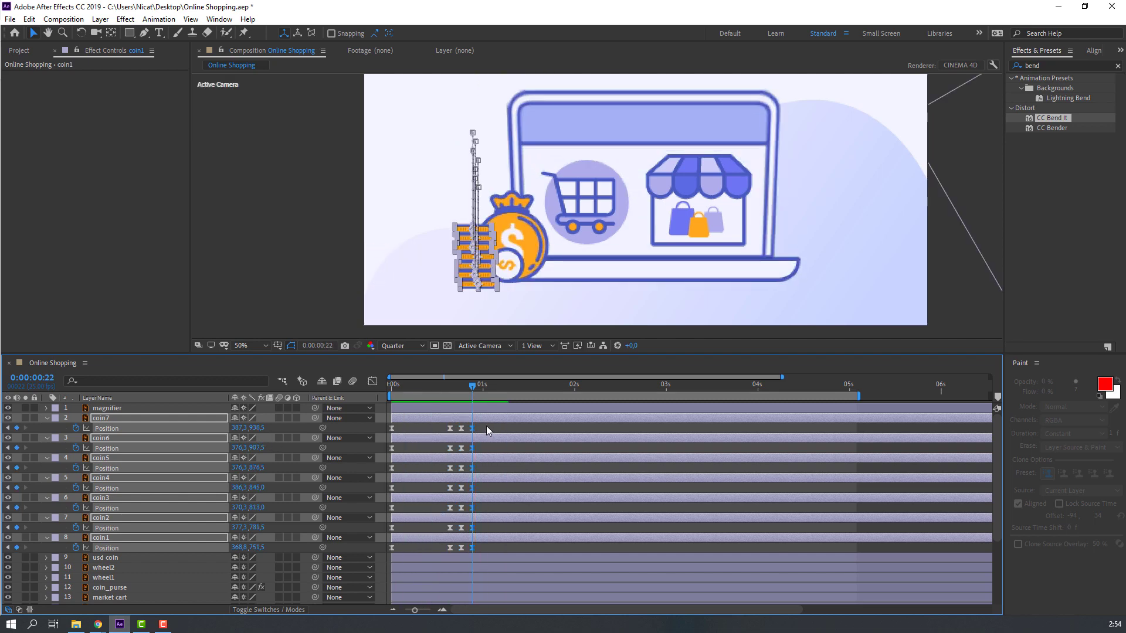
Step: Set the spatial interpolation of the coins' last three Position keyframes to Linear and preview the motion
left_click_drag(493, 427, 441, 551)
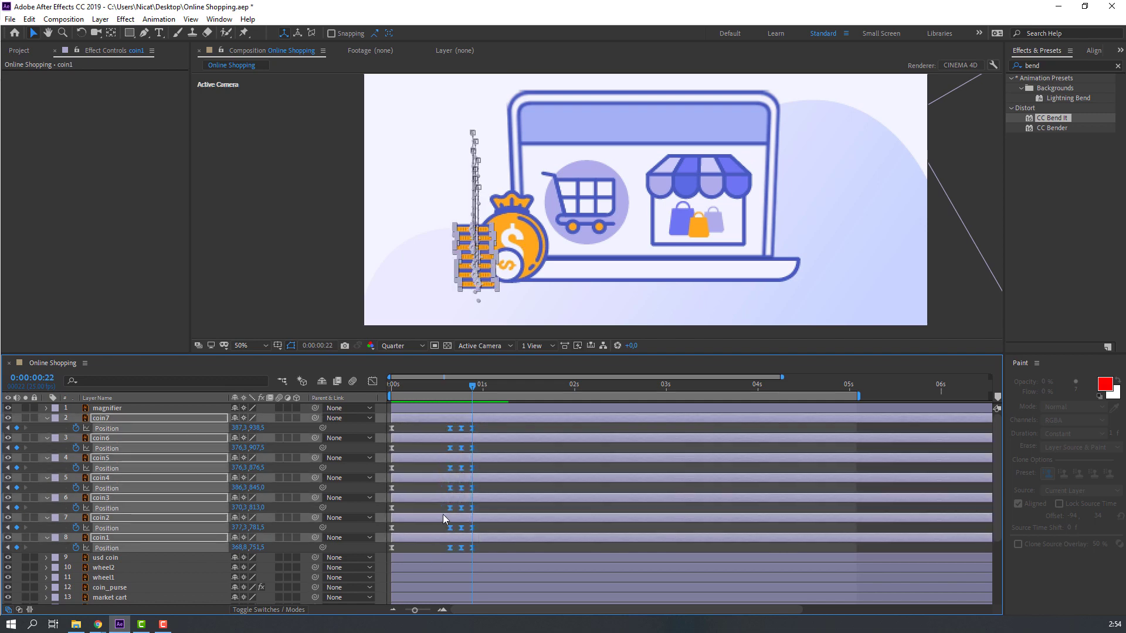
right_click(451, 429)
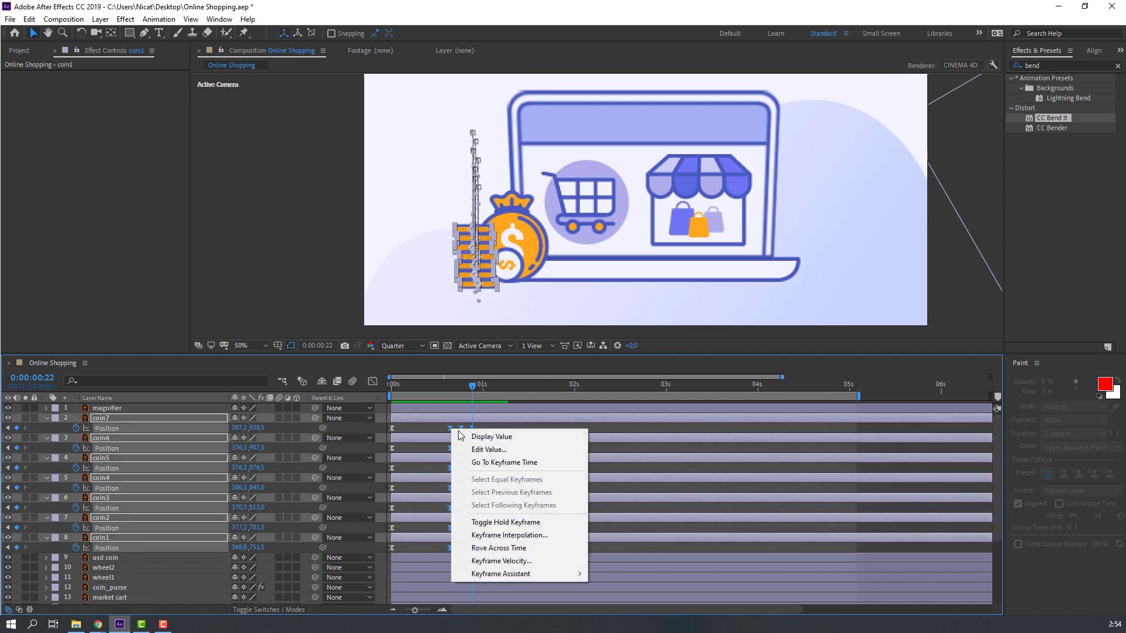
left_click(484, 535)
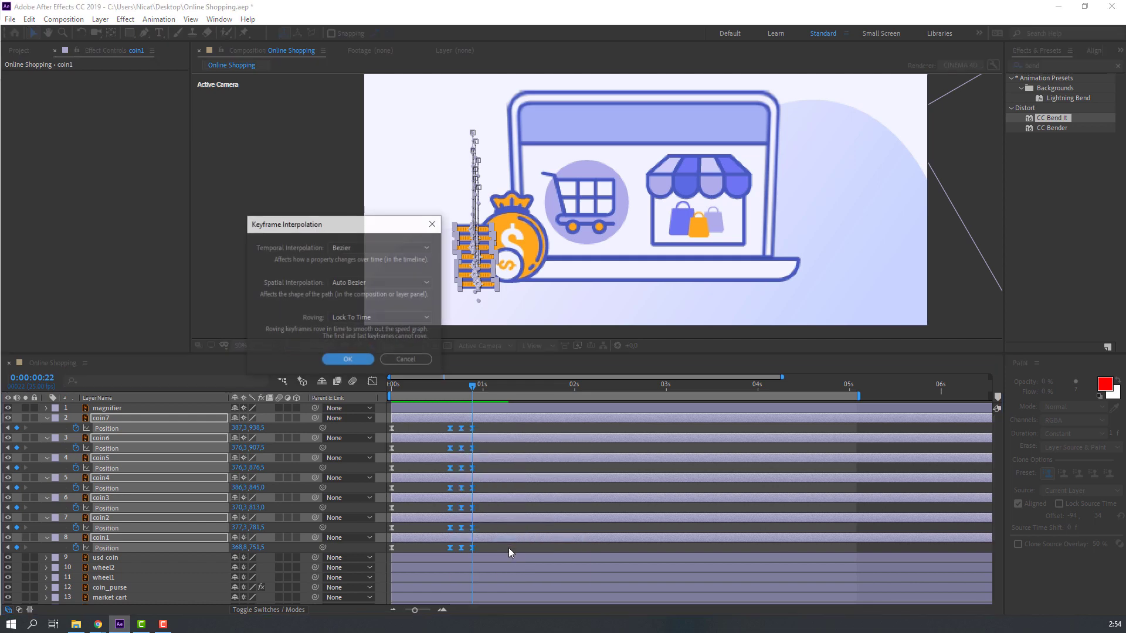
left_click(361, 283)
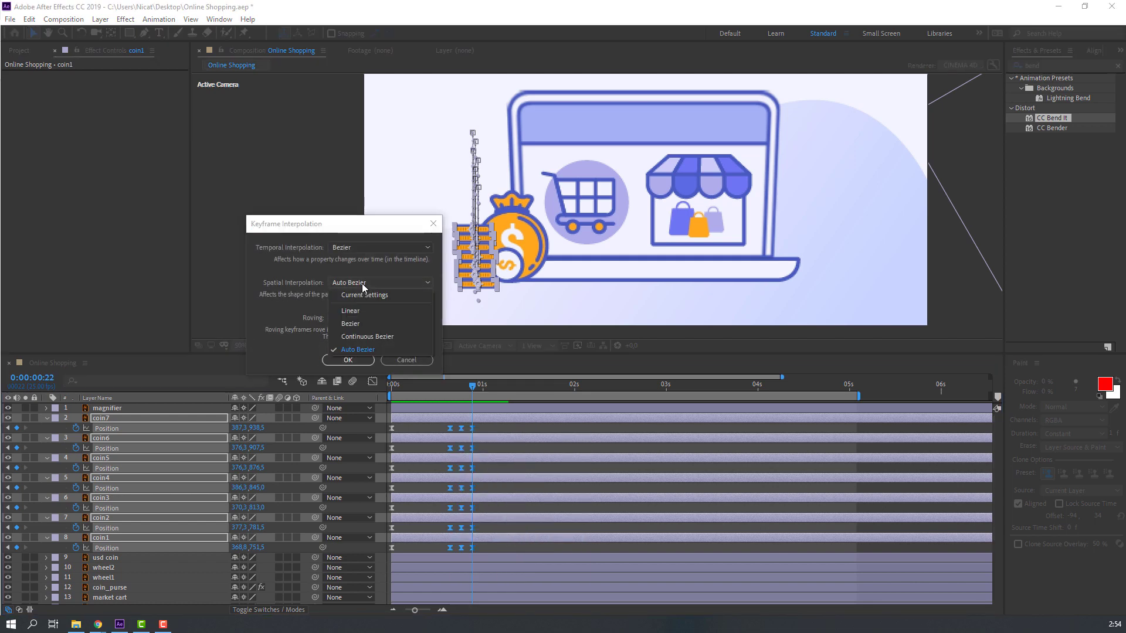
left_click(348, 312)
left_click(360, 361)
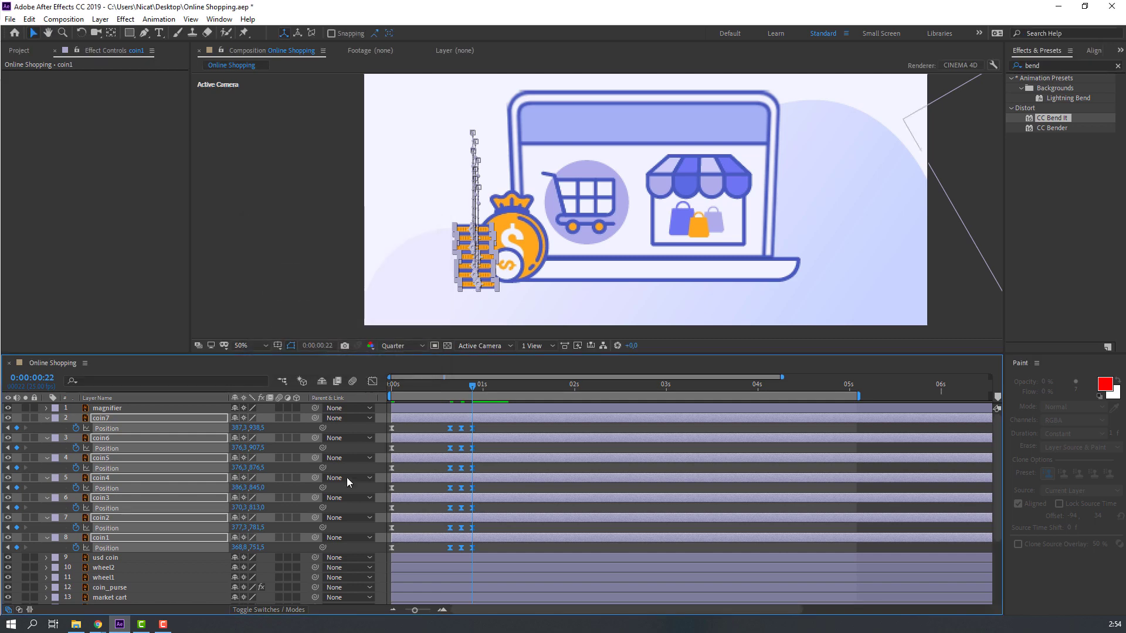
key("space")
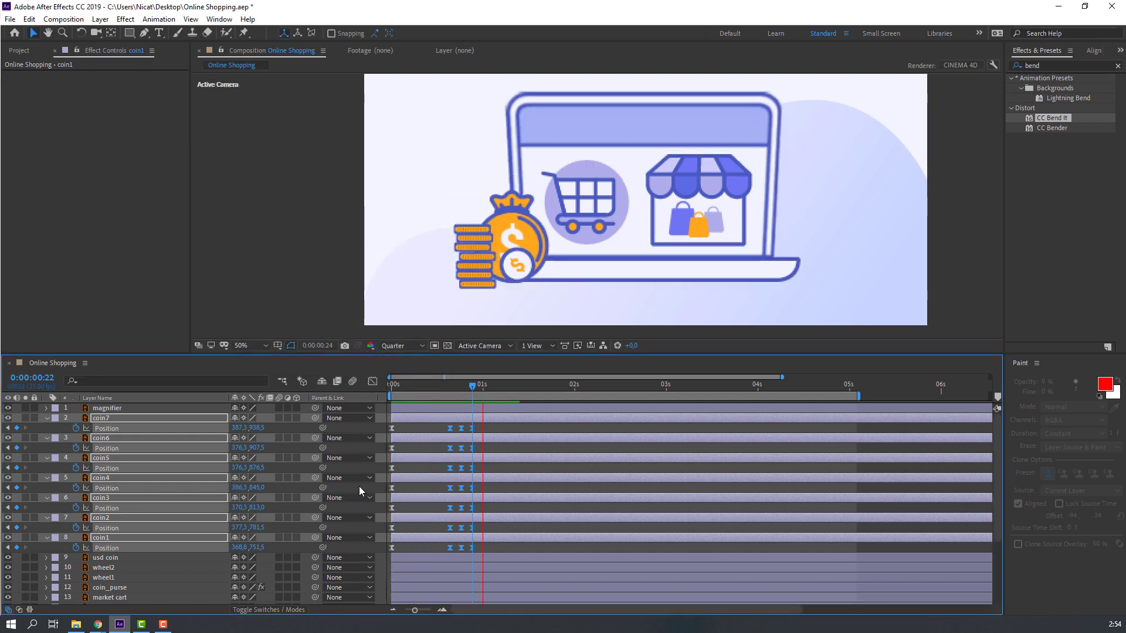
key("space")
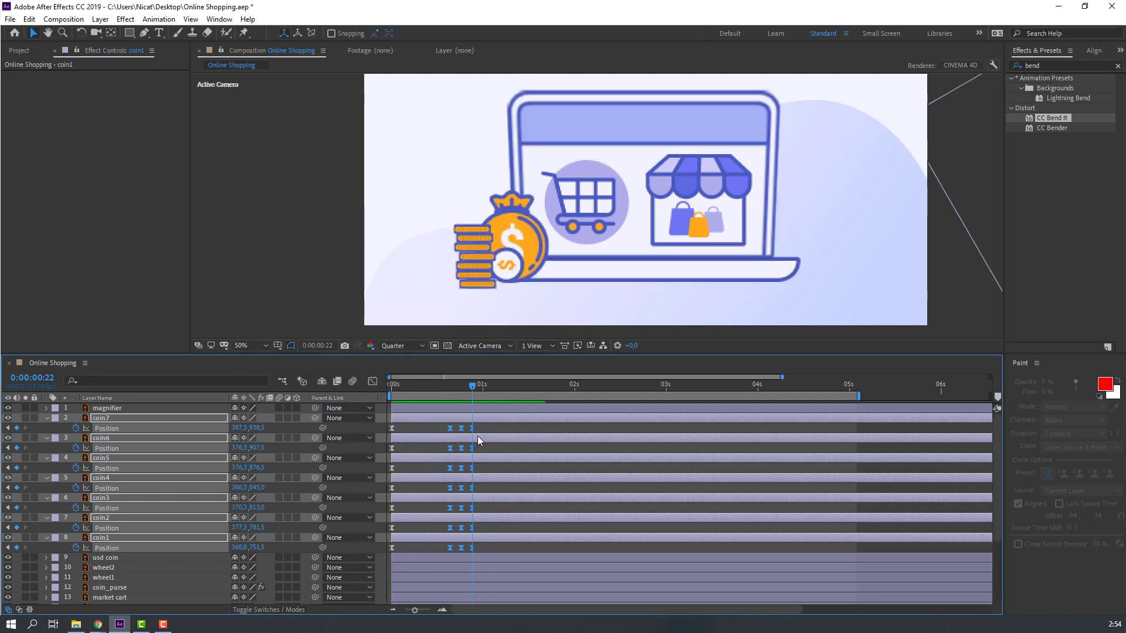
Step: Shift the seven coins' last three Position keyframes earlier to start at about 0:00:00:10 and preview the faster drop
left_click_drag(478, 437, 427, 547)
left_click_drag(453, 427, 432, 426)
key("space")
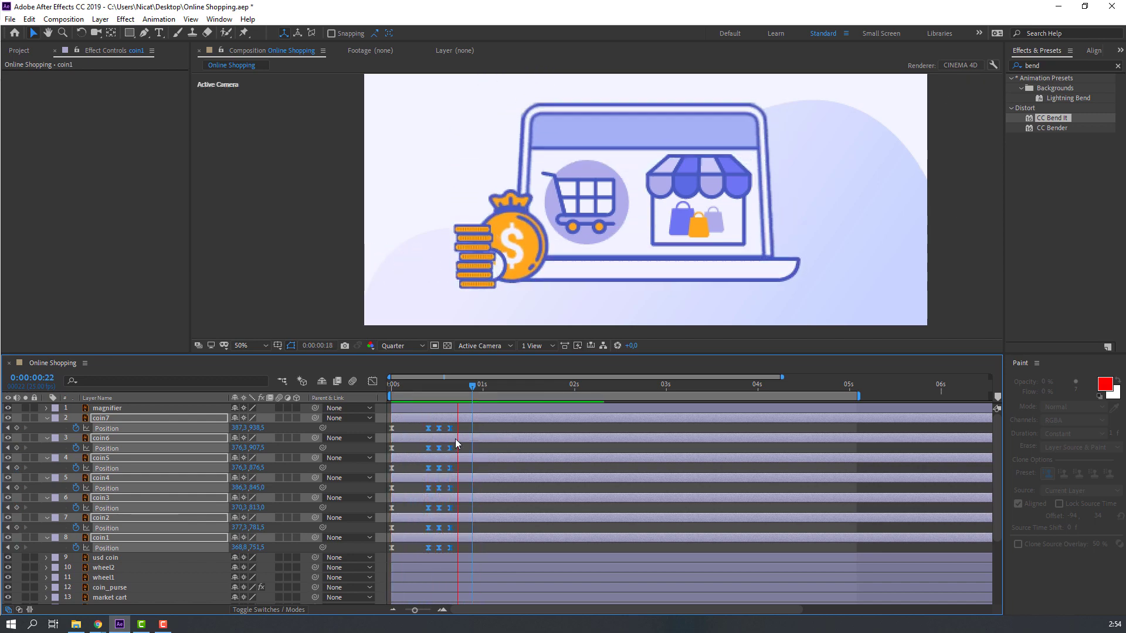
Step: At 0:00:00:00, reveal Rotation for all seven coins and add a Rotation keyframe of -10°
left_click(445, 385)
left_click_drag(445, 385, 379, 392)
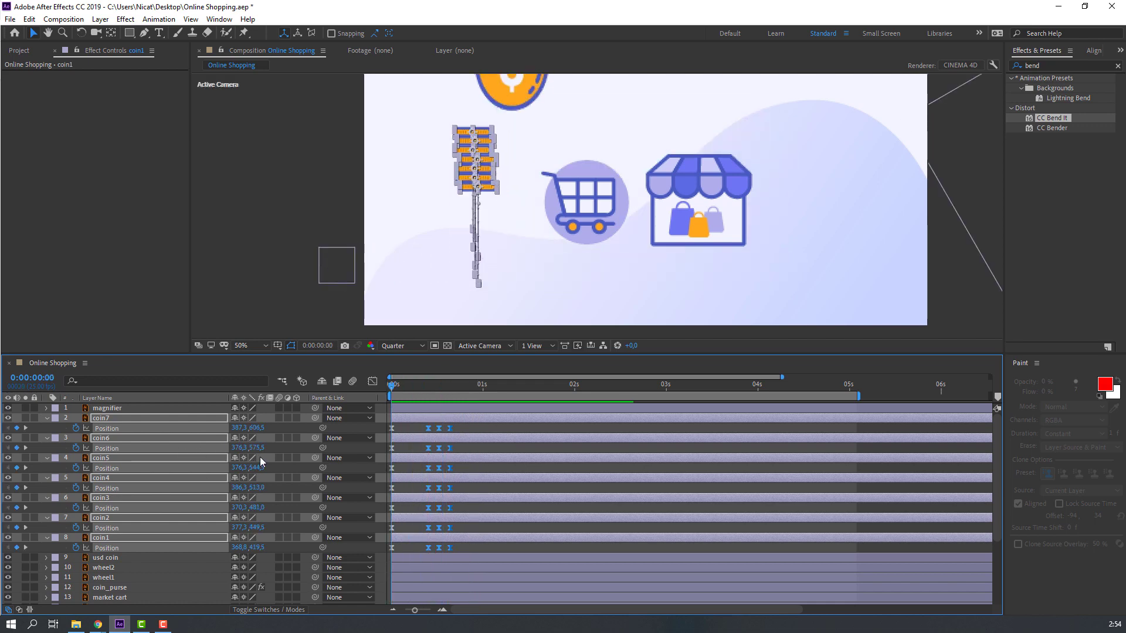
key("shift+r")
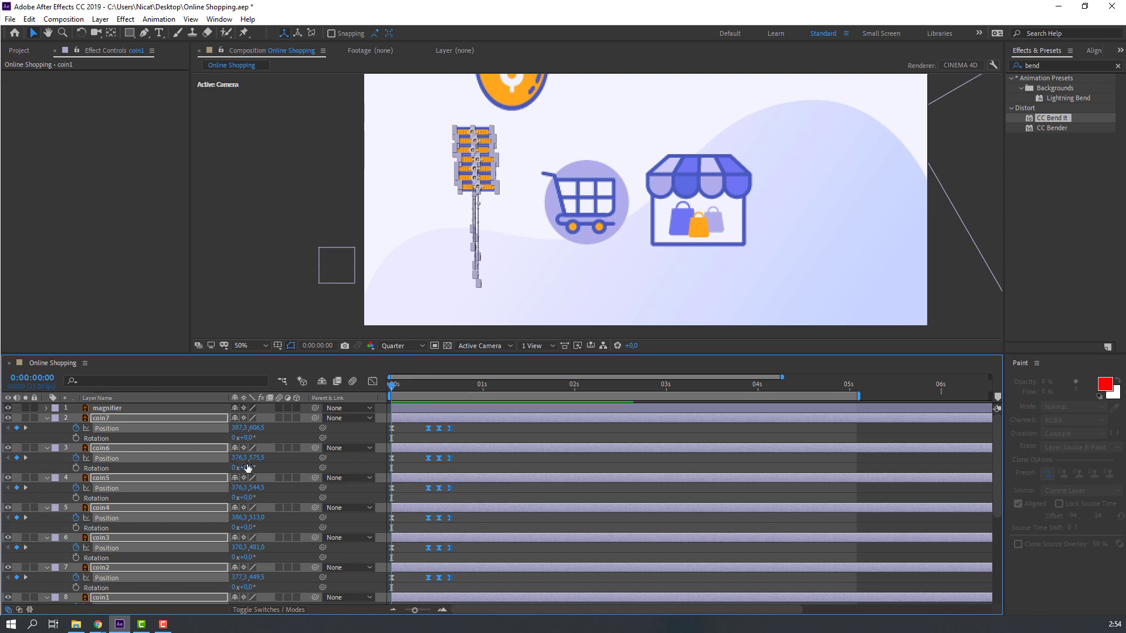
left_click(76, 438)
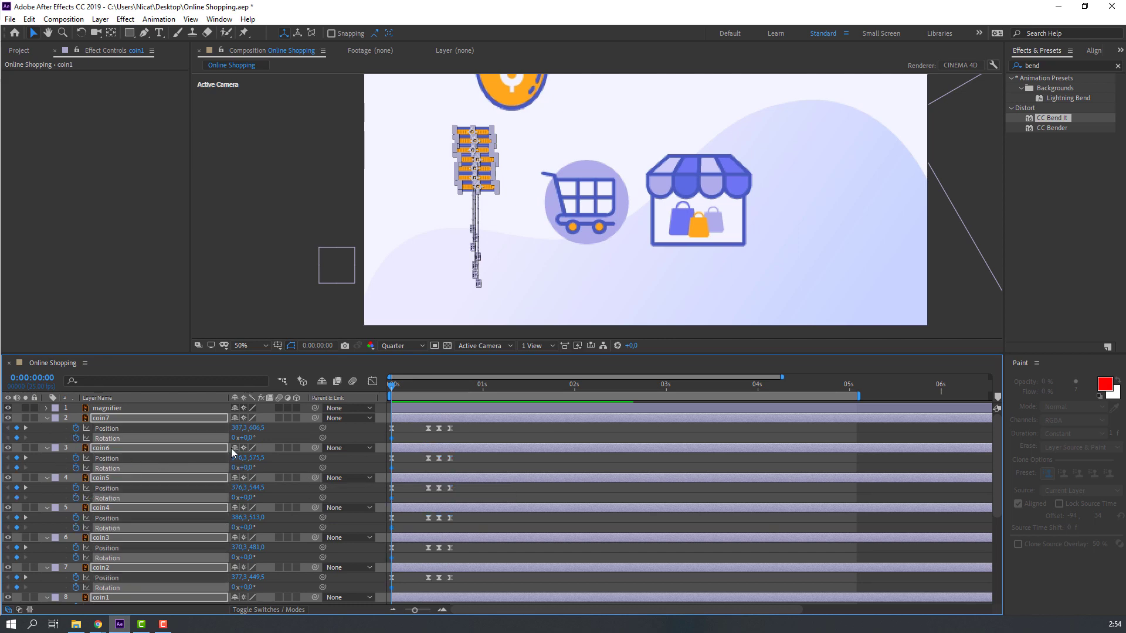
left_click_drag(250, 437, 243, 437)
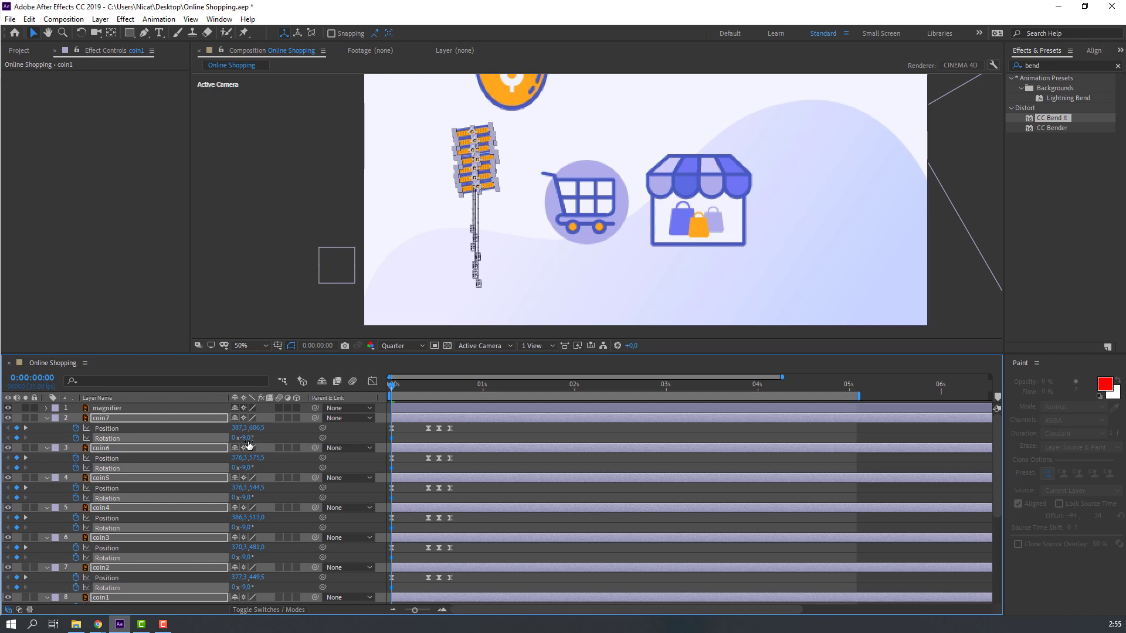
left_click(246, 437)
type("-10")
key("Return")
Step: Key the seven coins' Rotation to 3° at 0:00:00:10 and -1° at 0:00:00:13
left_click_drag(399, 384, 428, 385)
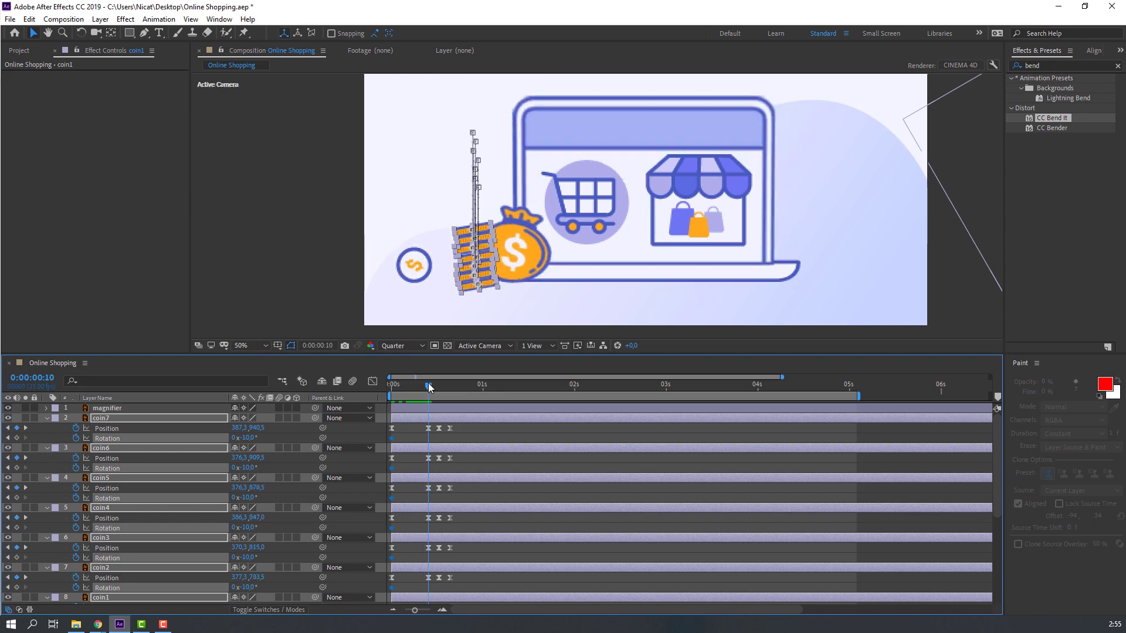
left_click(254, 437)
type("3")
key("Return")
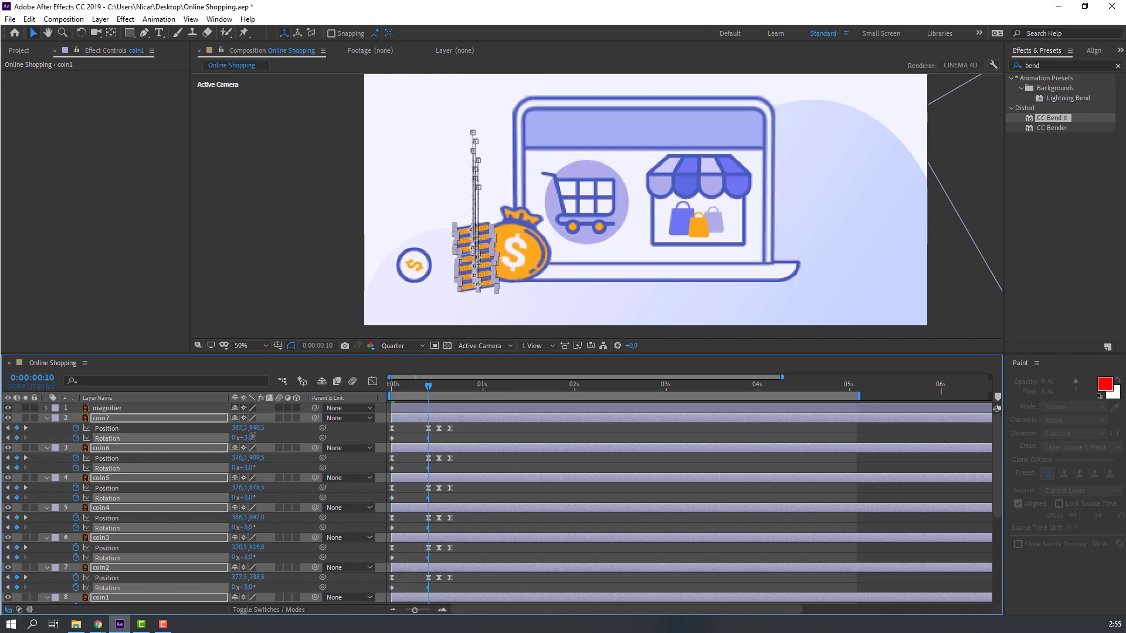
left_click_drag(426, 385, 441, 386)
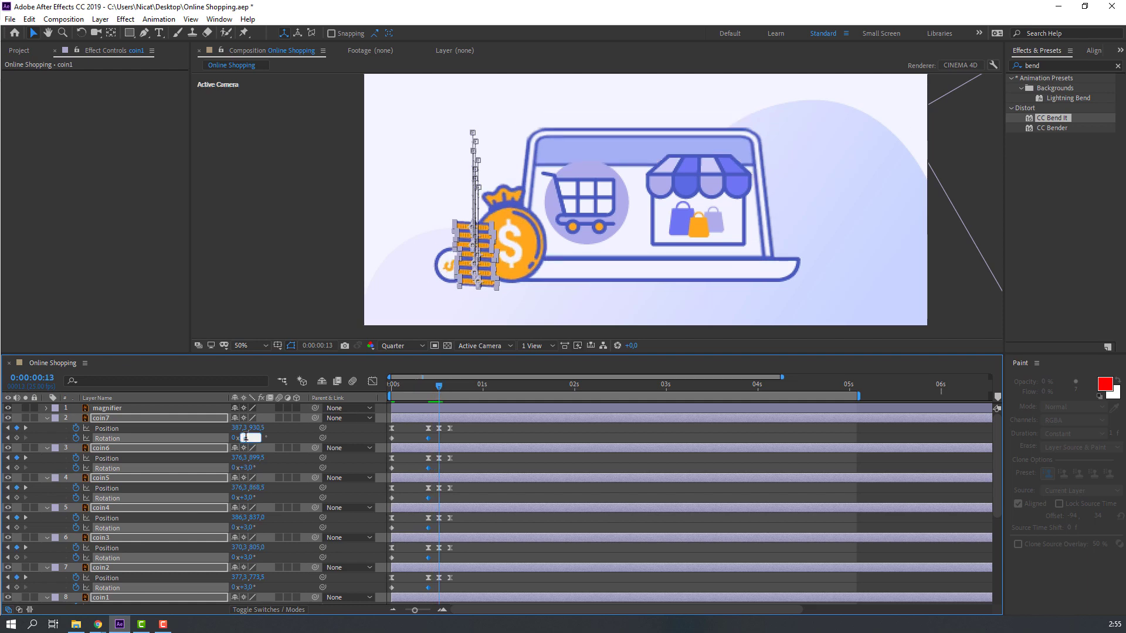
key("Return")
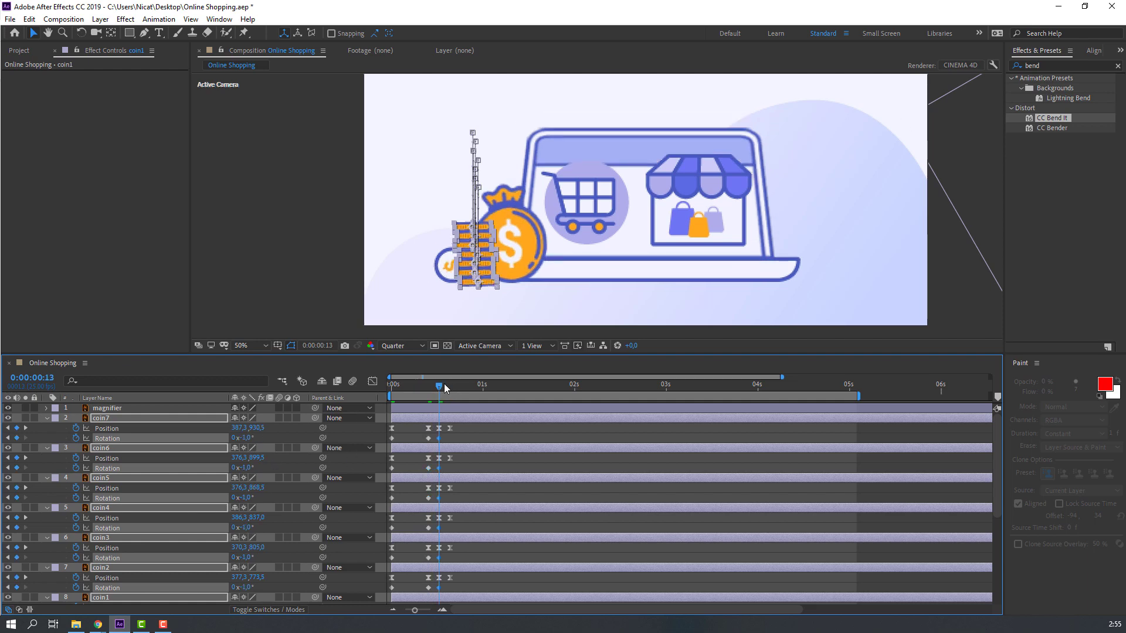
Step: Set the seven coins' Rotation to 0° at 0:00:00:16 and preview the landing wobble
left_click_drag(444, 383, 449, 384)
left_click(245, 439)
type("0")
key("Return")
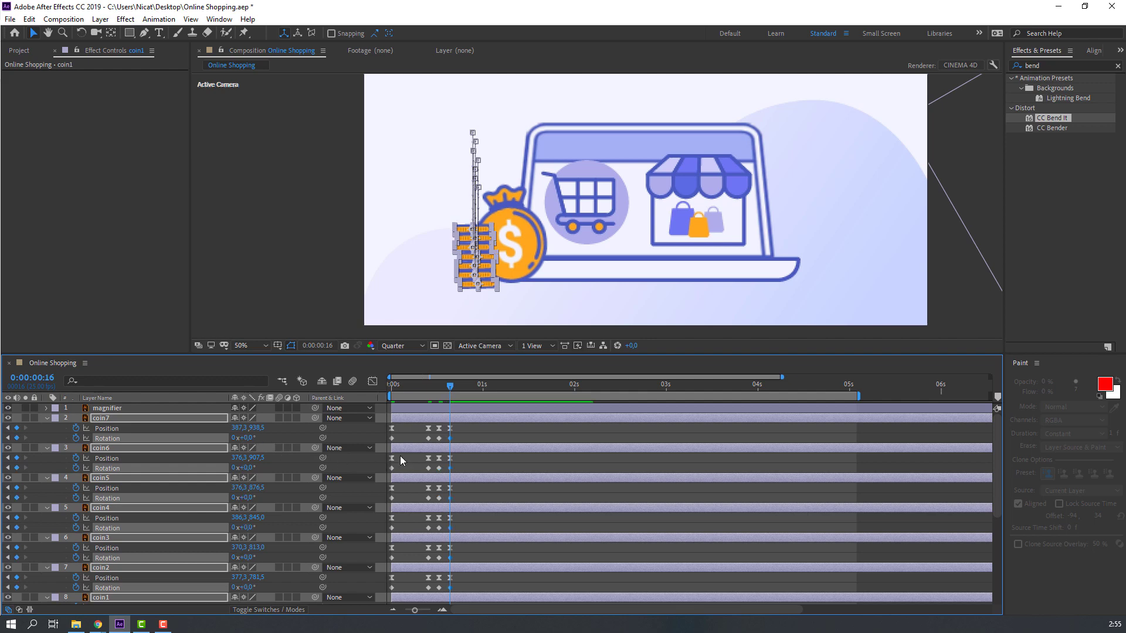
key("space")
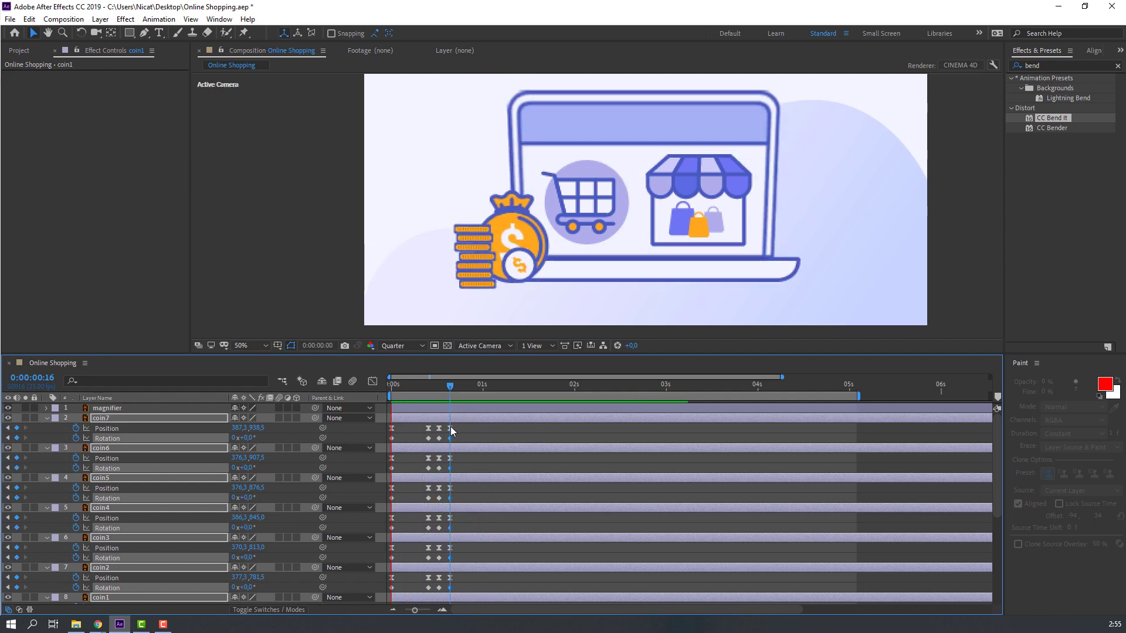
key("space")
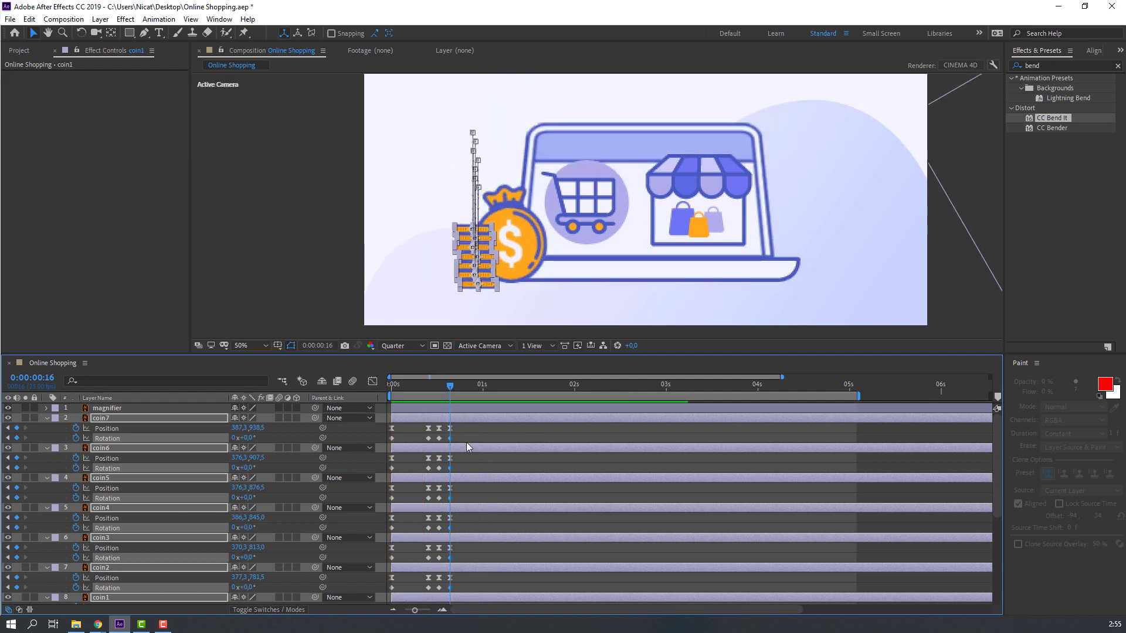
Step: Apply Easy Ease to the Rotation keyframes of coin2 through coin7 and preview the result
left_click_drag(466, 435, 384, 597)
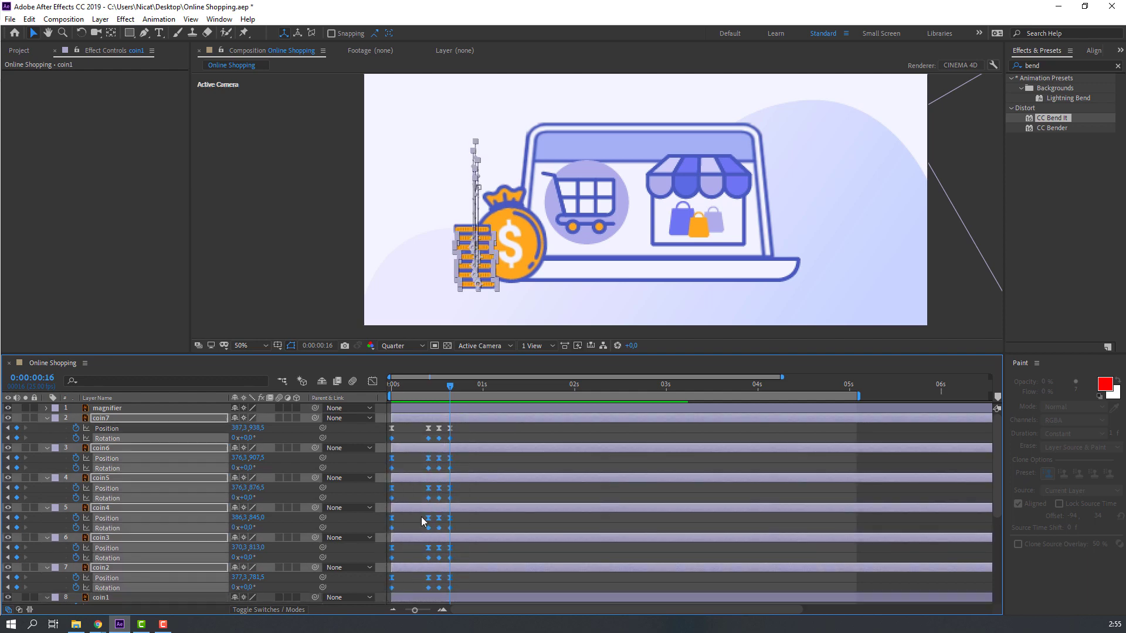
right_click(427, 472)
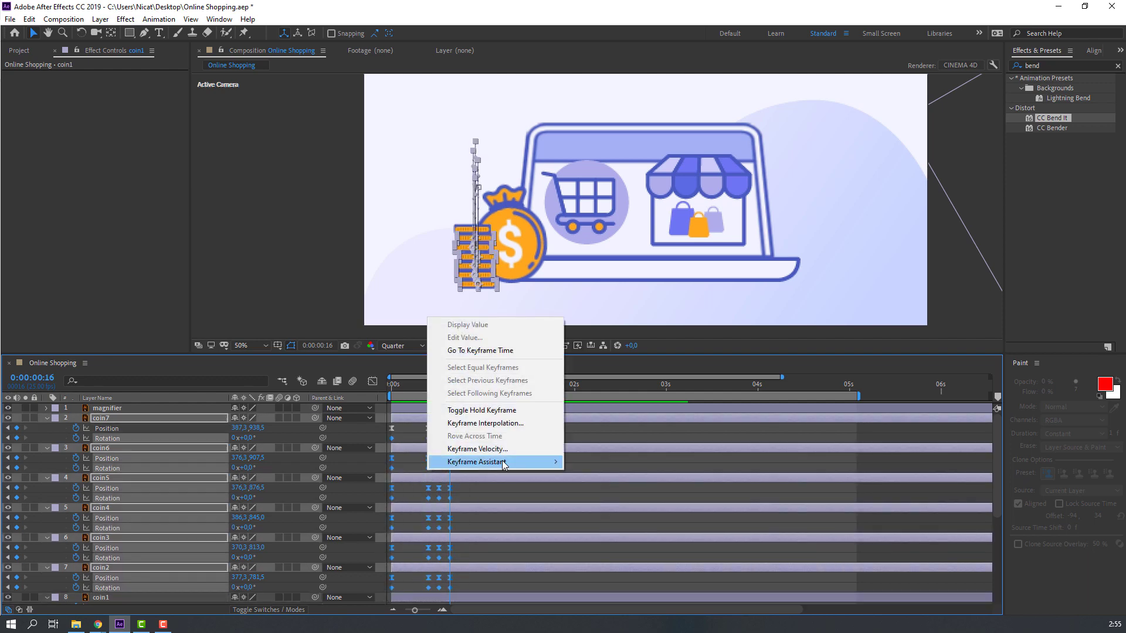
mouse_move(503, 460)
left_click(585, 499)
key("space")
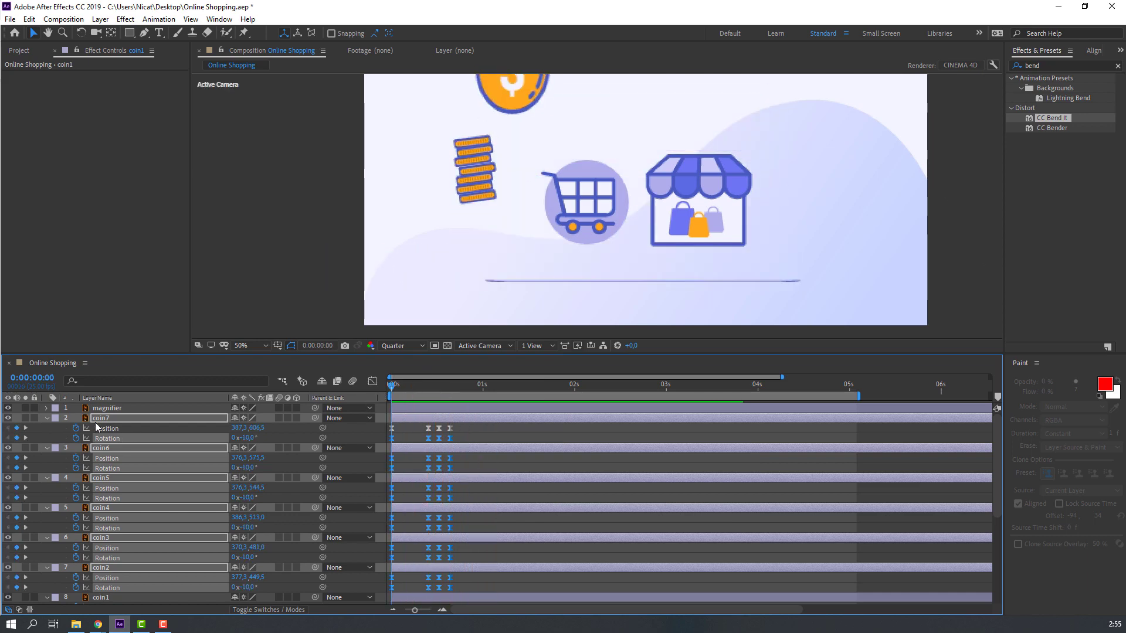
key("space")
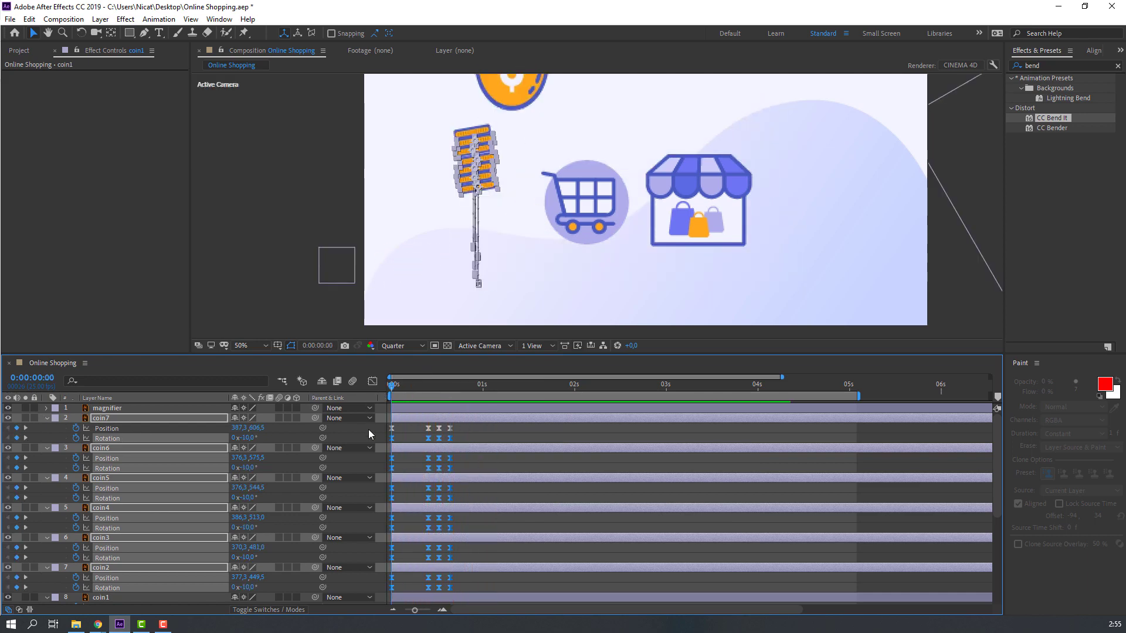
Step: Stagger the layer starts from coin6 at about 0.15 s through coin1 at about 1.1 s and preview the coins stacking one by one
left_click(404, 441)
left_click(397, 448)
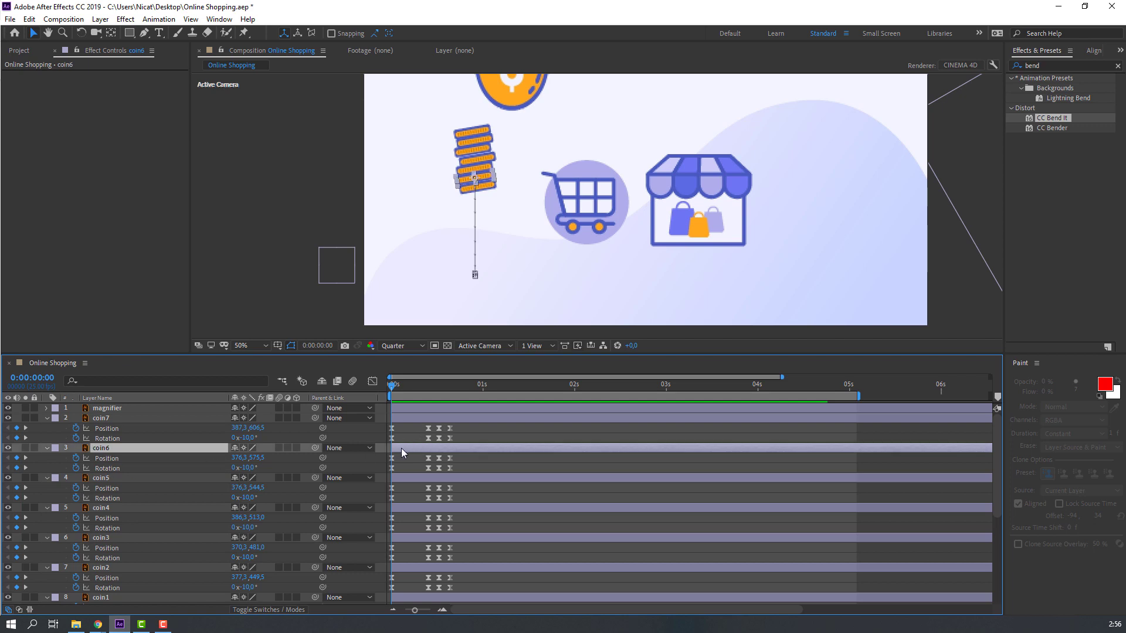
left_click_drag(401, 447, 470, 506)
scroll(409, 526, "down", 1)
left_click_drag(411, 540, 495, 537)
scroll(439, 550, "down", 1)
left_click_drag(414, 540, 514, 535)
key("space")
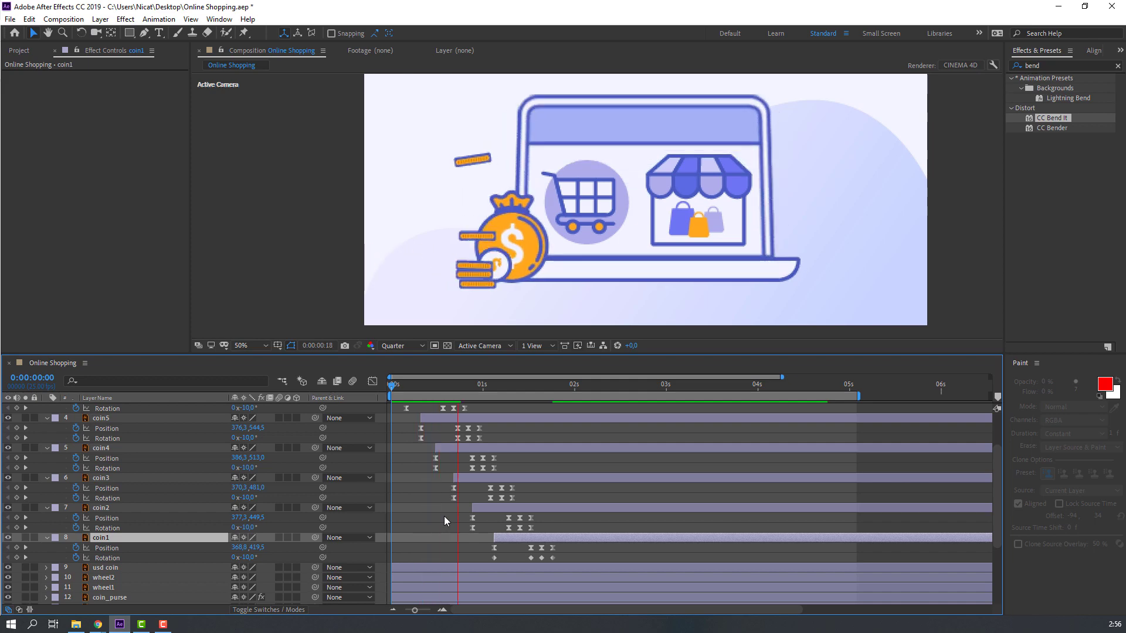
key("space")
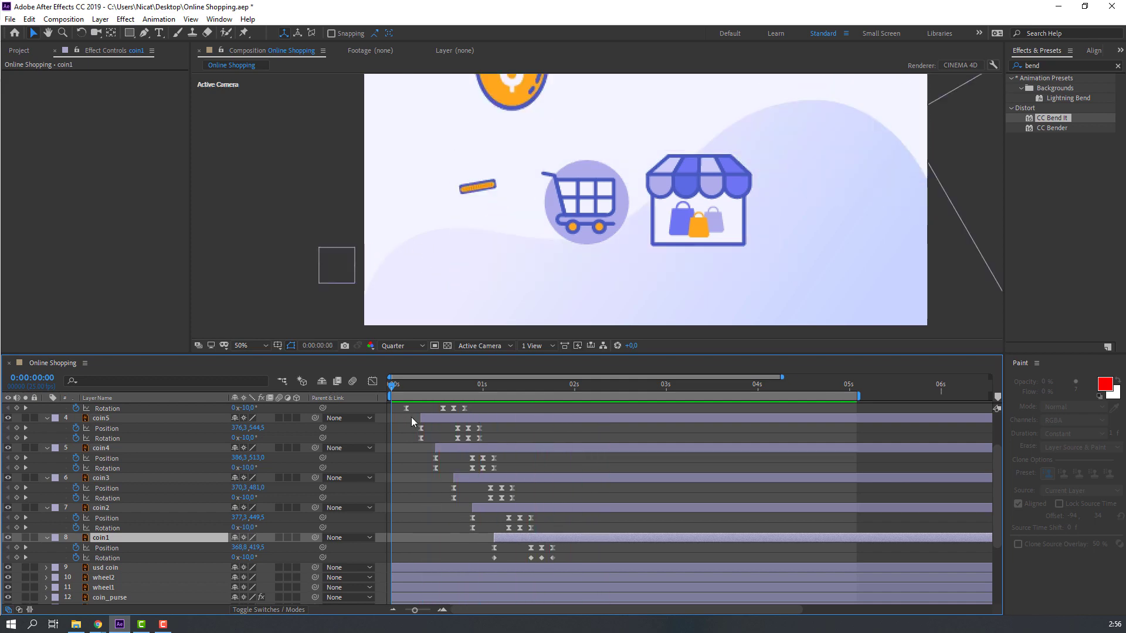
key("space")
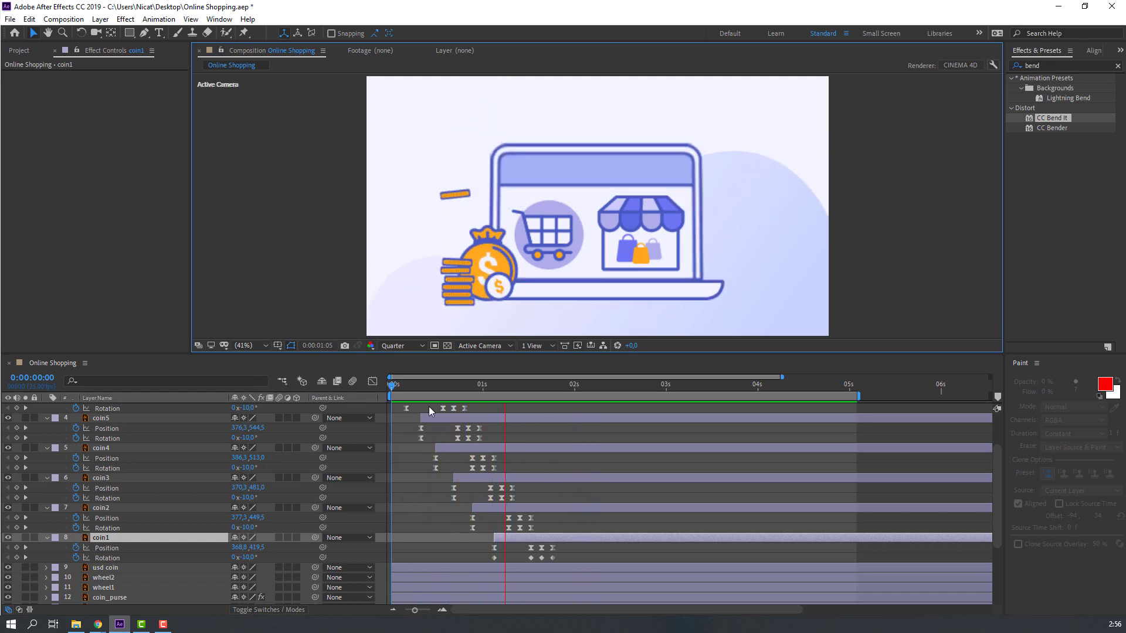
key("space")
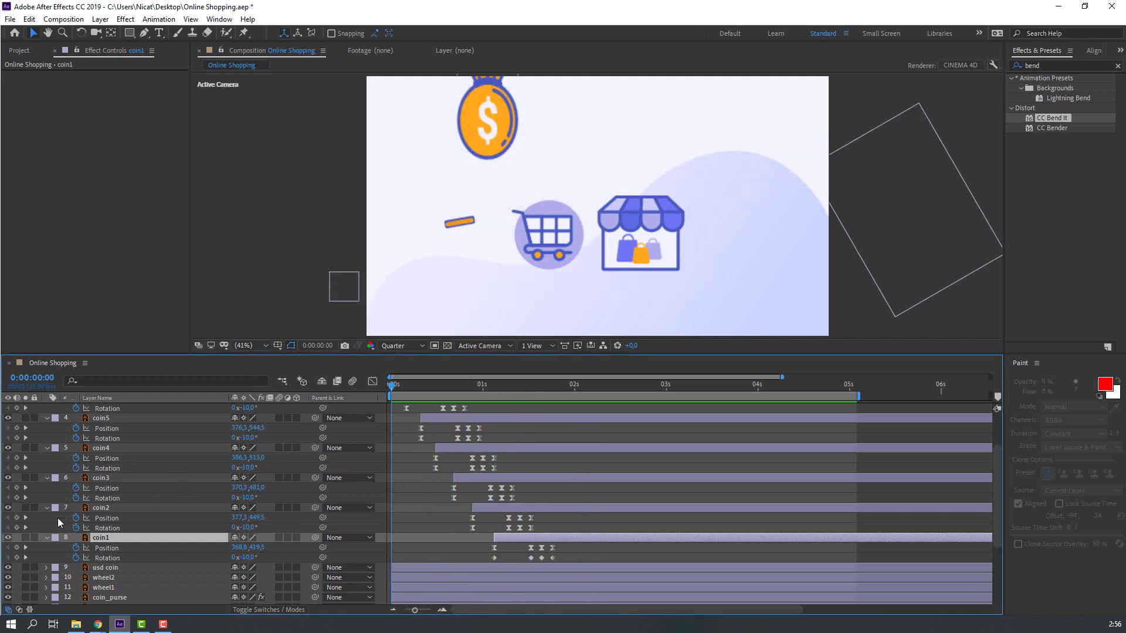
Step: Collapse the properties of all seven coin layers and deselect them
scroll(126, 479, "up", 3)
left_click(104, 419, "shift")
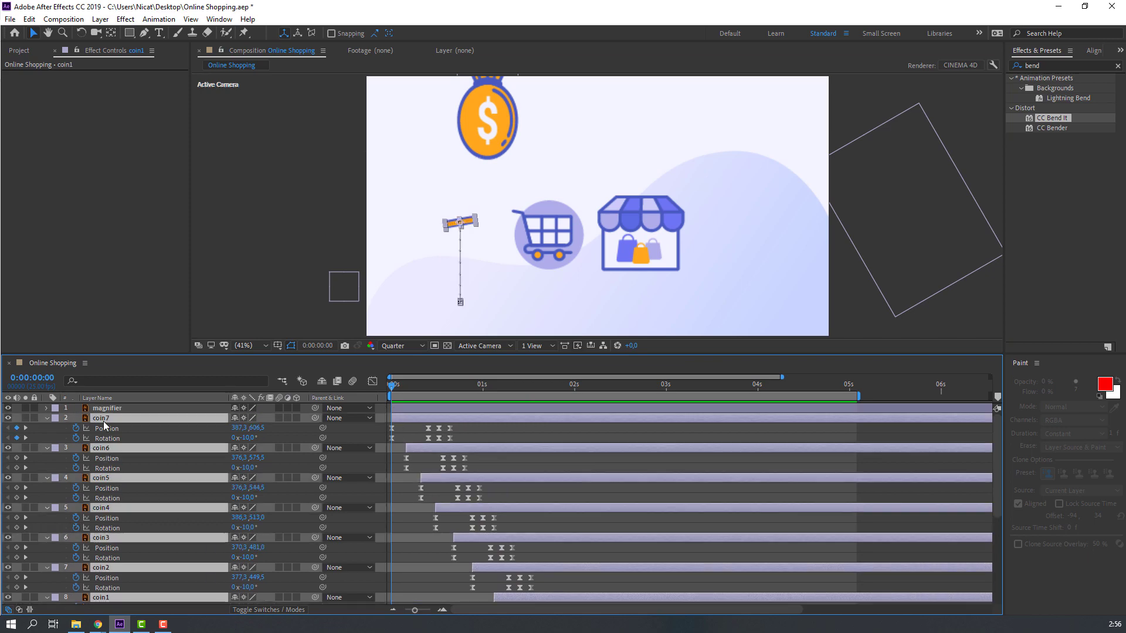
left_click(46, 418)
left_click(435, 473)
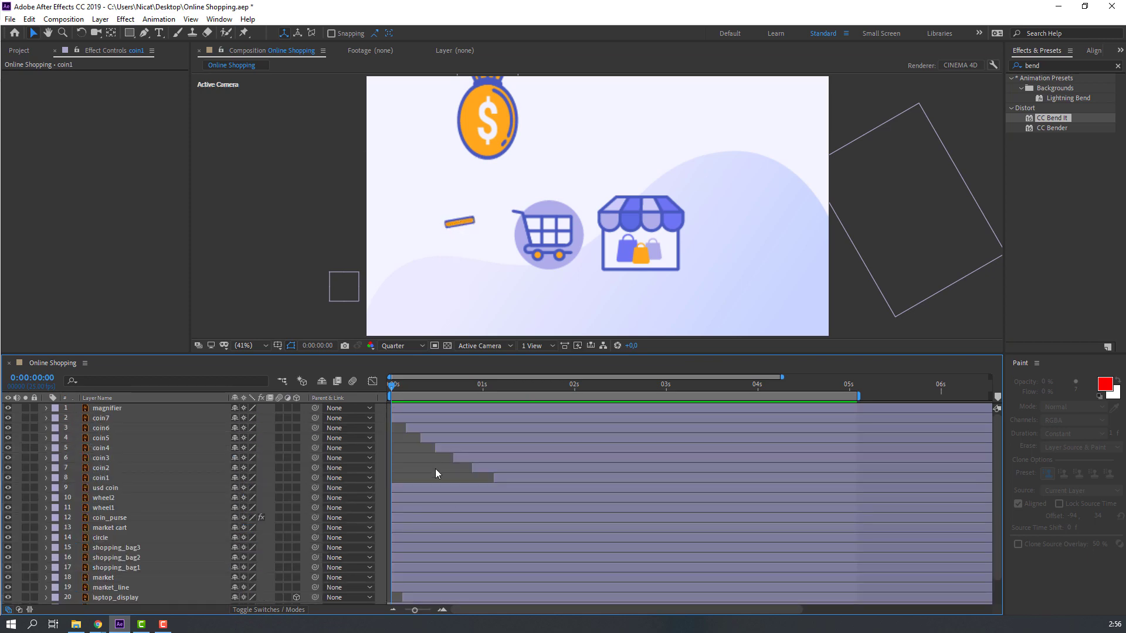
Step: Save the project, tighten the stagger of the coin layers so coin1 starts at about 0.85 s, and preview the stacking
key("ctrl+s")
left_click_drag(452, 450, 482, 478)
key("space")
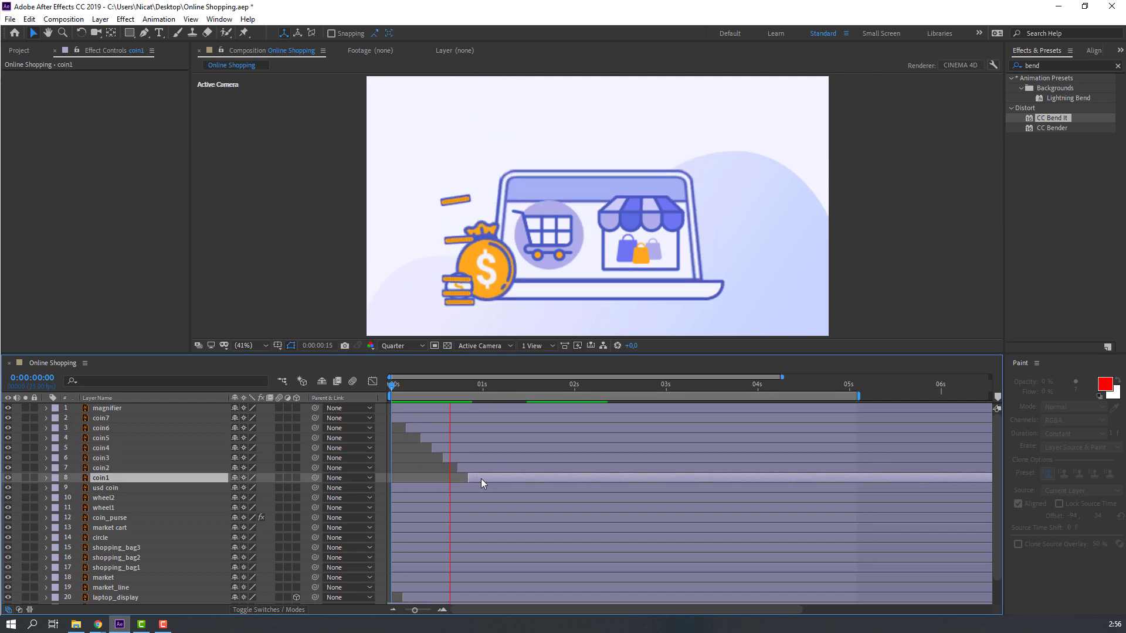
Step: Select the market cart layer at 0:00:00:13 and open the Animation Composer window over the timeline
left_click_drag(425, 386, 509, 387)
left_click(549, 227)
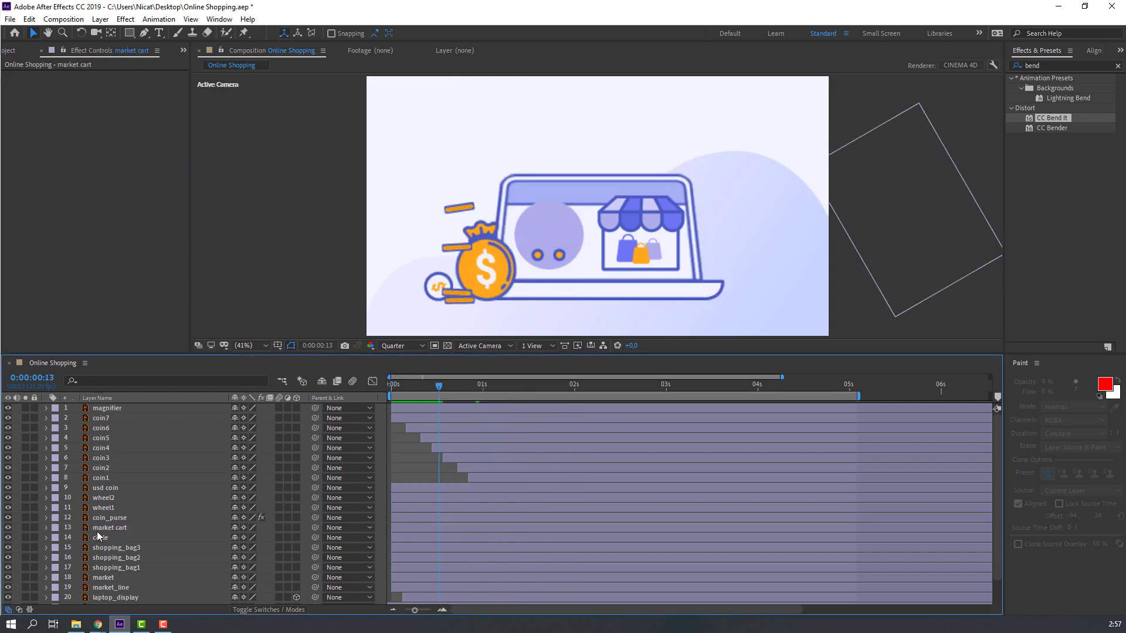
left_click(117, 531)
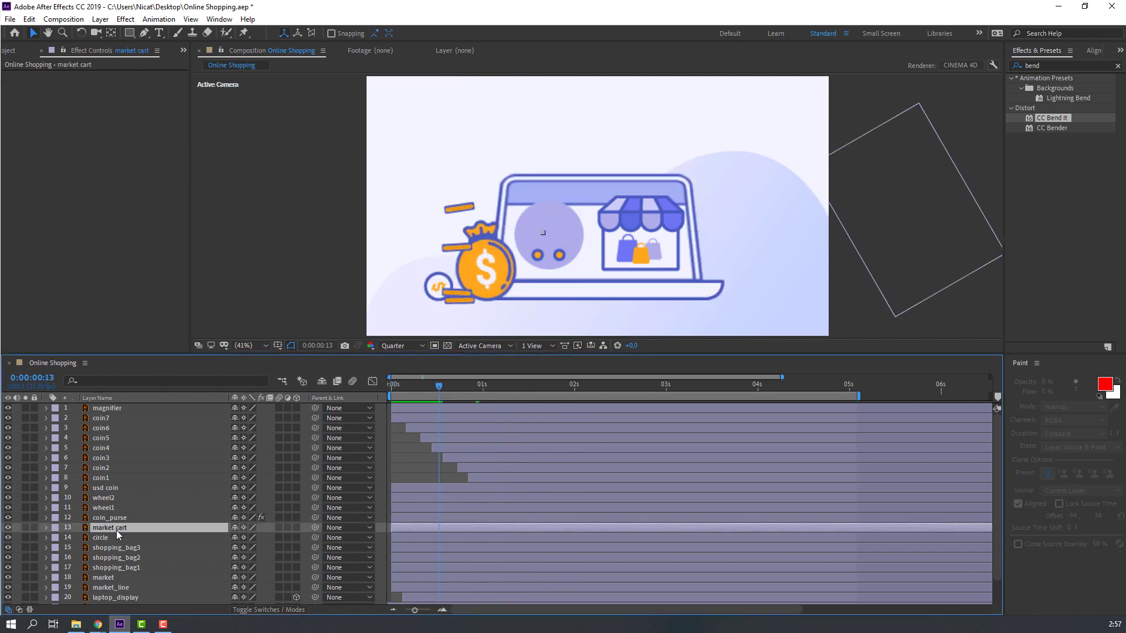
left_click(219, 19)
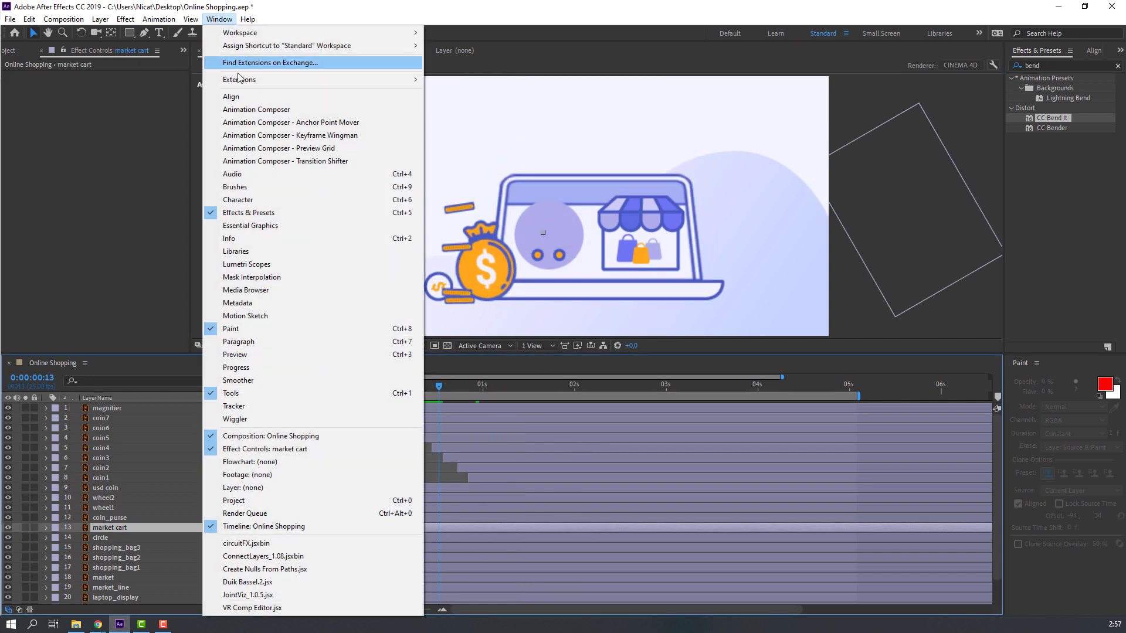
left_click(248, 110)
left_click_drag(712, 281, 434, 194)
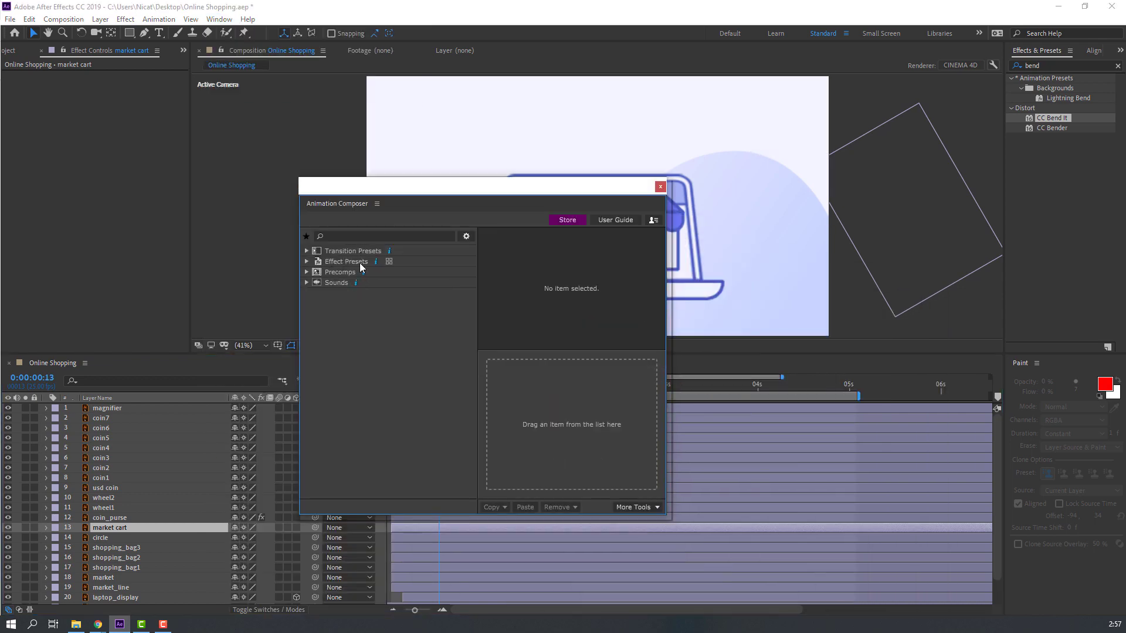
left_click_drag(432, 185, 537, 312)
Step: Apply the 2D Scale transition preset Overshoot Scale From Anchor Point to the market cart layer
left_click(410, 375)
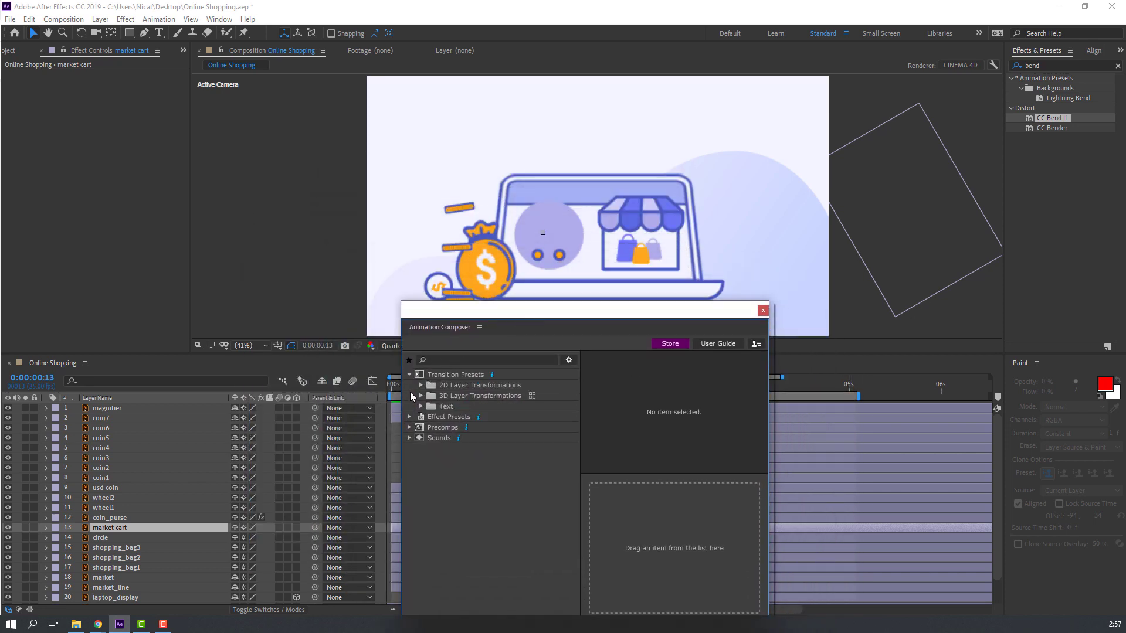
left_click(420, 385)
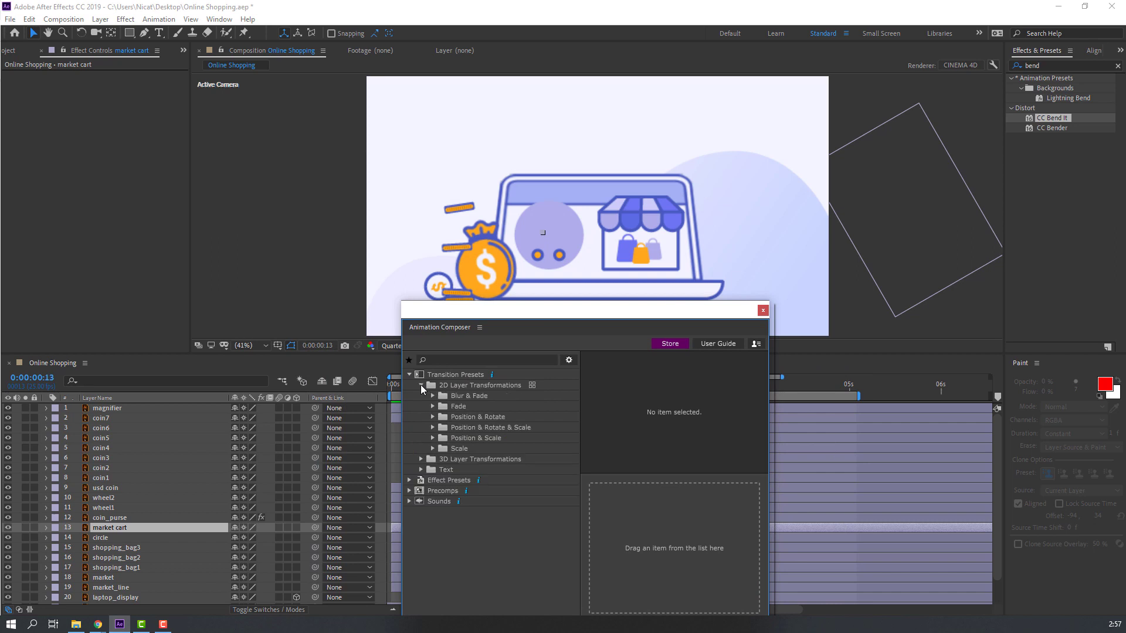
left_click(433, 449)
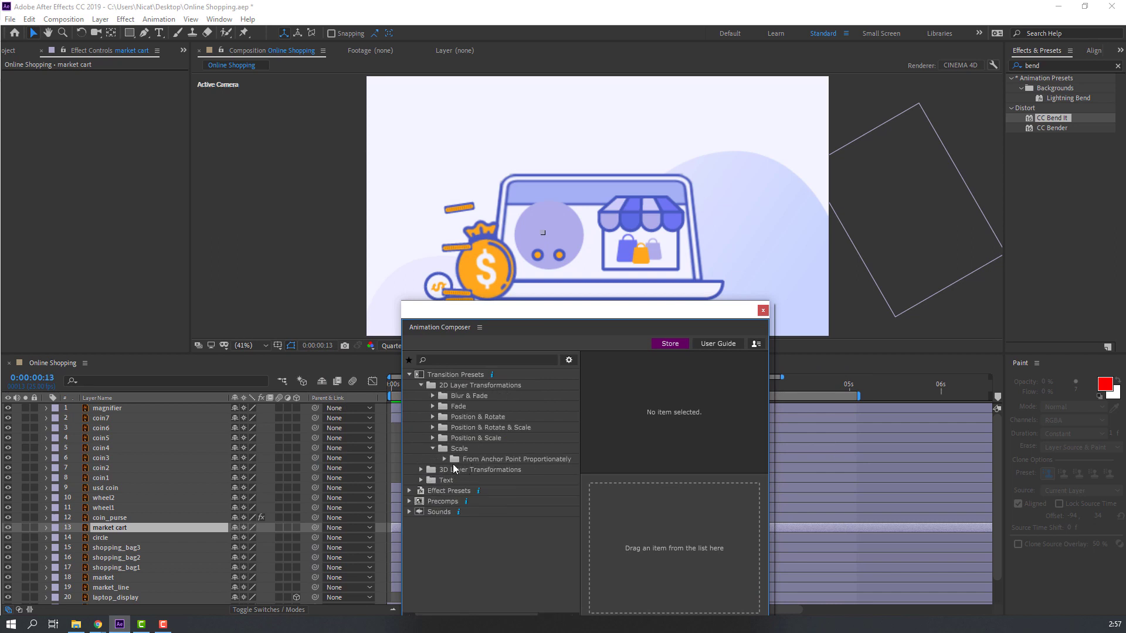
left_click(443, 459)
left_click(515, 480)
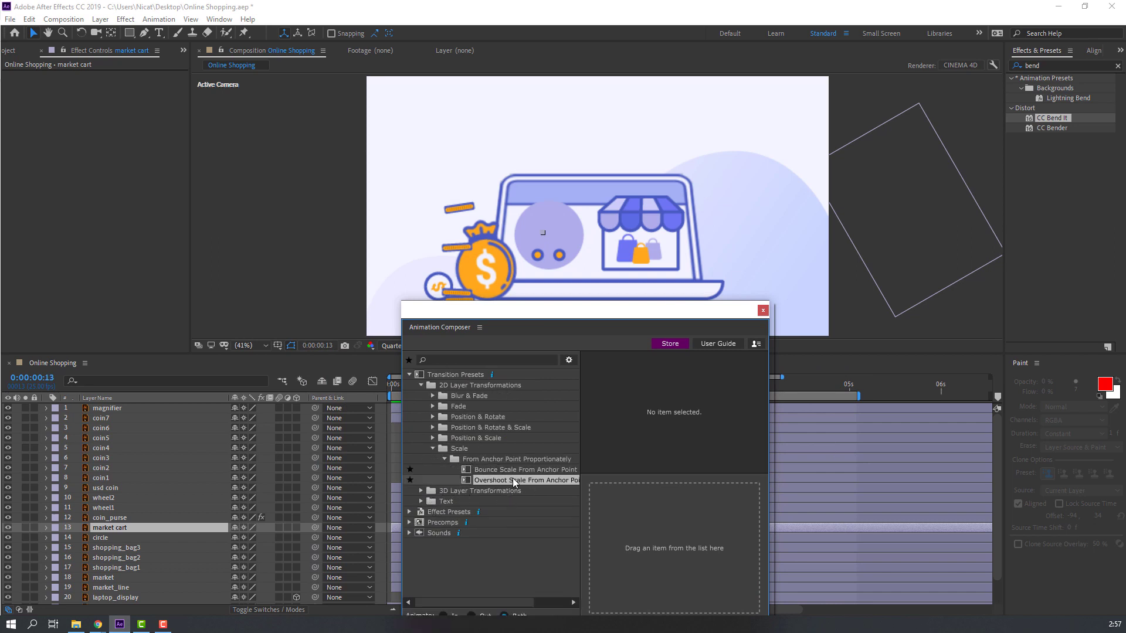
double_click(496, 481)
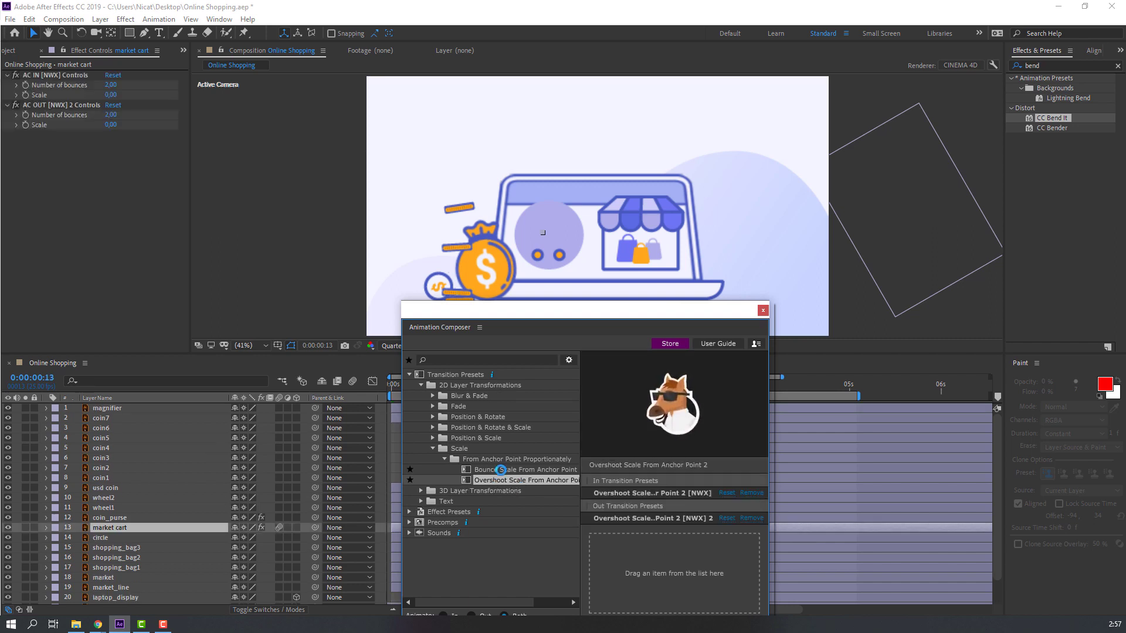
Step: Move the market cart's transition-in marker to about 1 s and preview the cart's overshoot entrance
left_click_drag(584, 323, 832, 424)
key("space")
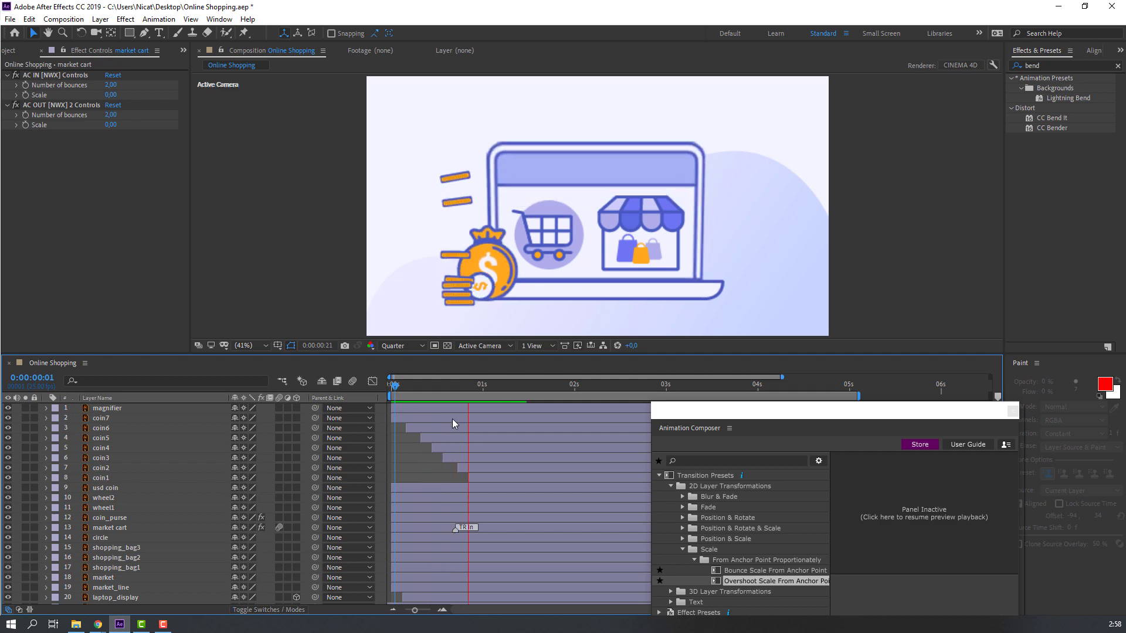
left_click_drag(455, 528, 480, 529)
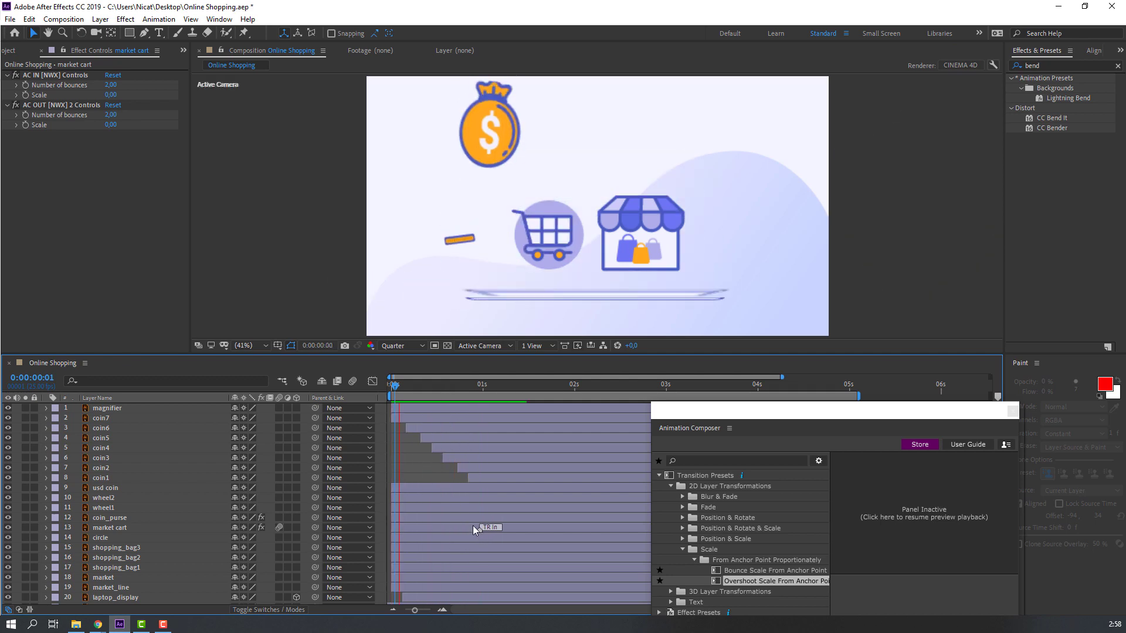
key("space")
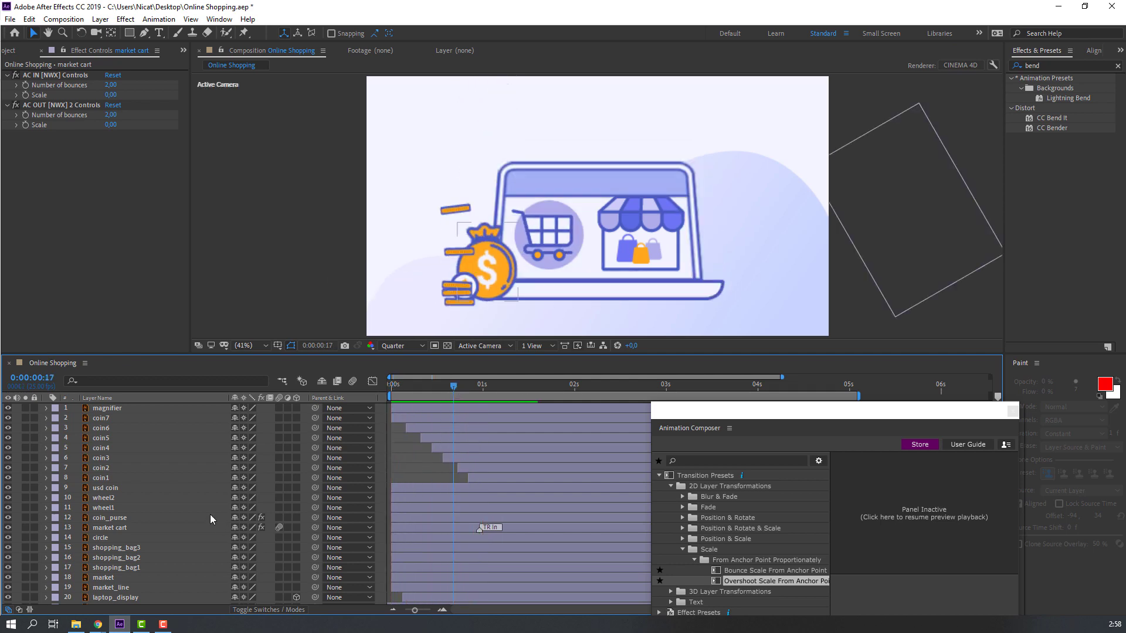
Step: Apply the Overshoot Scale From Anchor Point preset to wheel1 and wheel2 at 0:00:00:17 and preview it
left_click(108, 509)
left_click(110, 499, "shift")
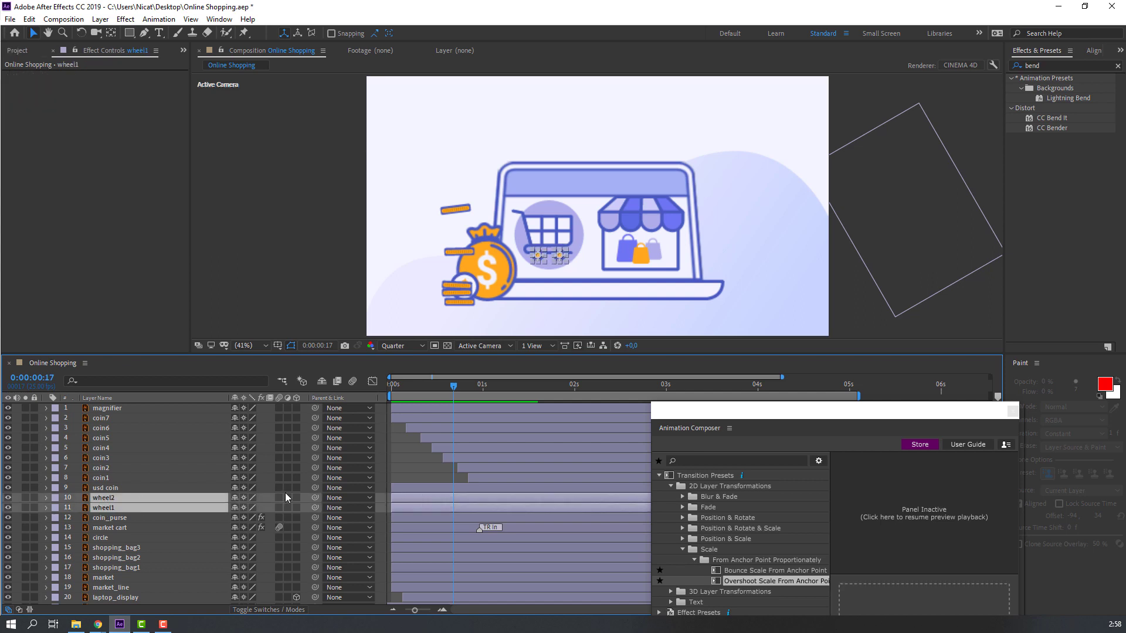
left_click_drag(829, 408, 841, 289)
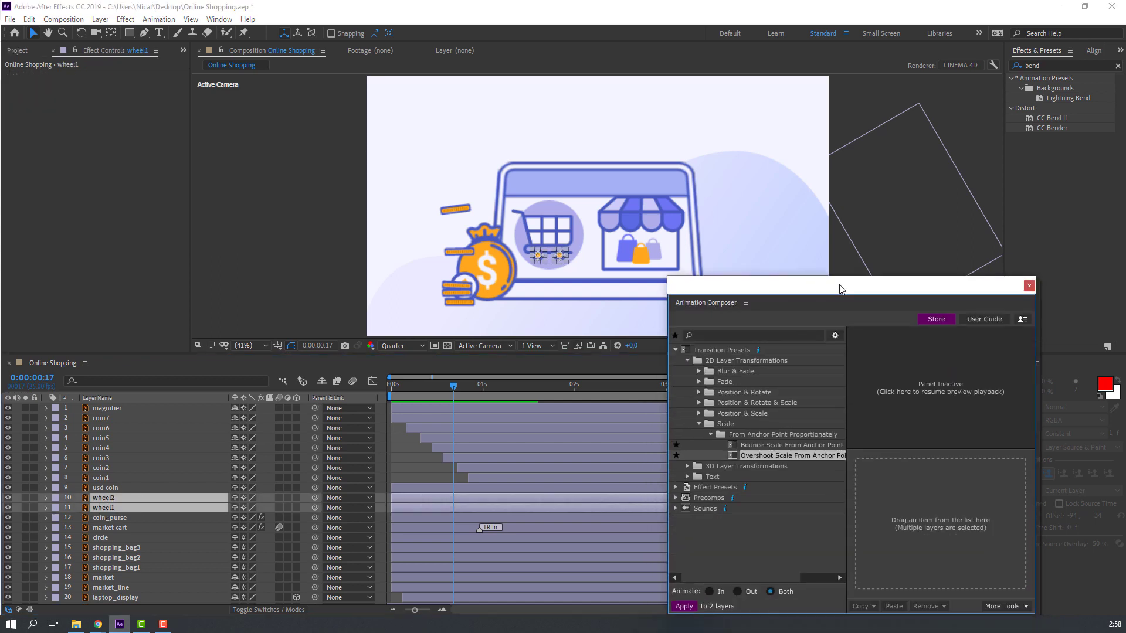
double_click(766, 455)
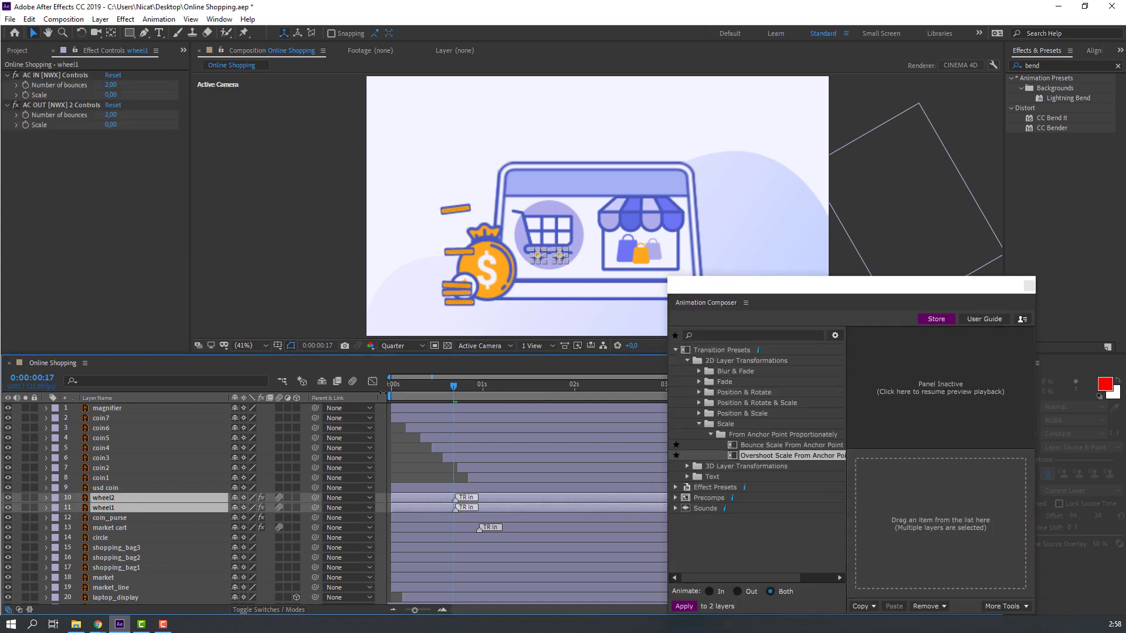
key("space")
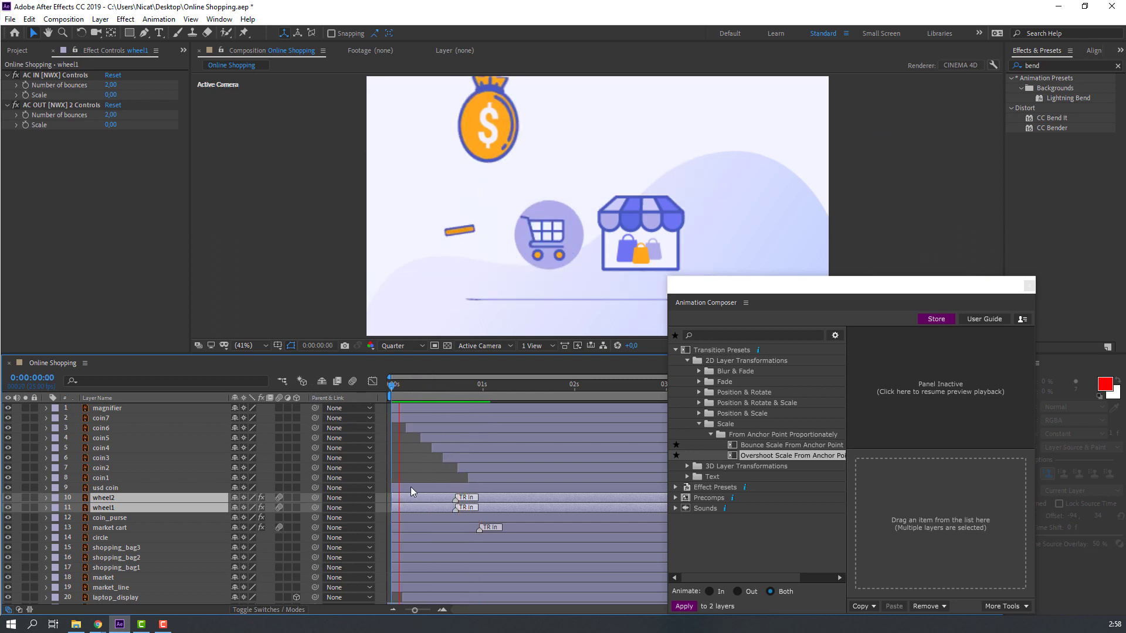
Step: Delay the wheel layers so wheel2 starts at about 0.1 s and wheel1 at about 0.3 s, and preview the result
left_click(414, 479)
left_click_drag(411, 507, 435, 497)
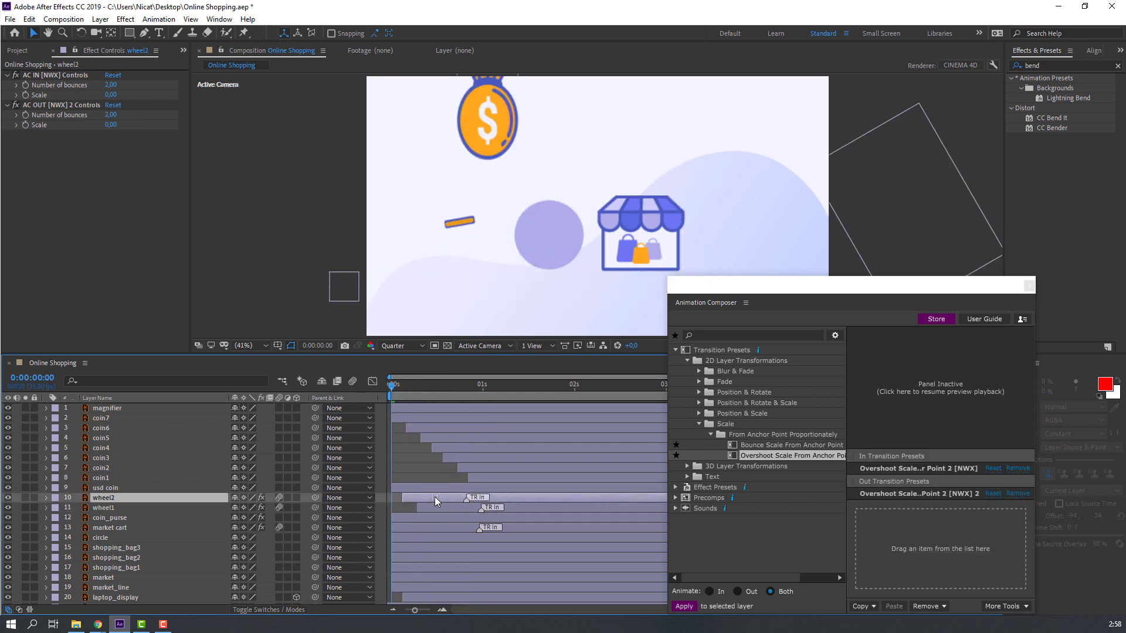
key("space")
key("space")
Step: Keyframe a Position bob on market cart from about 0.65 s, reaching 729.8, 654.9 at about 0.9 s and 729.8, 646.9 at 0:00:01:03
left_click_drag(424, 387, 482, 388)
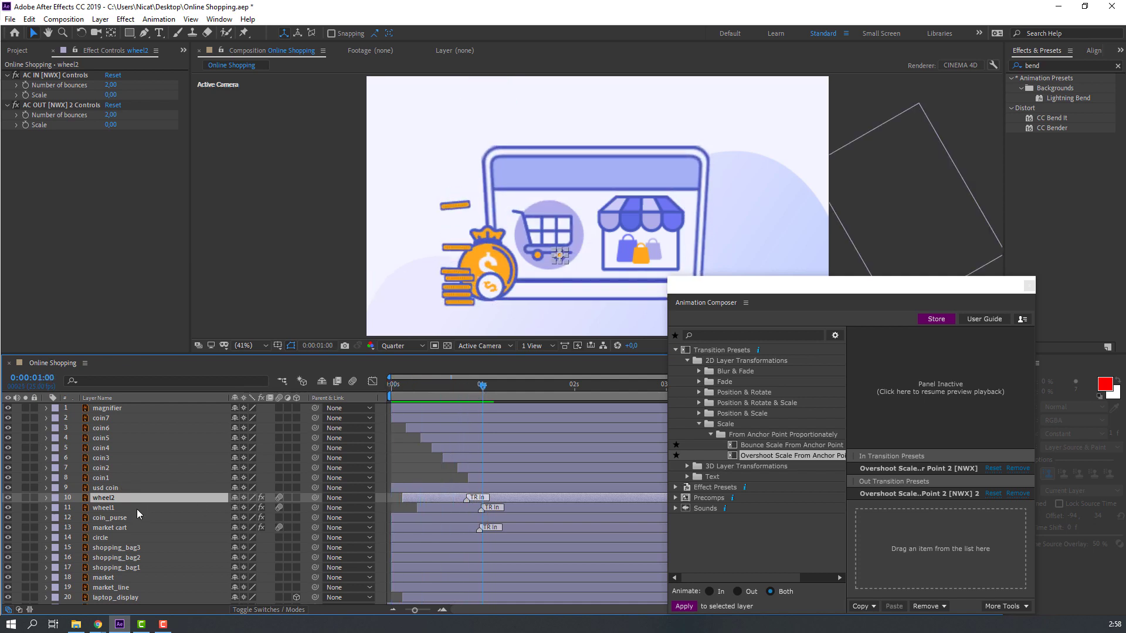
left_click(122, 529)
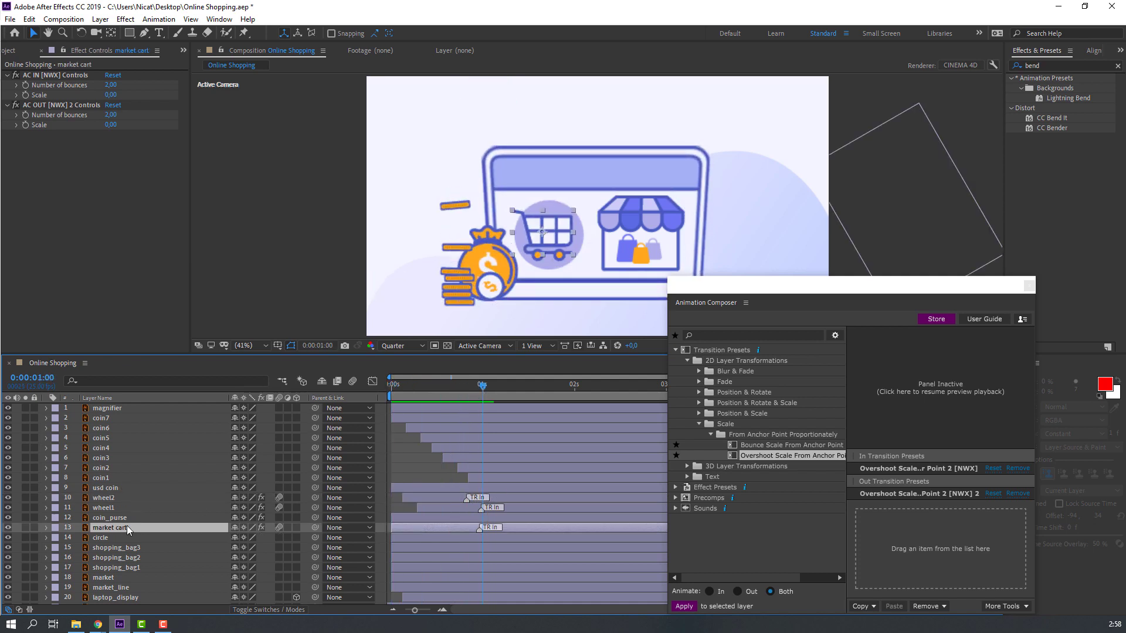
key("p")
mouse_move(462, 390)
left_mouse_down()
mouse_move(435, 390)
mouse_move(451, 393)
left_mouse_up()
left_click(75, 538)
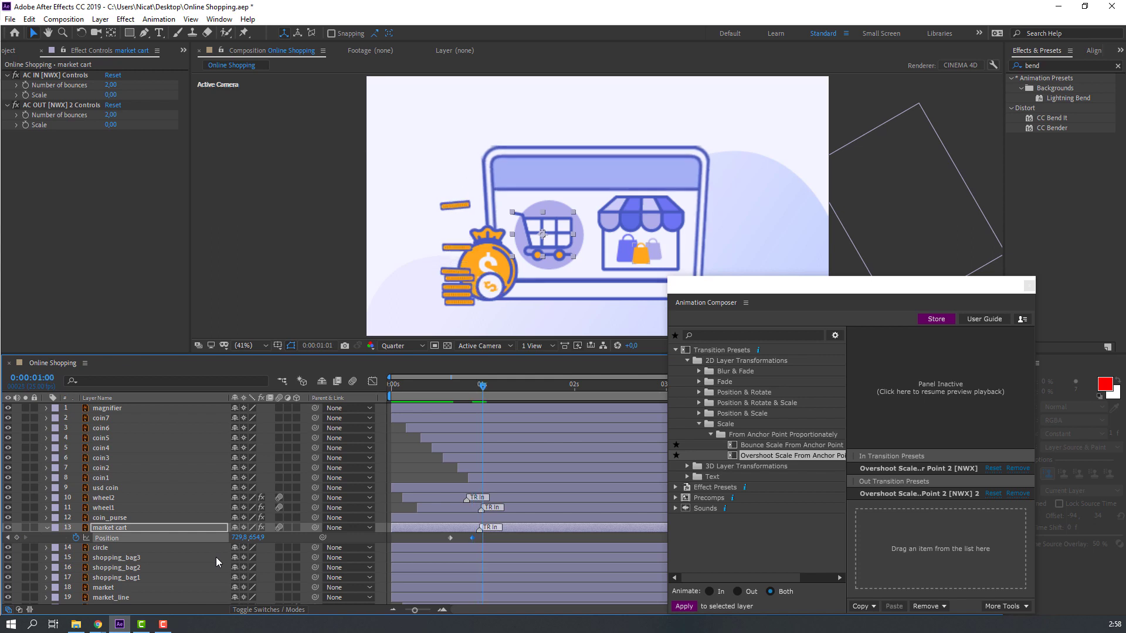
left_click_drag(435, 540, 452, 546)
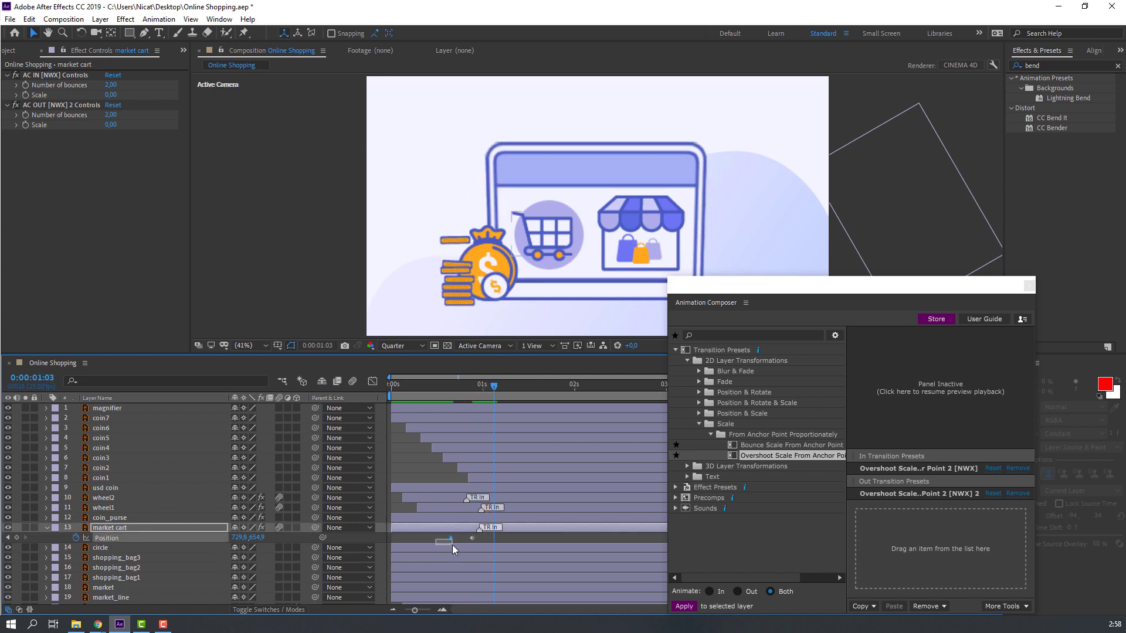
key("Up")
key("Up")
key("Up")
key("Up")
key("Up")
key("Up")
key("Up")
key("Up")
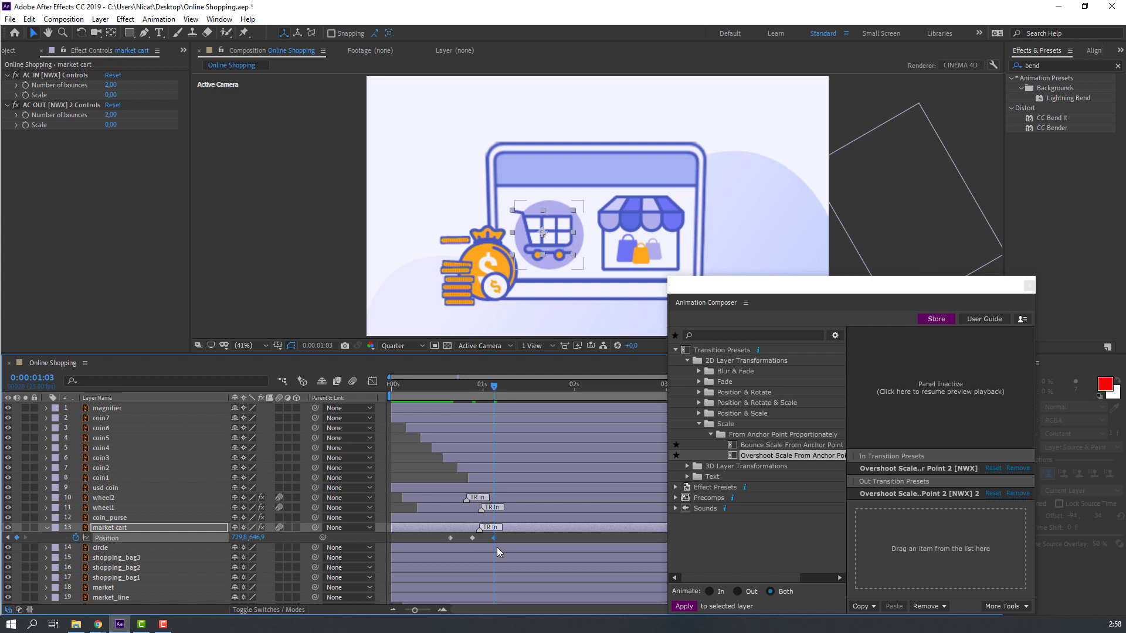
Step: Apply Easy Ease to all three Position keyframes of market cart and preview the bobbing motion
left_click_drag(515, 544, 443, 549)
right_click(451, 539)
mouse_move(516, 530)
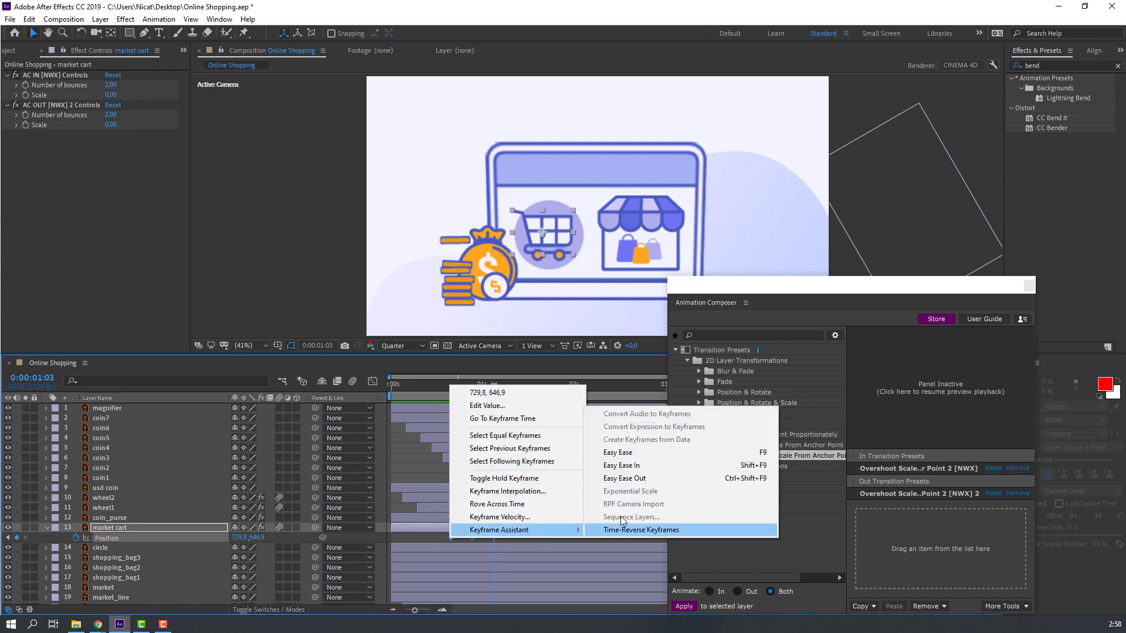
left_click(624, 454)
key("space")
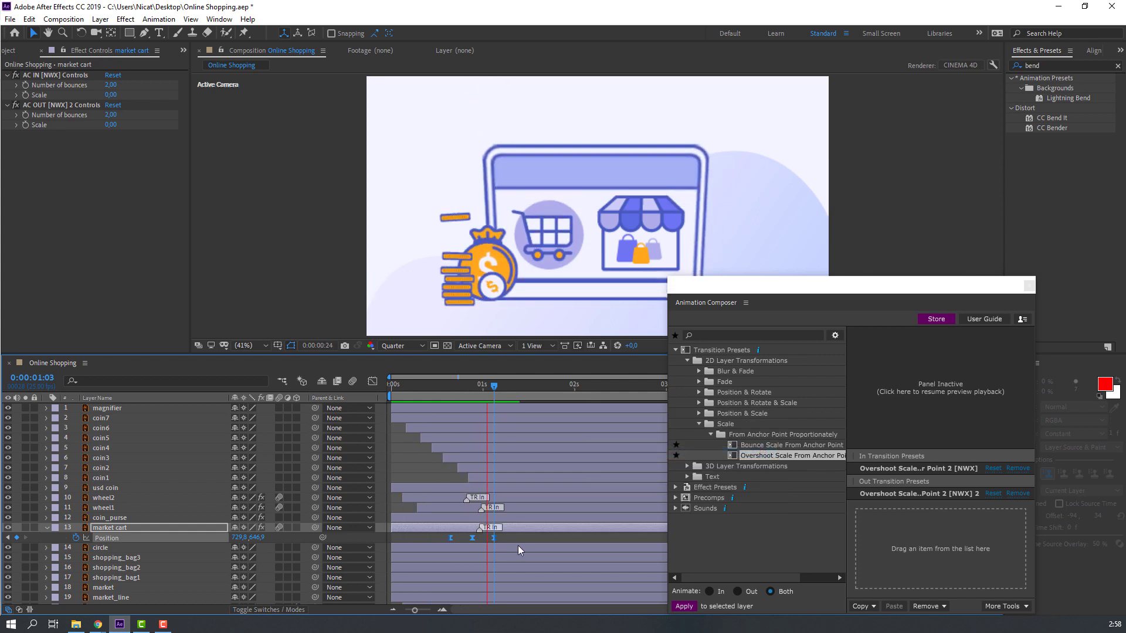
key("space")
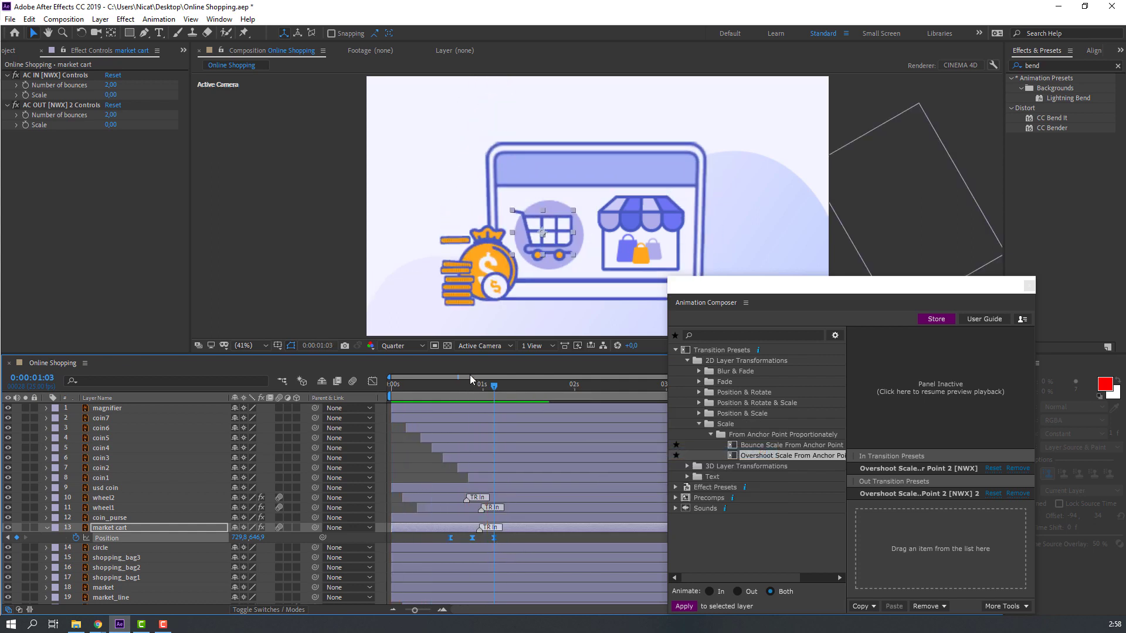
Step: Add the expression loopOutDuration(type = "cycle", duration = 0) to the market cart's Position
left_click_drag(968, 293, 1076, 326)
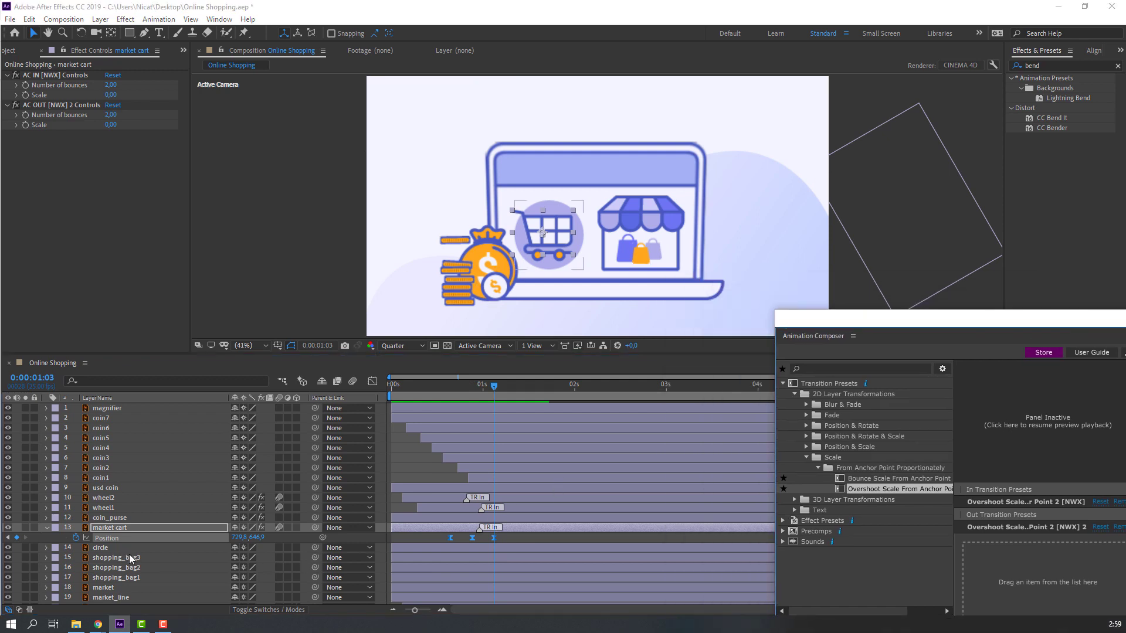
left_click(76, 537, "alt")
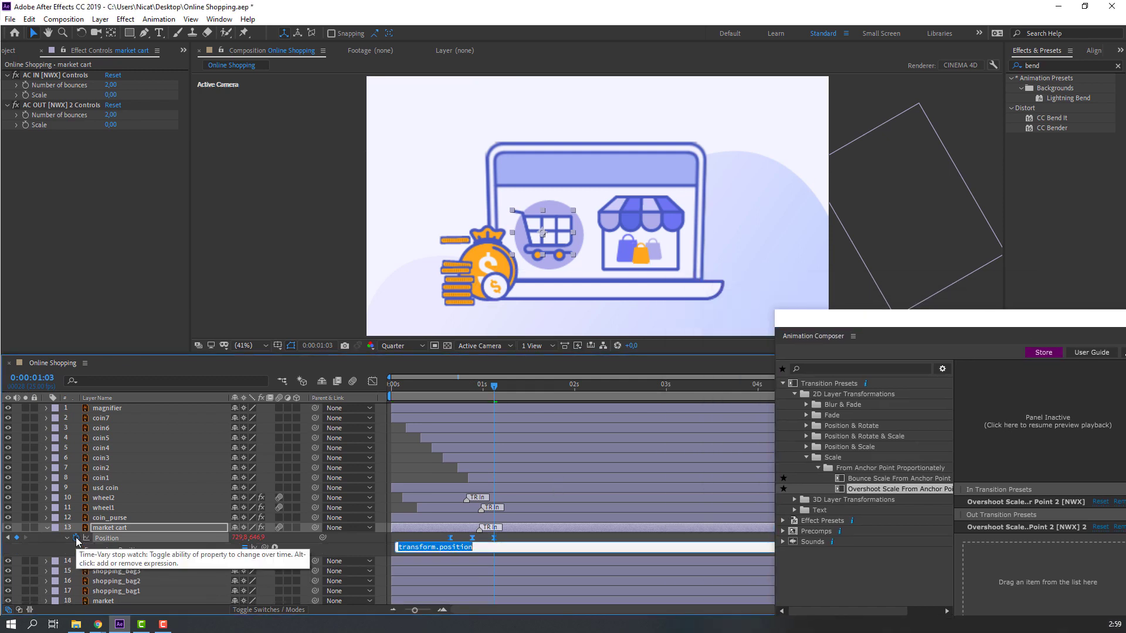
left_click(275, 548)
mouse_move(334, 475)
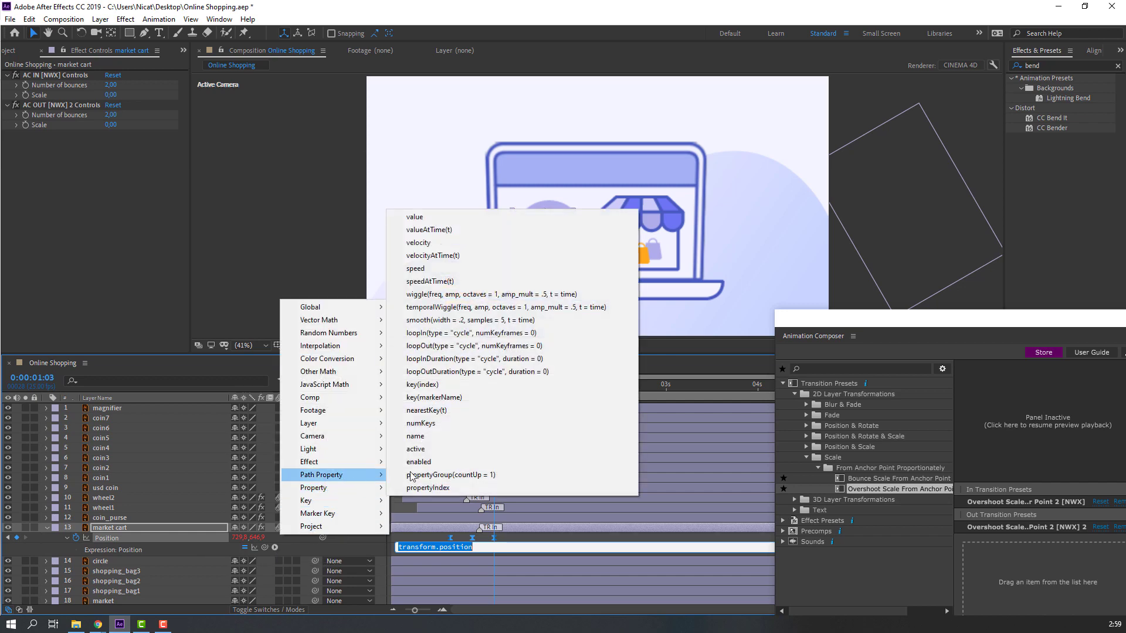
left_click(436, 371)
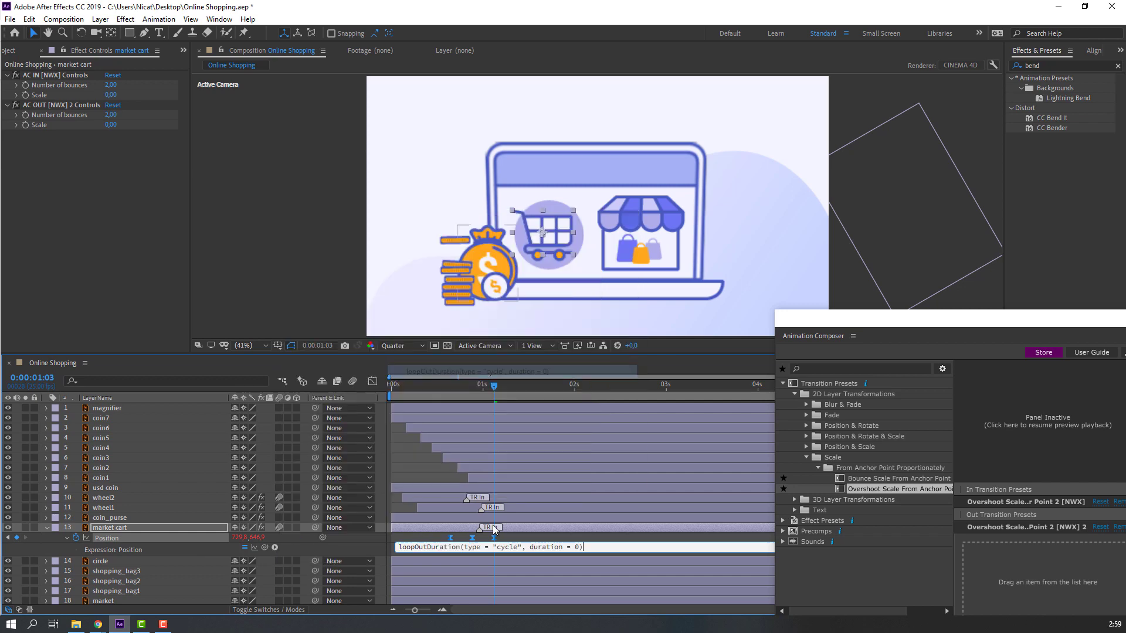
Step: Shift the market cart's three Position keyframes to begin at 0:00:00:00 and preview the looping bob
left_click(478, 542)
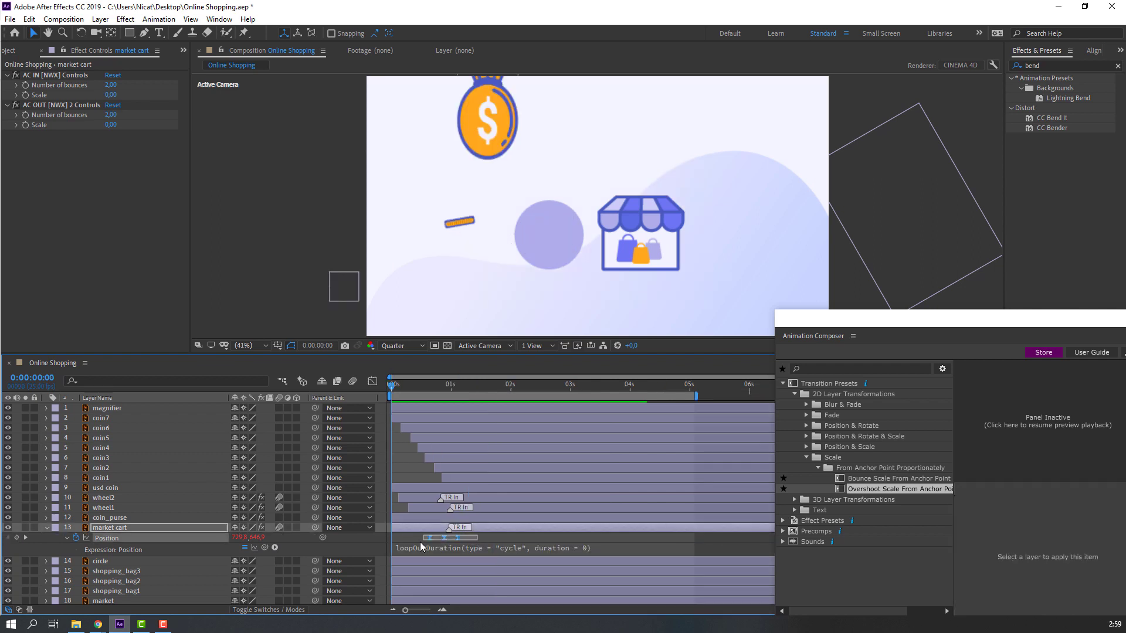
key("space")
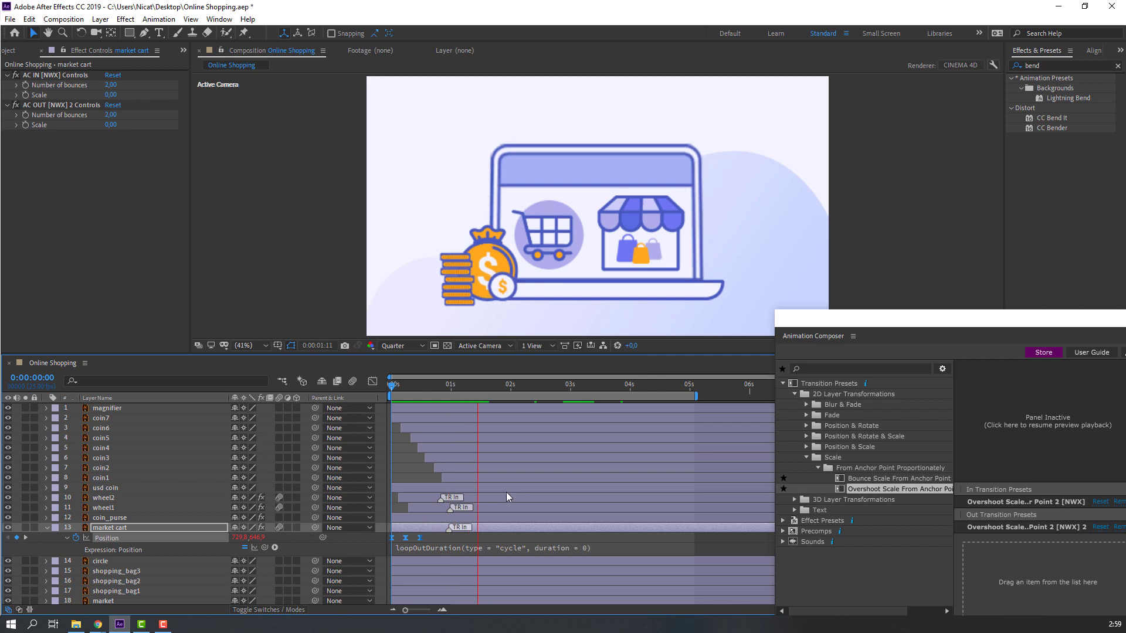
left_click(261, 345)
left_click(262, 372)
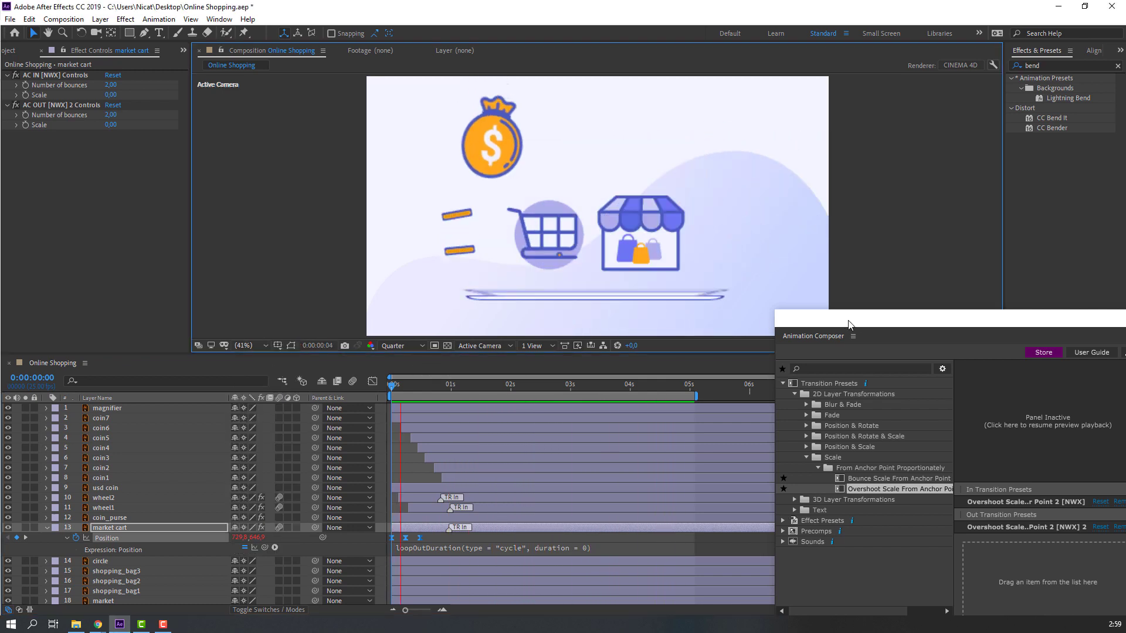
Step: Move the Animation Composer window clear of the illustration and set the market awning's anchor point at its top centre
left_click_drag(850, 322, 628, 312)
left_click_drag(784, 344, 795, 356)
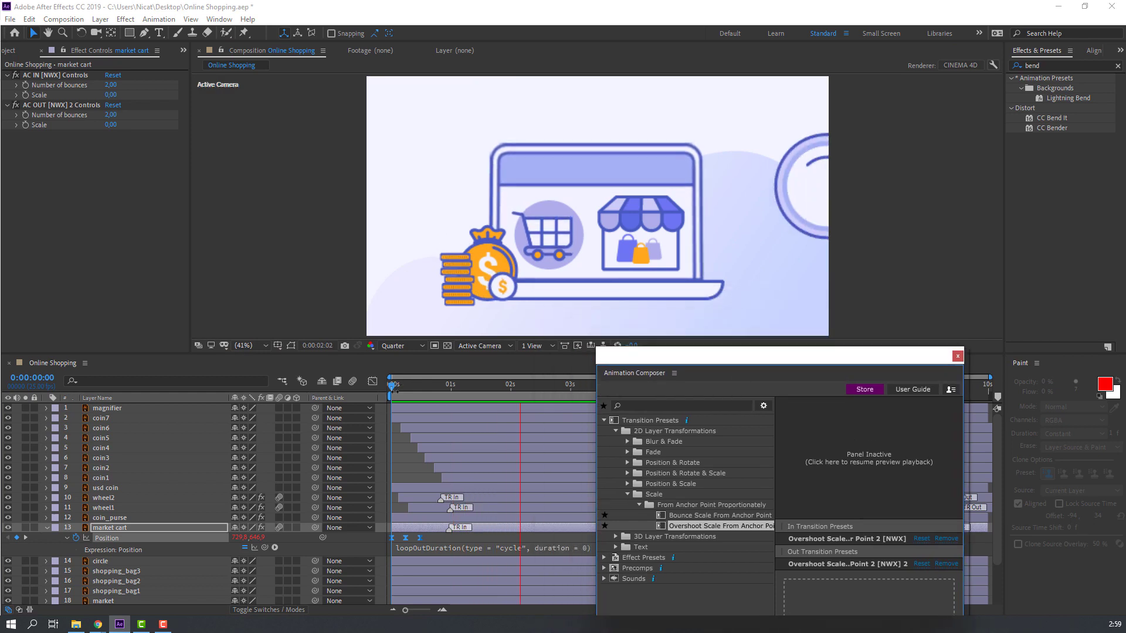
left_click_drag(440, 385, 309, 397)
left_click(642, 212)
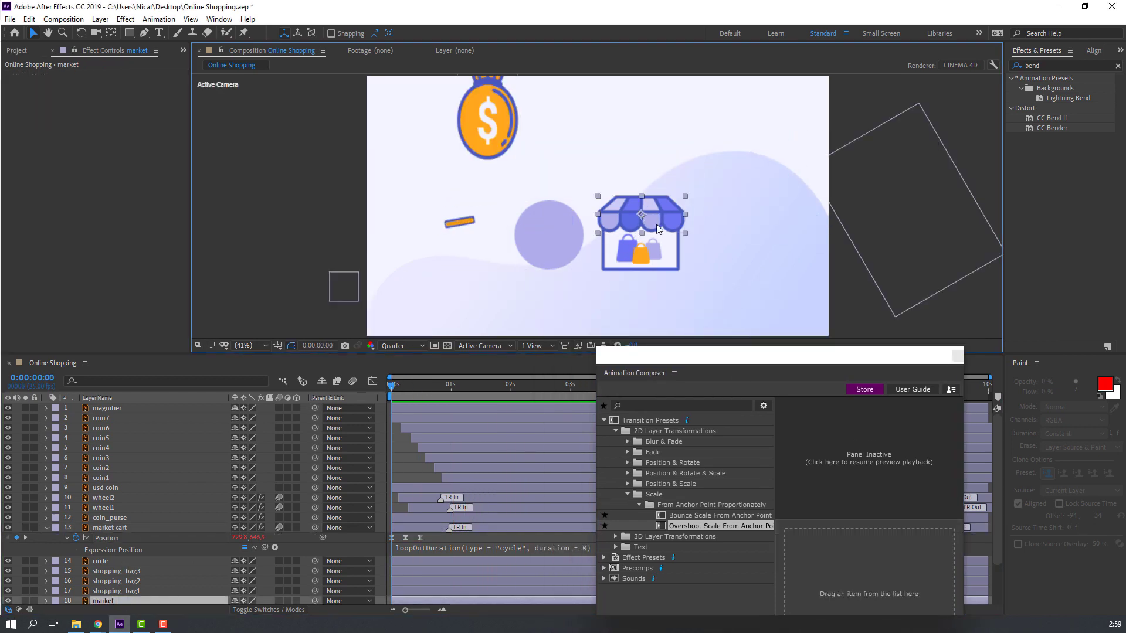
left_click_drag(631, 228, 597, 227)
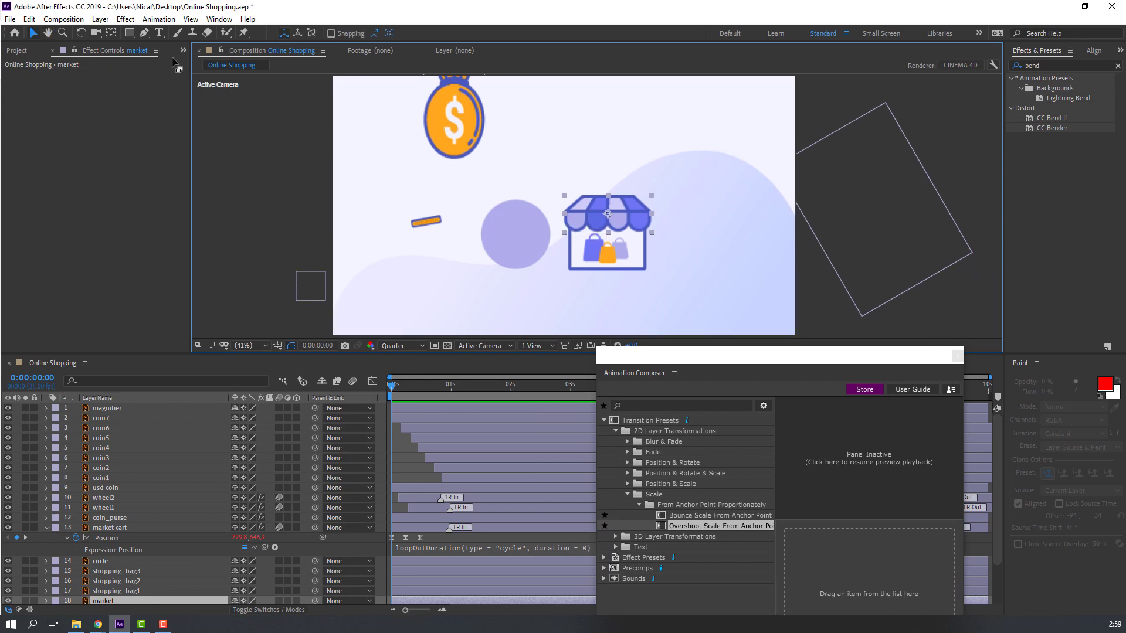
left_click(110, 33)
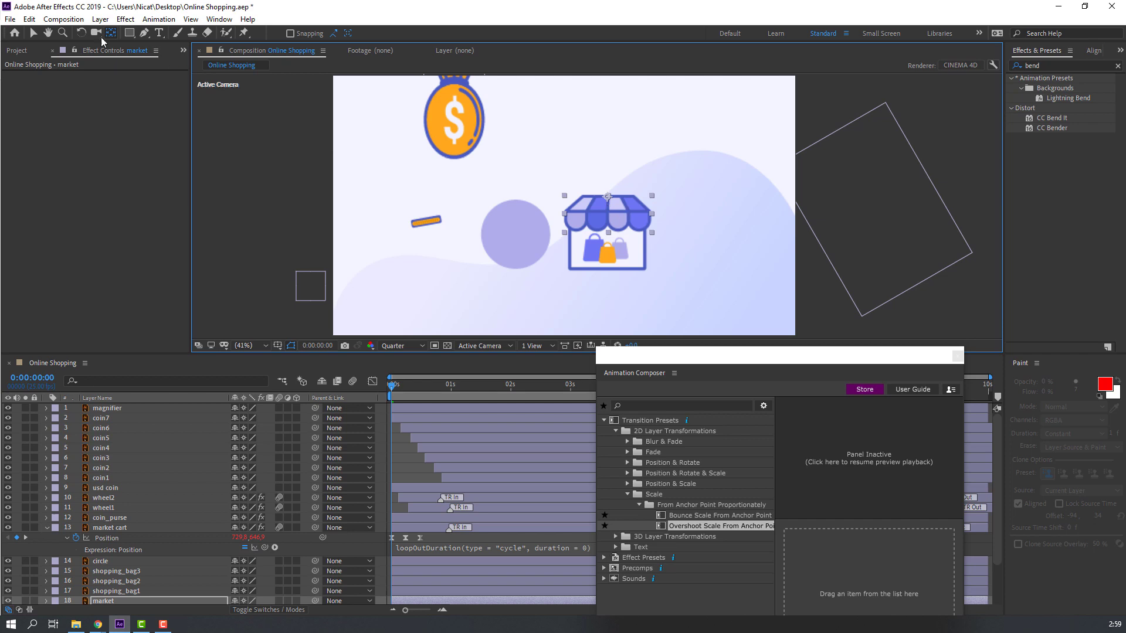
left_click(33, 33)
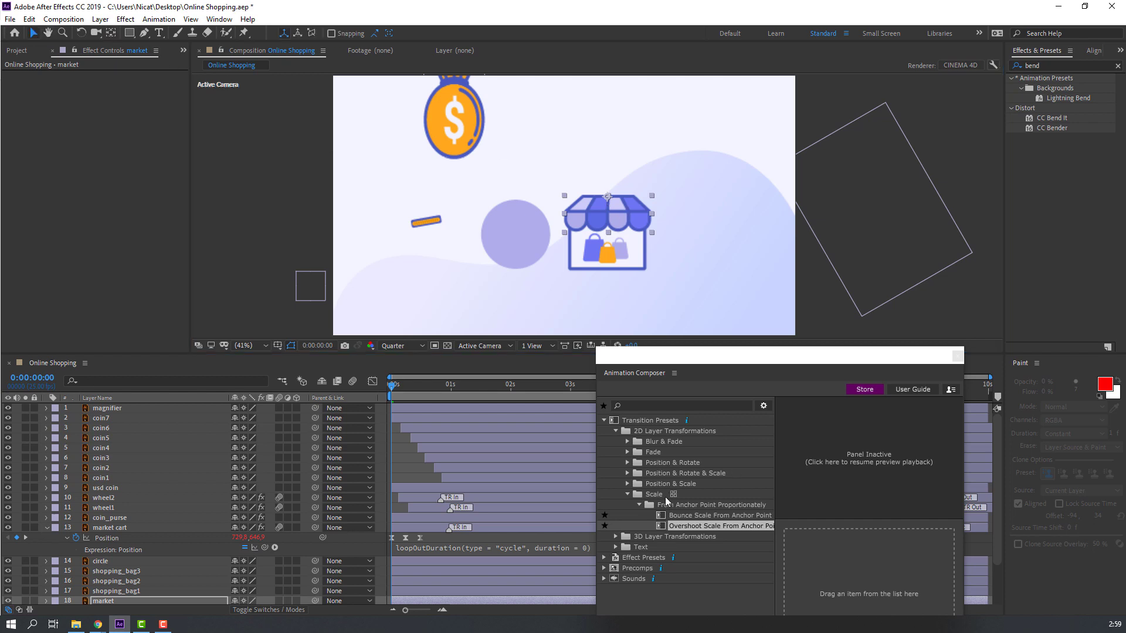
Step: Apply Overshoot Scale From Anchor Point 2 to market, extend its In transition to about 1.2 s, and preview
double_click(698, 526)
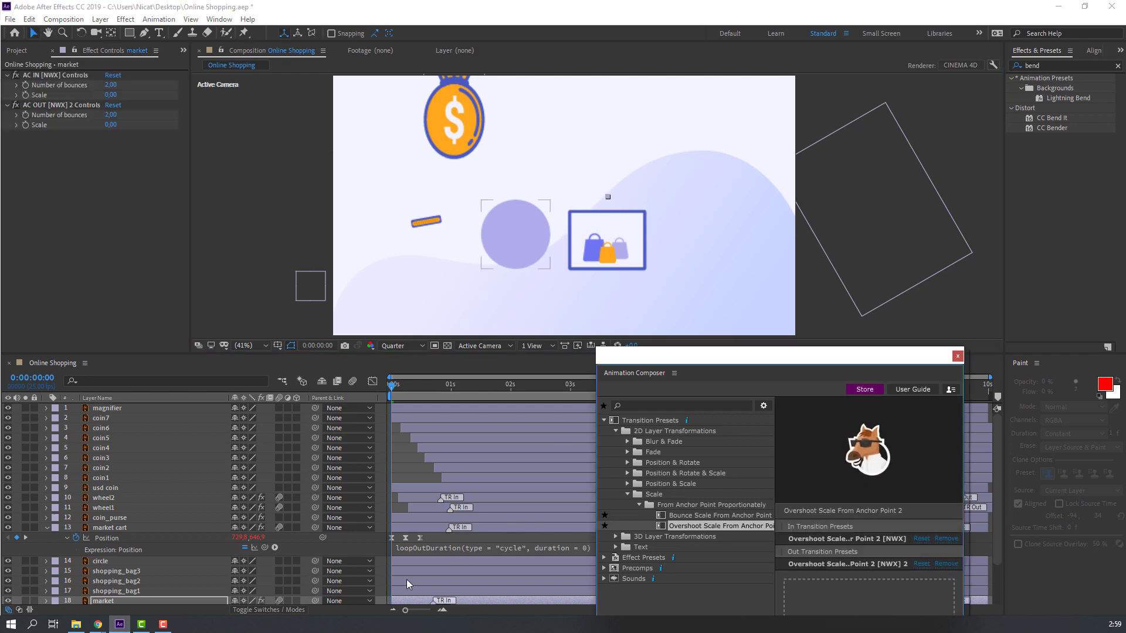
scroll(410, 585, "down", 2)
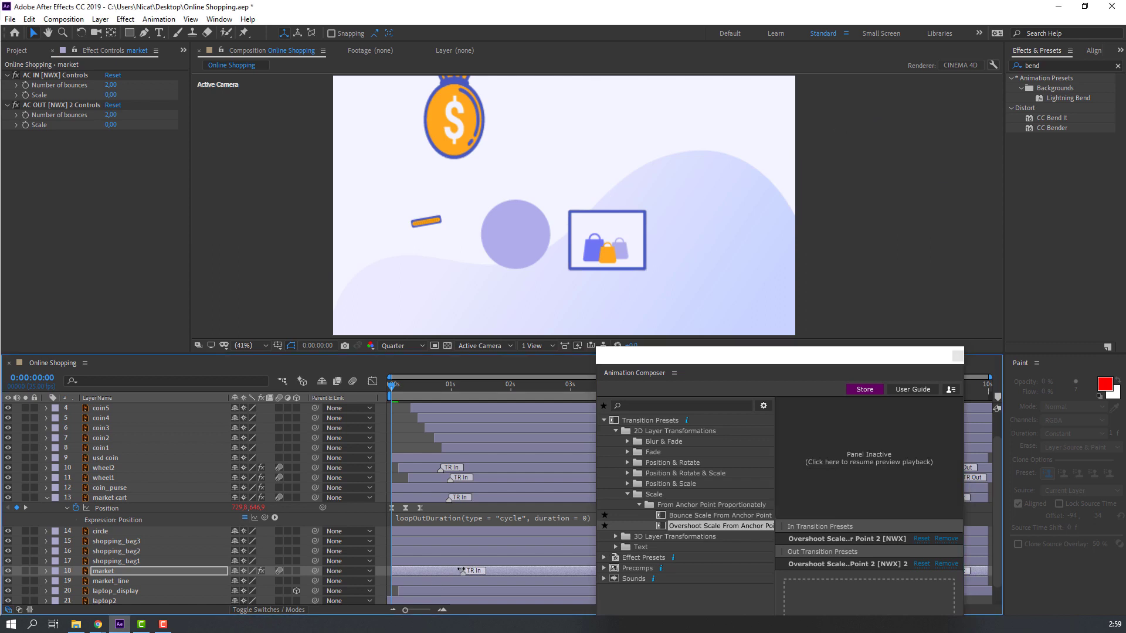
key("space")
key("space")
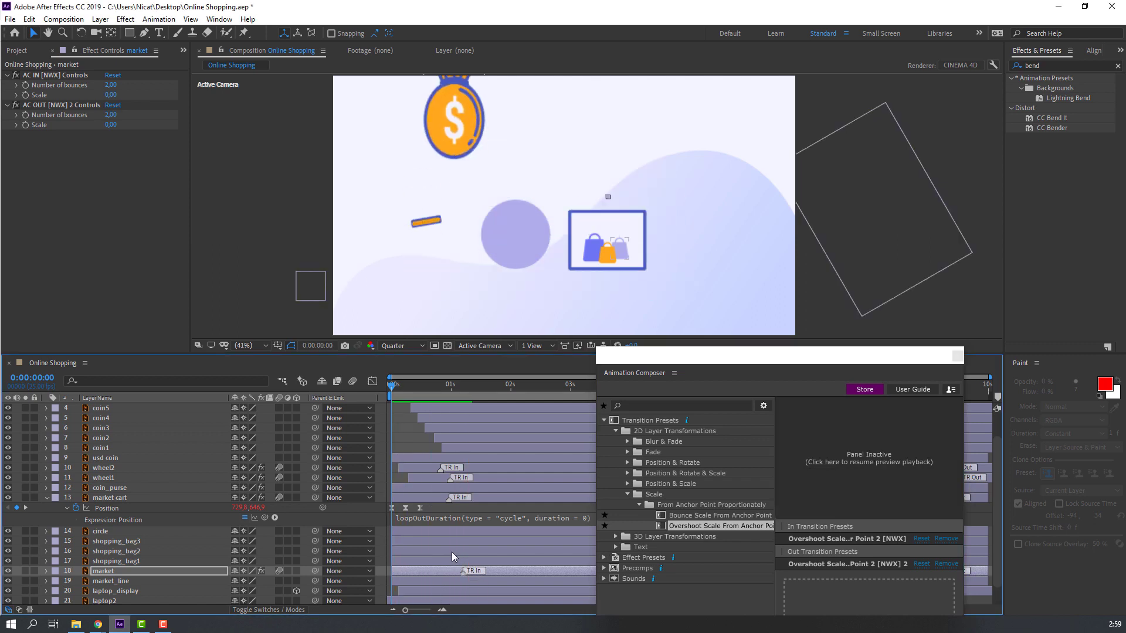
key("space")
Step: Move the anchor point of market_line to the centre of its bottom edge
left_click(569, 236)
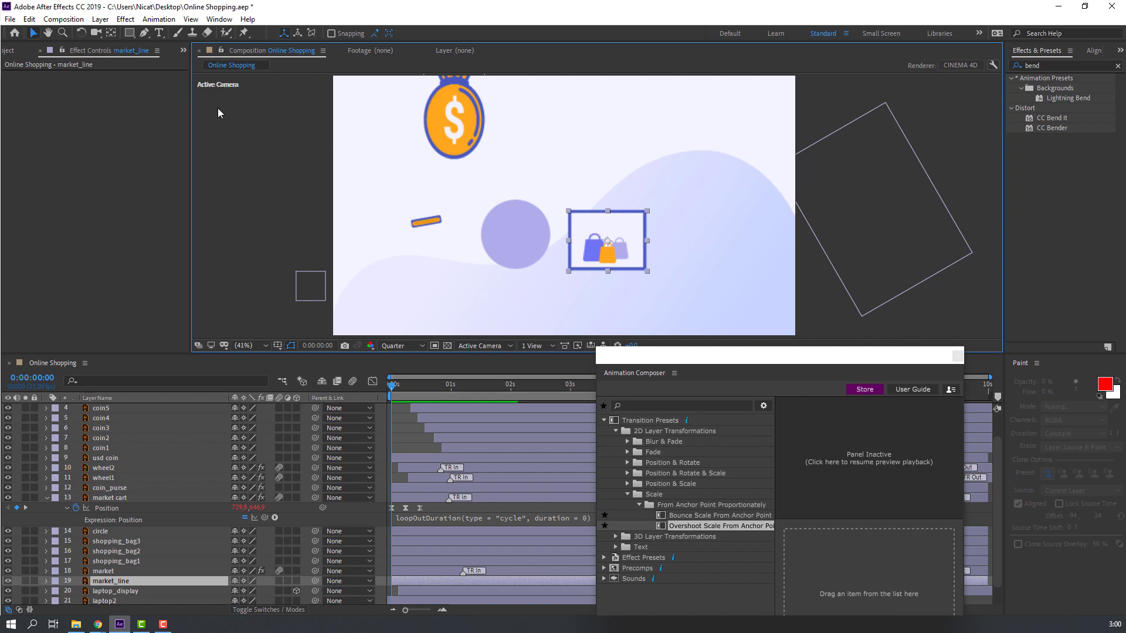
left_click(111, 33)
left_click_drag(610, 246, 608, 272)
key("v")
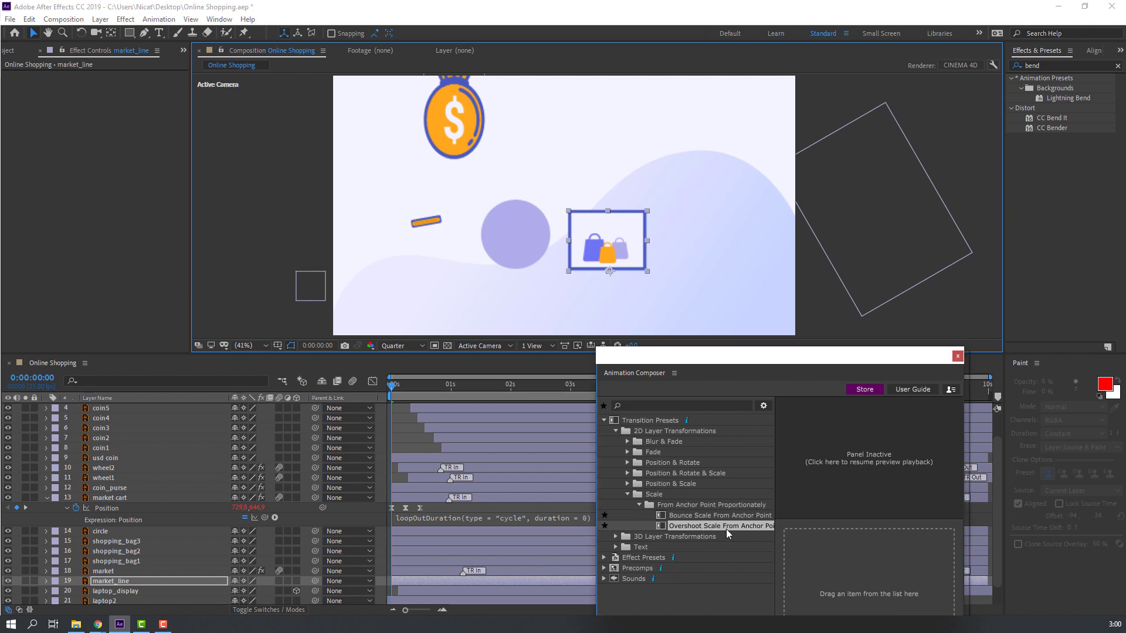
Step: Apply the Overshoot Scale preset to market_line, start the layer at about 0.3 s with its In marker near 1.3 s, and preview
left_click(725, 527)
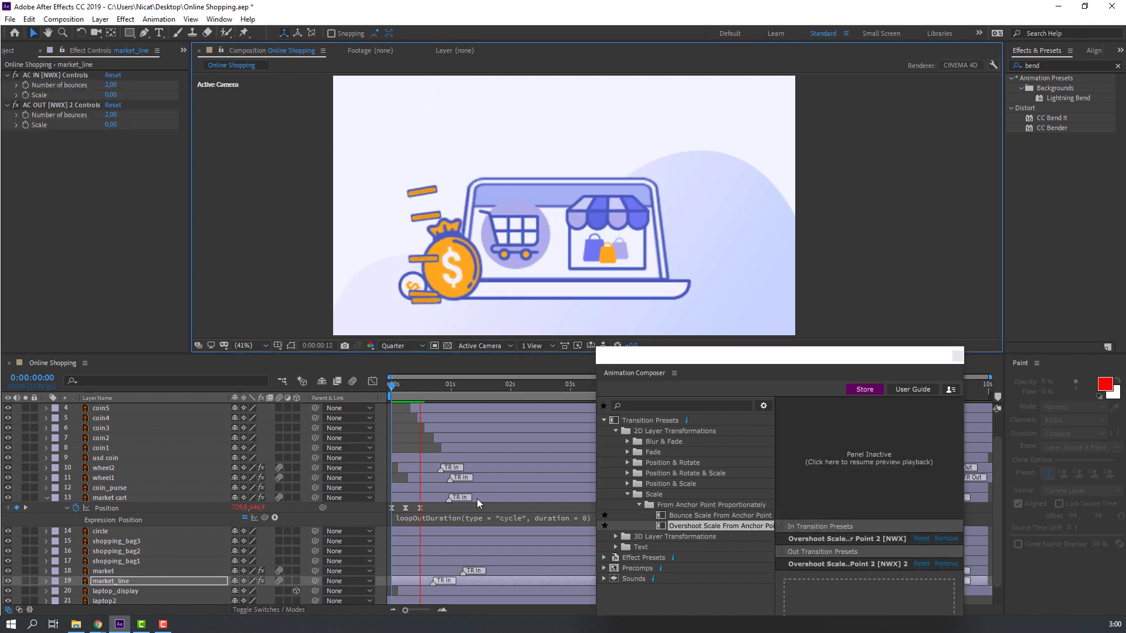
mouse_move(434, 583)
left_mouse_down()
mouse_move(450, 584)
mouse_move(438, 583)
left_mouse_up()
key("space")
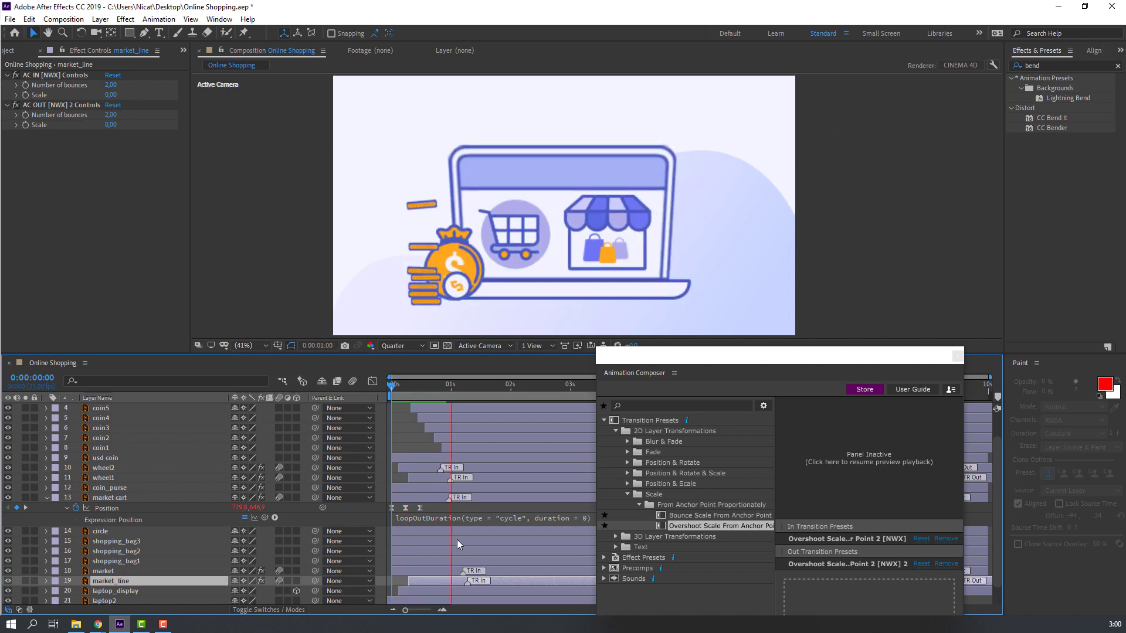
Step: Apply the Overshoot Scale preset to shopping_bag1, shopping_bag2 and shopping_bag3 together, and close Animation Composer
left_click(138, 562)
left_click(136, 542, "shift")
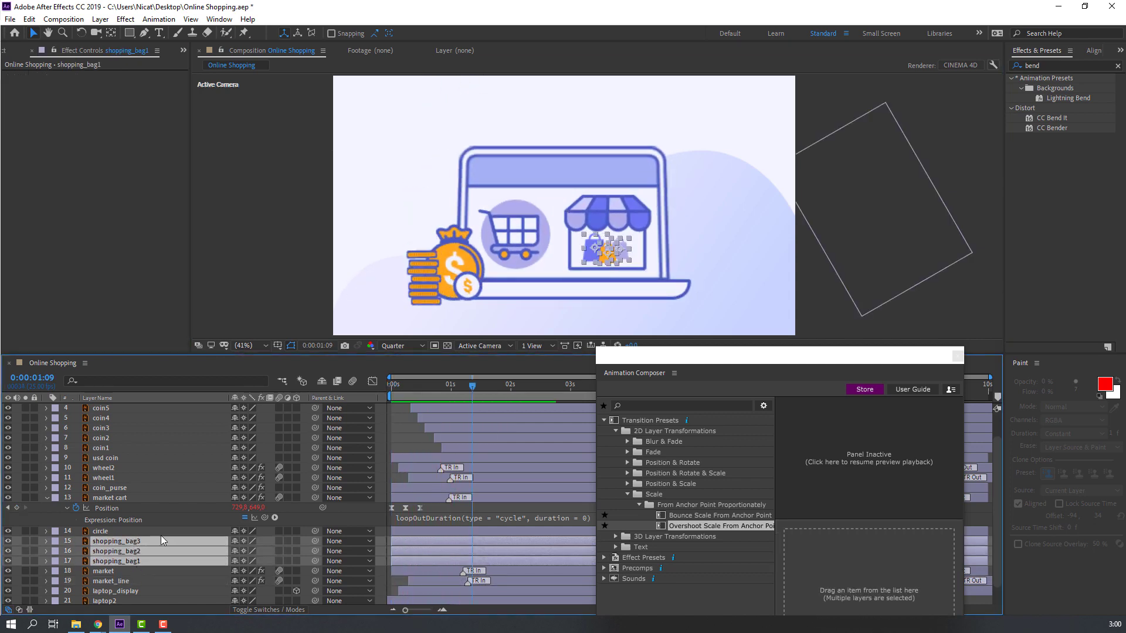
left_click(695, 528)
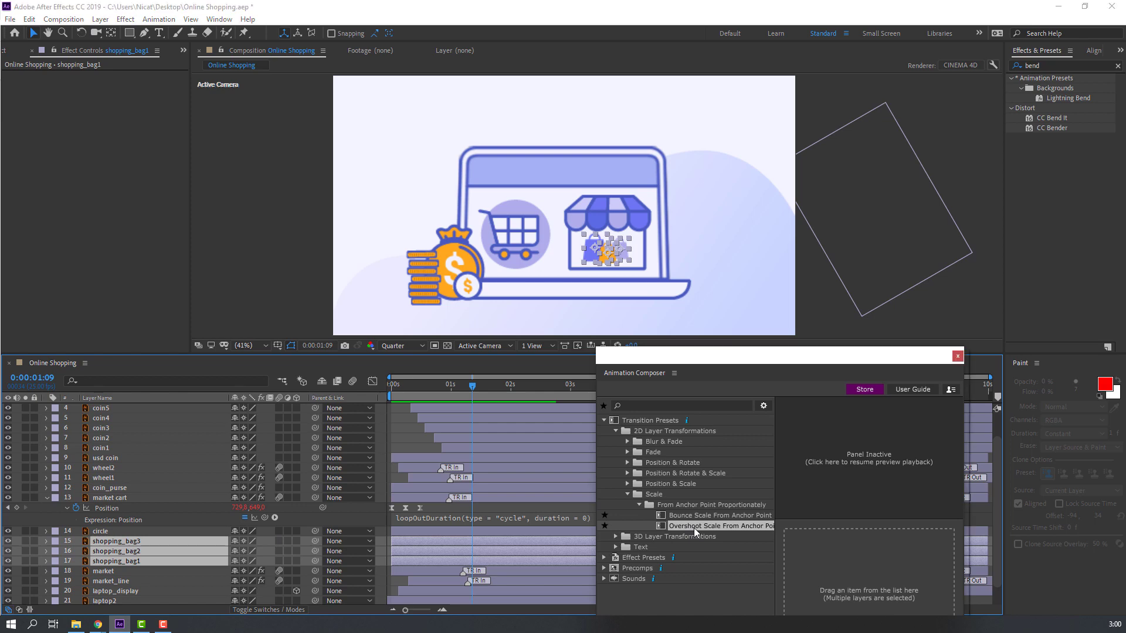
double_click(694, 528)
left_click(957, 356)
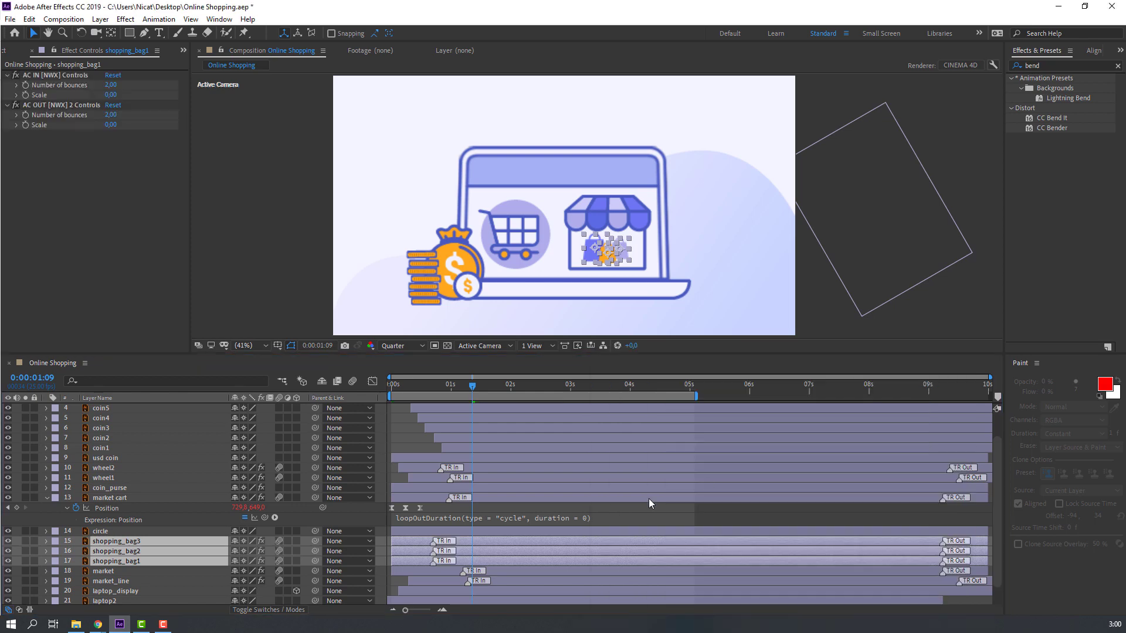
Step: Extend the shopping bags' In transitions to about 1 s, start shopping_bag2 at about 0.2 s and shopping_bag3 at about 0.5 s, and preview
left_click(412, 570)
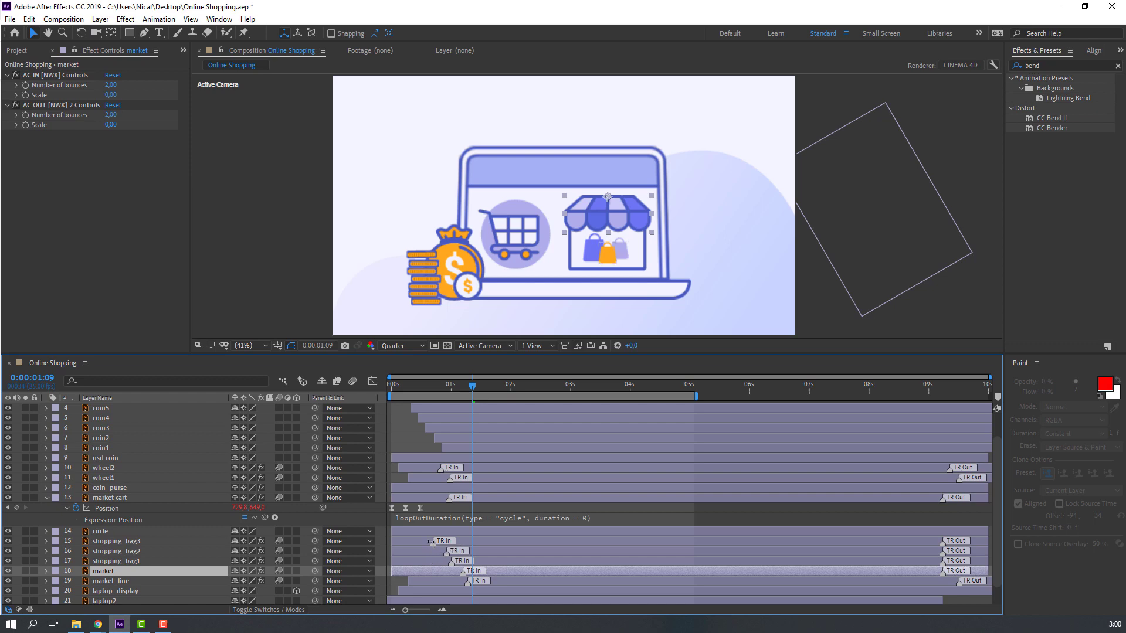
key("space")
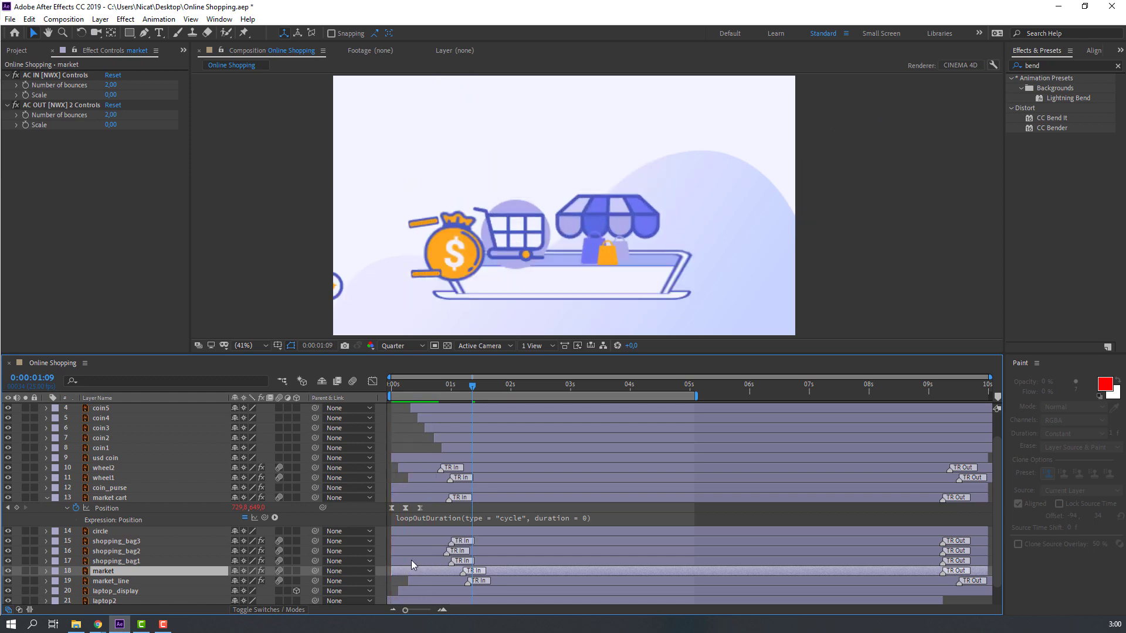
left_click(411, 560)
left_click_drag(419, 551, 448, 544)
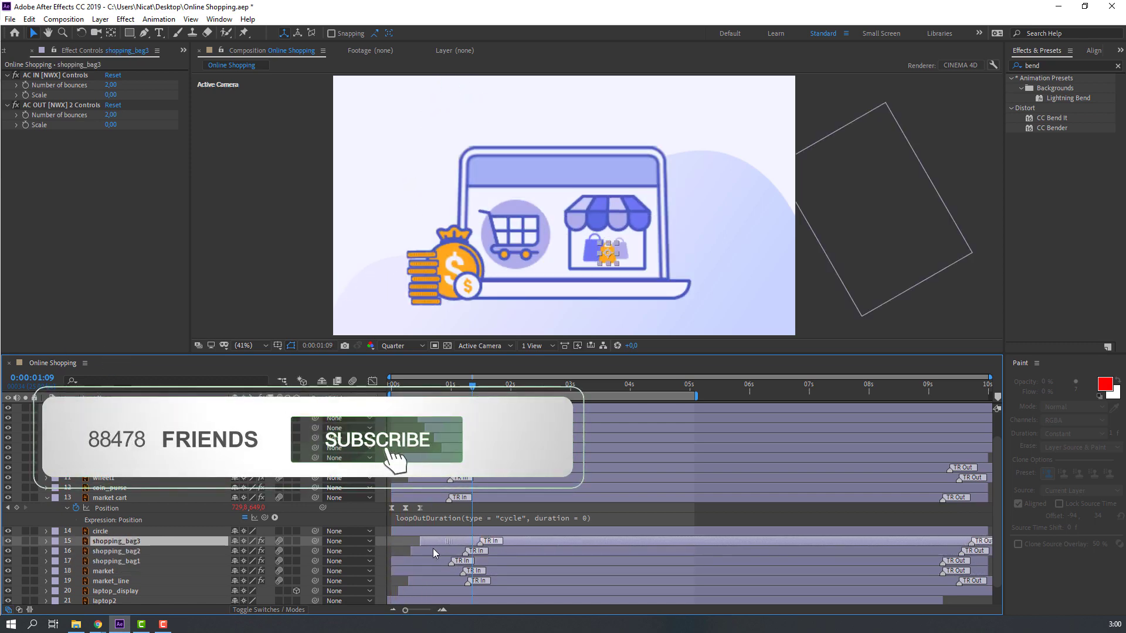
left_click(421, 550)
key("space")
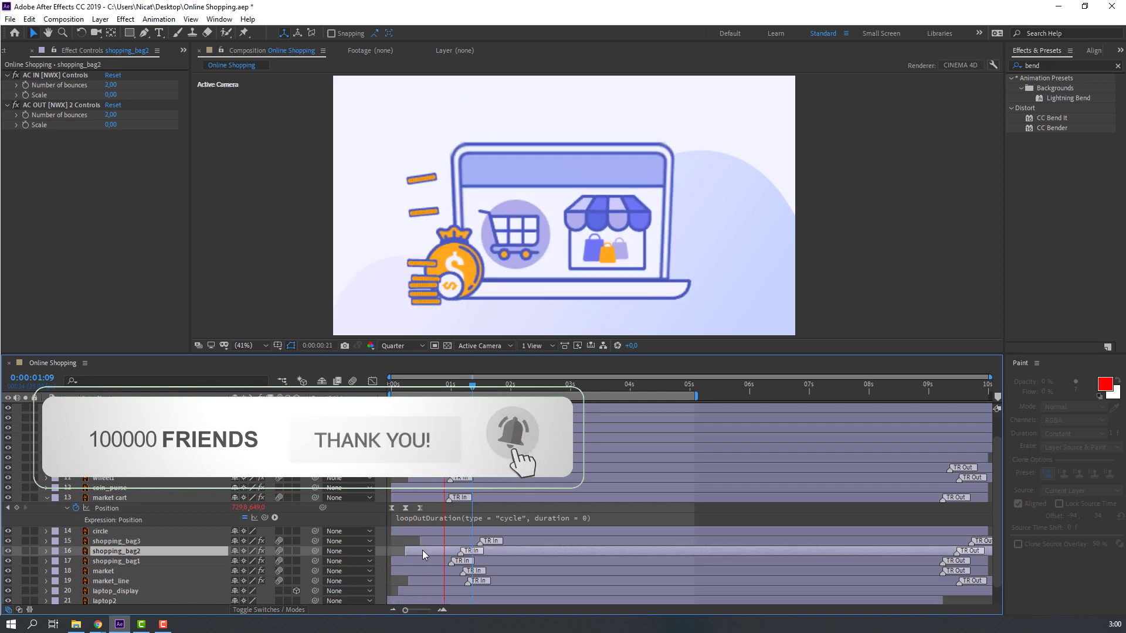